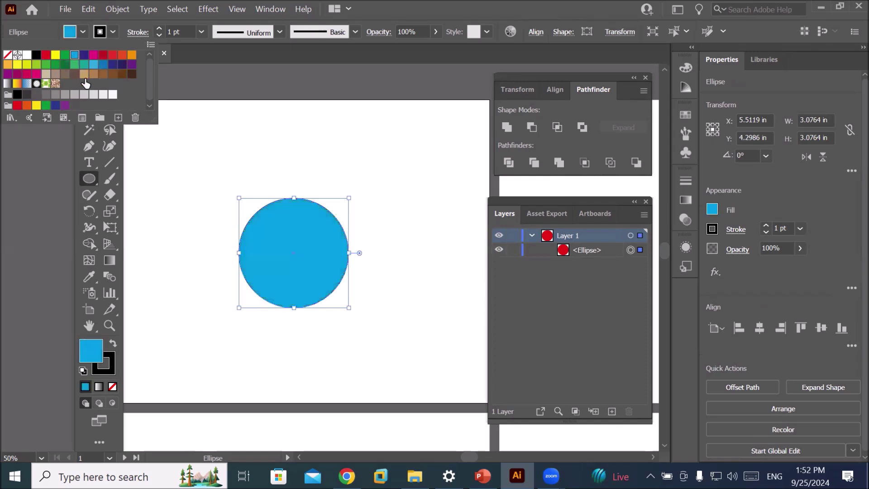
Step: Draw a narrow vertical rectangle about 0.59 × 1.75 in overlapping the circle's upper edge and fill it red
{"action": "left_click", "coordinate": [88, 178]}
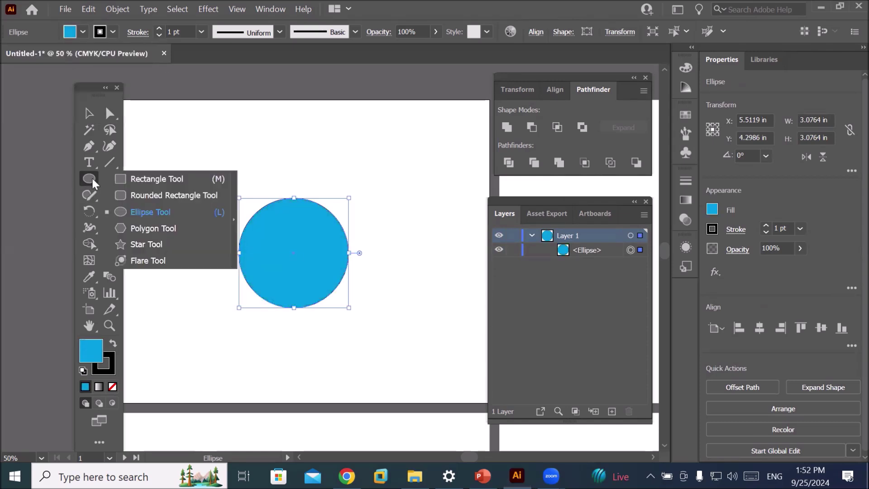
{"action": "left_click", "coordinate": [137, 179]}
{"action": "mouse_move", "coordinate": [277, 164]}
{"action": "left_mouse_down"}
{"action": "mouse_move", "coordinate": [300, 195]}
{"action": "mouse_move", "coordinate": [299, 226]}
{"action": "left_mouse_up"}
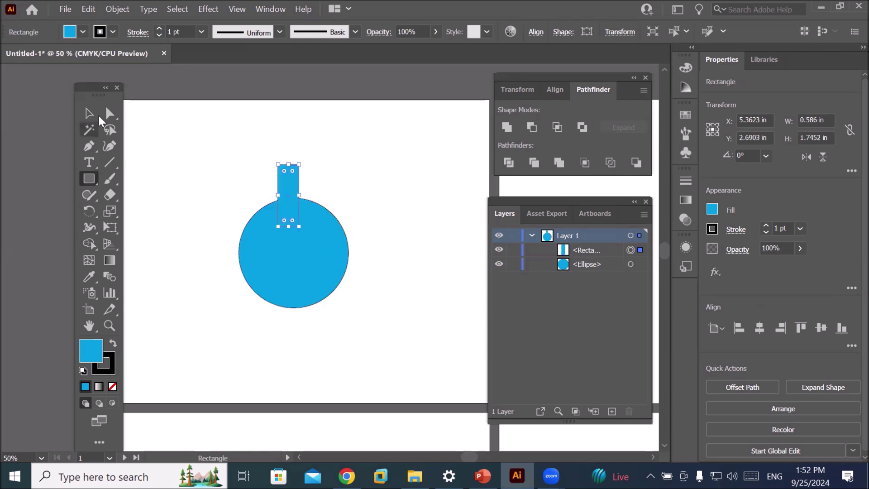
{"action": "left_click", "coordinate": [83, 32]}
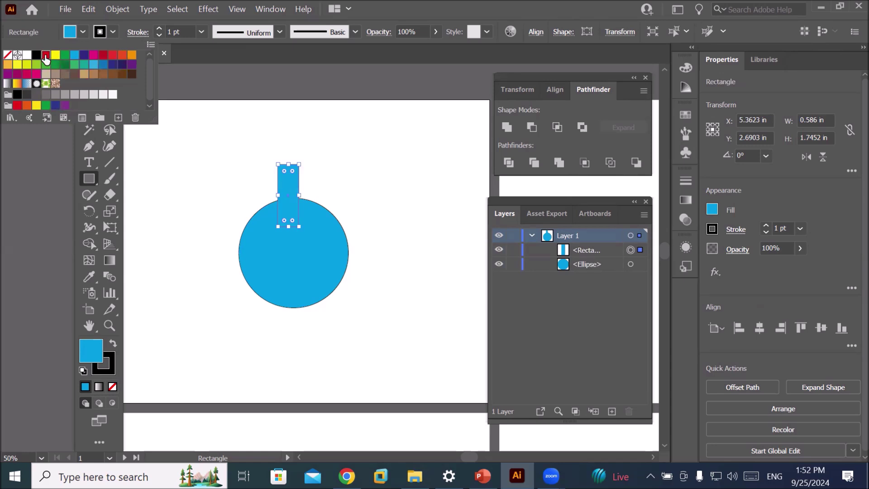
{"action": "left_click", "coordinate": [46, 55]}
{"action": "left_click", "coordinate": [203, 146]}
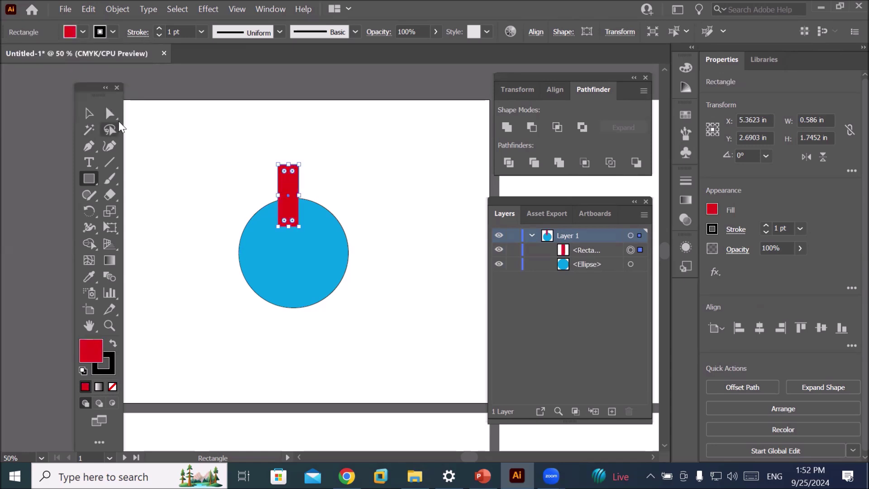
Step: Move the red rectangle near the circle's vertical axis and align both shapes by their horizontal centers
{"action": "left_click", "coordinate": [89, 115]}
{"action": "left_click_drag", "start_coordinate": [292, 185], "coordinate": [302, 189]}
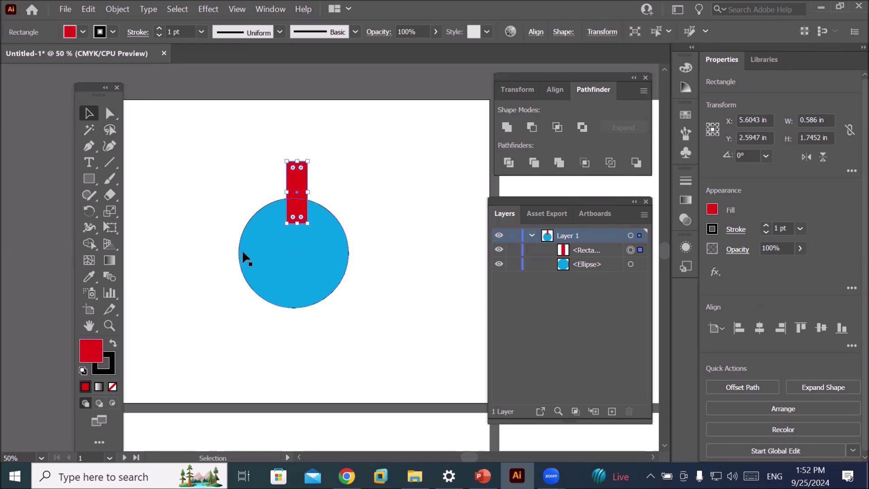
{"action": "left_click_drag", "start_coordinate": [206, 129], "coordinate": [400, 340]}
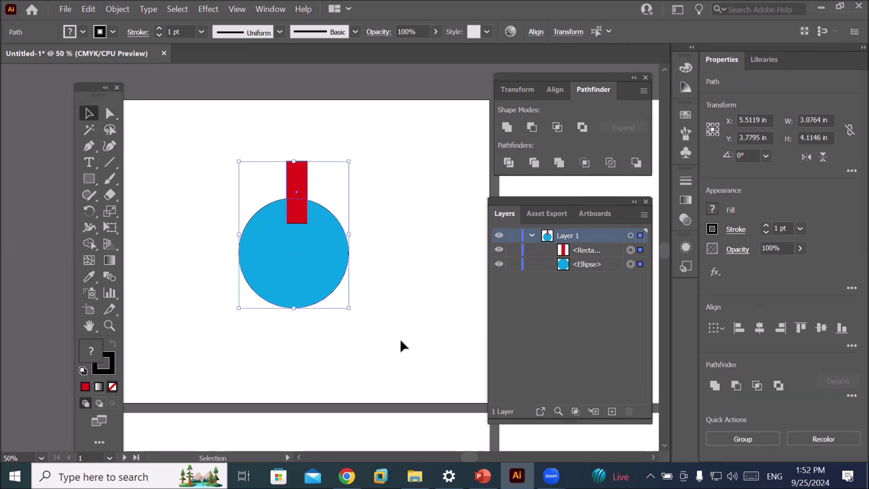
{"action": "left_click", "coordinate": [556, 94]}
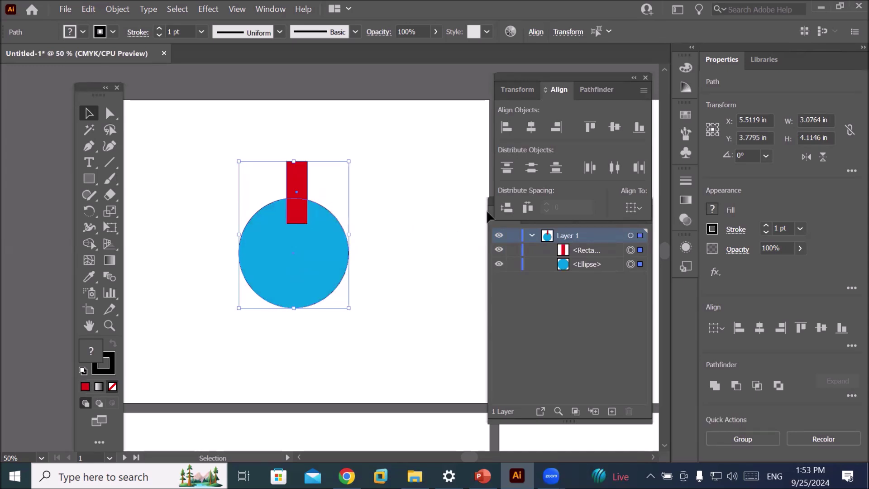
{"action": "left_click", "coordinate": [532, 128]}
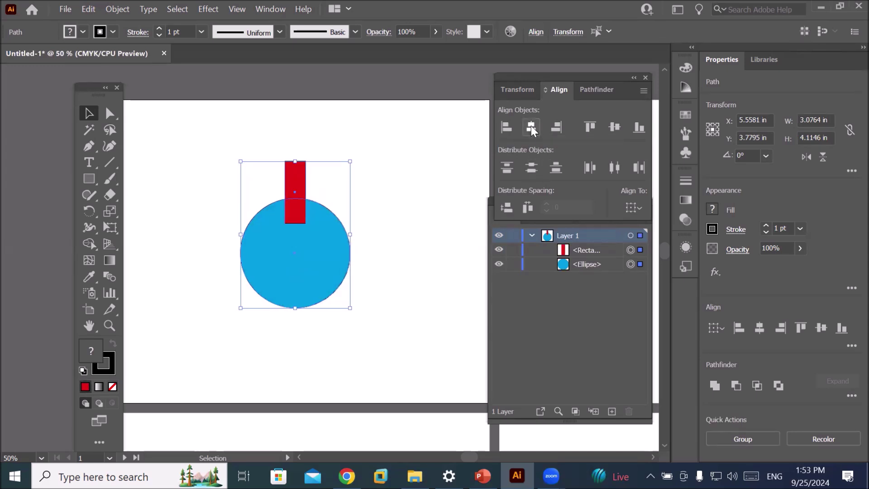
{"action": "left_click", "coordinate": [213, 159]}
Step: Make a copy of the red rectangle rotated 25° around the circle's center
{"action": "left_click", "coordinate": [306, 171]}
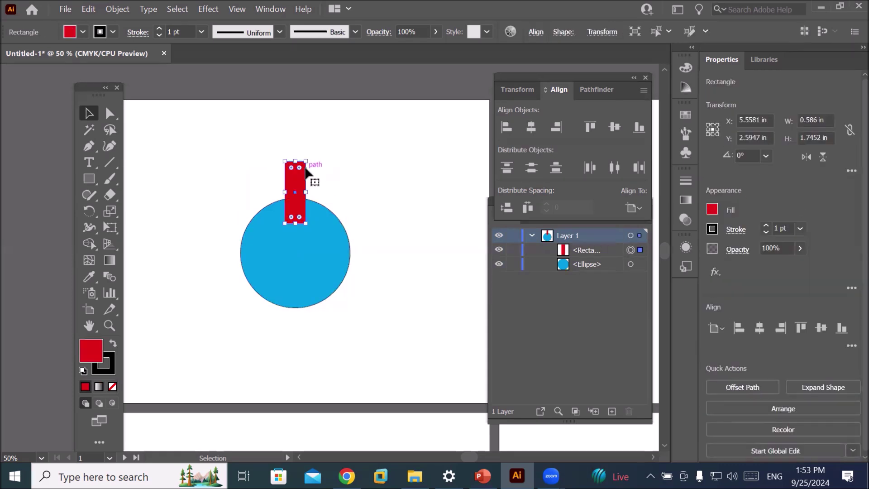
{"action": "key", "text": "r"}
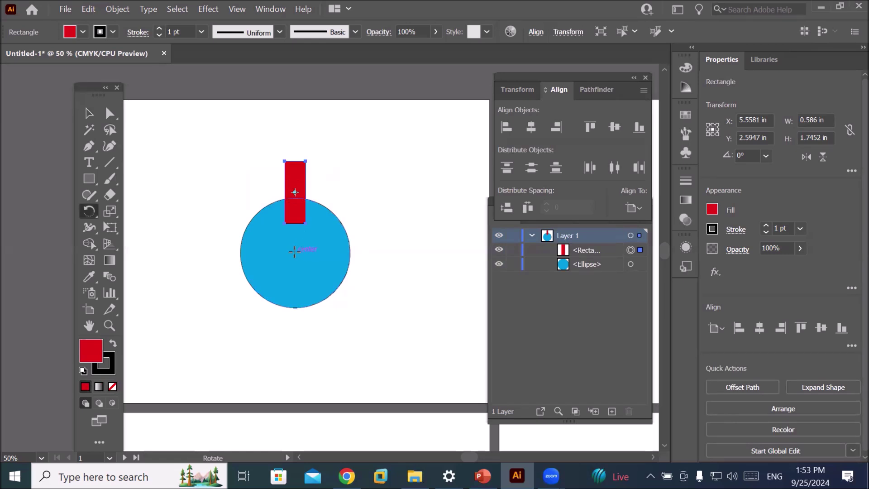
{"action": "left_click", "coordinate": [295, 252], "text": "alt"}
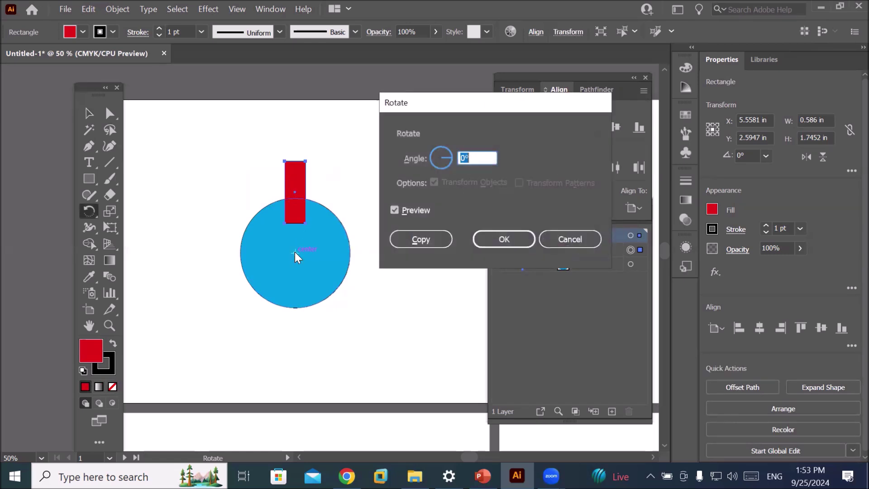
{"action": "left_click", "coordinate": [483, 162]}
{"action": "scroll", "coordinate": [483, 160], "scroll_direction": "up", "scroll_amount": 20}
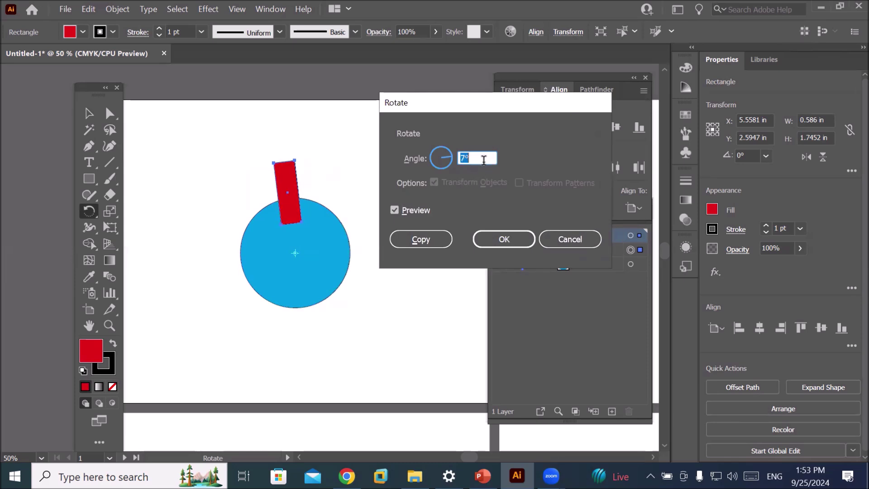
{"action": "scroll", "coordinate": [484, 160], "scroll_direction": "down", "scroll_amount": 1}
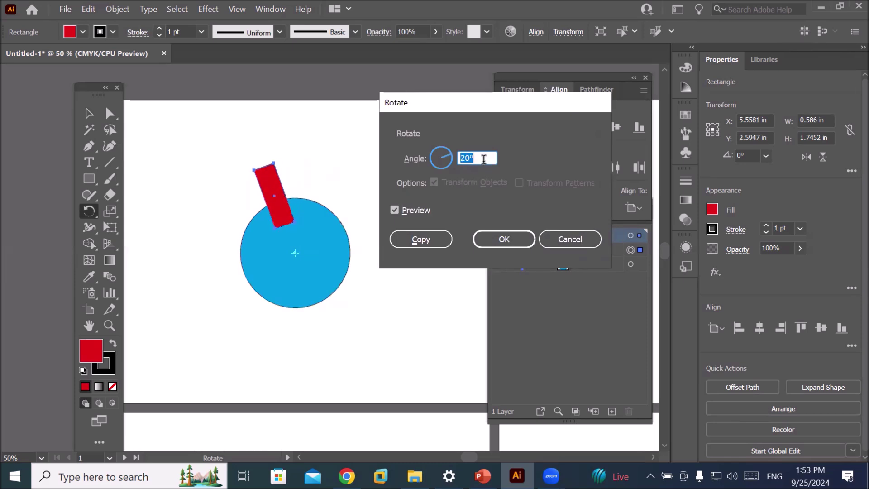
{"action": "scroll", "coordinate": [483, 159], "scroll_direction": "up", "scroll_amount": 5}
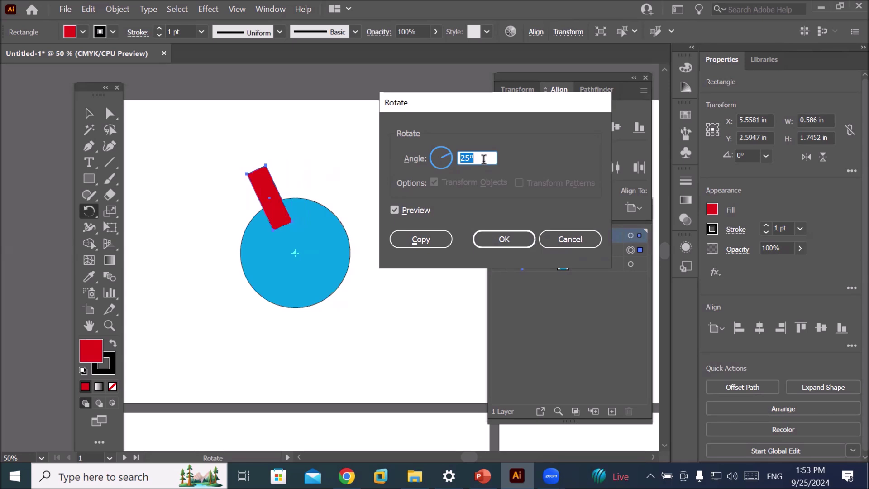
{"action": "left_click", "coordinate": [421, 238]}
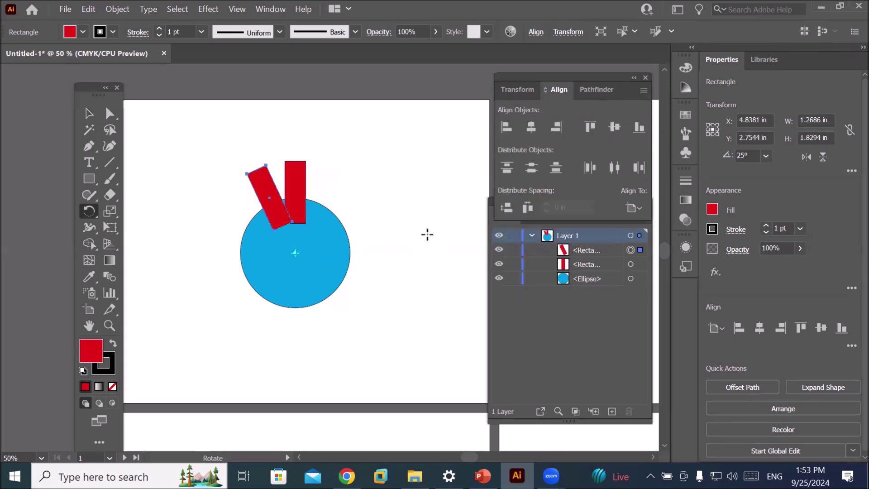
Step: Repeat the 25° rotated copy until the red rectangles run all the way around the circle
{"action": "key", "text": "ctrl+d"}
{"action": "key", "text": "ctrl+d"}
{"action": "key", "text": "ctrl+d"}
{"action": "key", "text": "ctrl+d"}
{"action": "key", "text": "ctrl+d"}
{"action": "key", "text": "ctrl+d"}
{"action": "key", "text": "ctrl+d"}
{"action": "key", "text": "ctrl+d"}
{"action": "key", "text": "ctrl+d"}
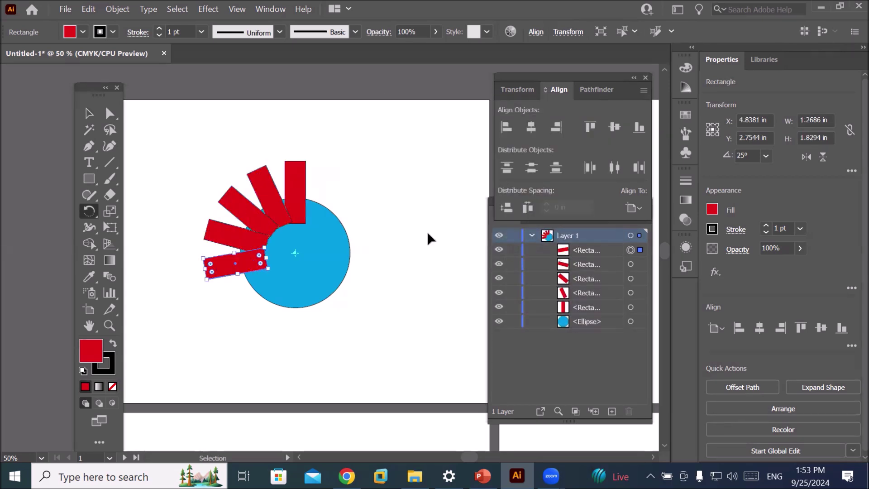
{"action": "key", "text": "ctrl+d"}
{"action": "key", "text": "ctrl+d"}
{"action": "key", "text": "ctrl+d"}
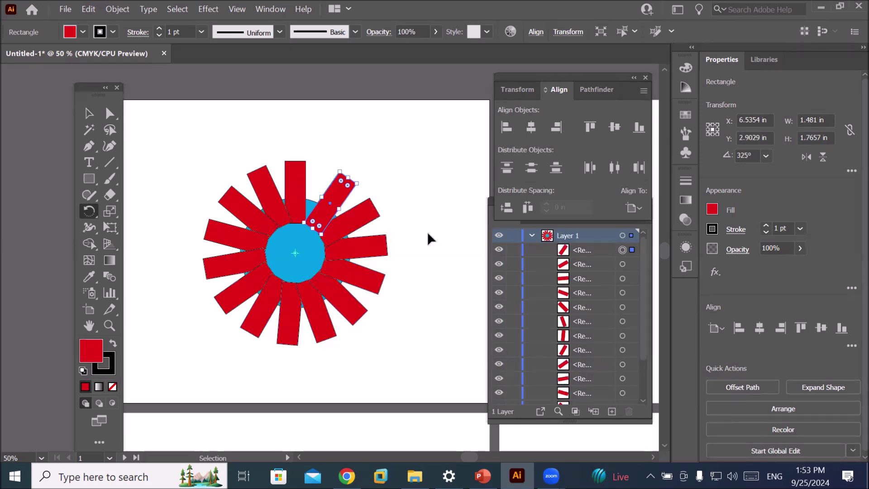
{"action": "key", "text": "ctrl+d"}
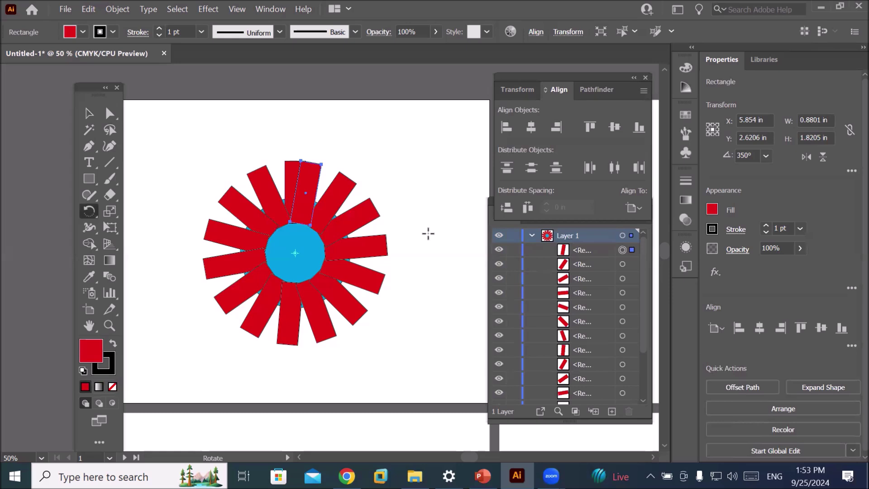
Step: Undo all the 25° rotated copies so that only the original red rectangle and the circle are left
{"action": "key", "text": "ctrl+z"}
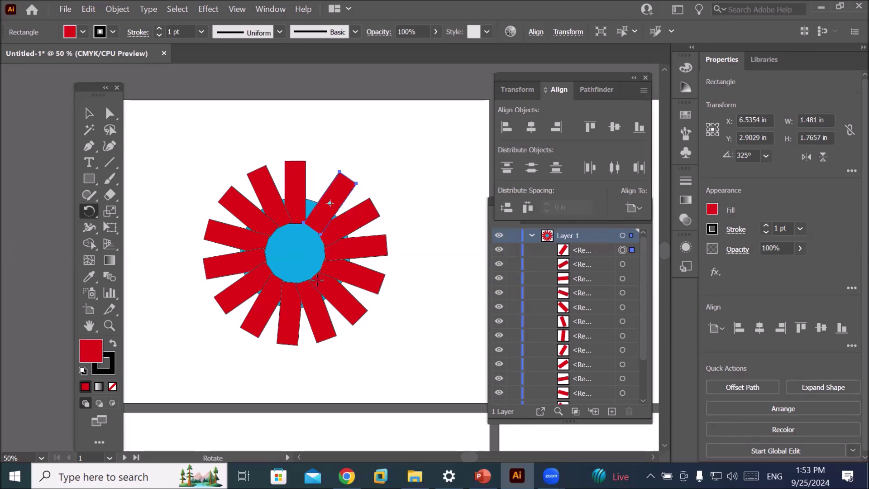
{"action": "key", "text": "ctrl+z"}
{"action": "key", "text": "ctrl+z"}
{"action": "key", "text": "ctrl+z"}
{"action": "key", "text": "ctrl+z"}
{"action": "key", "text": "ctrl+z"}
{"action": "key", "text": "ctrl+z"}
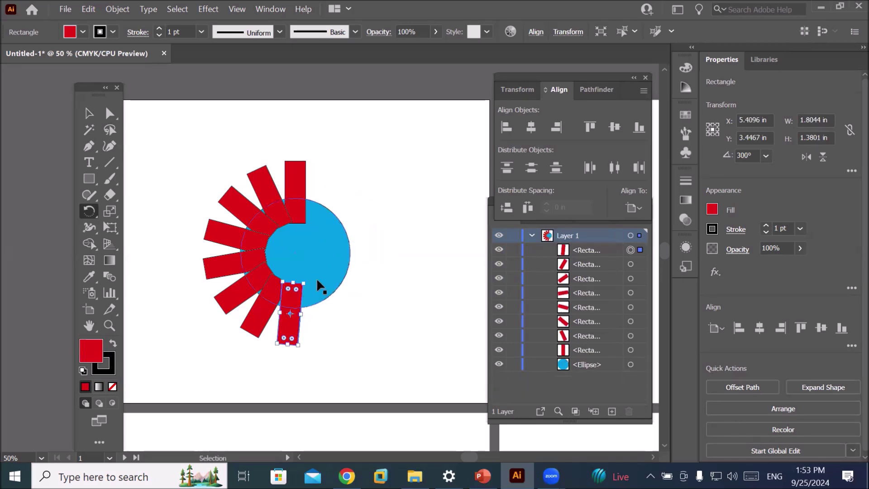
{"action": "key", "text": "ctrl+z"}
{"action": "key", "text": "ctrl+z"}
{"action": "key", "text": "ctrl+z"}
{"action": "key", "text": "ctrl+z"}
{"action": "key", "text": "ctrl+z"}
{"action": "key", "text": "ctrl+z"}
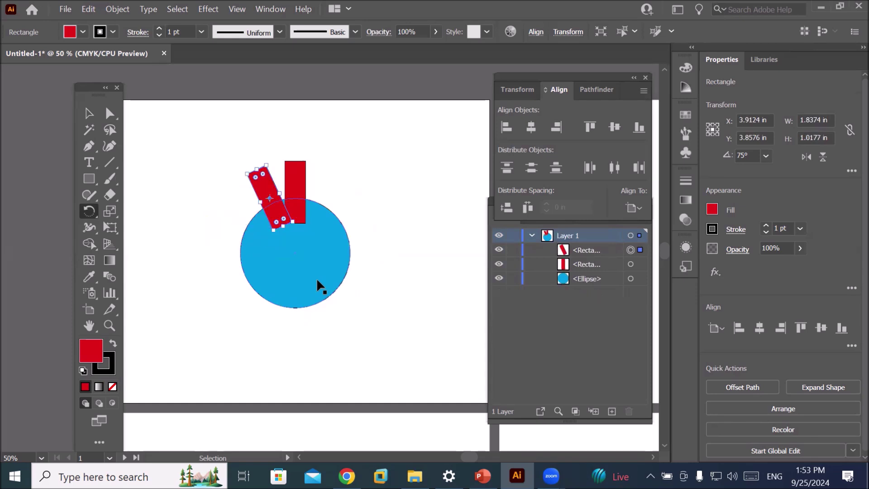
{"action": "key", "text": "ctrl+z"}
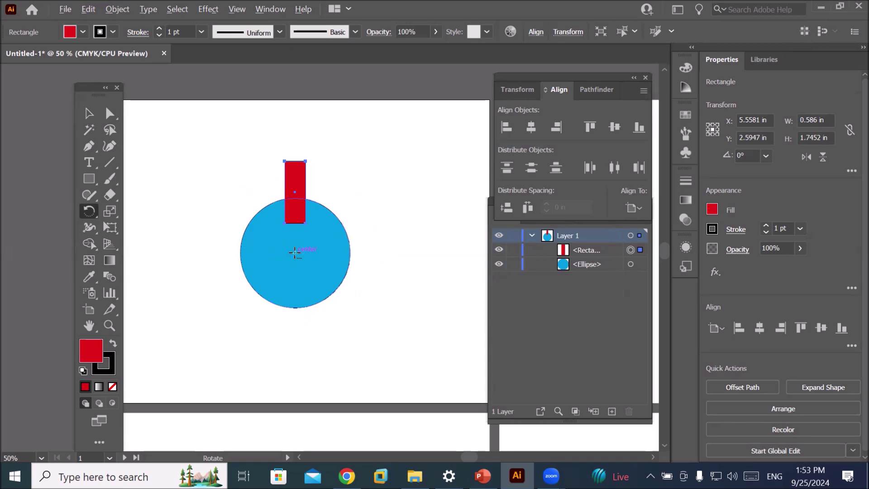
Step: Make a copy of the red rectangle rotated 36° around the circle's center
{"action": "left_click", "coordinate": [295, 253], "text": "alt"}
{"action": "left_click", "coordinate": [471, 158]}
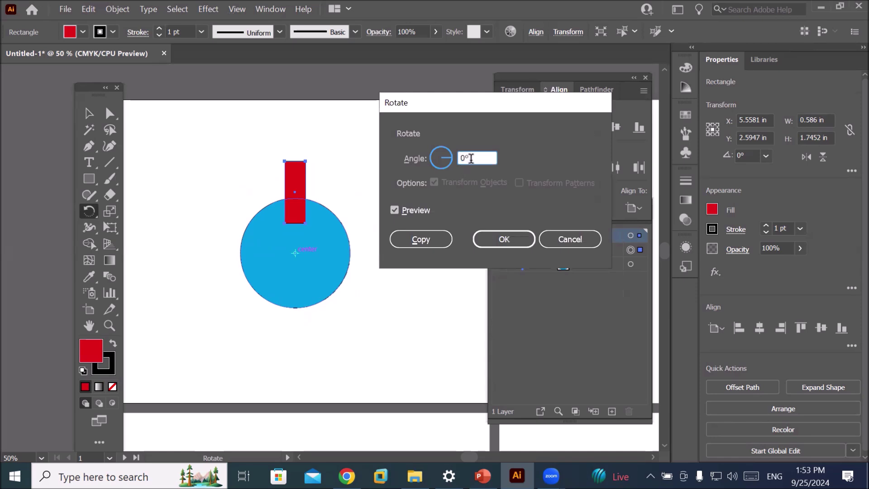
{"action": "key", "text": "Up"}
{"action": "key", "text": "Up"}
{"action": "key", "text": "Up"}
{"action": "key", "text": "Up"}
{"action": "key", "text": "Up"}
{"action": "key", "text": "Up"}
{"action": "key", "text": "Up"}
{"action": "key", "text": "Up"}
{"action": "key", "text": "Up"}
{"action": "key", "text": "Up"}
{"action": "key", "text": "Up"}
{"action": "key", "text": "Up"}
{"action": "key", "text": "Up"}
{"action": "key", "text": "Up"}
{"action": "key", "text": "Up"}
{"action": "key", "text": "Up"}
{"action": "key", "text": "Up"}
{"action": "key", "text": "Up"}
{"action": "key", "text": "Up"}
{"action": "key", "text": "Up"}
{"action": "key", "text": "Up"}
{"action": "key", "text": "Up"}
{"action": "key", "text": "Up"}
{"action": "key", "text": "Up"}
{"action": "key", "text": "Up"}
{"action": "key", "text": "Up"}
{"action": "key", "text": "Up"}
{"action": "key", "text": "Up"}
{"action": "key", "text": "Up"}
{"action": "key", "text": "Up"}
{"action": "key", "text": "Up"}
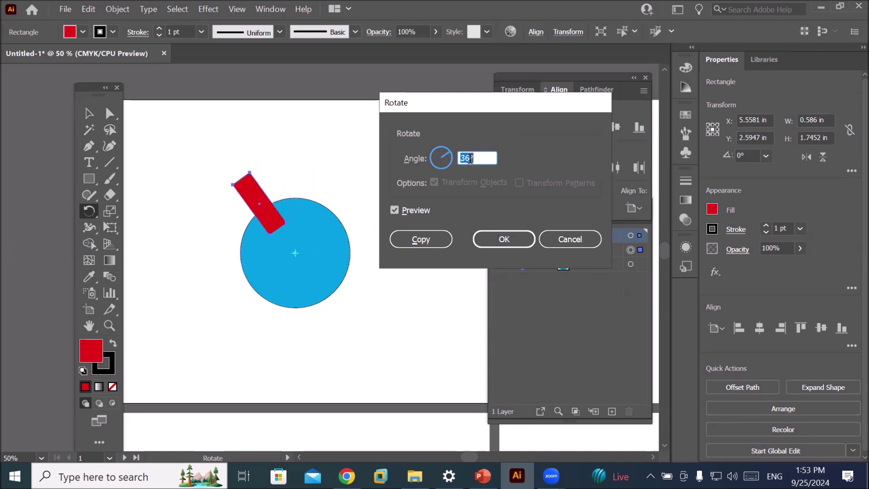
{"action": "left_click", "coordinate": [421, 240]}
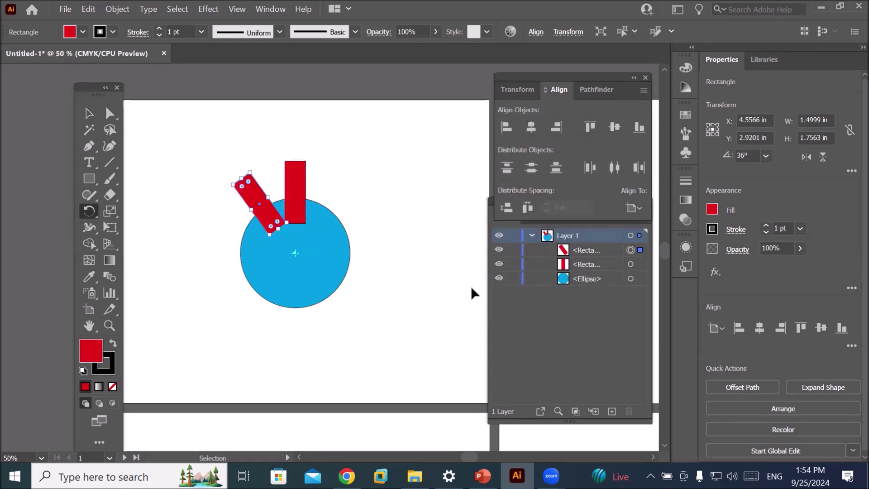
Step: Repeat the 36° rotated copy eight times to complete an even ring of ten red rectangles
{"action": "key", "text": "ctrl+d"}
{"action": "key", "text": "ctrl+d"}
{"action": "key", "text": "ctrl+d"}
{"action": "key", "text": "ctrl+d"}
{"action": "key", "text": "ctrl+d"}
{"action": "key", "text": "ctrl+d"}
{"action": "key", "text": "ctrl+d"}
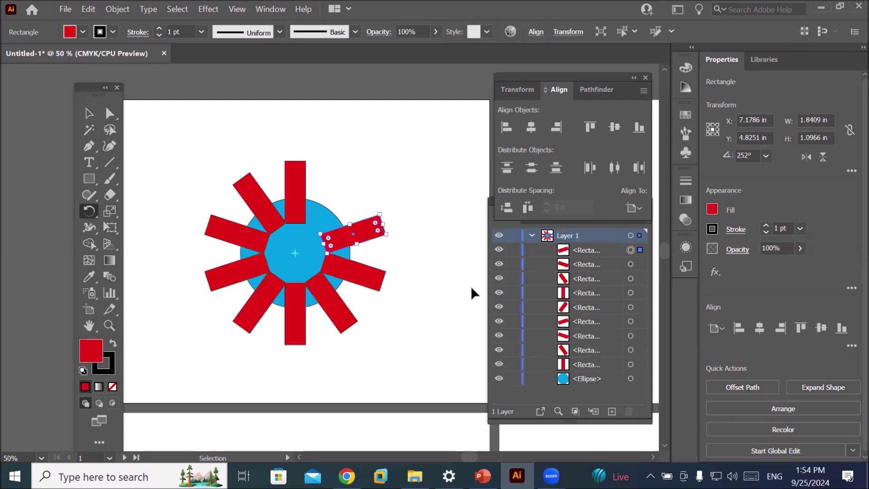
{"action": "key", "text": "ctrl+d"}
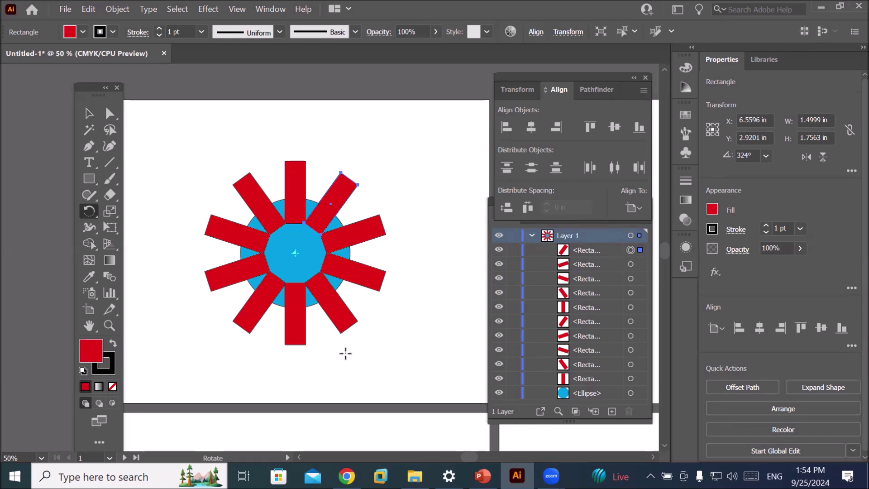
Step: Move the blue circle above all the red rectangles in the layer's stacking order and clear the selection
{"action": "left_click", "coordinate": [88, 116]}
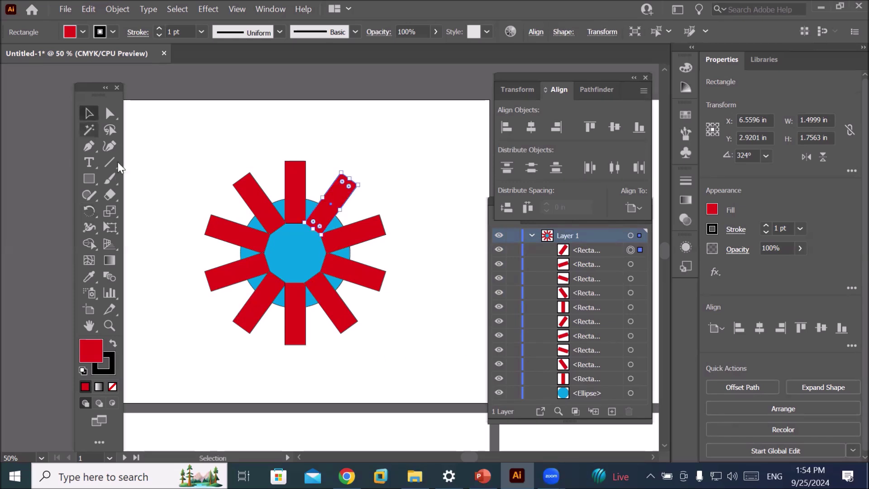
{"action": "left_click", "coordinate": [301, 350]}
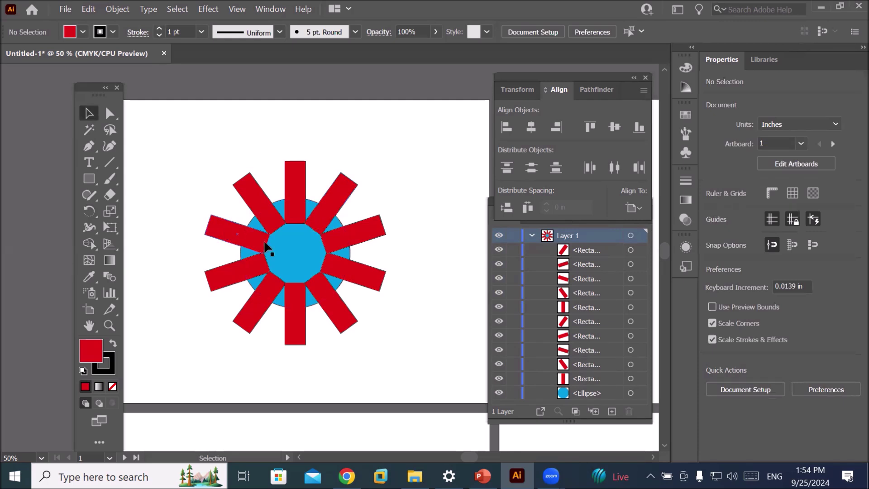
{"action": "left_click", "coordinate": [284, 254]}
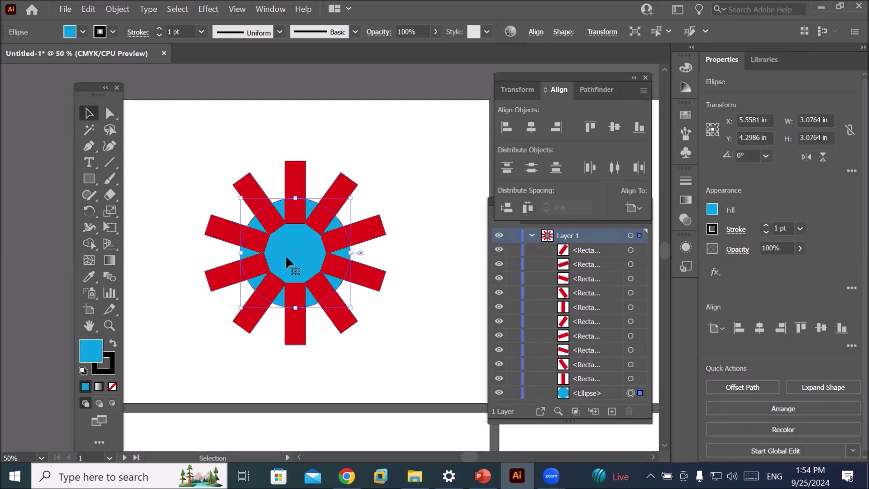
{"action": "left_click_drag", "start_coordinate": [571, 392], "coordinate": [597, 246]}
{"action": "left_click", "coordinate": [410, 357]}
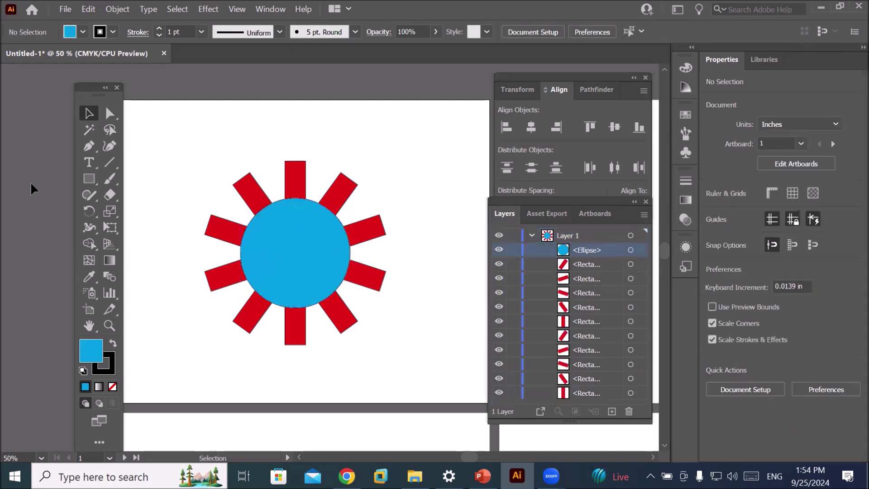
Step: Select the circle with all ten rectangles and bring up the Pathfinder options in a free spot, clear of the layer list
{"action": "left_click_drag", "start_coordinate": [155, 125], "coordinate": [414, 369]}
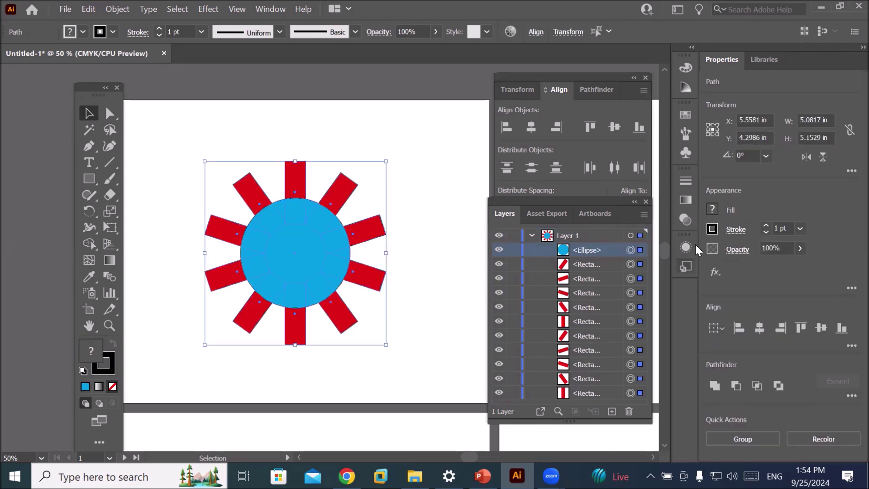
{"action": "left_click", "coordinate": [591, 91]}
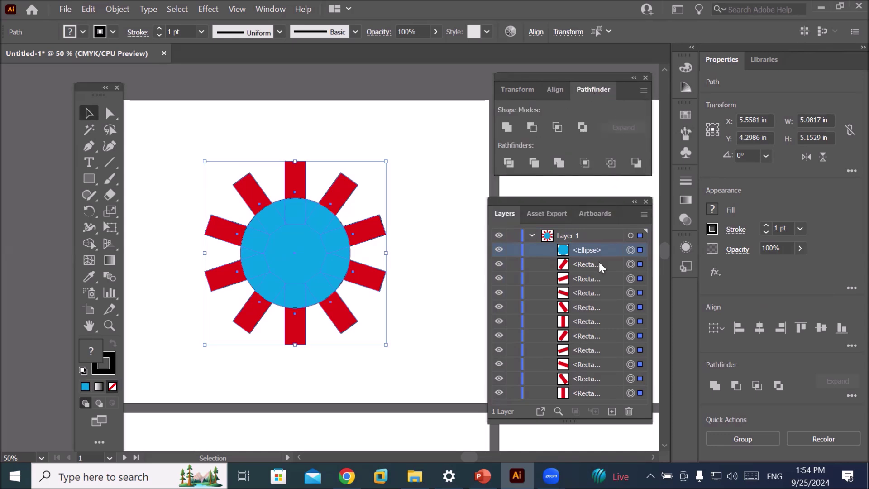
{"action": "left_click_drag", "start_coordinate": [568, 200], "coordinate": [574, 280]}
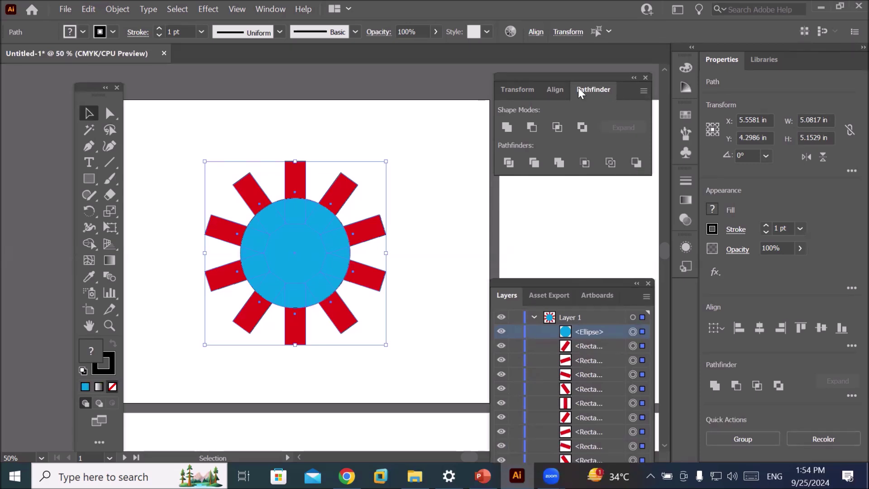
{"action": "left_click_drag", "start_coordinate": [583, 77], "coordinate": [401, 69]}
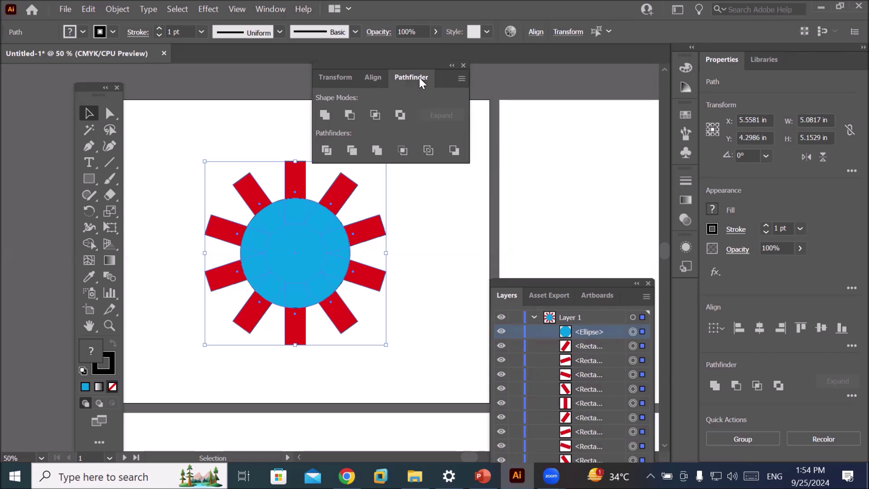
Step: Try to cut the rectangles out of the circle with Minus Back and shift the resulting group slightly downward
{"action": "left_click", "coordinate": [449, 151]}
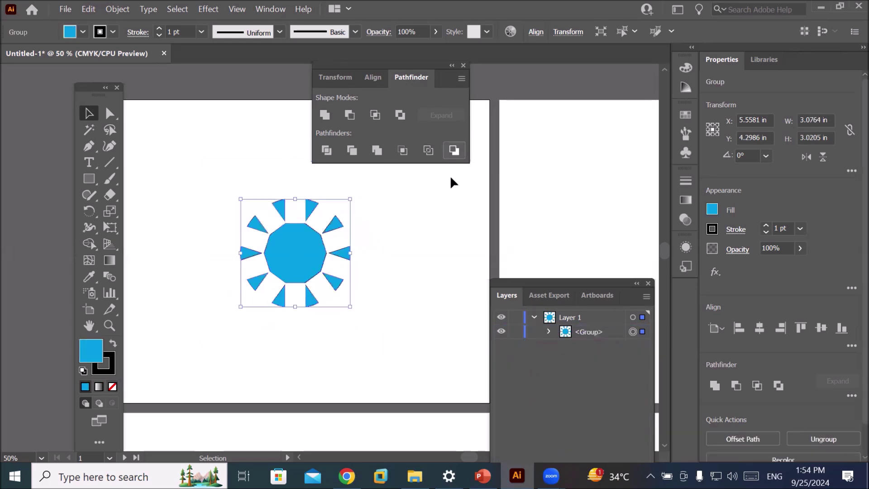
{"action": "left_click", "coordinate": [443, 344]}
{"action": "left_click_drag", "start_coordinate": [296, 266], "coordinate": [300, 286]}
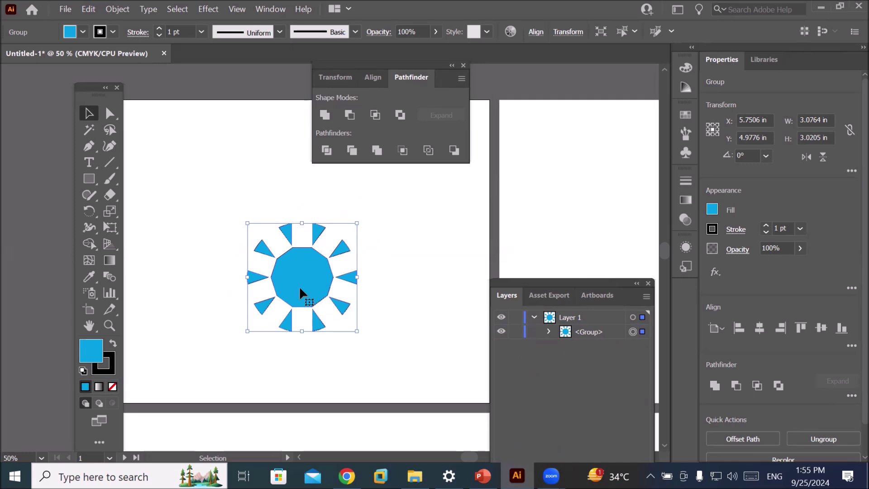
Step: Undo back to the circle lying behind the red rectangles, and cut all ten rectangles out of it with Minus Front
{"action": "key", "text": "ctrl+z"}
{"action": "key", "text": "ctrl+z"}
{"action": "key", "text": "ctrl+z"}
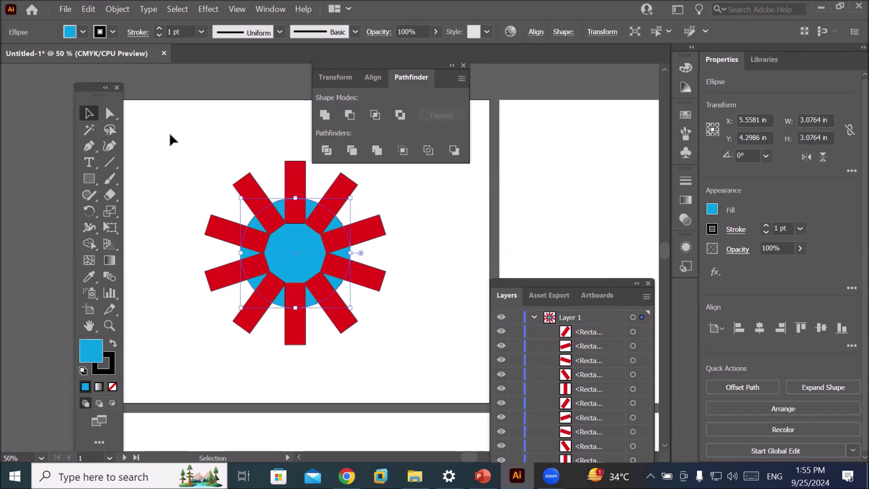
{"action": "left_click_drag", "start_coordinate": [170, 135], "coordinate": [450, 397]}
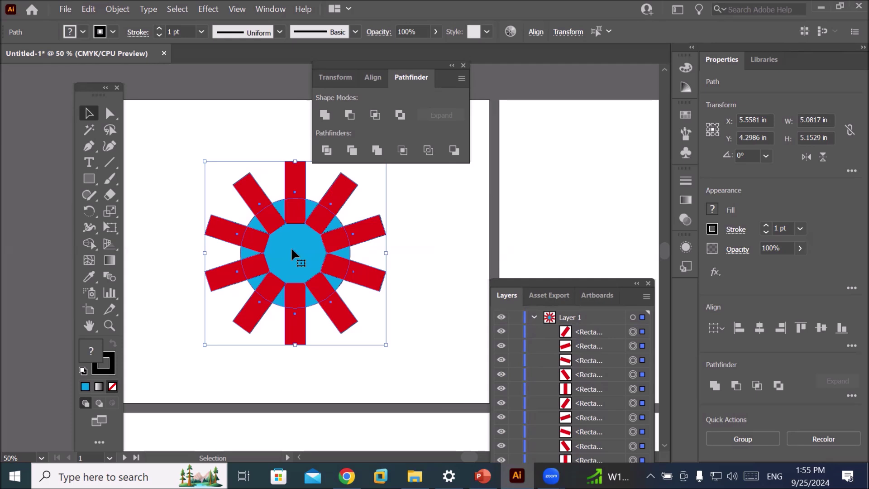
{"action": "left_click", "coordinate": [347, 115]}
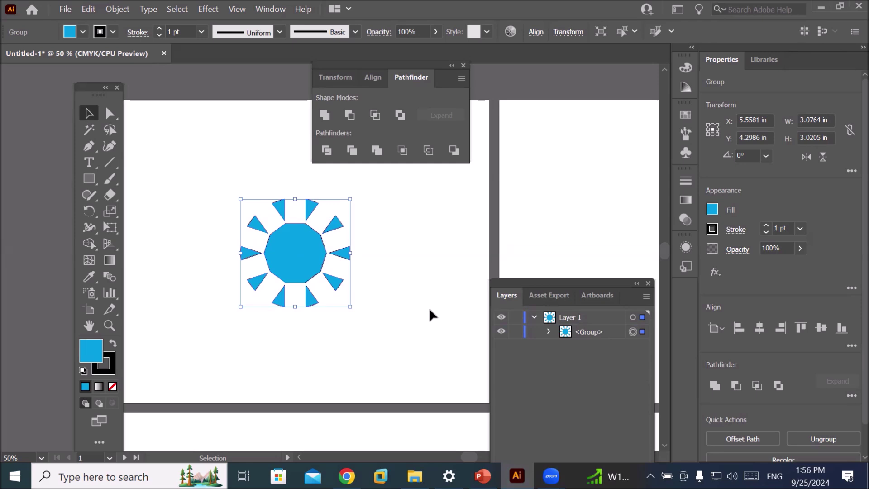
Step: Add the text "Sky" with the Type tool, enlarge it and place it over the center of the blue decagon
{"action": "key", "text": "a"}
{"action": "key", "text": "v"}
{"action": "left_click", "coordinate": [88, 163]}
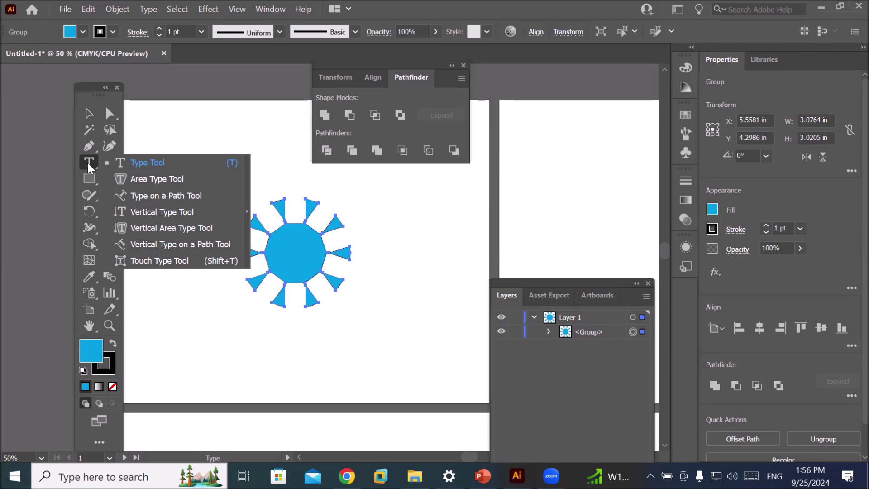
{"action": "left_click", "coordinate": [136, 162]}
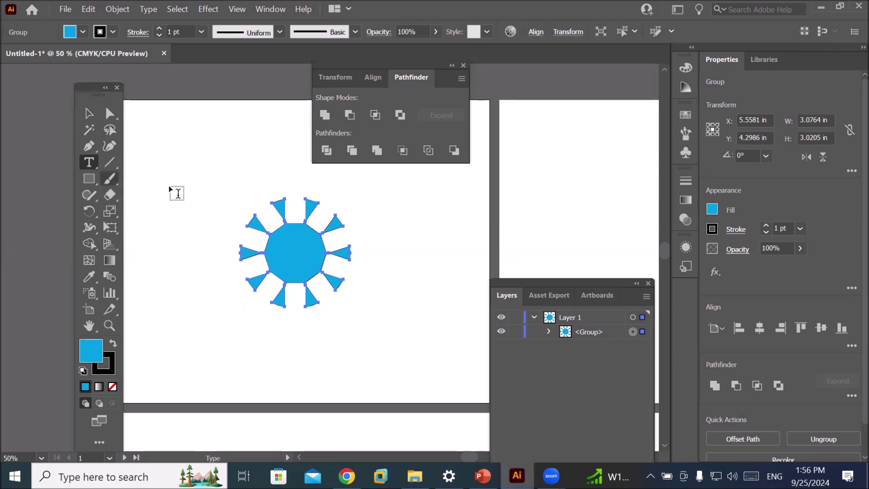
{"action": "left_click", "coordinate": [89, 112]}
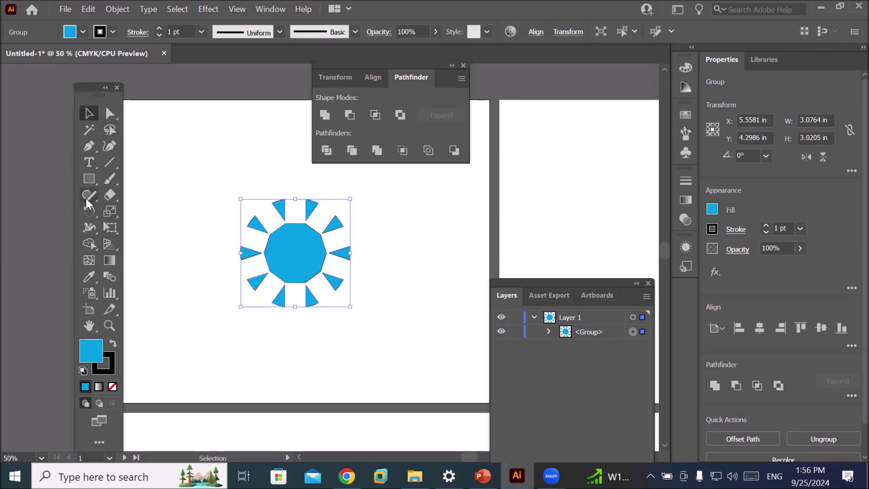
{"action": "left_click", "coordinate": [89, 163]}
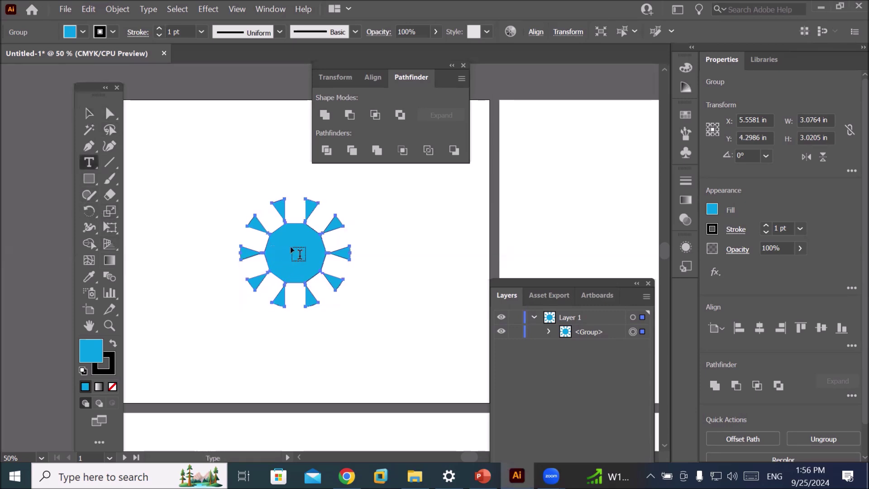
{"action": "left_click", "coordinate": [184, 164]}
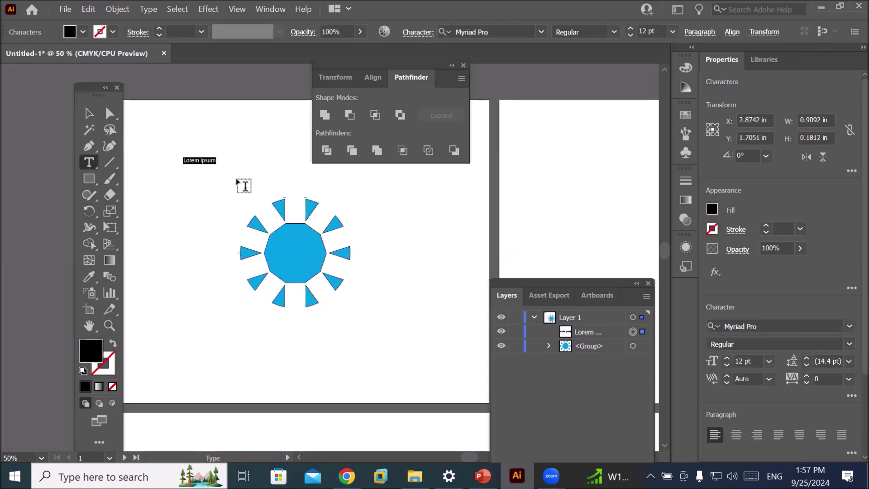
{"action": "type", "text": "Sky"}
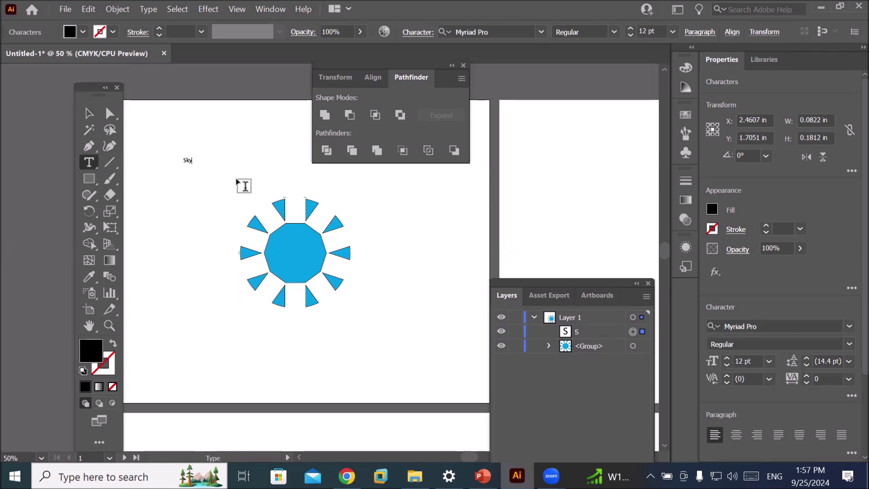
{"action": "left_click", "coordinate": [89, 113]}
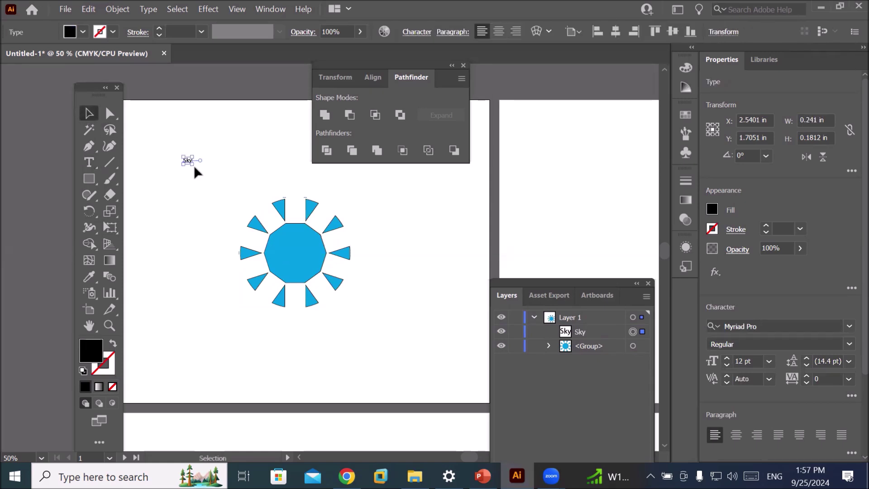
{"action": "left_click_drag", "start_coordinate": [192, 164], "coordinate": [296, 252]}
Step: Move the blue shape and its "Sky" text to the artboard's upper-left corner, scale them to about 2.11 × 2.07 in and close Pathfinder
{"action": "left_click_drag", "start_coordinate": [184, 176], "coordinate": [410, 356]}
{"action": "left_click_drag", "start_coordinate": [260, 239], "coordinate": [153, 138]}
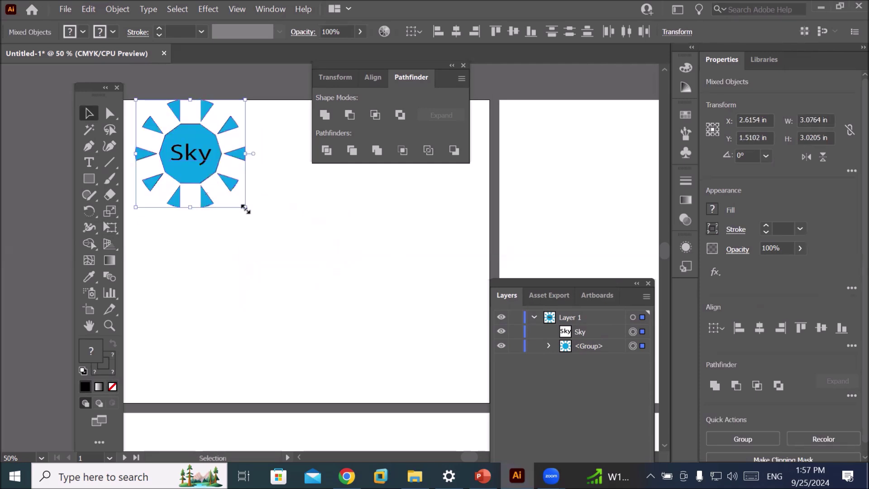
{"action": "left_click_drag", "start_coordinate": [247, 208], "coordinate": [175, 154]}
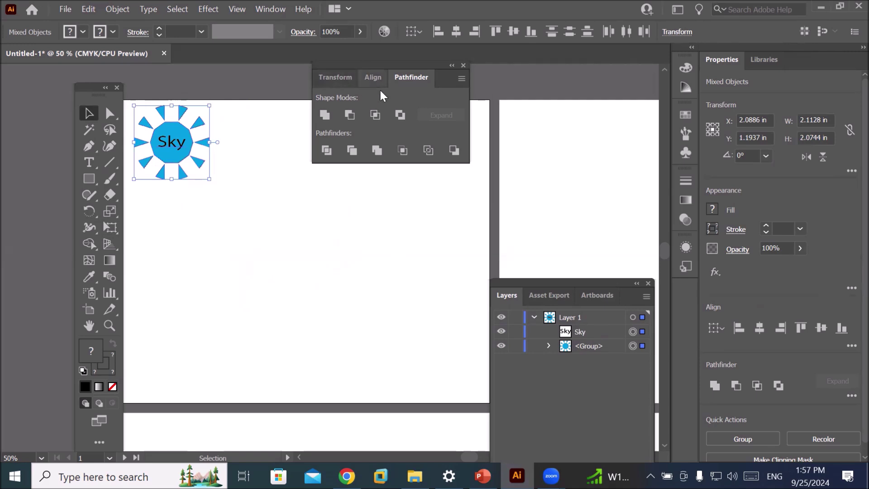
{"action": "left_click", "coordinate": [463, 65]}
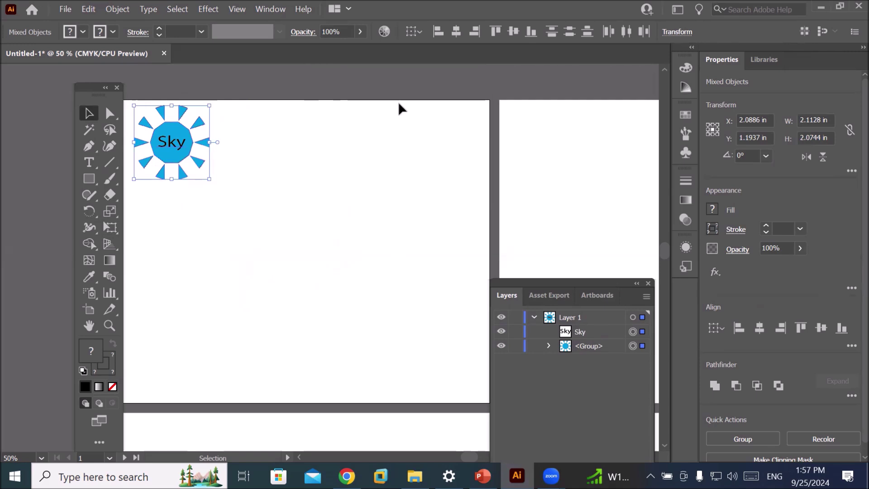
Step: Place a new line of placeholder point text near the artboard's top edge, to the right of the Sky logo
{"action": "left_click", "coordinate": [97, 168]}
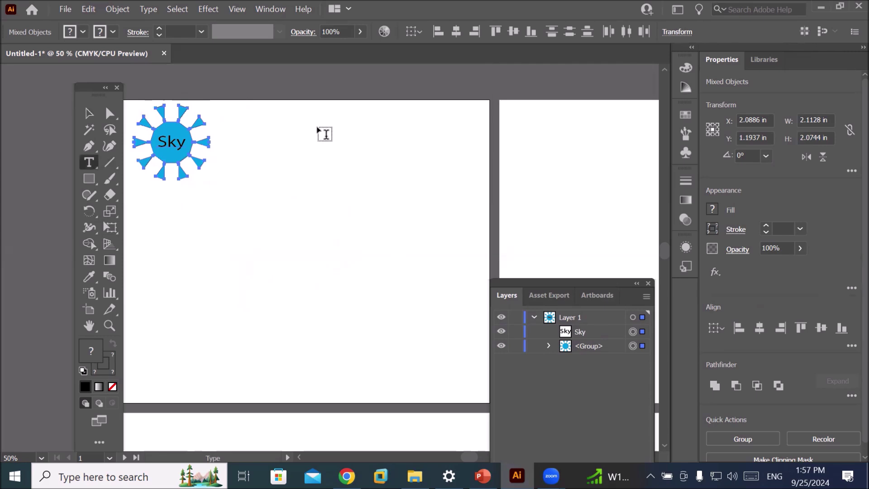
{"action": "left_click", "coordinate": [275, 121]}
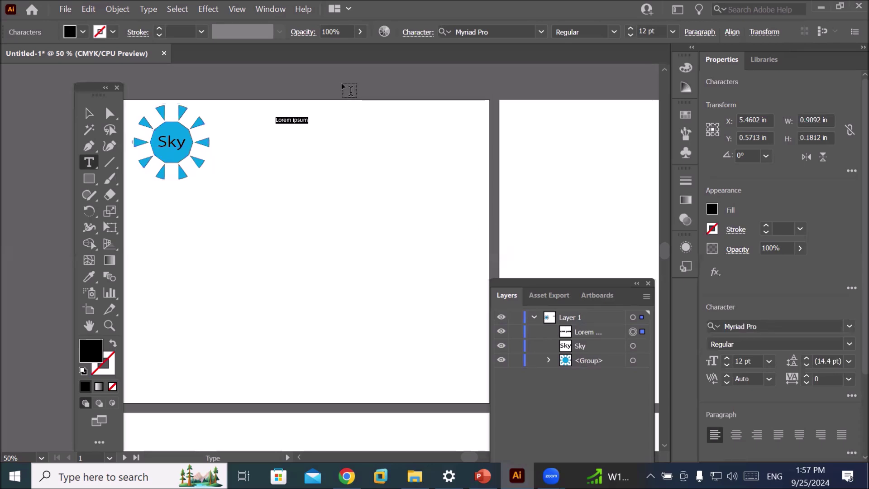
{"action": "scroll", "coordinate": [312, 93], "scroll_direction": "up", "scroll_amount": 3}
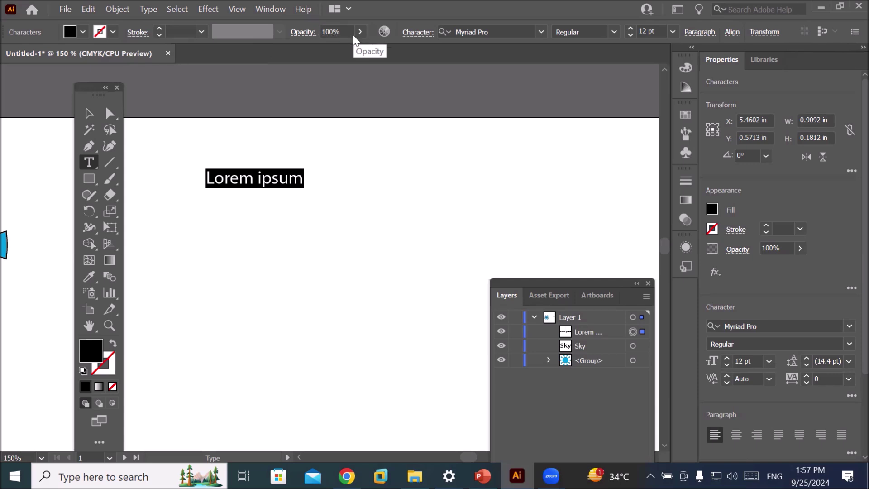
Step: Browse the available fonts and preview different typefaces on the selected placeholder text
{"action": "left_click", "coordinate": [542, 29]}
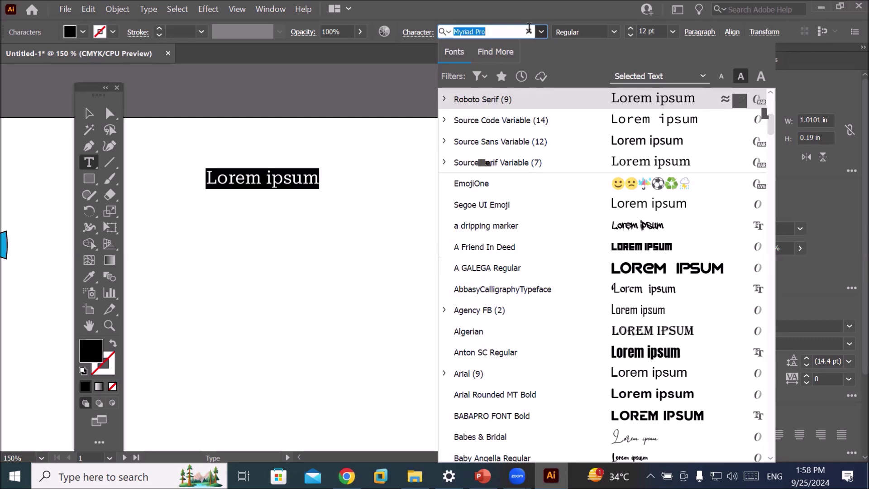
{"action": "scroll", "coordinate": [670, 250], "scroll_direction": "down", "scroll_amount": 8}
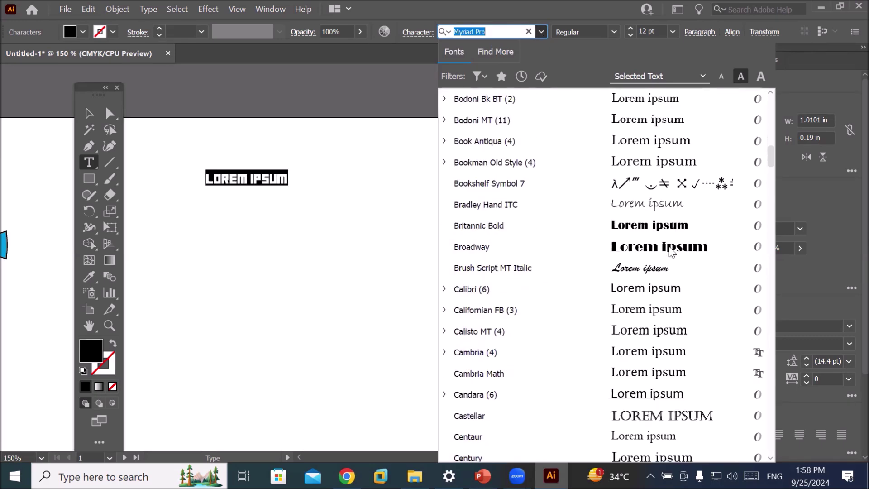
{"action": "scroll", "coordinate": [671, 250], "scroll_direction": "up", "scroll_amount": 6}
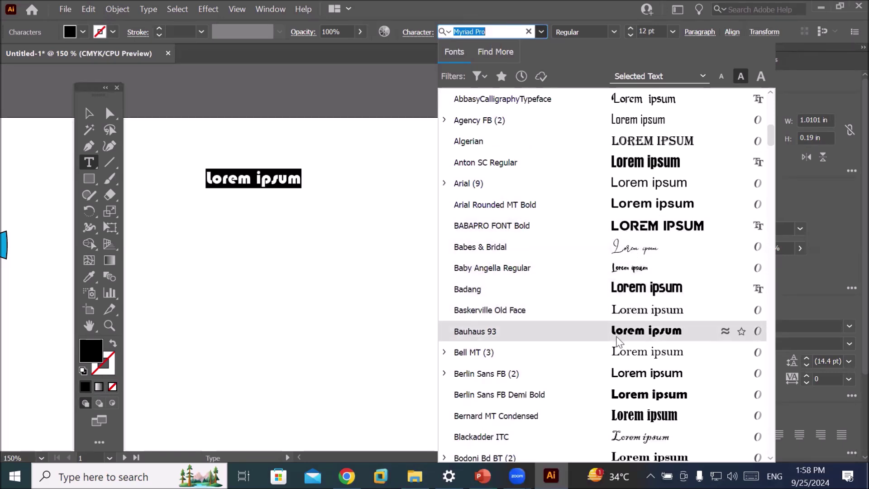
{"action": "scroll", "coordinate": [616, 339], "scroll_direction": "down", "scroll_amount": 3}
{"action": "scroll", "coordinate": [619, 340], "scroll_direction": "down", "scroll_amount": 2}
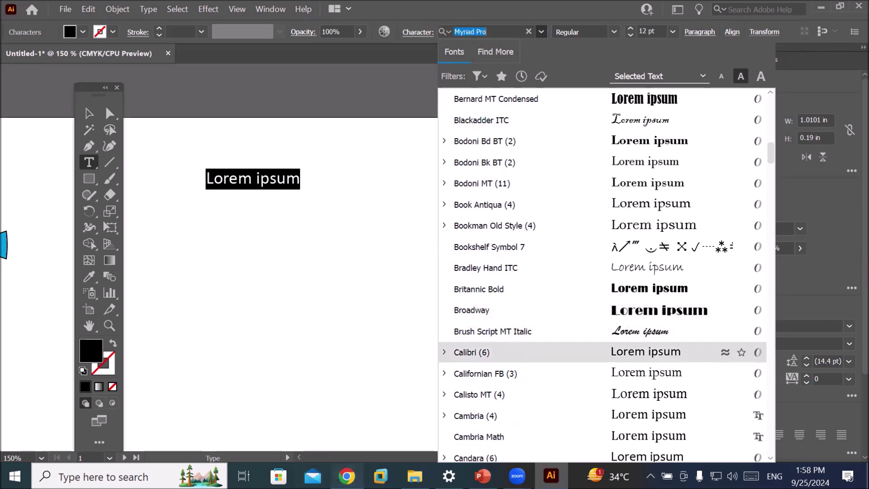
Step: Switch to Chrome, load google.com in the Olympic logo search tab and search for "font categories"
{"action": "left_click", "coordinate": [347, 476]}
{"action": "left_click", "coordinate": [360, 18]}
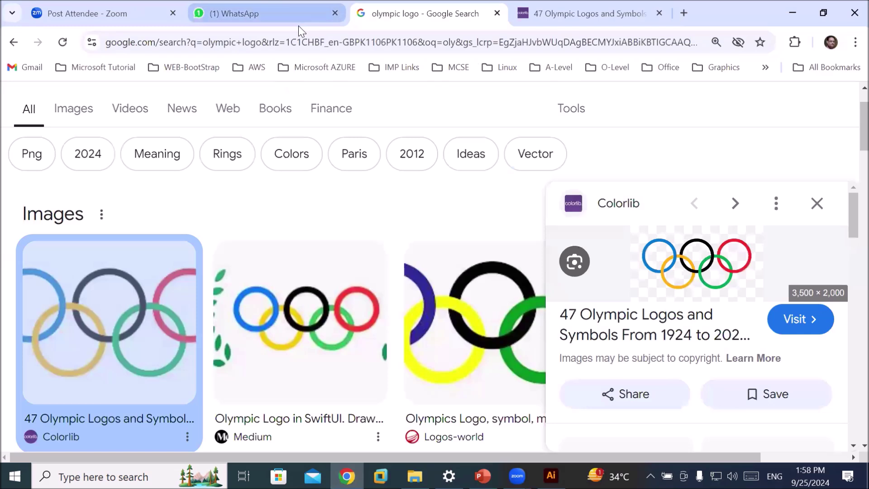
{"action": "left_click", "coordinate": [300, 41]}
{"action": "type", "text": "google.com"}
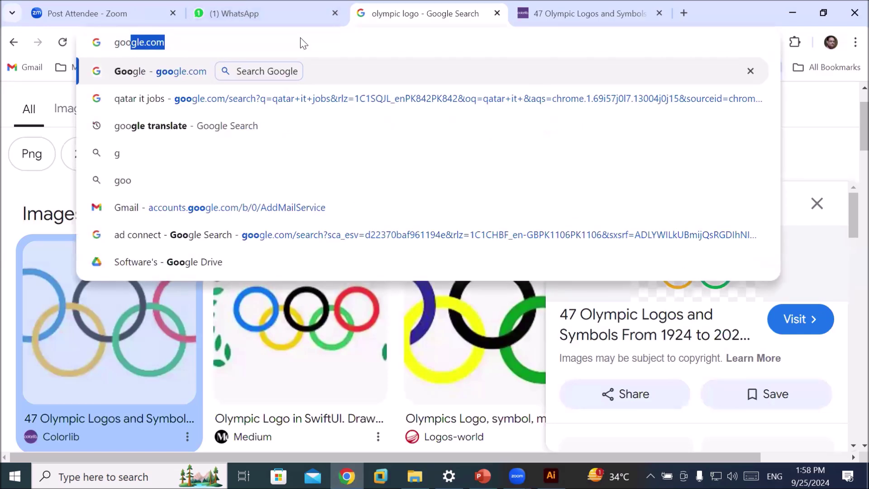
{"action": "key", "text": "Return"}
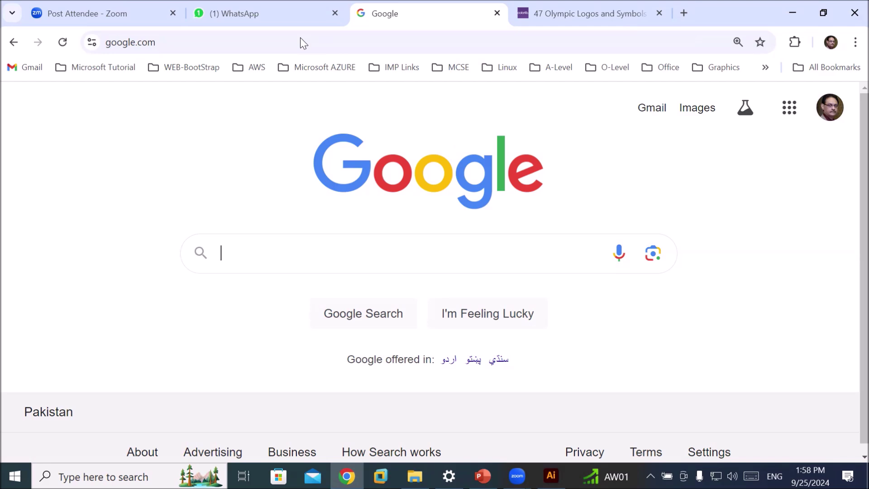
{"action": "type", "text": "font"}
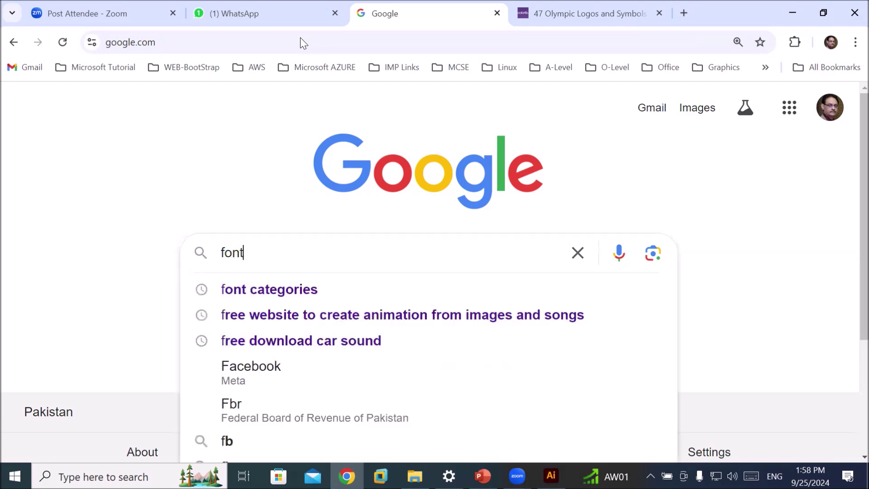
{"action": "key", "text": "Down"}
{"action": "key", "text": "Return"}
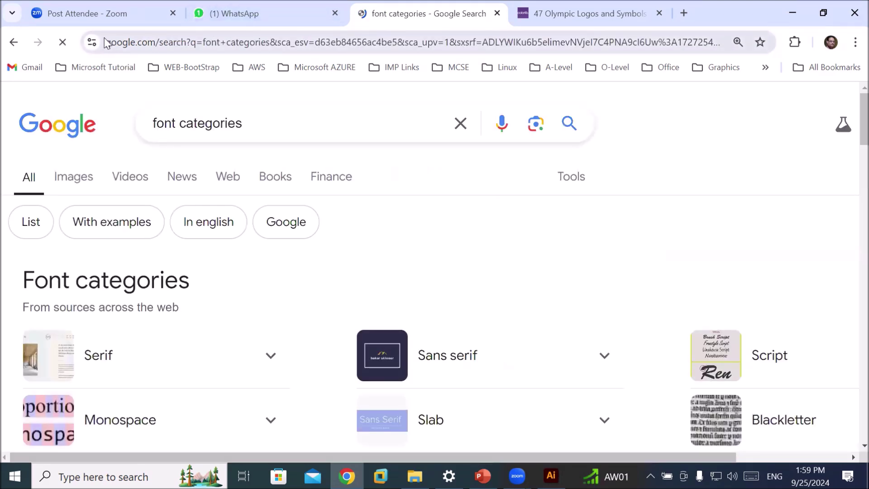
Step: Review the font categories in the search results, expanding and collapsing the Serif entry
{"action": "scroll", "coordinate": [280, 254], "scroll_direction": "down", "scroll_amount": 1}
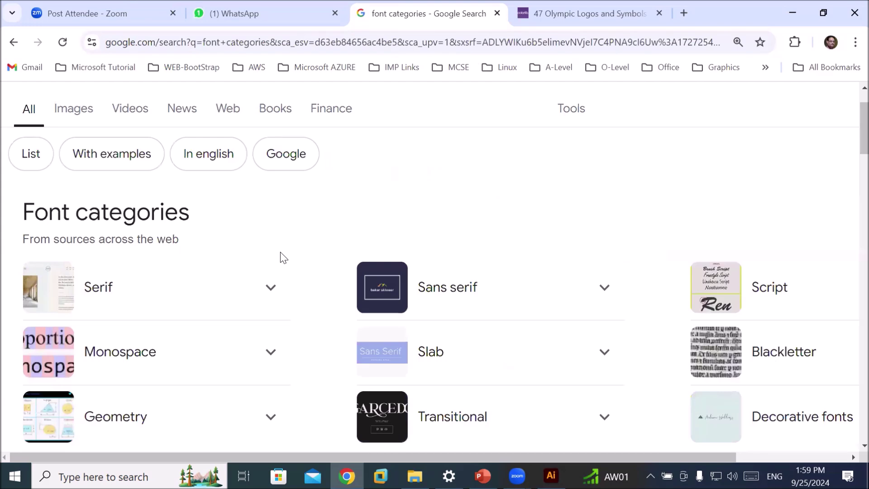
{"action": "scroll", "coordinate": [283, 258], "scroll_direction": "down", "scroll_amount": 1}
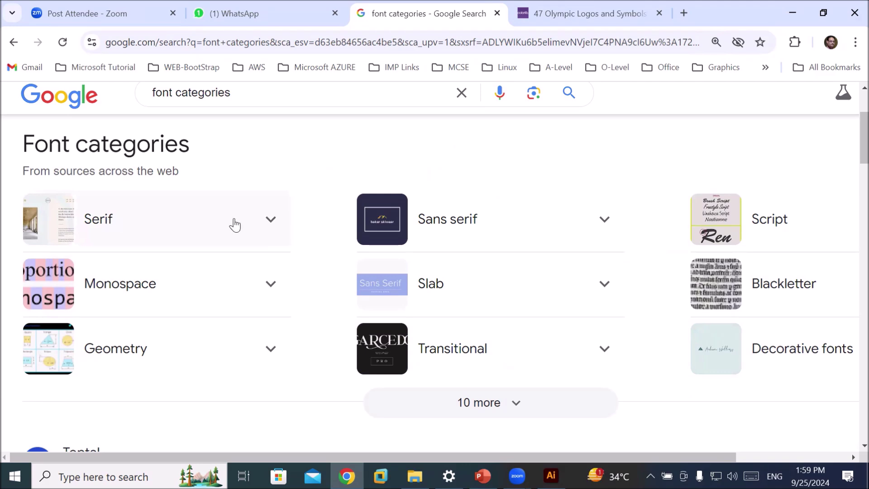
{"action": "left_click", "coordinate": [271, 221]}
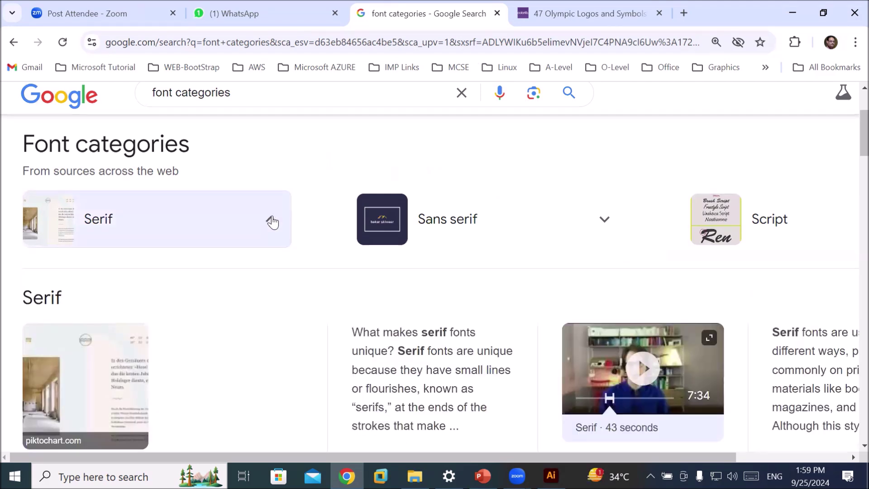
{"action": "left_click", "coordinate": [272, 221]}
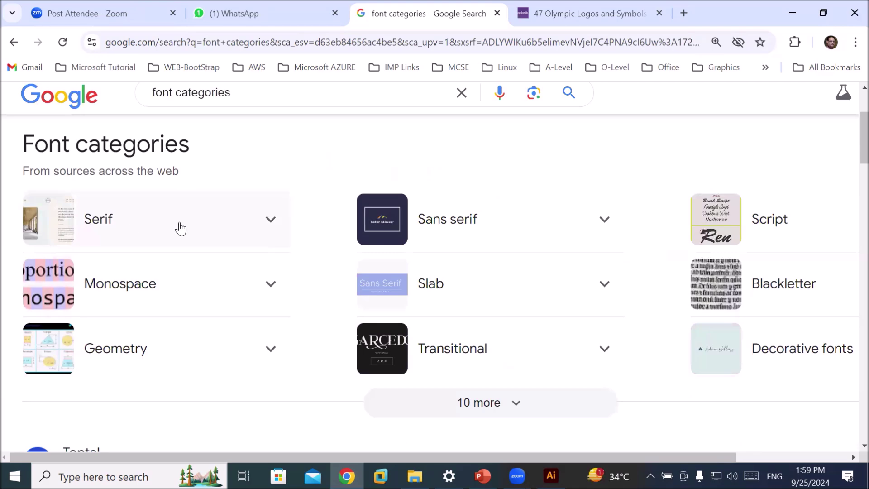
Step: Expand the Serif entry under Font categories and read its description of what makes serif fonts unique
{"action": "left_click", "coordinate": [272, 220]}
{"action": "scroll", "coordinate": [351, 260], "scroll_direction": "down", "scroll_amount": 3}
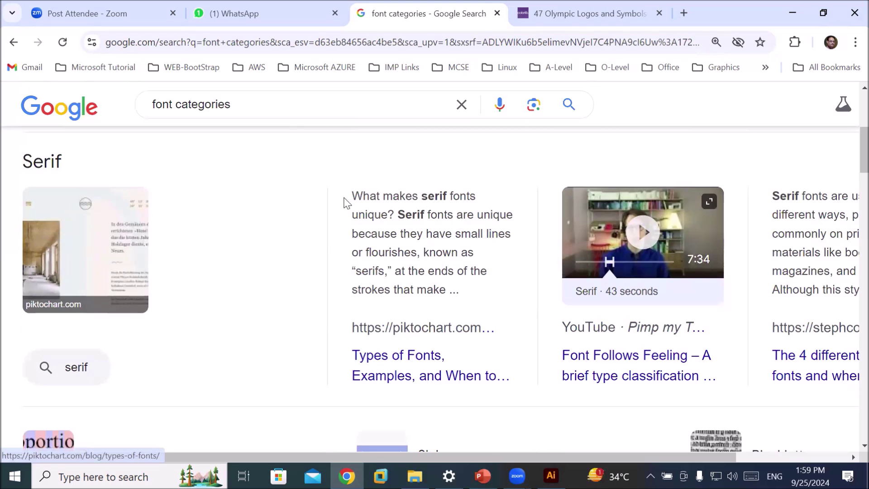
{"action": "left_click_drag", "start_coordinate": [359, 193], "coordinate": [453, 198]}
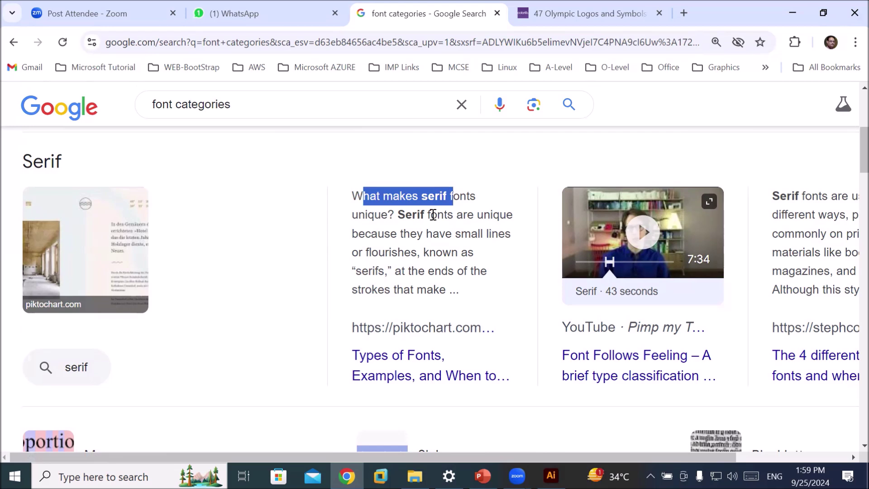
{"action": "left_click_drag", "start_coordinate": [378, 234], "coordinate": [510, 234]}
{"action": "left_click_drag", "start_coordinate": [359, 252], "coordinate": [407, 253]}
{"action": "left_click_drag", "start_coordinate": [352, 271], "coordinate": [457, 277]}
{"action": "left_click_drag", "start_coordinate": [399, 289], "coordinate": [429, 288]}
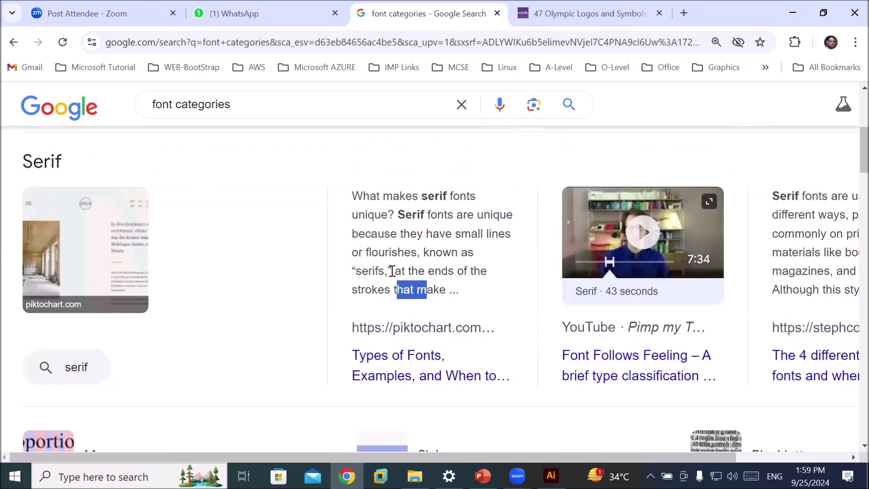
{"action": "left_click_drag", "start_coordinate": [599, 458], "coordinate": [762, 452]}
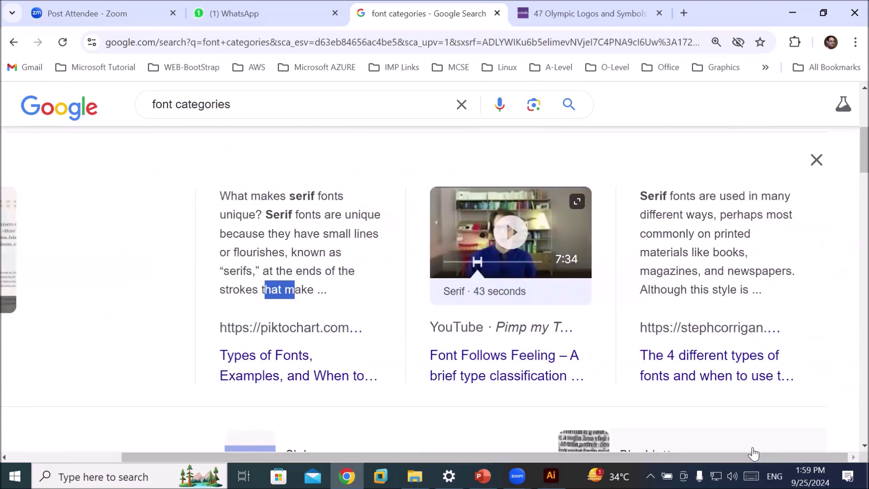
{"action": "left_click_drag", "start_coordinate": [682, 457], "coordinate": [569, 457]}
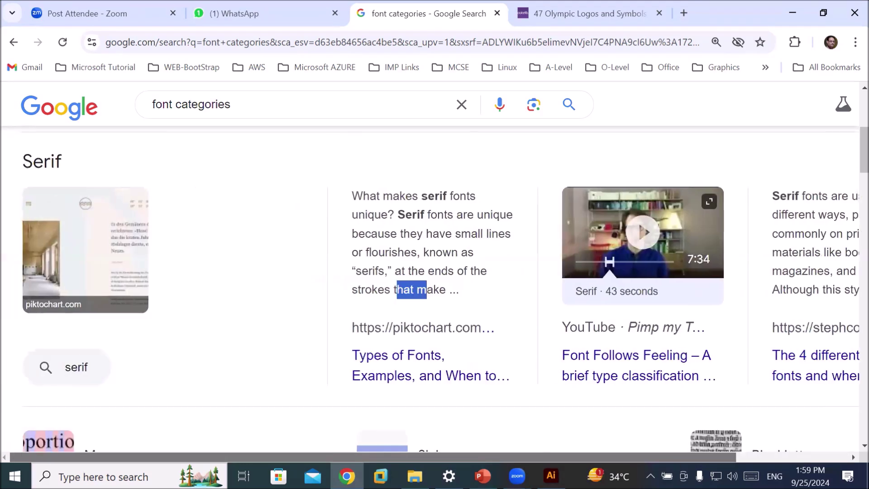
{"action": "mouse_move", "coordinate": [517, 476]}
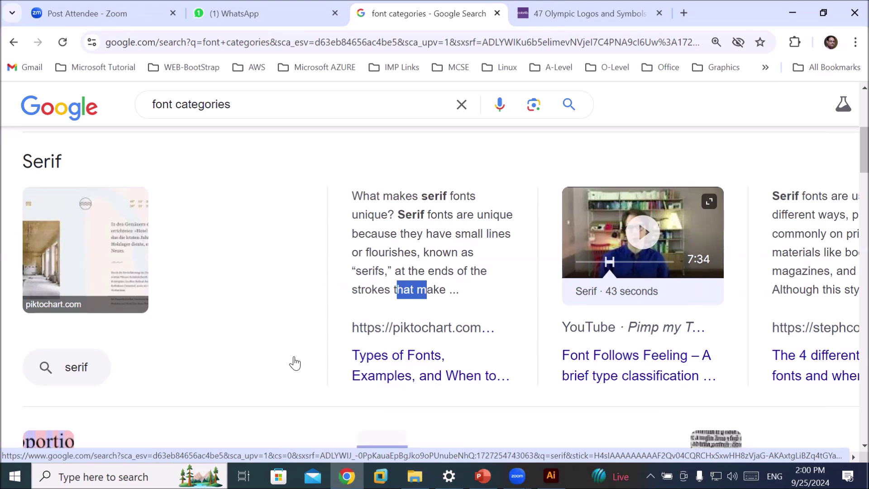
{"action": "scroll", "coordinate": [277, 342], "scroll_direction": "down", "scroll_amount": 1}
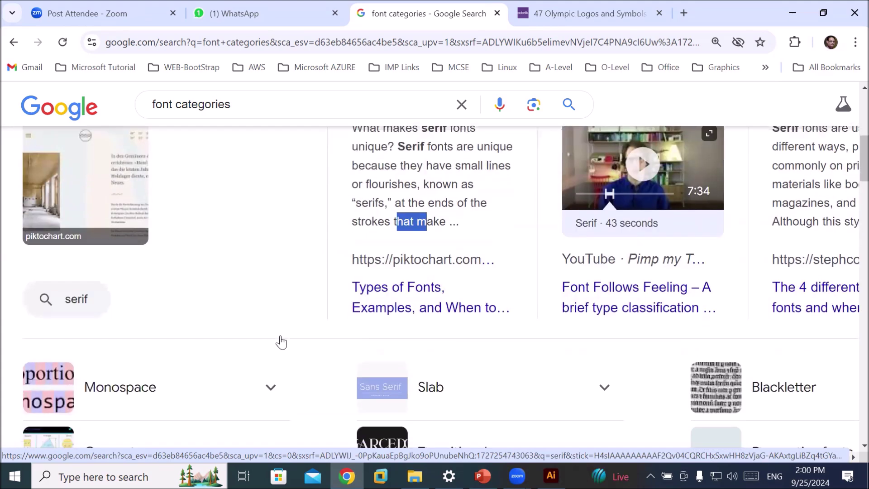
Step: Expand the Sans serif category and read its description of fonts without serifs
{"action": "scroll", "coordinate": [275, 337], "scroll_direction": "up", "scroll_amount": 3}
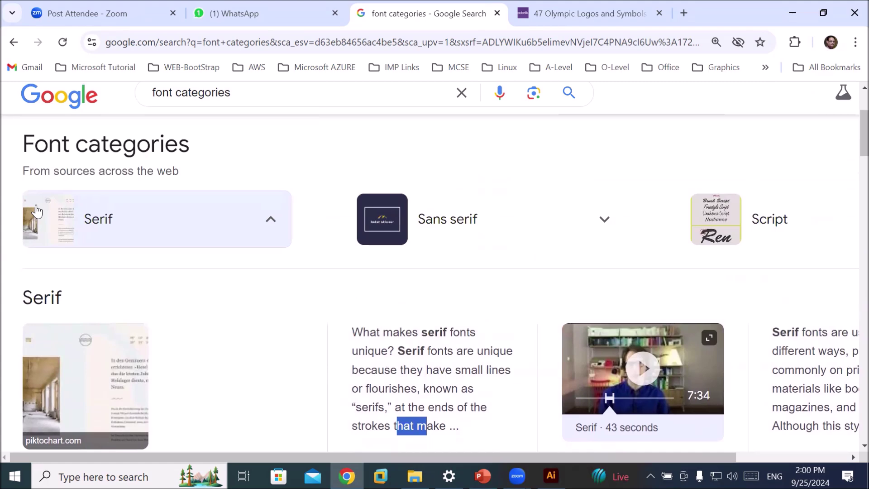
{"action": "left_click", "coordinate": [605, 220]}
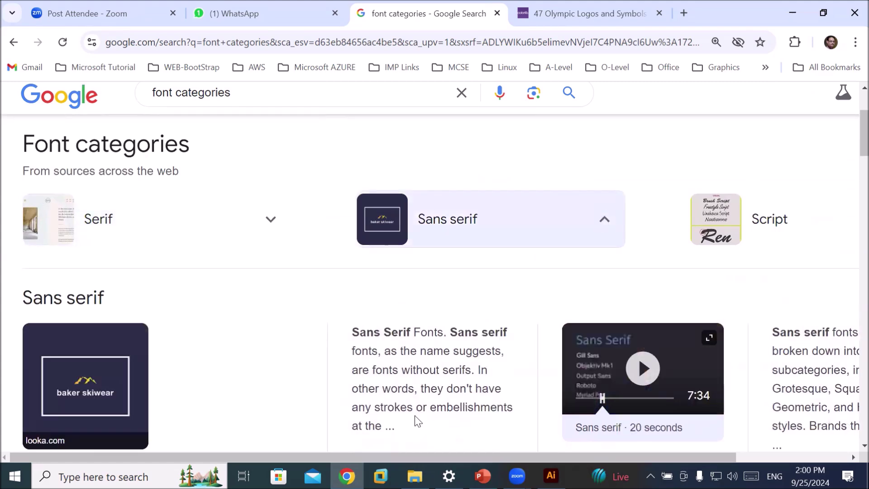
{"action": "scroll", "coordinate": [416, 421], "scroll_direction": "down", "scroll_amount": 1}
{"action": "scroll", "coordinate": [413, 419], "scroll_direction": "down", "scroll_amount": 1}
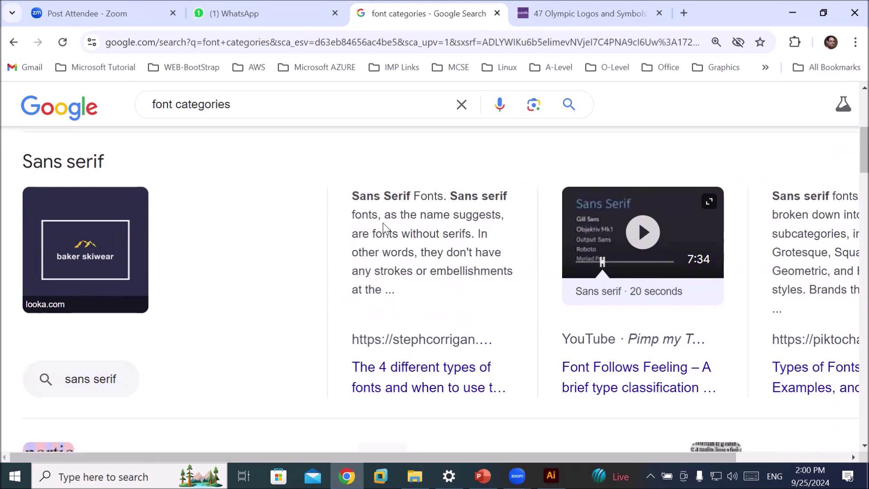
{"action": "left_click_drag", "start_coordinate": [391, 215], "coordinate": [487, 215]}
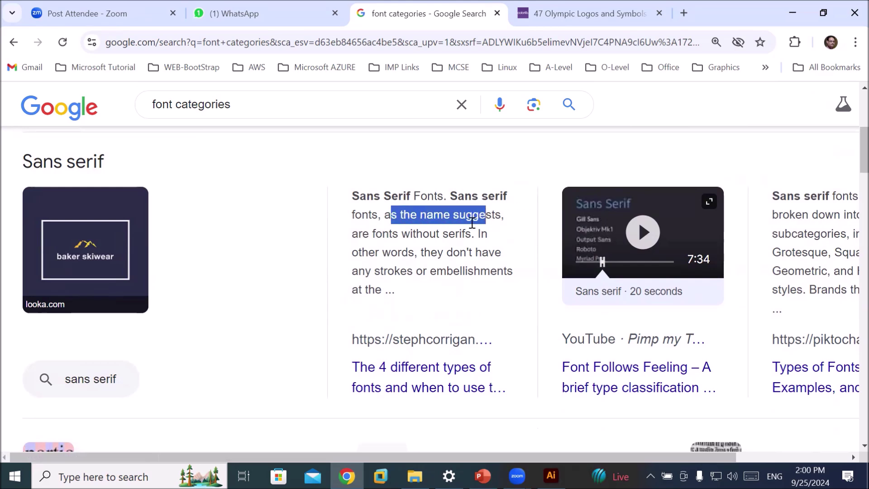
{"action": "mouse_move", "coordinate": [402, 233]}
{"action": "left_mouse_down"}
{"action": "mouse_move", "coordinate": [467, 234]}
{"action": "mouse_move", "coordinate": [470, 248]}
{"action": "mouse_move", "coordinate": [479, 249]}
{"action": "left_mouse_up"}
{"action": "mouse_move", "coordinate": [381, 270]}
{"action": "left_mouse_down"}
{"action": "mouse_move", "coordinate": [467, 271]}
{"action": "mouse_move", "coordinate": [502, 290]}
{"action": "left_mouse_up"}
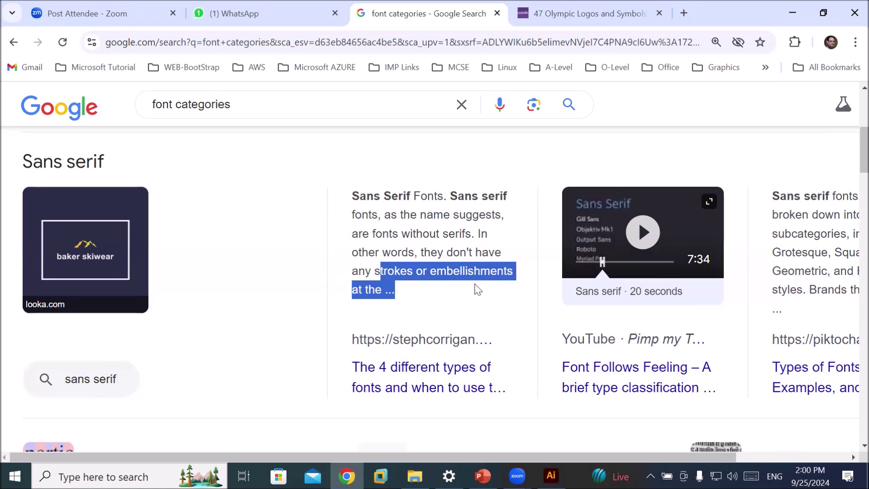
{"action": "scroll", "coordinate": [456, 324], "scroll_direction": "down", "scroll_amount": 3}
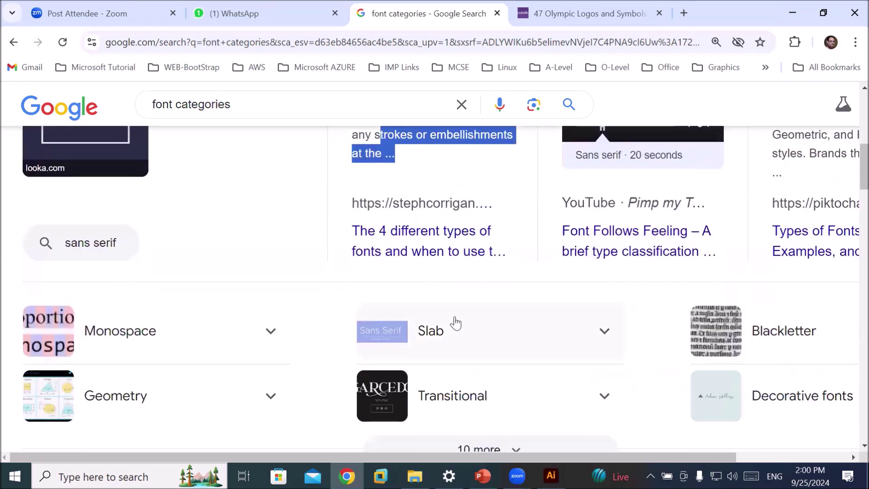
{"action": "scroll", "coordinate": [447, 247], "scroll_direction": "up", "scroll_amount": 3}
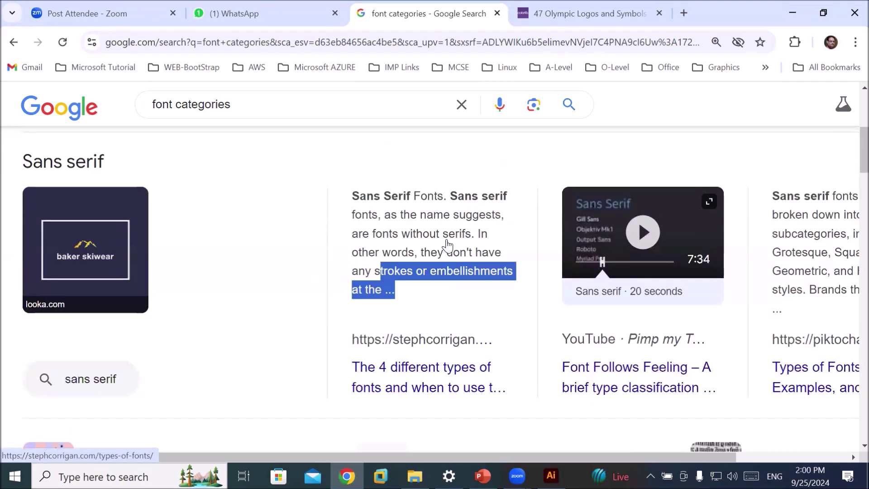
{"action": "scroll", "coordinate": [447, 245], "scroll_direction": "up", "scroll_amount": 3}
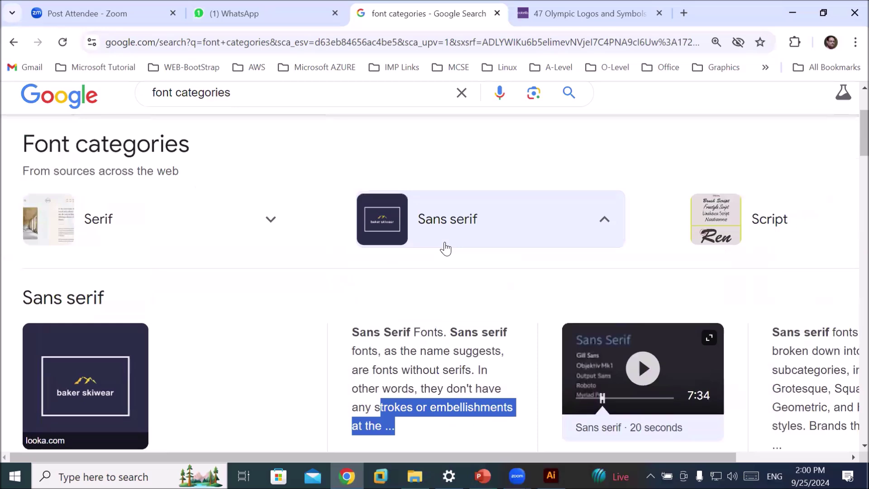
Step: Expand the Decorative fonts category and look over its descriptions and the typeface classification results beneath it
{"action": "scroll", "coordinate": [248, 308], "scroll_direction": "down", "scroll_amount": 3}
{"action": "scroll", "coordinate": [247, 308], "scroll_direction": "down", "scroll_amount": 5}
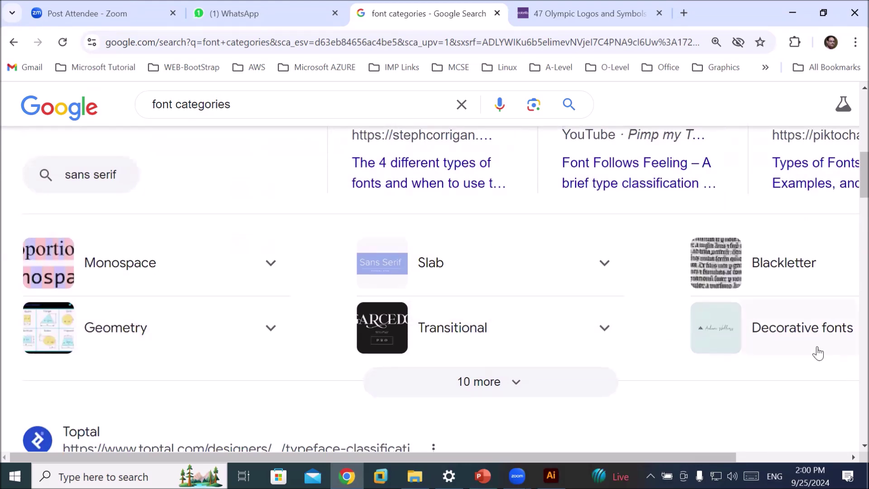
{"action": "left_click", "coordinate": [791, 330]}
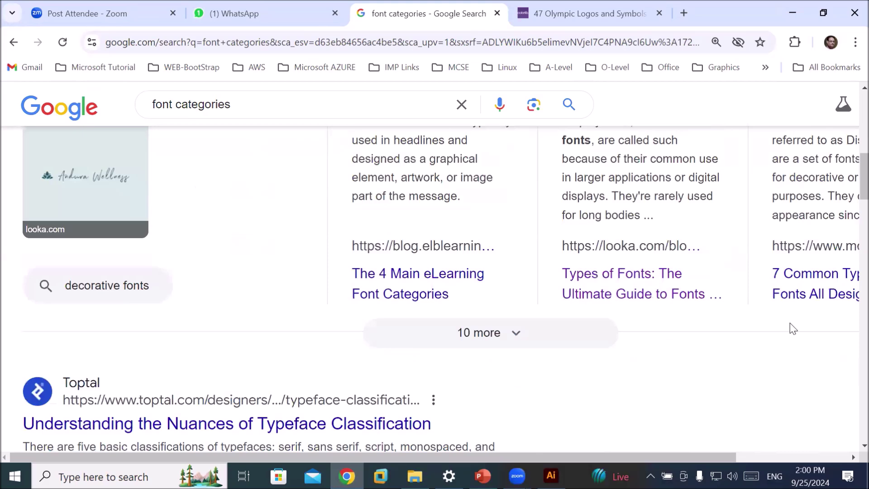
{"action": "scroll", "coordinate": [503, 357], "scroll_direction": "up", "scroll_amount": 5}
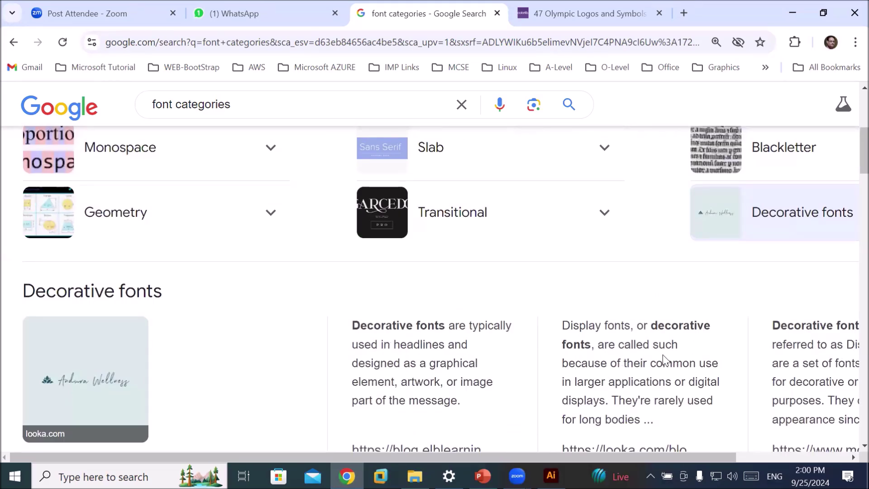
{"action": "scroll", "coordinate": [736, 366], "scroll_direction": "down", "scroll_amount": 7}
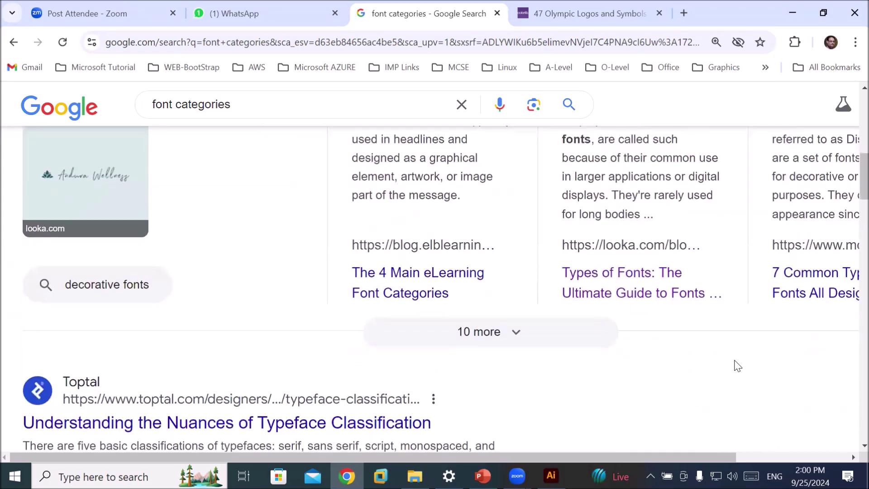
{"action": "scroll", "coordinate": [736, 366], "scroll_direction": "down", "scroll_amount": 3}
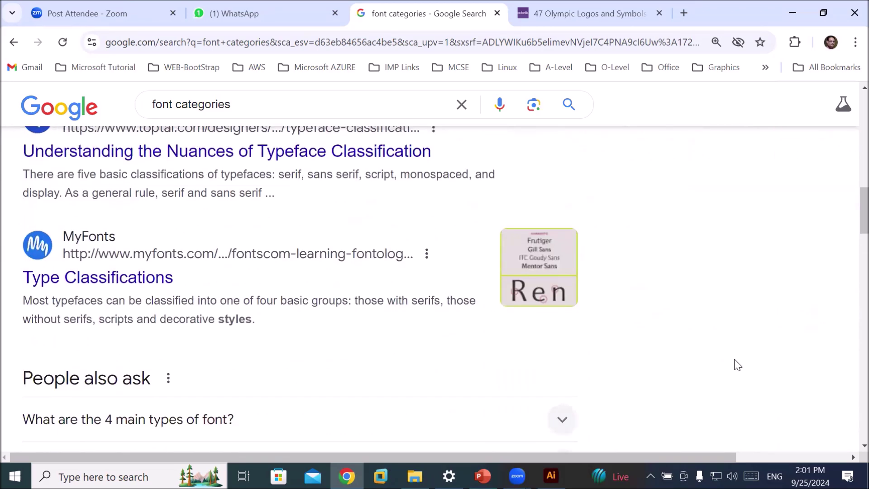
{"action": "scroll", "coordinate": [706, 375], "scroll_direction": "up", "scroll_amount": 2}
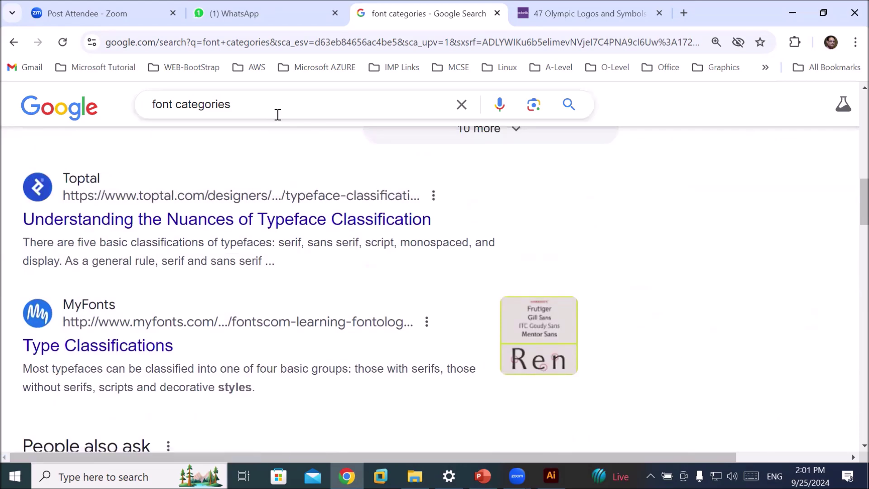
Step: Replace the search query with "download serif fonts" using the suggested search and run it
{"action": "scroll", "coordinate": [283, 129], "scroll_direction": "up", "scroll_amount": 4}
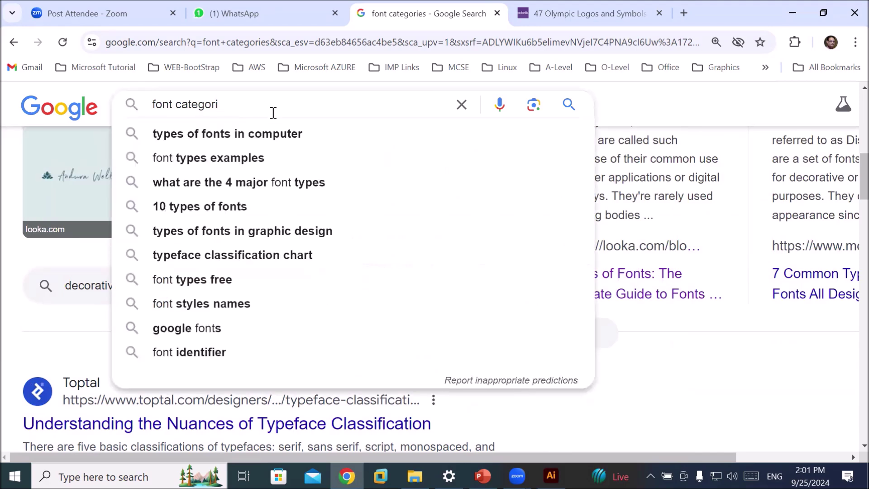
{"action": "key", "text": "BackSpace"}
{"action": "key", "text": "BackSpace"}
{"action": "key", "text": "BackSpace"}
{"action": "key", "text": "BackSpace"}
{"action": "key", "text": "BackSpace"}
{"action": "key", "text": "BackSpace"}
{"action": "key", "text": "BackSpace"}
{"action": "key", "text": "BackSpace"}
{"action": "key", "text": "BackSpace"}
{"action": "key", "text": "BackSpace"}
{"action": "key", "text": "BackSpace"}
{"action": "key", "text": "BackSpace"}
{"action": "key", "text": "BackSpace"}
{"action": "type", "text": "download"}
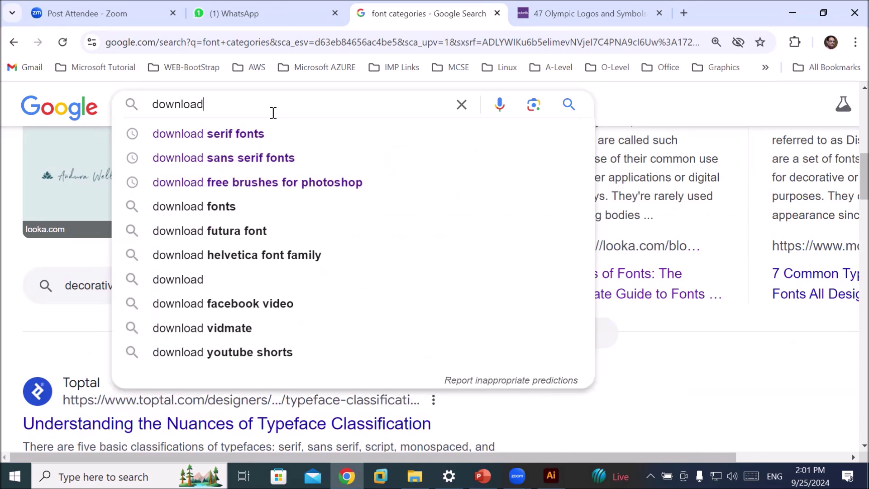
{"action": "key", "text": "Down"}
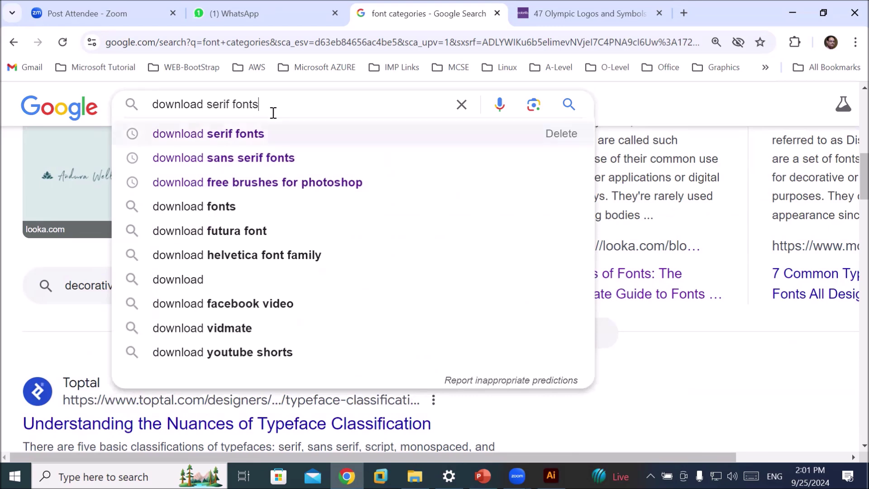
{"action": "key", "text": "Return"}
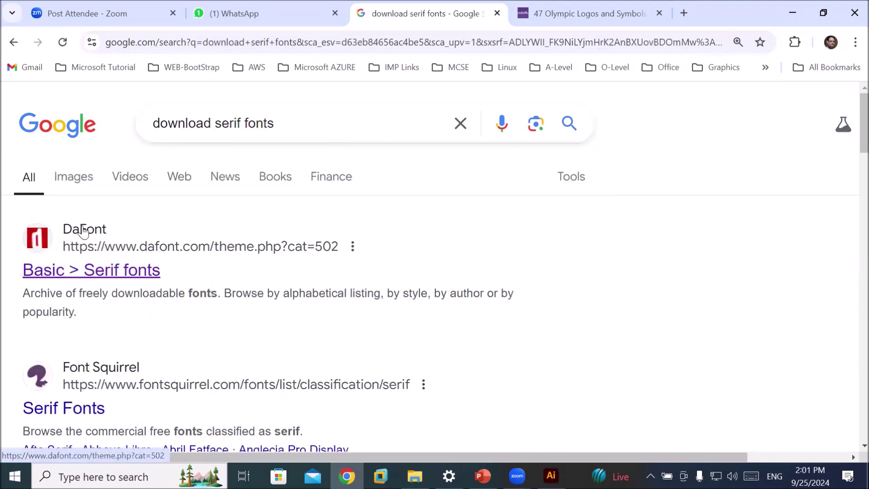
Step: Review the font download sites in the search results and open DaFont's "Basic > Serif fonts" page
{"action": "scroll", "coordinate": [123, 325], "scroll_direction": "down", "scroll_amount": 4}
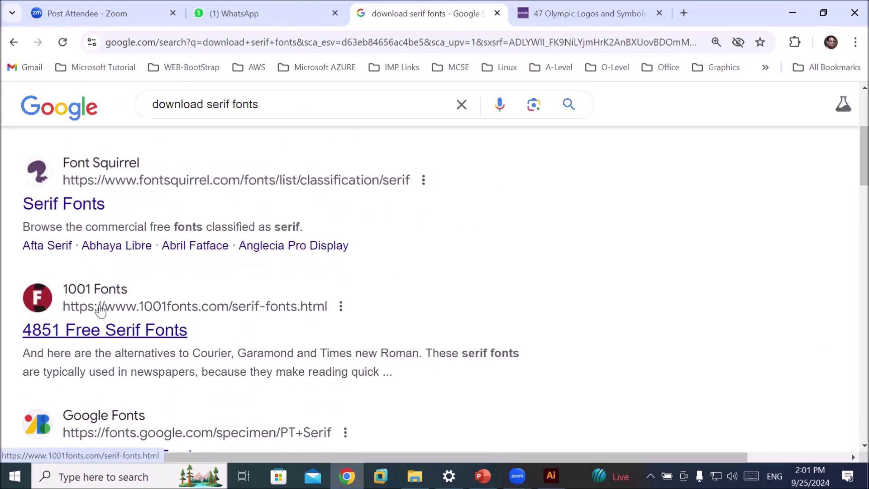
{"action": "scroll", "coordinate": [165, 312], "scroll_direction": "down", "scroll_amount": 3}
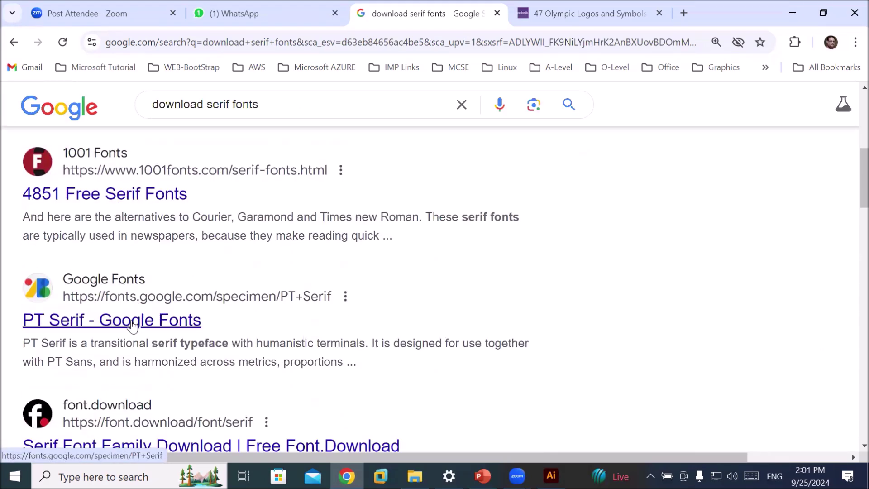
{"action": "scroll", "coordinate": [131, 325], "scroll_direction": "down", "scroll_amount": 3}
{"action": "scroll", "coordinate": [111, 317], "scroll_direction": "down", "scroll_amount": 3}
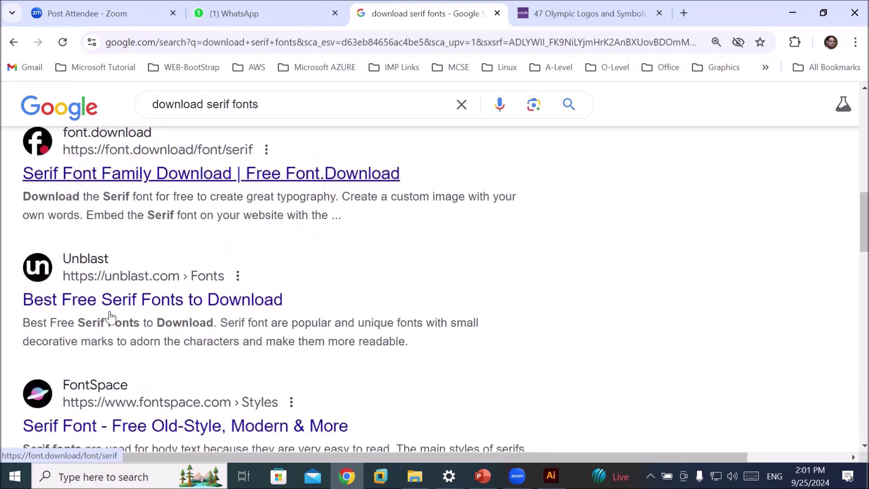
{"action": "scroll", "coordinate": [141, 313], "scroll_direction": "down", "scroll_amount": 3}
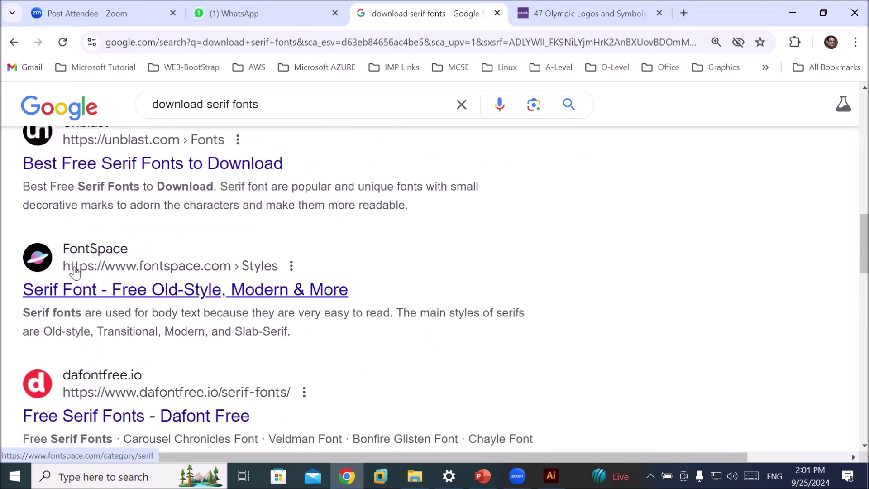
{"action": "scroll", "coordinate": [168, 315], "scroll_direction": "down", "scroll_amount": 4}
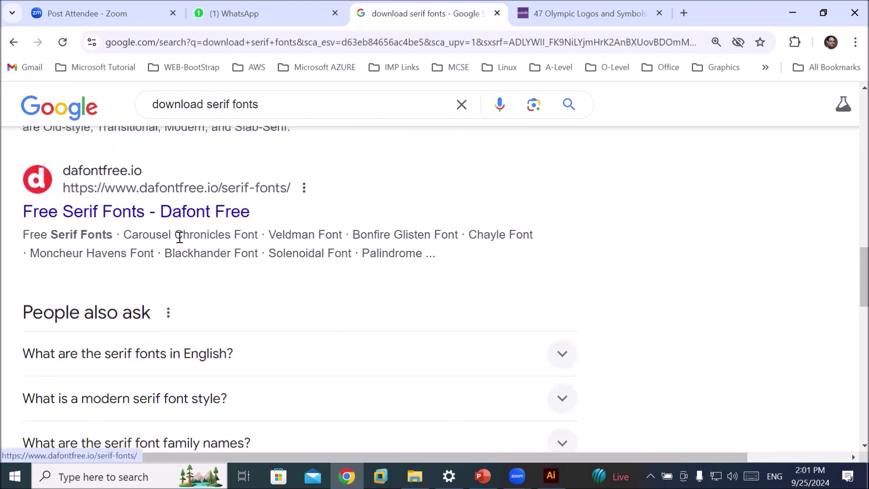
{"action": "scroll", "coordinate": [195, 242], "scroll_direction": "up", "scroll_amount": 15}
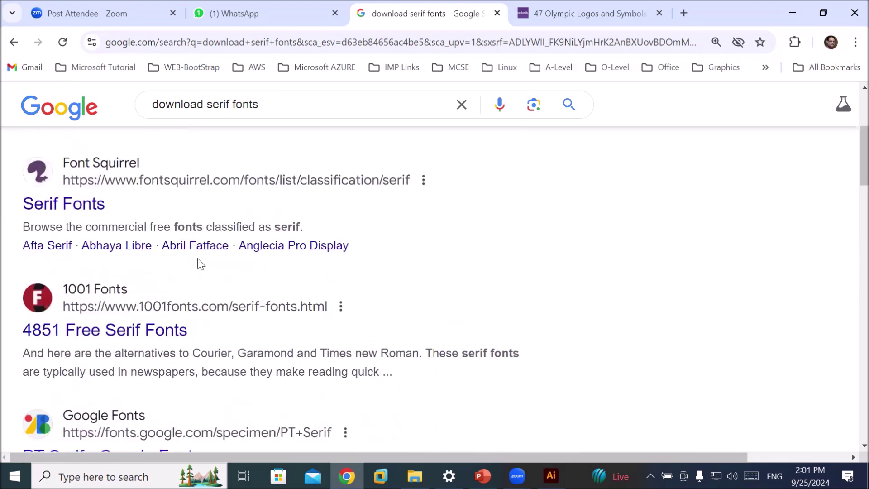
{"action": "scroll", "coordinate": [198, 261], "scroll_direction": "up", "scroll_amount": 5}
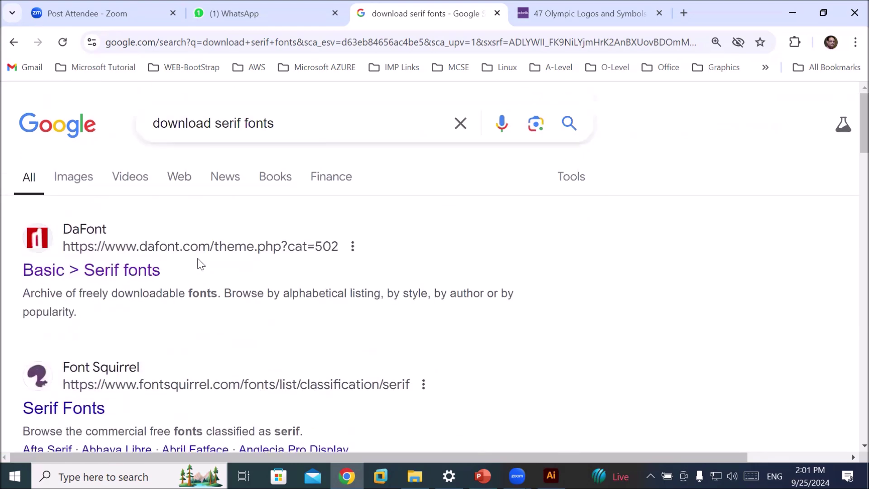
{"action": "left_click", "coordinate": [101, 275]}
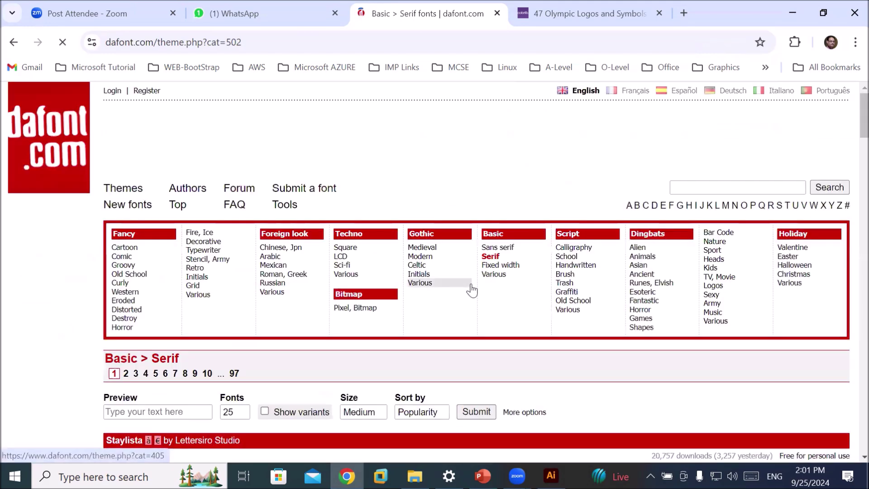
Step: Browse the serif typefaces listed on DaFont, examining samples such as Vogue and Maghelia
{"action": "scroll", "coordinate": [496, 276], "scroll_direction": "down", "scroll_amount": 4}
{"action": "scroll", "coordinate": [497, 277], "scroll_direction": "down", "scroll_amount": 1}
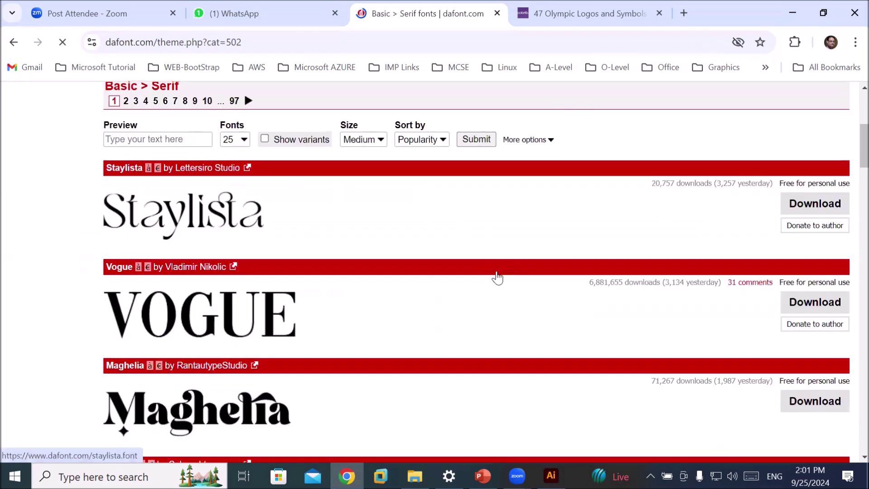
{"action": "scroll", "coordinate": [498, 277], "scroll_direction": "down", "scroll_amount": 3}
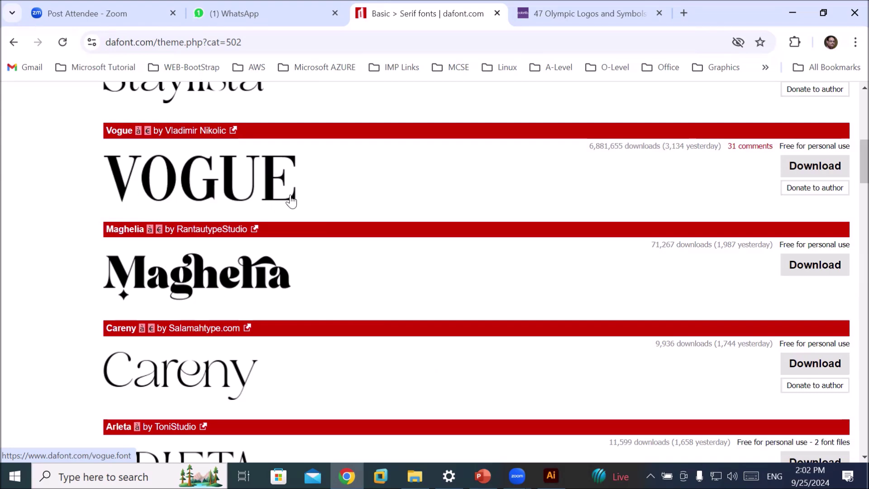
Step: Look further through DaFont's serif typefaces and download the Mermaid font
{"action": "scroll", "coordinate": [293, 200], "scroll_direction": "down", "scroll_amount": 2}
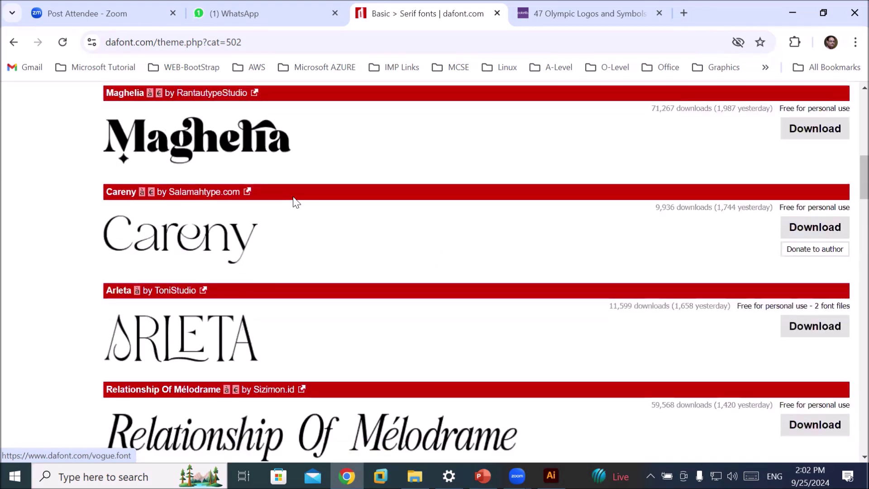
{"action": "scroll", "coordinate": [294, 201], "scroll_direction": "down", "scroll_amount": 1}
{"action": "scroll", "coordinate": [292, 201], "scroll_direction": "down", "scroll_amount": 1}
{"action": "scroll", "coordinate": [292, 200], "scroll_direction": "down", "scroll_amount": 2}
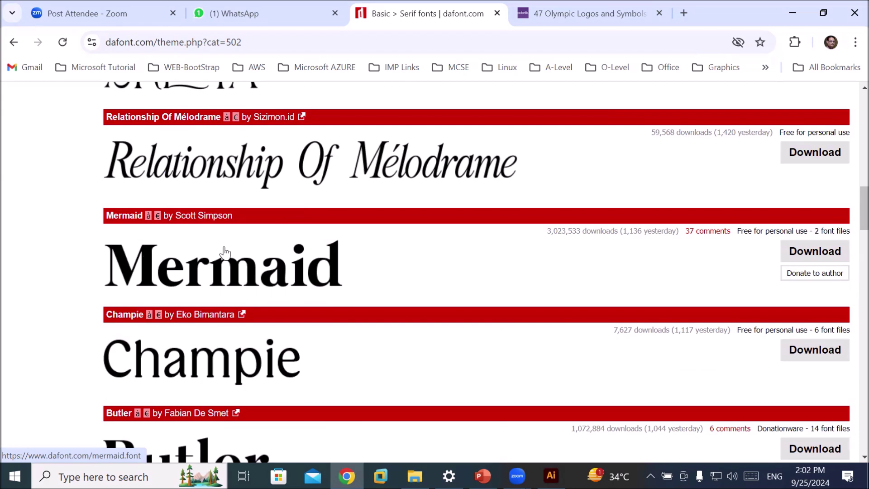
{"action": "left_click", "coordinate": [809, 256]}
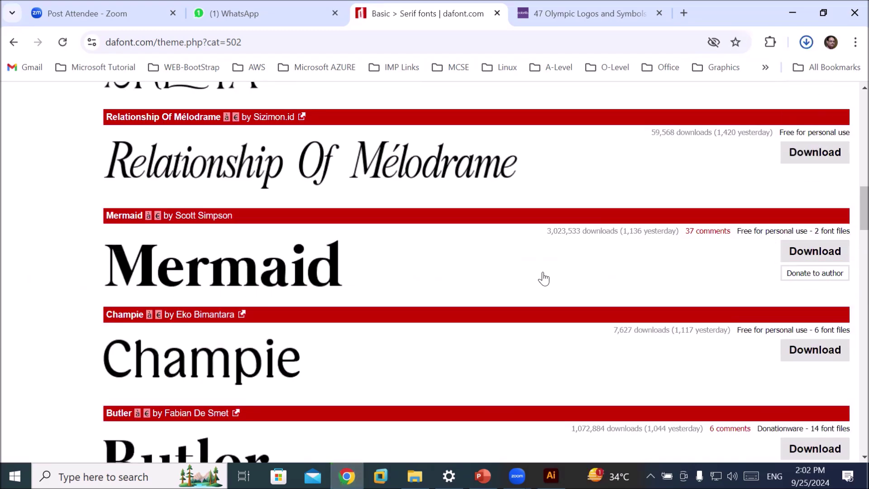
Step: Return to the Google results and run the suggested search "sans serif fonts free download"
{"action": "scroll", "coordinate": [543, 278], "scroll_direction": "up", "scroll_amount": 12}
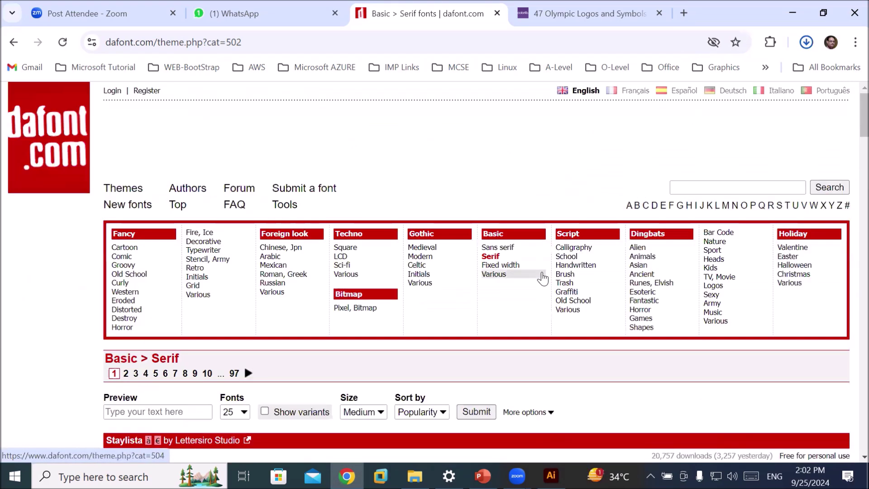
{"action": "left_click", "coordinate": [18, 41]}
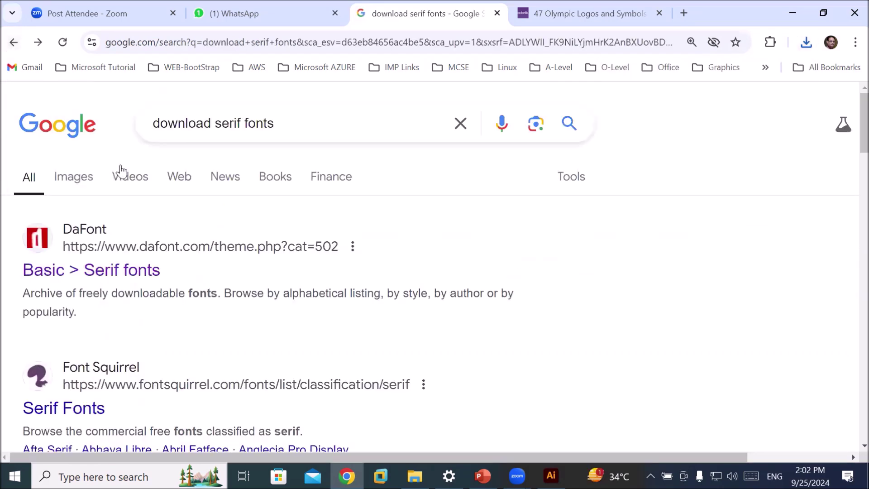
{"action": "left_click", "coordinate": [241, 120]}
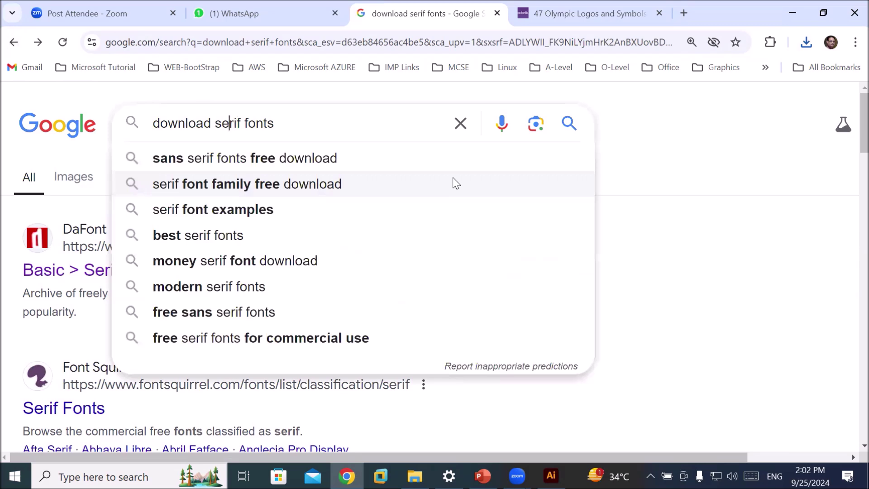
{"action": "key", "text": "Down"}
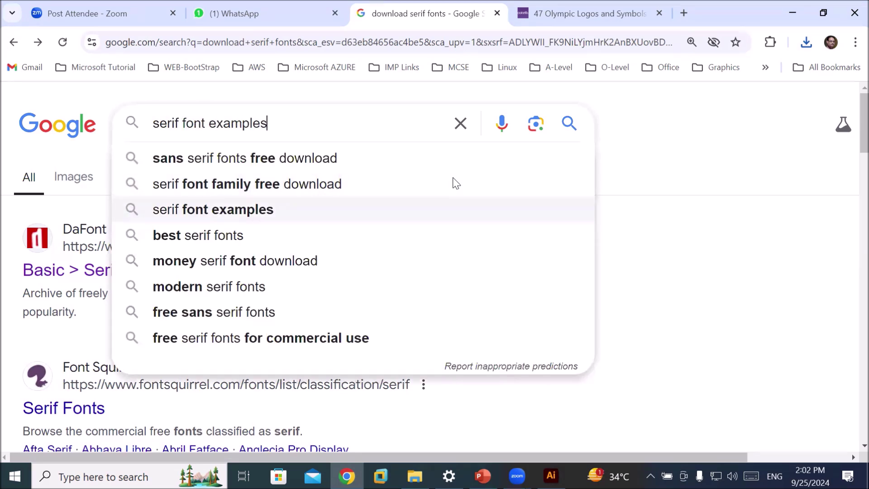
{"action": "left_click", "coordinate": [341, 168]}
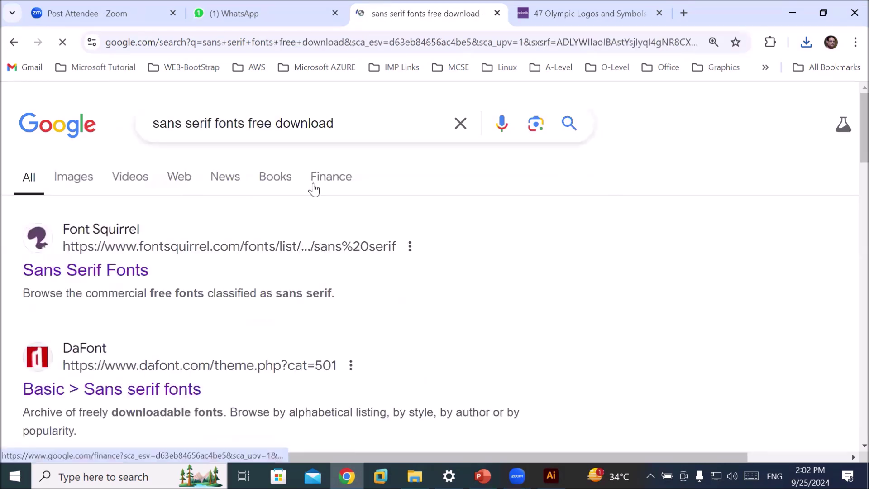
Step: Open DaFont's "Basic > Sans serif fonts" page and examine samples such as Lemon Milk, Akira Expanded and Roboto
{"action": "scroll", "coordinate": [158, 355], "scroll_direction": "down", "scroll_amount": 3}
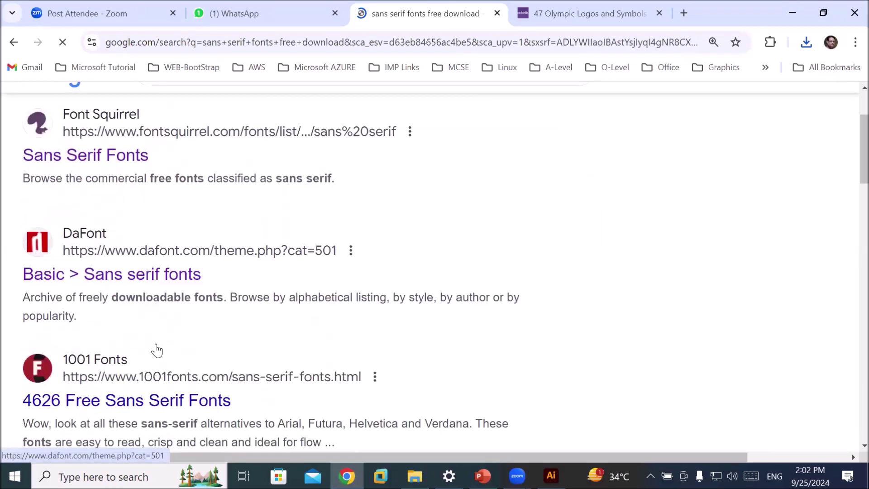
{"action": "left_click", "coordinate": [142, 254]}
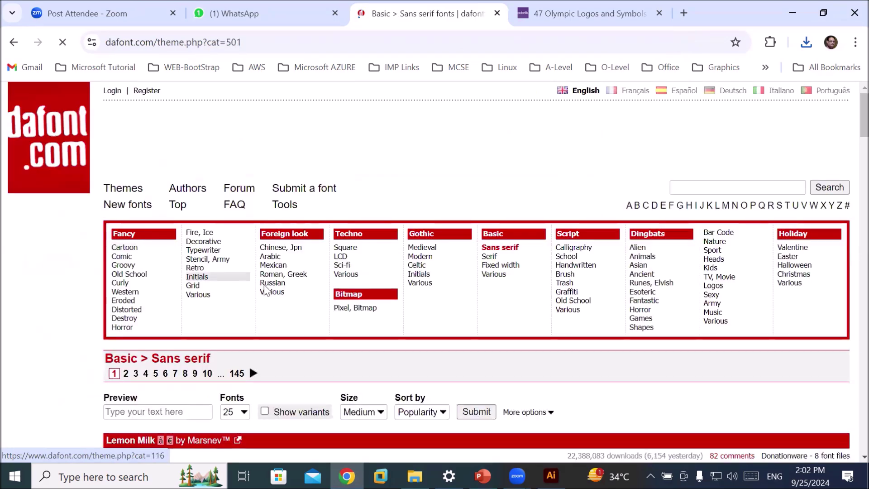
{"action": "scroll", "coordinate": [368, 274], "scroll_direction": "down", "scroll_amount": 4}
{"action": "scroll", "coordinate": [369, 274], "scroll_direction": "down", "scroll_amount": 1}
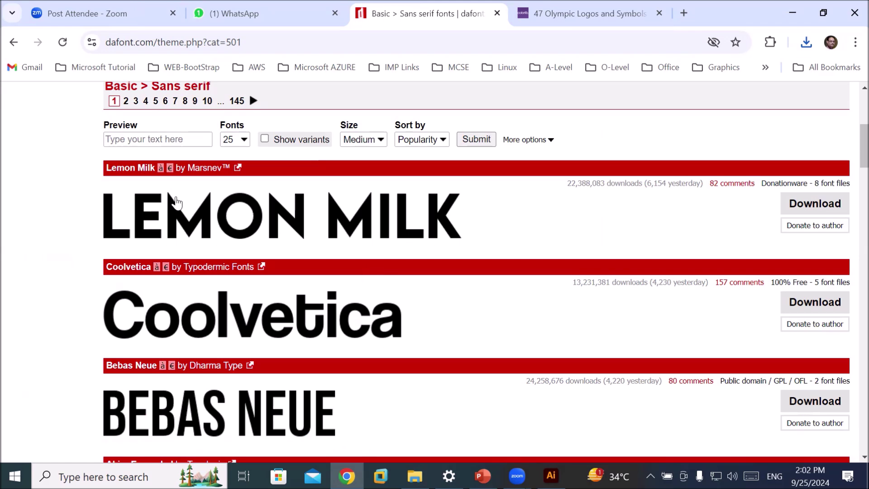
{"action": "scroll", "coordinate": [226, 331], "scroll_direction": "down", "scroll_amount": 3}
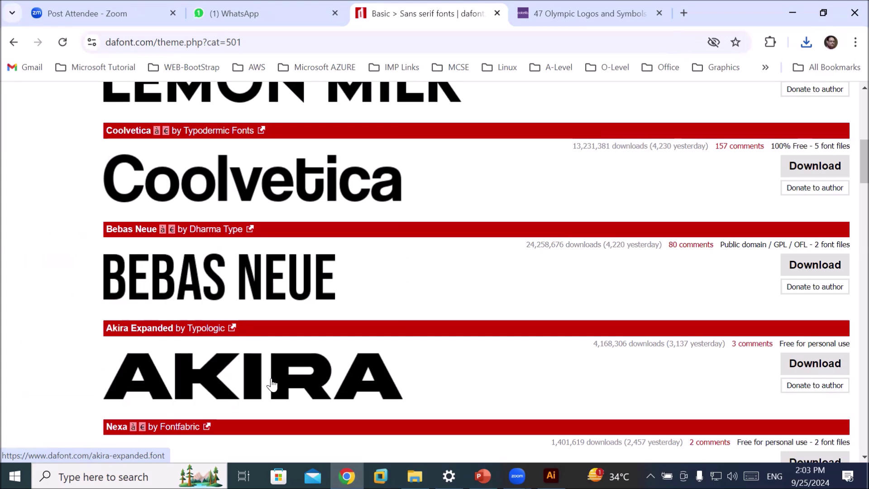
{"action": "scroll", "coordinate": [272, 385], "scroll_direction": "down", "scroll_amount": 5}
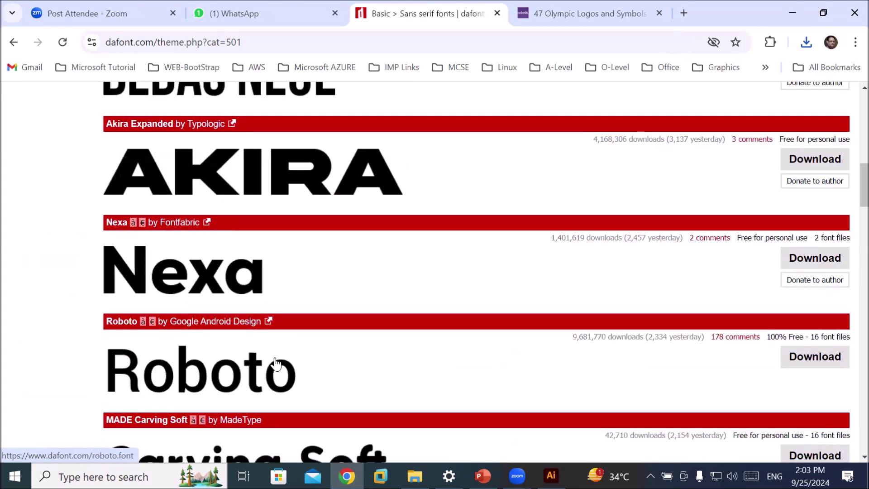
{"action": "scroll", "coordinate": [276, 362], "scroll_direction": "down", "scroll_amount": 5}
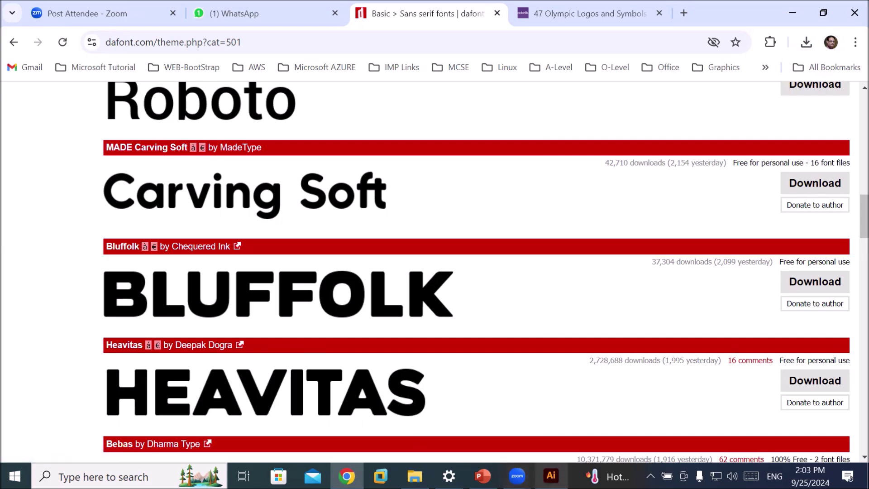
Step: Switch to Illustrator, check the font list for the selected "Lorem ipsum" text, and move the floating toolbox clear of the text
{"action": "left_click", "coordinate": [550, 476]}
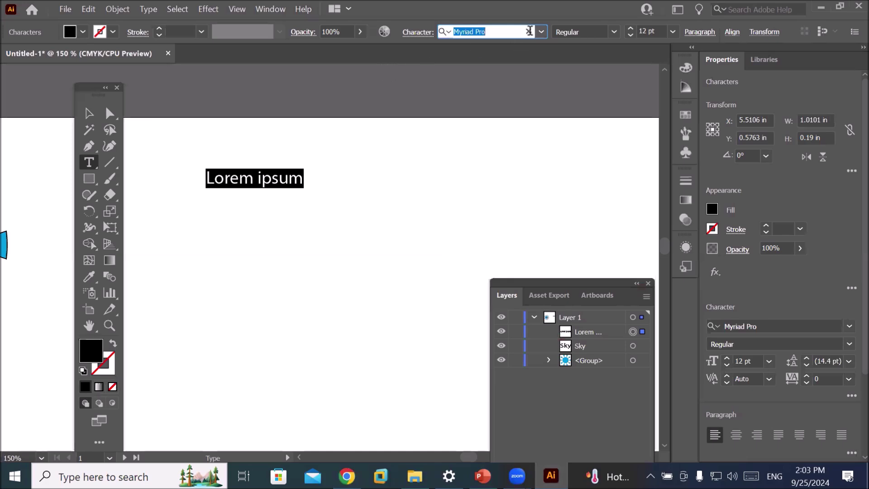
{"action": "left_click", "coordinate": [541, 33]}
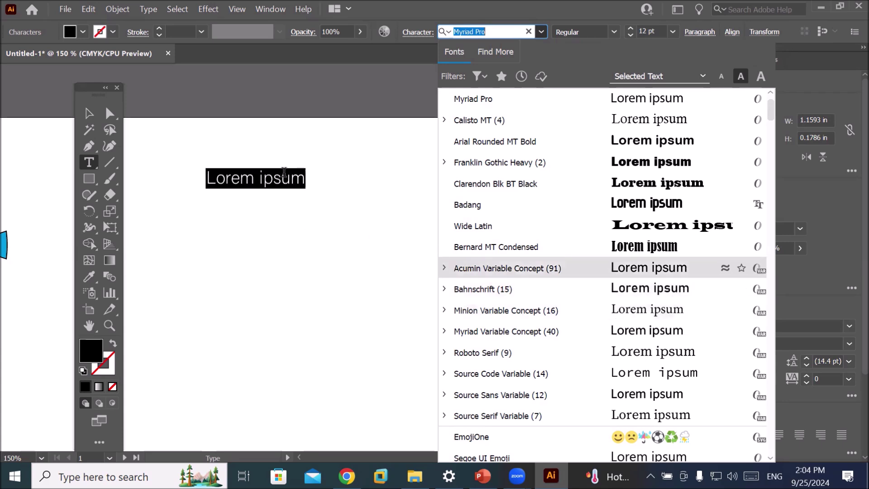
{"action": "key", "text": "Escape"}
{"action": "scroll", "coordinate": [280, 172], "scroll_direction": "up", "scroll_amount": 3}
{"action": "left_click_drag", "start_coordinate": [84, 91], "coordinate": [24, 126]}
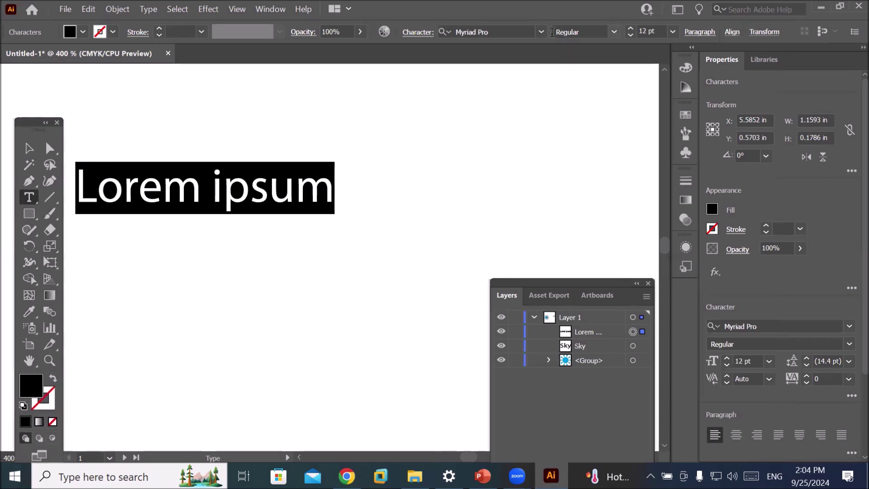
Step: Preview installed fonts such as Source Sans Variable, A GALEGA Regular and Bodoni Bd BT on the selected "Lorem ipsum" text
{"action": "left_click", "coordinate": [541, 32]}
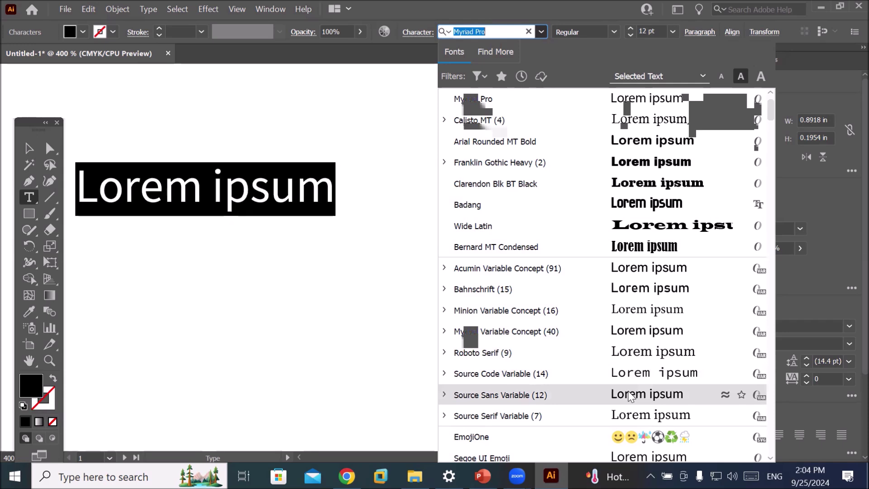
{"action": "scroll", "coordinate": [630, 397], "scroll_direction": "down", "scroll_amount": 4}
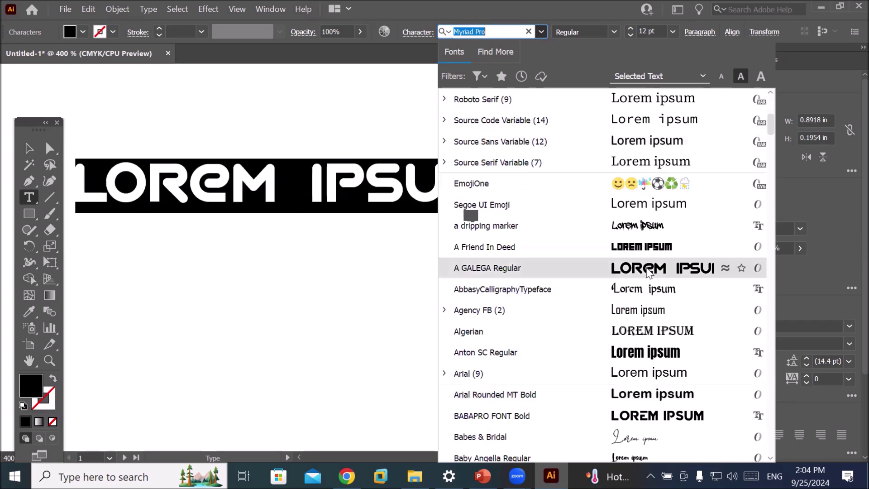
{"action": "scroll", "coordinate": [648, 360], "scroll_direction": "down", "scroll_amount": 3}
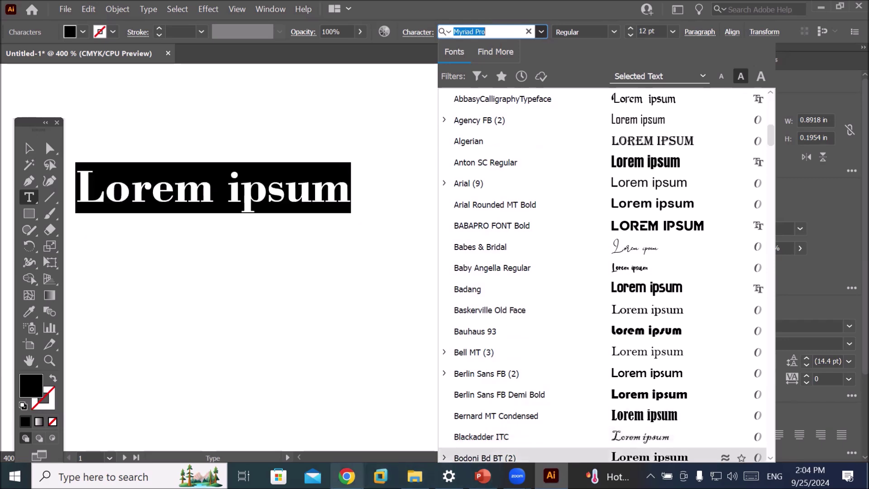
Step: Switch back to Chrome, return to the Google results and search for "decorative fonts free download"
{"action": "key", "text": "alt+Tab"}
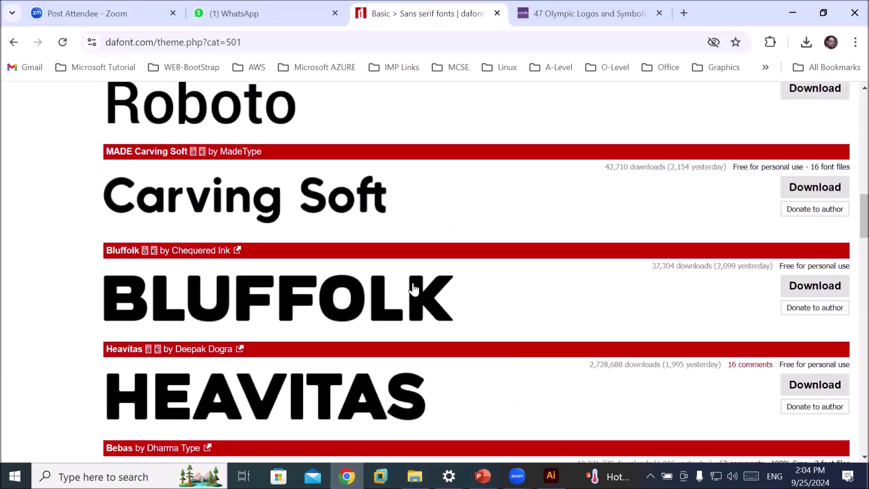
{"action": "scroll", "coordinate": [414, 289], "scroll_direction": "up", "scroll_amount": 10}
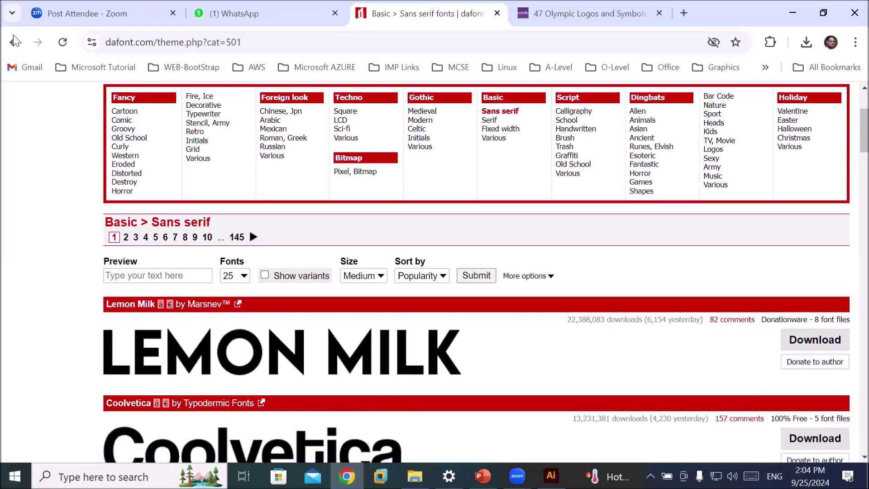
{"action": "left_click", "coordinate": [15, 41]}
{"action": "scroll", "coordinate": [207, 180], "scroll_direction": "up", "scroll_amount": 3}
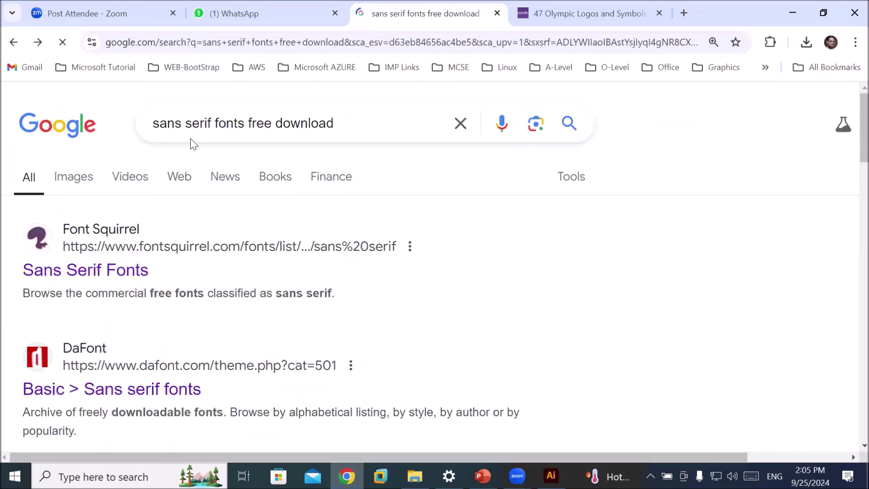
{"action": "left_click_drag", "start_coordinate": [211, 124], "coordinate": [135, 125]}
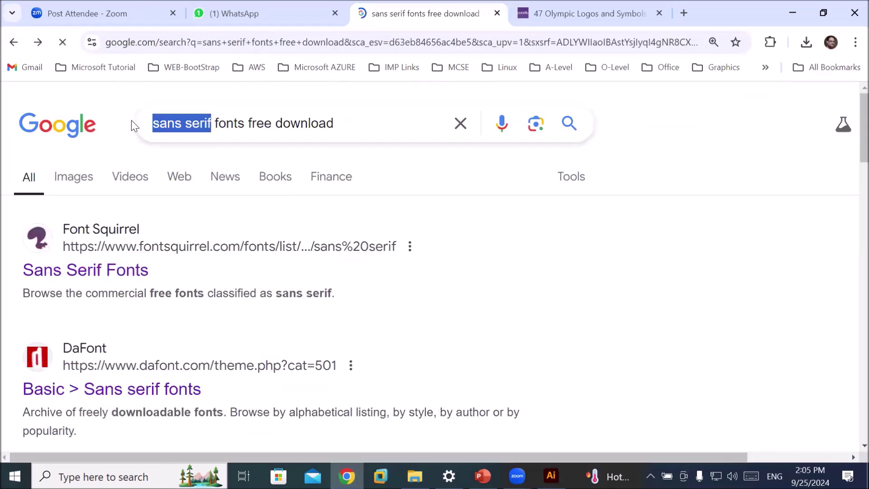
{"action": "type", "text": "decorativ"}
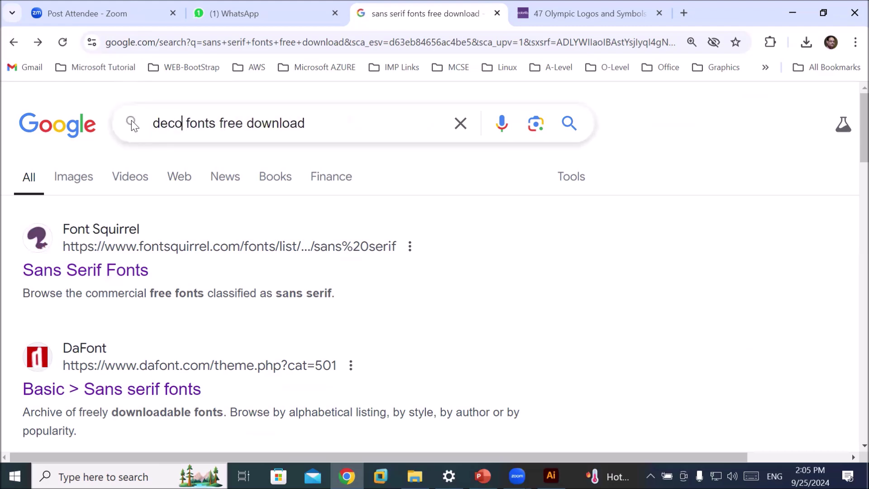
{"action": "type", "text": "e"}
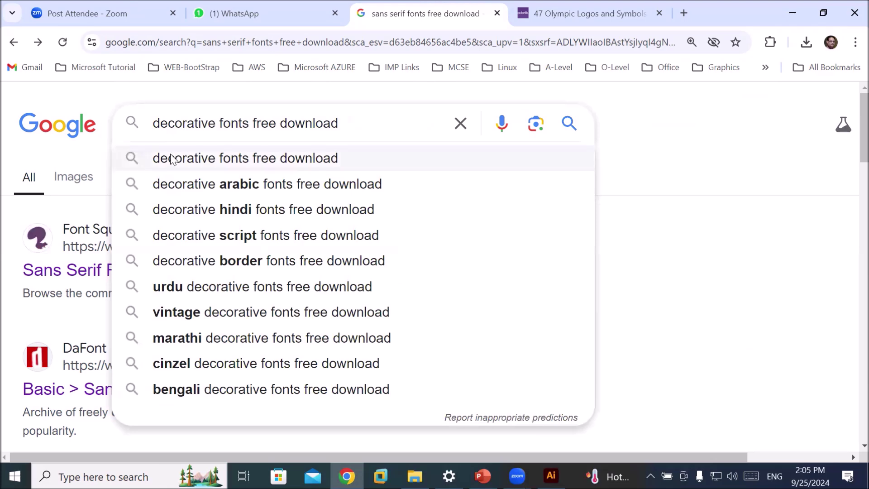
{"action": "left_click", "coordinate": [187, 158]}
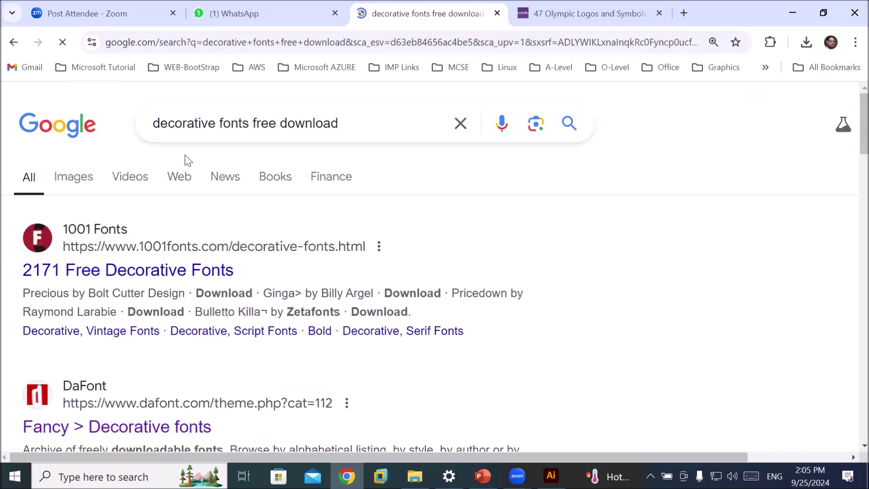
Step: Open DaFont's "Fancy > Decorative fonts" page and examine samples such as Flower Brownies, Hanging Letters and Flower Girl
{"action": "left_click", "coordinate": [127, 425]}
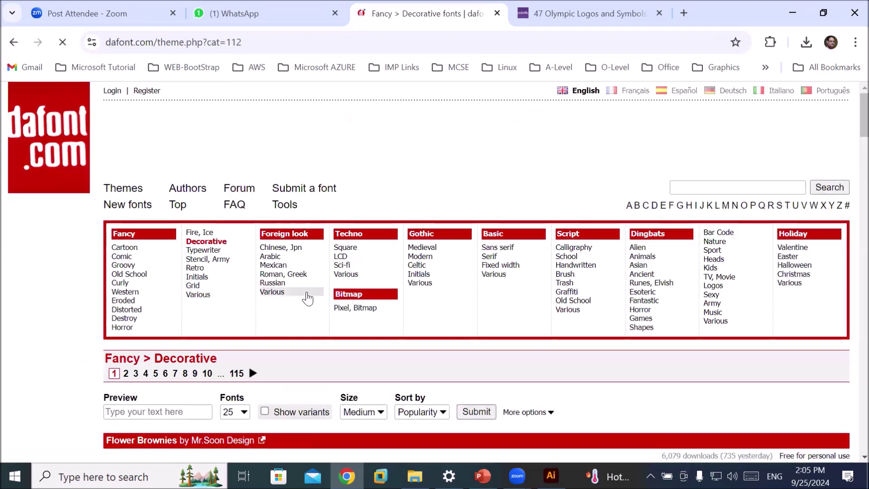
{"action": "scroll", "coordinate": [253, 291], "scroll_direction": "down", "scroll_amount": 5}
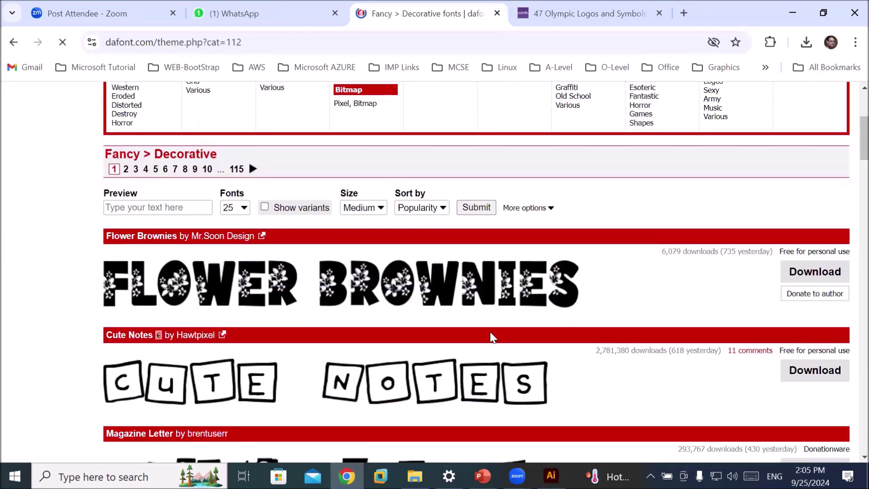
{"action": "scroll", "coordinate": [490, 343], "scroll_direction": "down", "scroll_amount": 2}
{"action": "scroll", "coordinate": [492, 339], "scroll_direction": "down", "scroll_amount": 2}
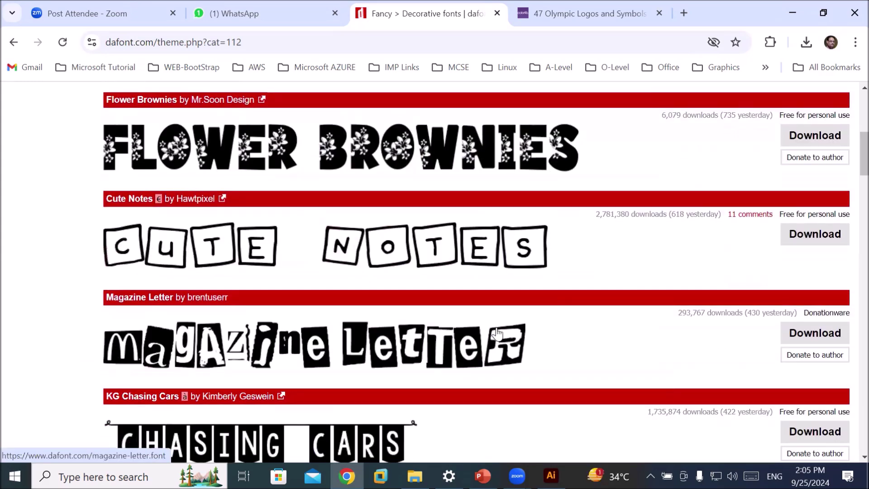
{"action": "scroll", "coordinate": [498, 333], "scroll_direction": "down", "scroll_amount": 5}
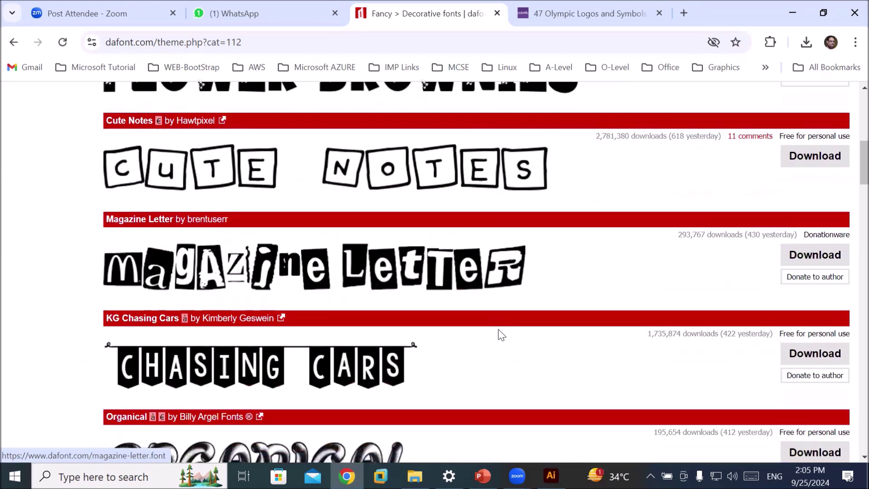
{"action": "scroll", "coordinate": [499, 335], "scroll_direction": "down", "scroll_amount": 5}
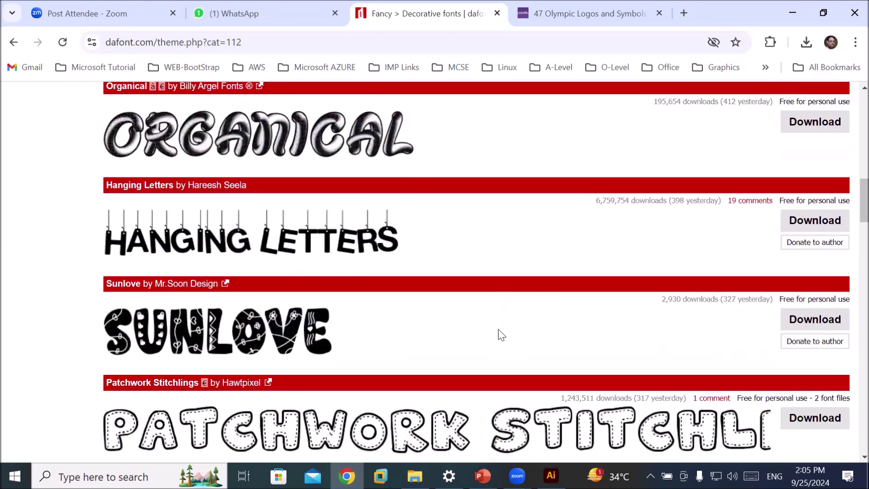
{"action": "scroll", "coordinate": [499, 335], "scroll_direction": "down", "scroll_amount": 5}
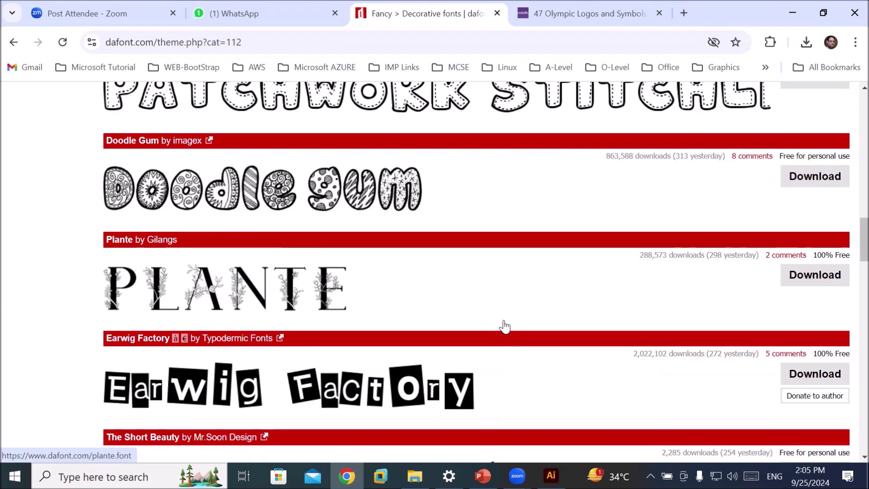
{"action": "scroll", "coordinate": [483, 319], "scroll_direction": "down", "scroll_amount": 4}
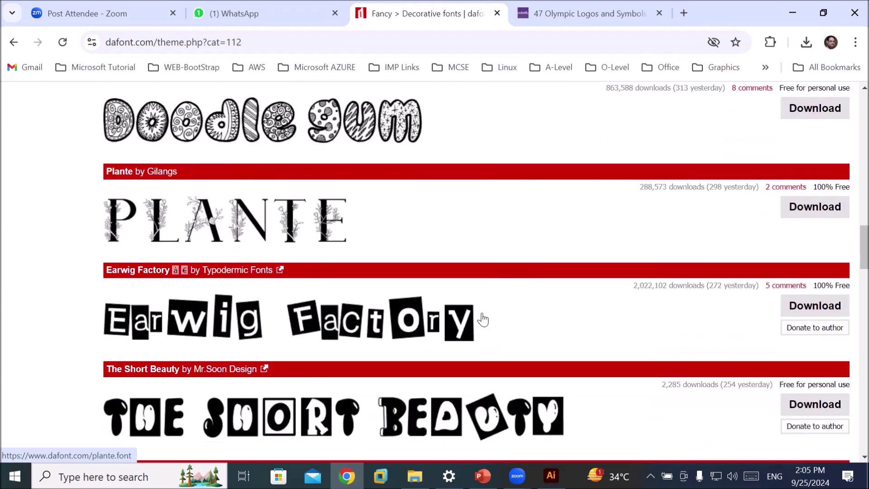
{"action": "scroll", "coordinate": [484, 312], "scroll_direction": "down", "scroll_amount": 2}
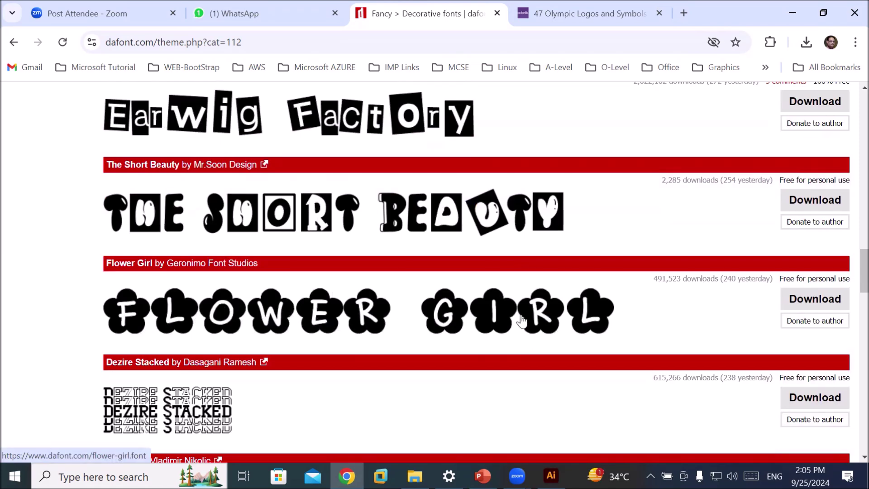
Step: Examine the remaining decorative font samples on DaFont's first page, from Flower Girl down to Every Body
{"action": "scroll", "coordinate": [518, 325], "scroll_direction": "down", "scroll_amount": 3}
{"action": "scroll", "coordinate": [513, 326], "scroll_direction": "down", "scroll_amount": 3}
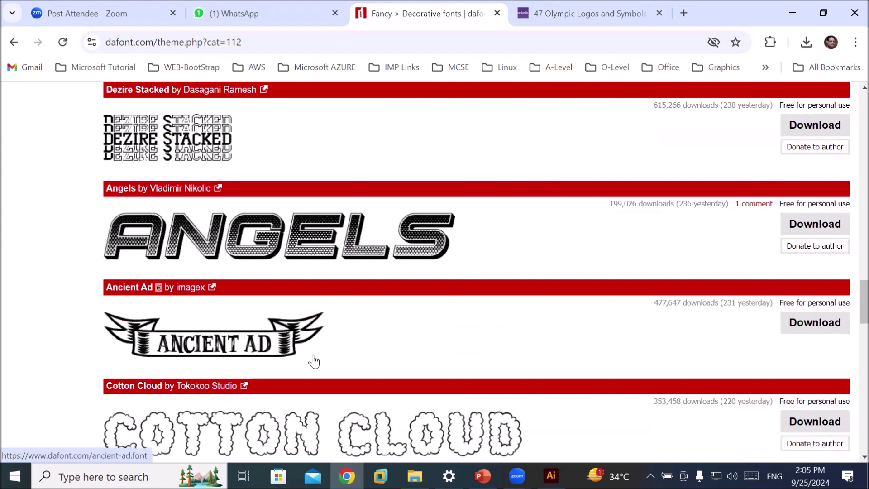
{"action": "scroll", "coordinate": [310, 359], "scroll_direction": "down", "scroll_amount": 2}
{"action": "scroll", "coordinate": [212, 319], "scroll_direction": "down", "scroll_amount": 3}
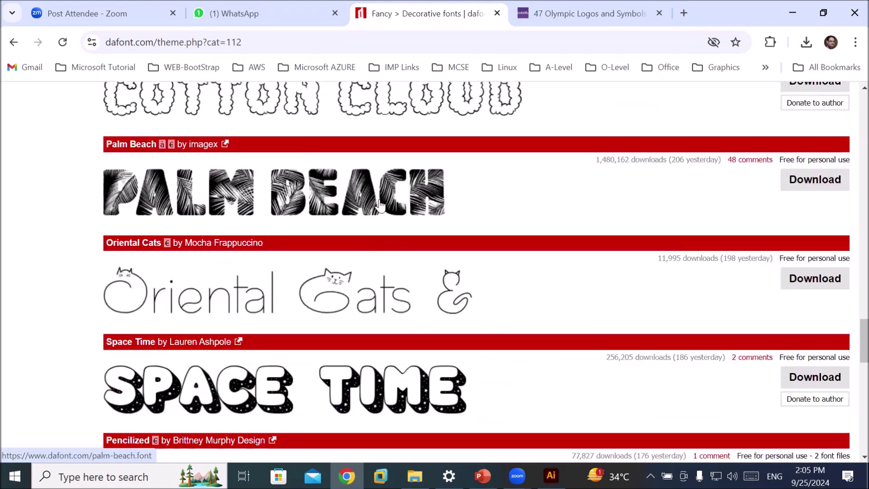
{"action": "scroll", "coordinate": [407, 290], "scroll_direction": "down", "scroll_amount": 4}
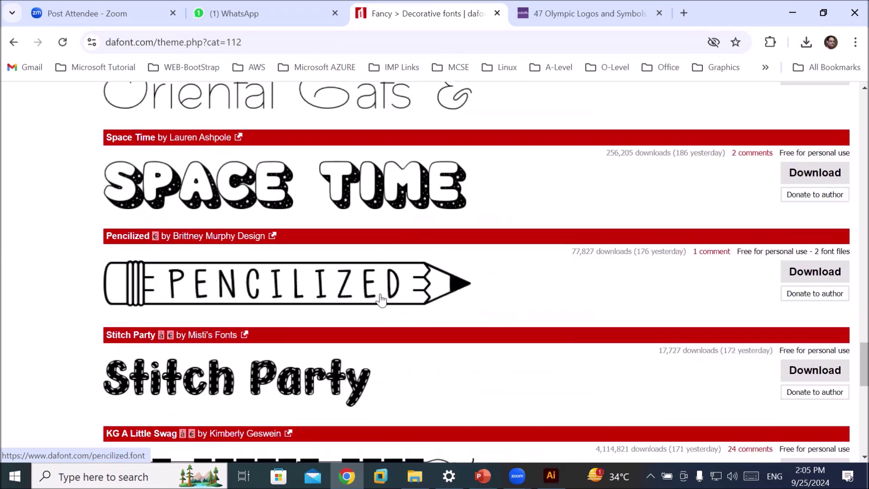
{"action": "scroll", "coordinate": [338, 249], "scroll_direction": "down", "scroll_amount": 4}
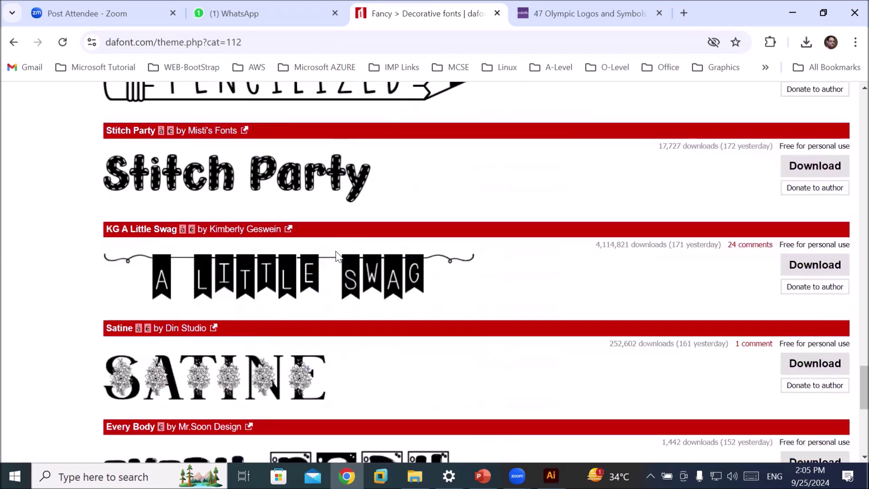
{"action": "scroll", "coordinate": [323, 235], "scroll_direction": "up", "scroll_amount": 4}
{"action": "scroll", "coordinate": [281, 312], "scroll_direction": "down", "scroll_amount": 8}
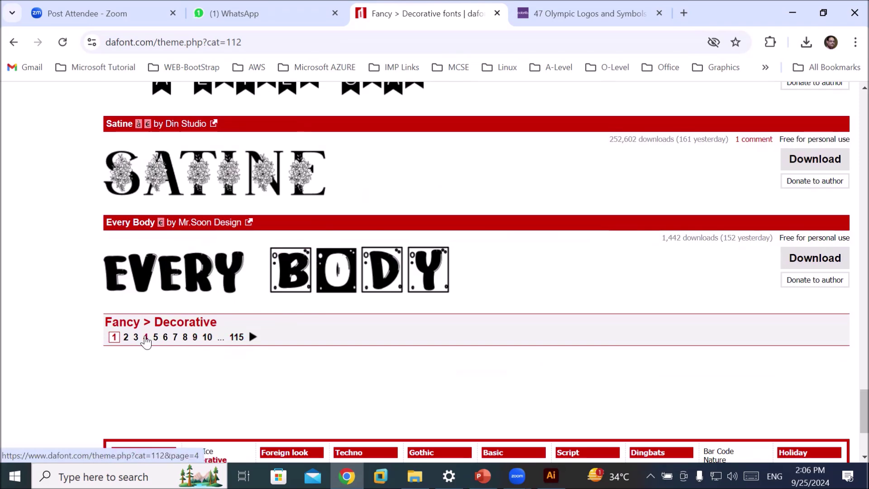
Step: Go back through the decorative fonts list and download the Sunlove font
{"action": "scroll", "coordinate": [182, 337], "scroll_direction": "up", "scroll_amount": 12}
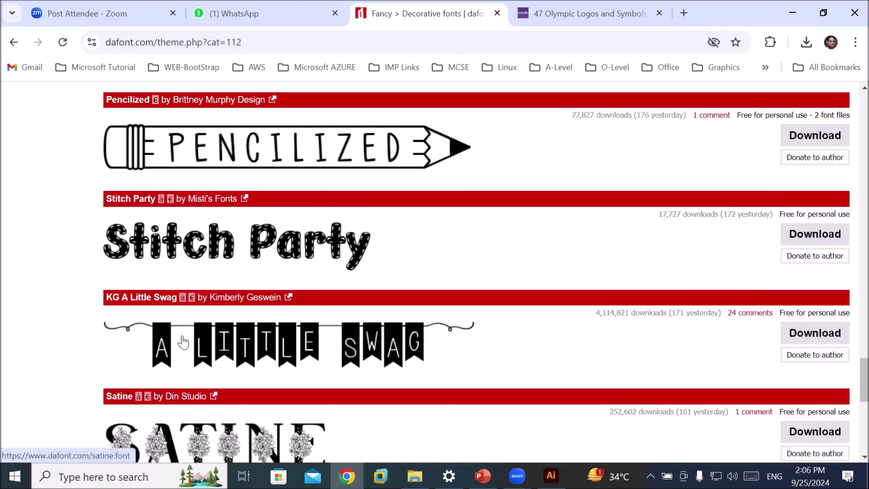
{"action": "scroll", "coordinate": [183, 340], "scroll_direction": "up", "scroll_amount": 19}
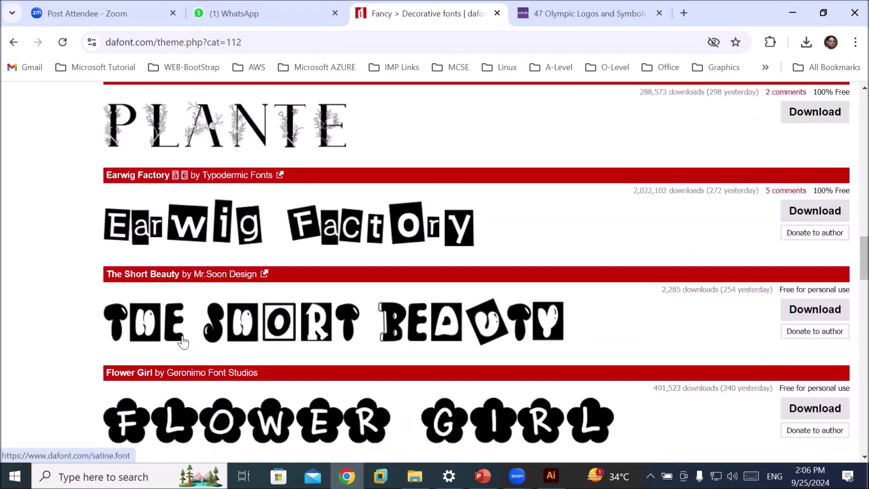
{"action": "scroll", "coordinate": [183, 340], "scroll_direction": "up", "scroll_amount": 7}
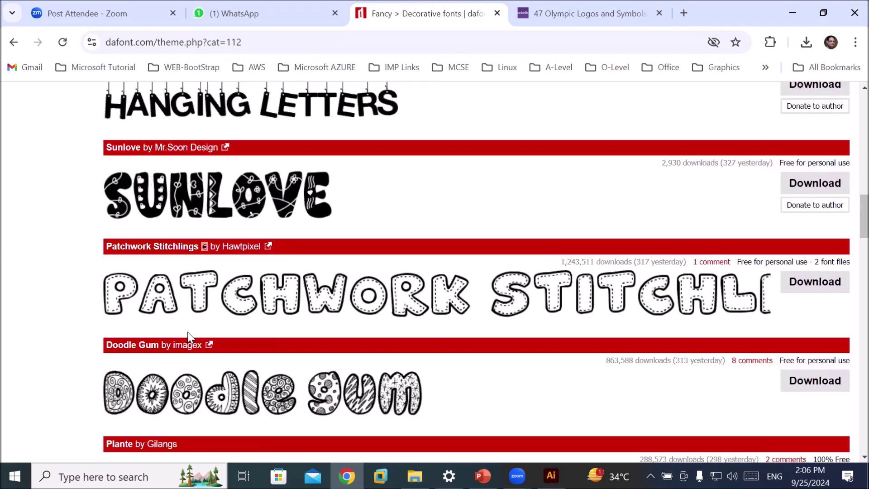
{"action": "scroll", "coordinate": [187, 332], "scroll_direction": "up", "scroll_amount": 8}
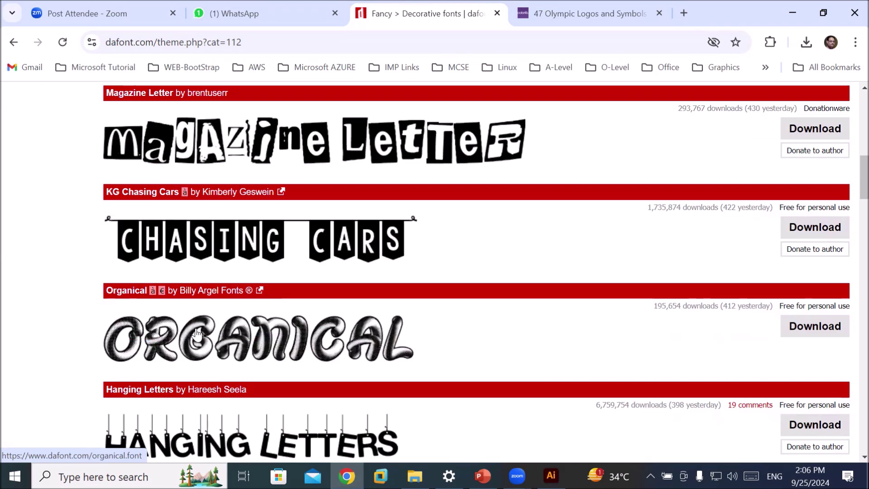
{"action": "scroll", "coordinate": [196, 334], "scroll_direction": "up", "scroll_amount": 6}
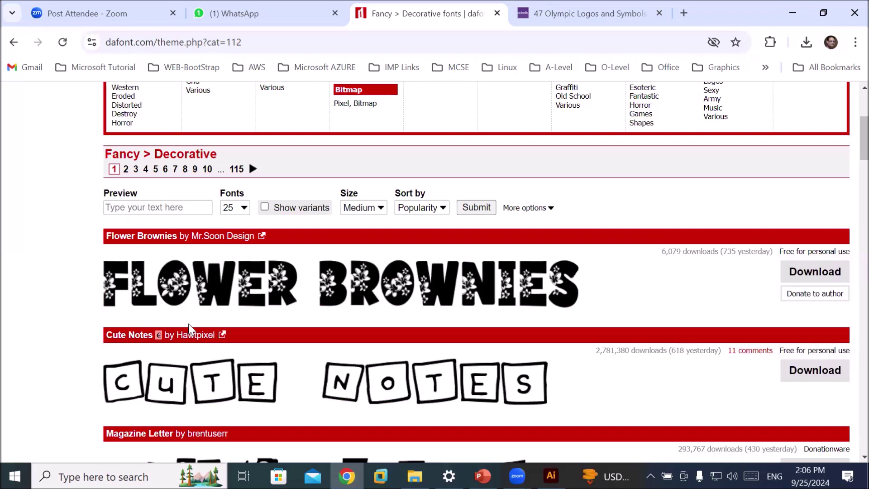
{"action": "scroll", "coordinate": [188, 324], "scroll_direction": "down", "scroll_amount": 4}
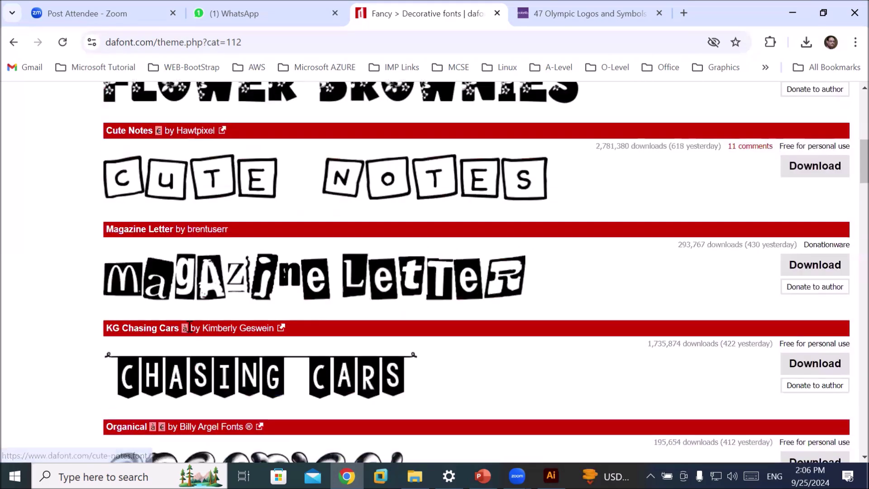
{"action": "scroll", "coordinate": [190, 327], "scroll_direction": "down", "scroll_amount": 3}
{"action": "scroll", "coordinate": [189, 326], "scroll_direction": "down", "scroll_amount": 3}
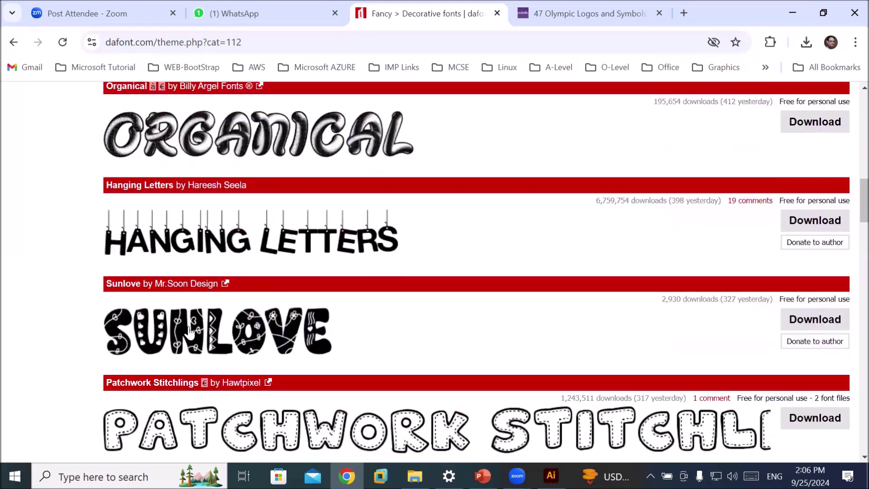
{"action": "scroll", "coordinate": [191, 332], "scroll_direction": "down", "scroll_amount": 1}
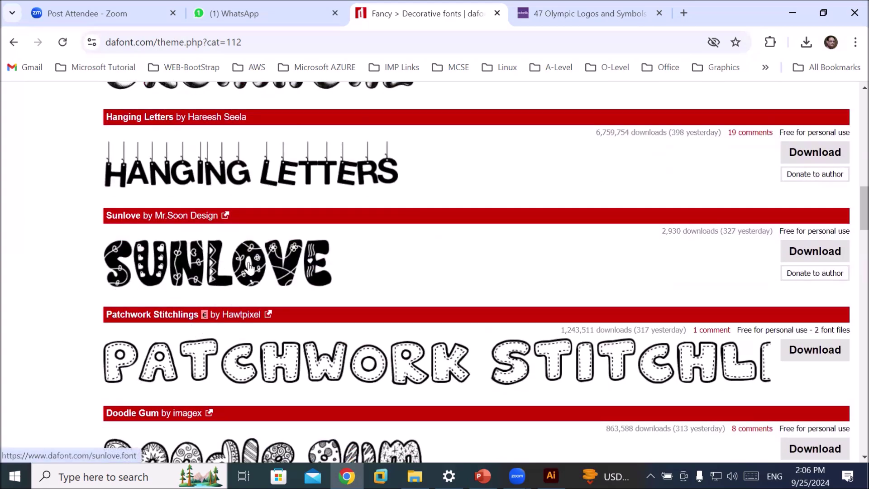
{"action": "left_click", "coordinate": [821, 252]}
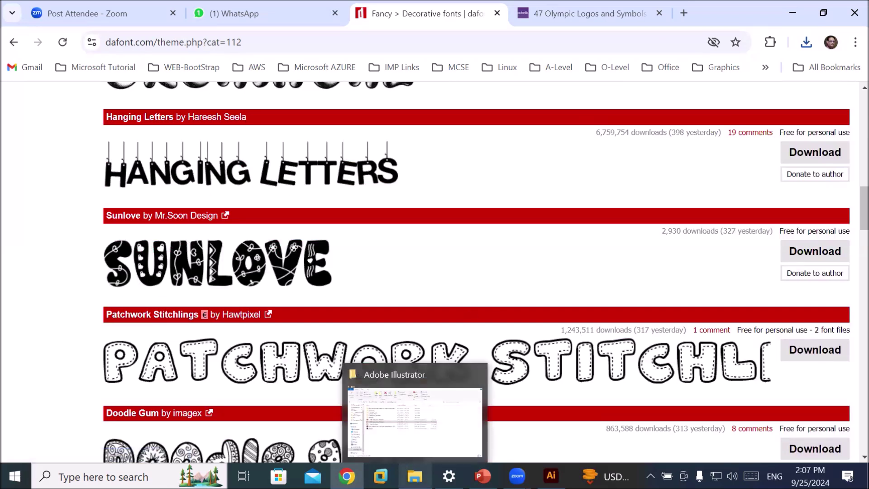
Step: Look up Google Fonts from the browser and open the fonts.google.com site
{"action": "left_click", "coordinate": [233, 42]}
{"action": "type", "text": "goo"}
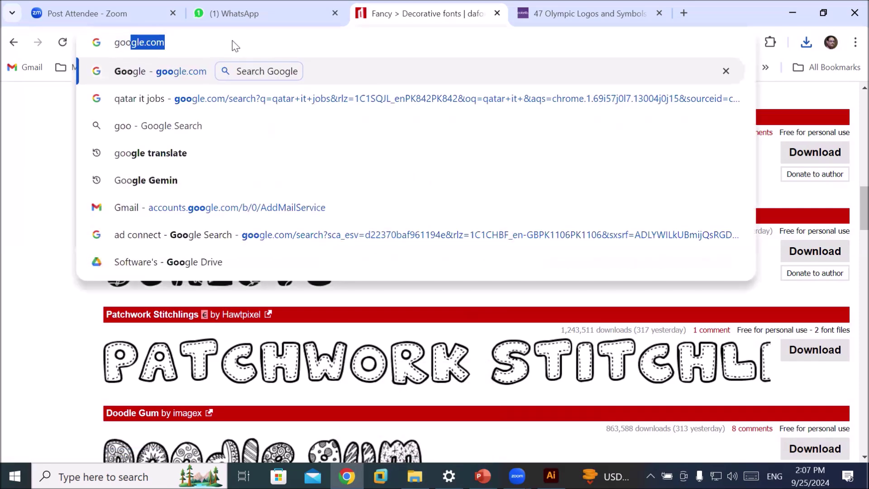
{"action": "type", "text": "glefon"}
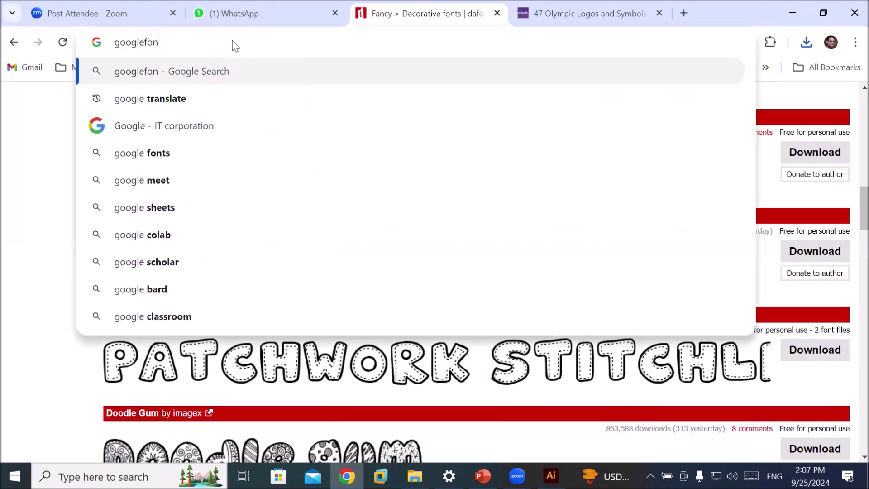
{"action": "key", "text": "Down"}
{"action": "key", "text": "Return"}
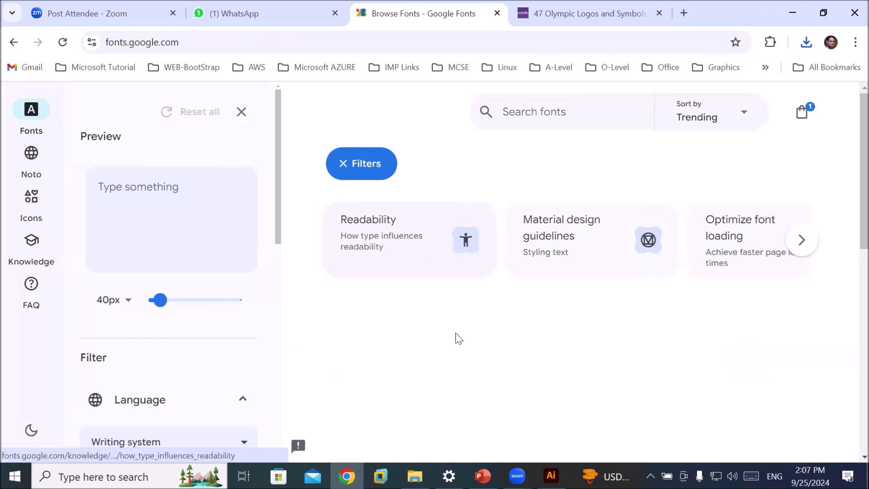
Step: Examine the sample previews in the trending Google Fonts list, such as Montserrat, Poppins and Raleway, down to Ubuntu
{"action": "scroll", "coordinate": [551, 373], "scroll_direction": "down", "scroll_amount": 4}
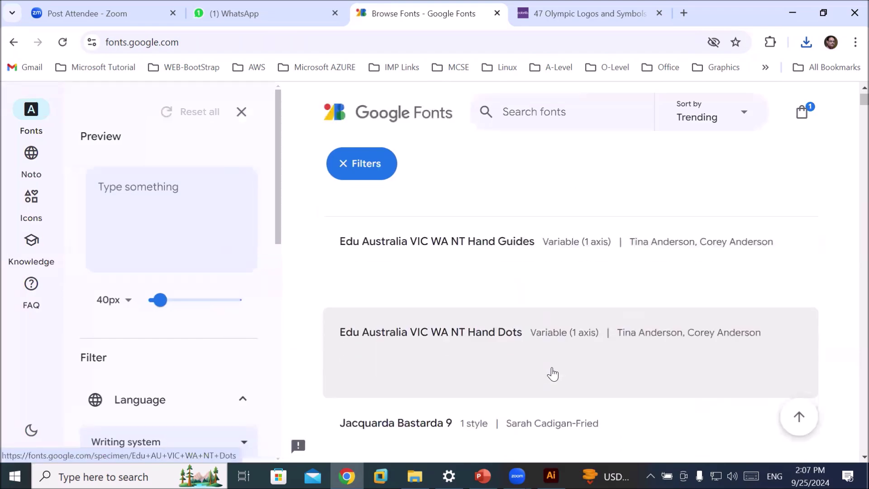
{"action": "scroll", "coordinate": [576, 371], "scroll_direction": "down", "scroll_amount": 9}
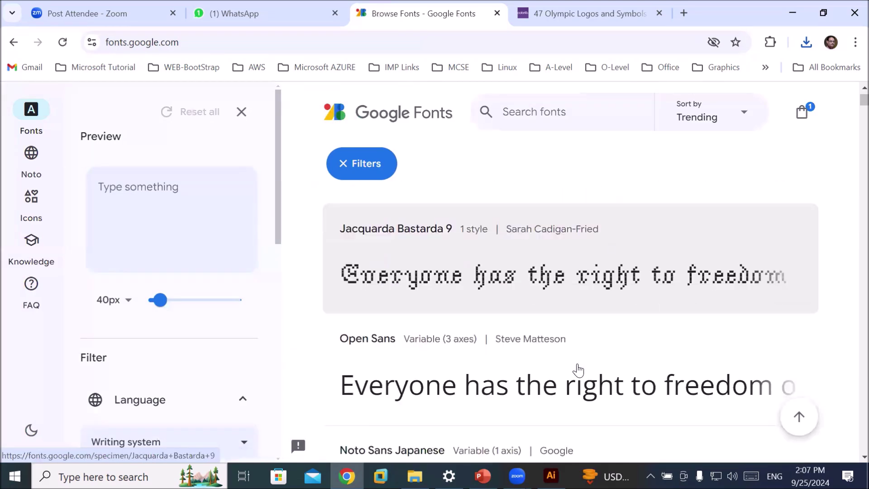
{"action": "scroll", "coordinate": [581, 362], "scroll_direction": "down", "scroll_amount": 10}
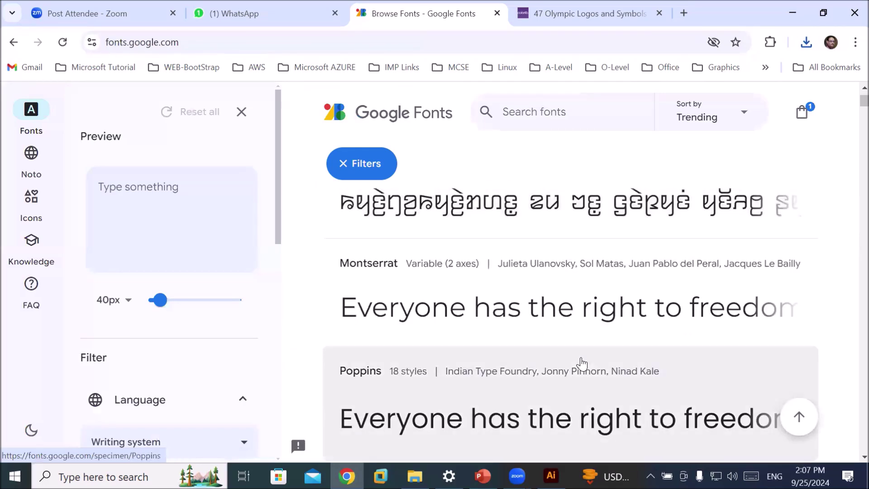
{"action": "scroll", "coordinate": [582, 364], "scroll_direction": "down", "scroll_amount": 8}
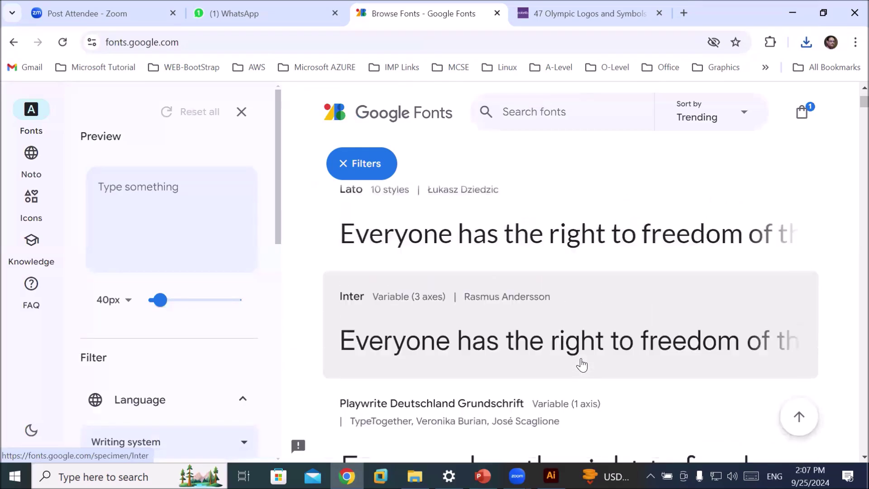
{"action": "scroll", "coordinate": [582, 364], "scroll_direction": "down", "scroll_amount": 10}
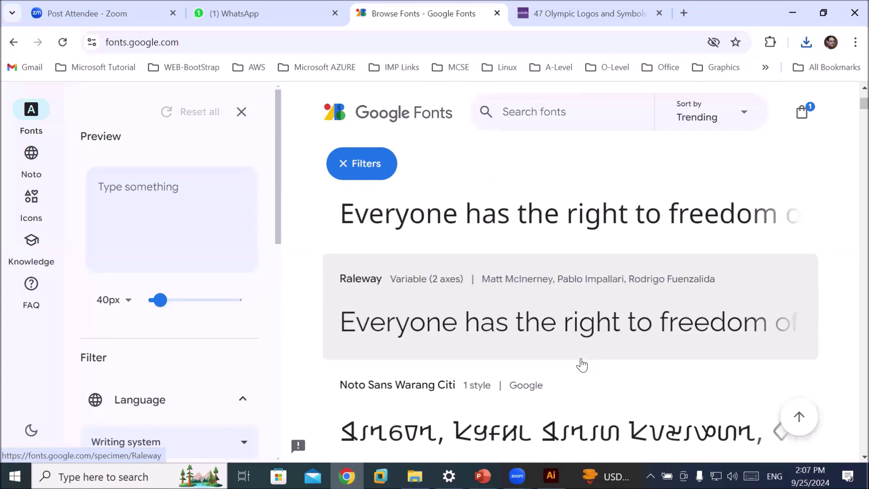
{"action": "scroll", "coordinate": [582, 365], "scroll_direction": "down", "scroll_amount": 5}
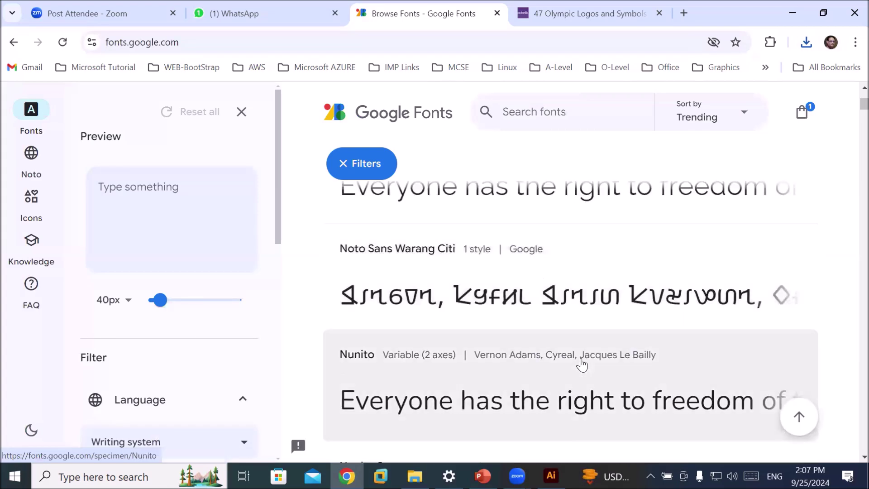
{"action": "scroll", "coordinate": [582, 365], "scroll_direction": "down", "scroll_amount": 3}
{"action": "scroll", "coordinate": [498, 293], "scroll_direction": "down", "scroll_amount": 2}
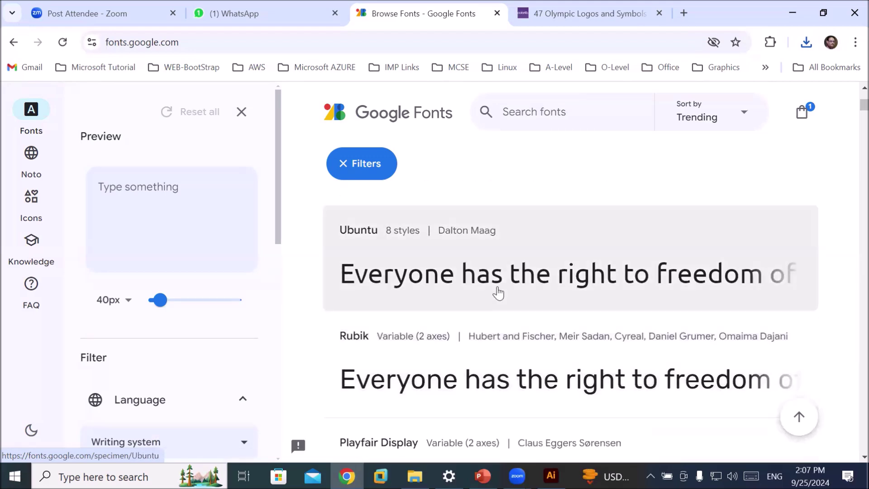
Step: Open the Ubuntu font's specimen page and examine its light, regular, medium and bold styles and text samples
{"action": "left_click", "coordinate": [499, 286]}
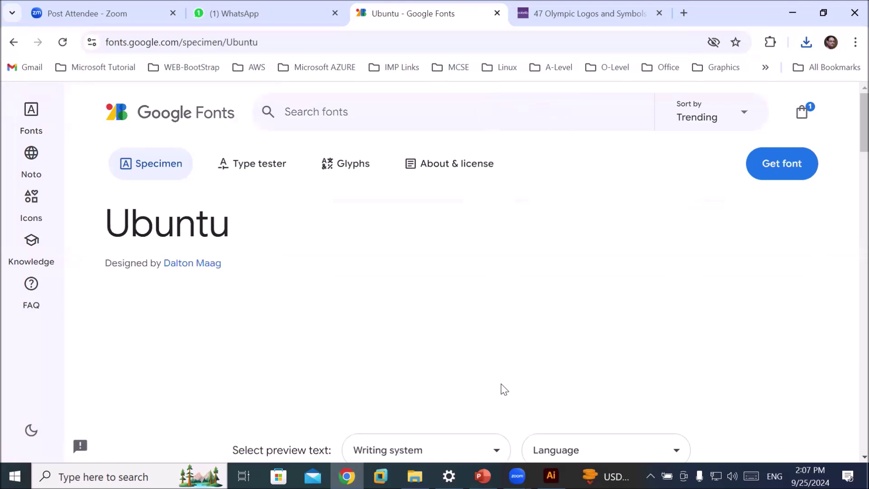
{"action": "scroll", "coordinate": [502, 385], "scroll_direction": "down", "scroll_amount": 3}
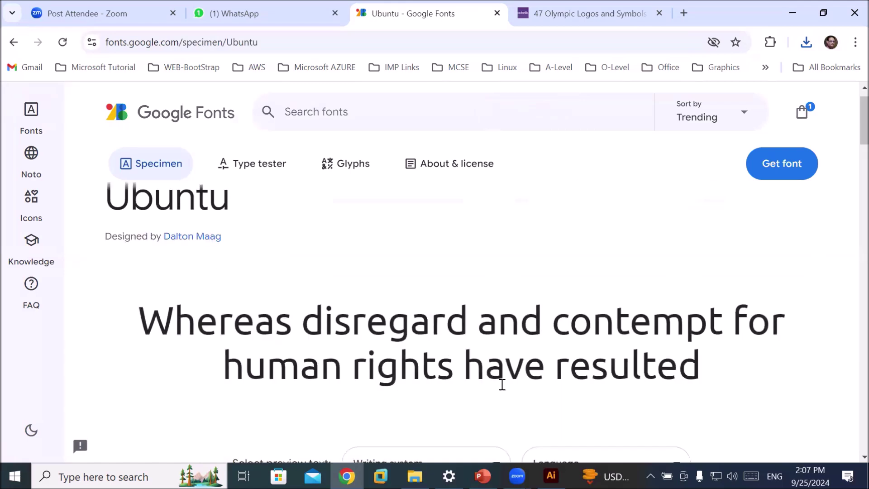
{"action": "scroll", "coordinate": [504, 389], "scroll_direction": "down", "scroll_amount": 6}
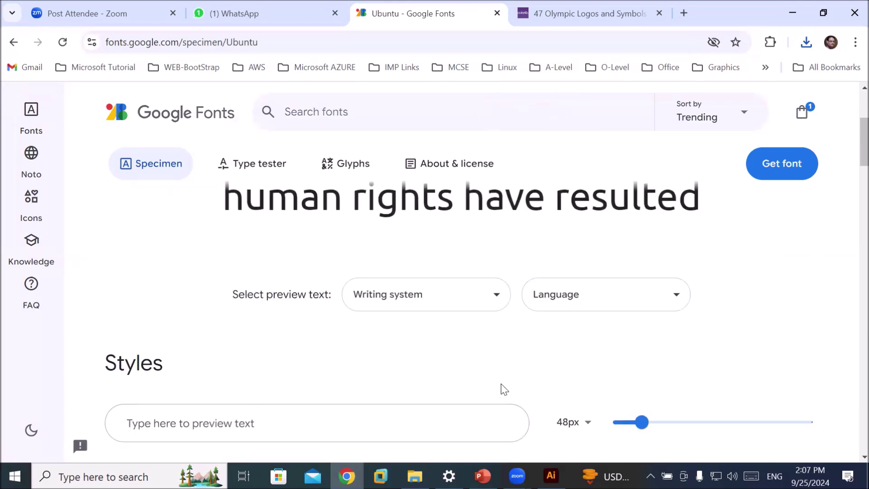
{"action": "scroll", "coordinate": [503, 389], "scroll_direction": "down", "scroll_amount": 7}
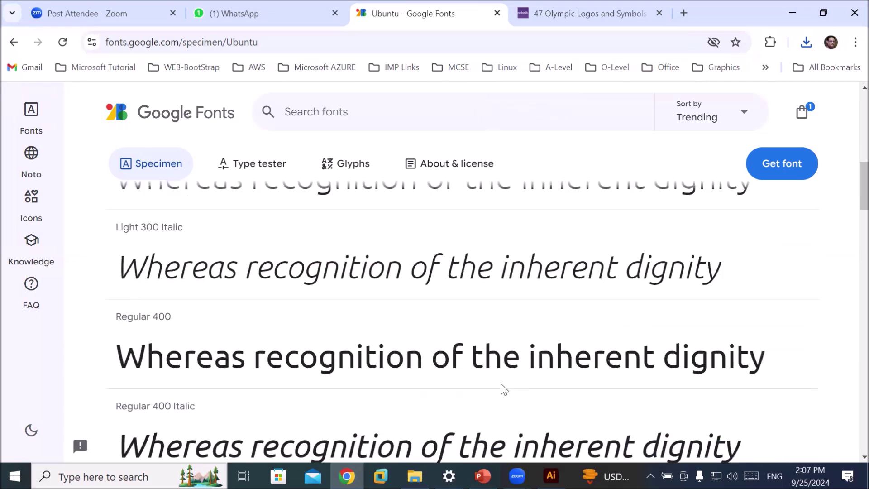
{"action": "scroll", "coordinate": [502, 384], "scroll_direction": "down", "scroll_amount": 10}
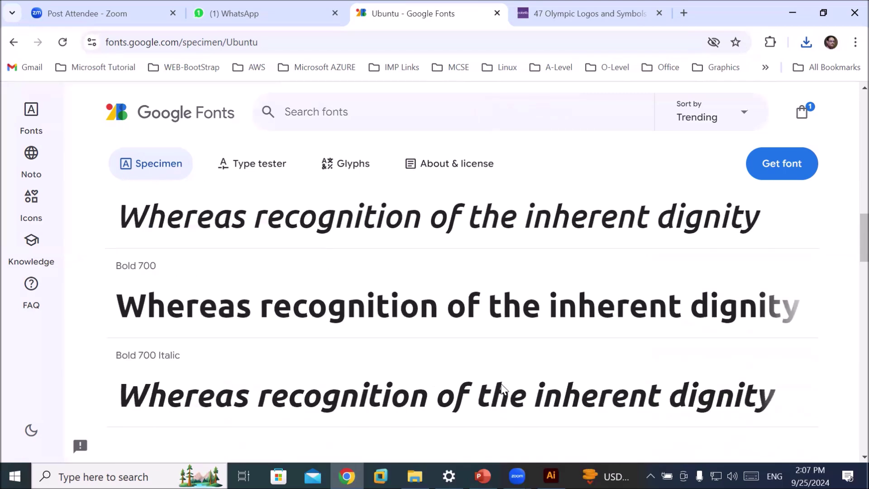
{"action": "scroll", "coordinate": [502, 384], "scroll_direction": "up", "scroll_amount": 2}
{"action": "scroll", "coordinate": [500, 382], "scroll_direction": "down", "scroll_amount": 10}
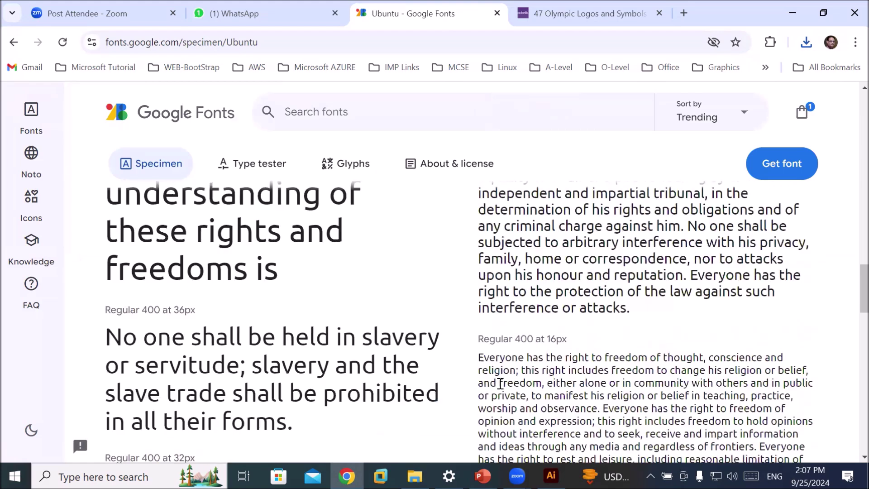
{"action": "scroll", "coordinate": [500, 385], "scroll_direction": "up", "scroll_amount": 10}
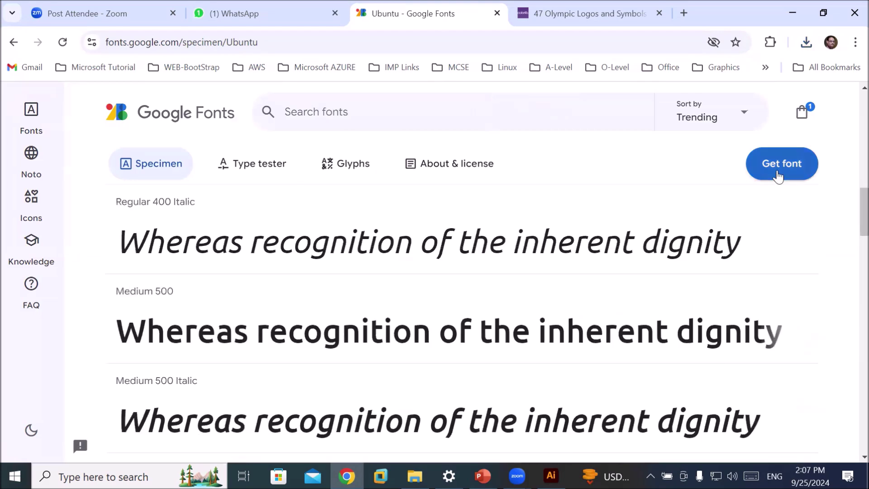
Step: Get the Ubuntu font family, download it, and switch to File Explorer to open the Downloads folder
{"action": "left_click", "coordinate": [782, 163]}
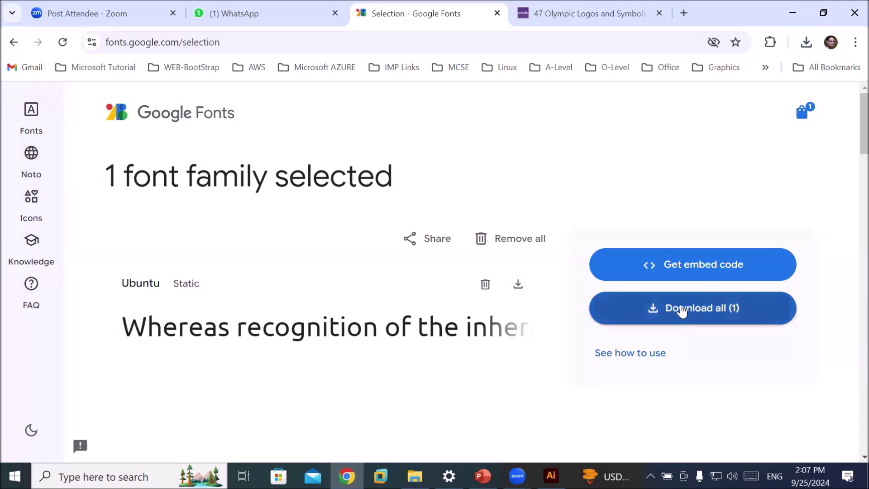
{"action": "left_click", "coordinate": [681, 311]}
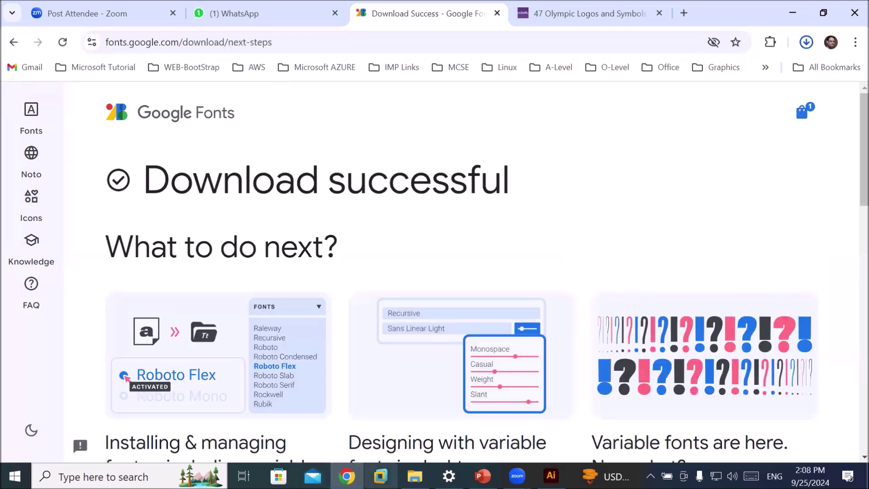
{"action": "key", "text": "alt+Tab"}
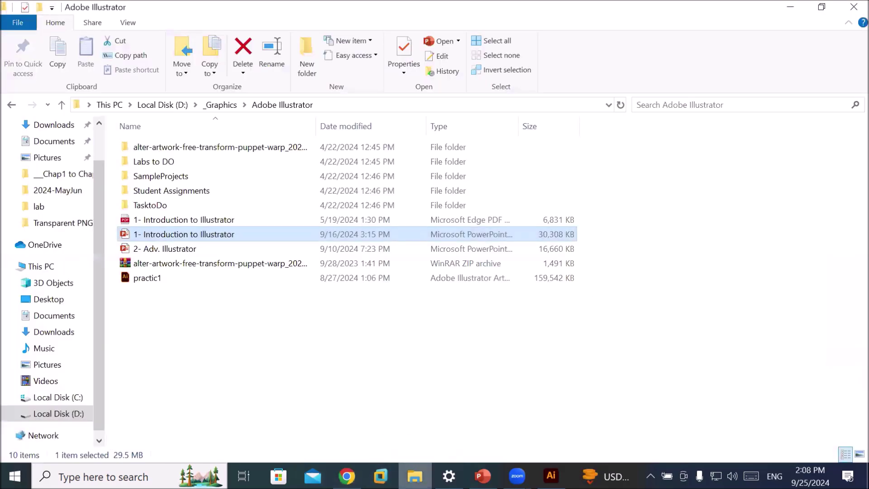
{"action": "left_click", "coordinate": [52, 126]}
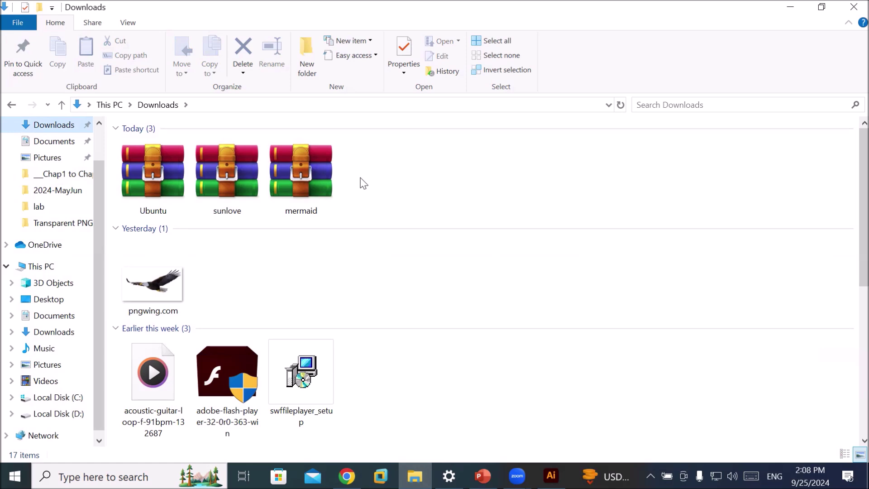
Step: Extract the mermaid and sunlove archives in Downloads into folders named after each archive
{"action": "left_click", "coordinate": [297, 171]}
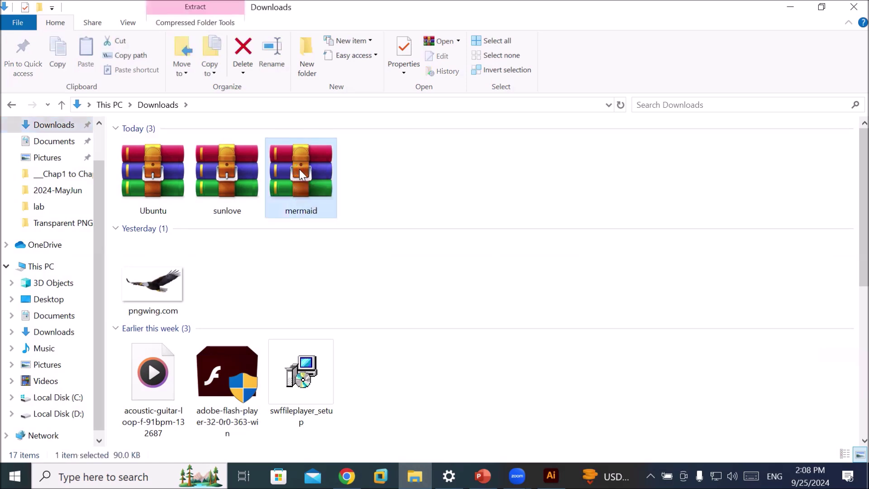
{"action": "right_click", "coordinate": [298, 164]}
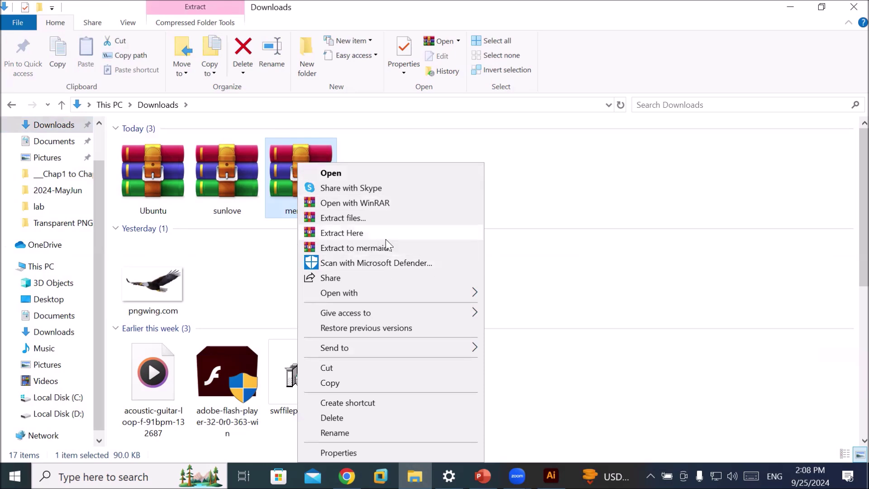
{"action": "left_click", "coordinate": [364, 251]}
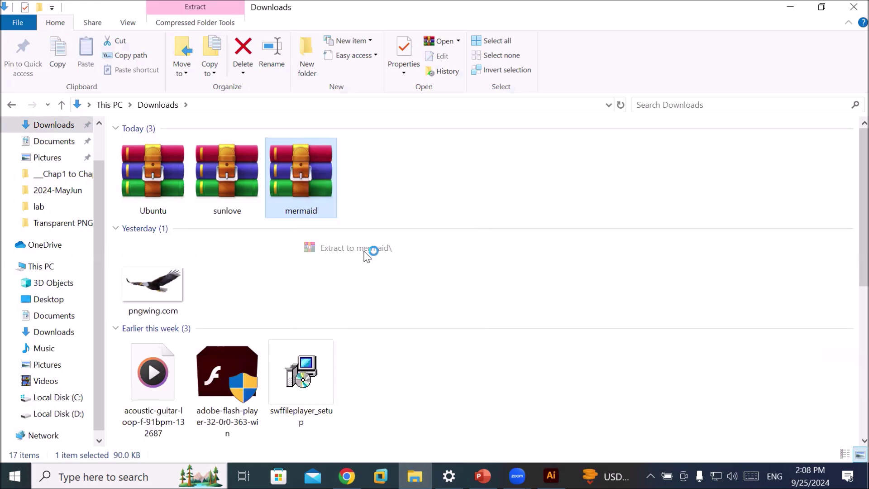
{"action": "left_click", "coordinate": [232, 179]}
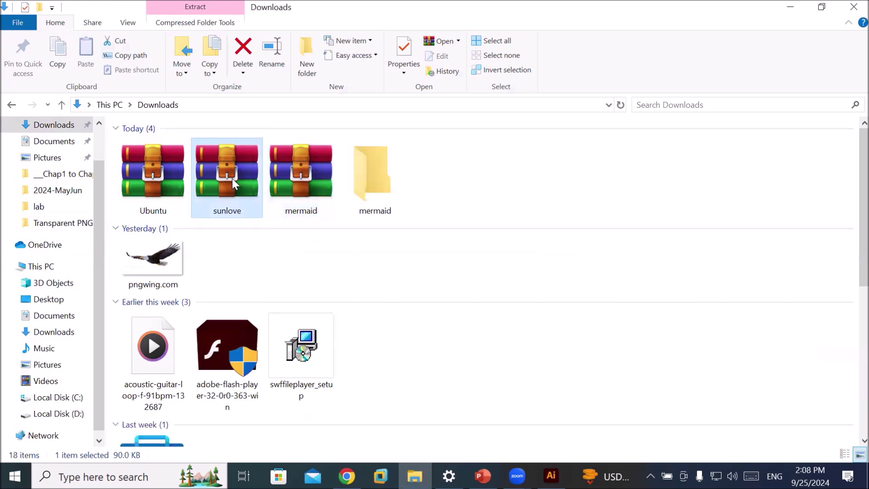
{"action": "right_click", "coordinate": [232, 179]}
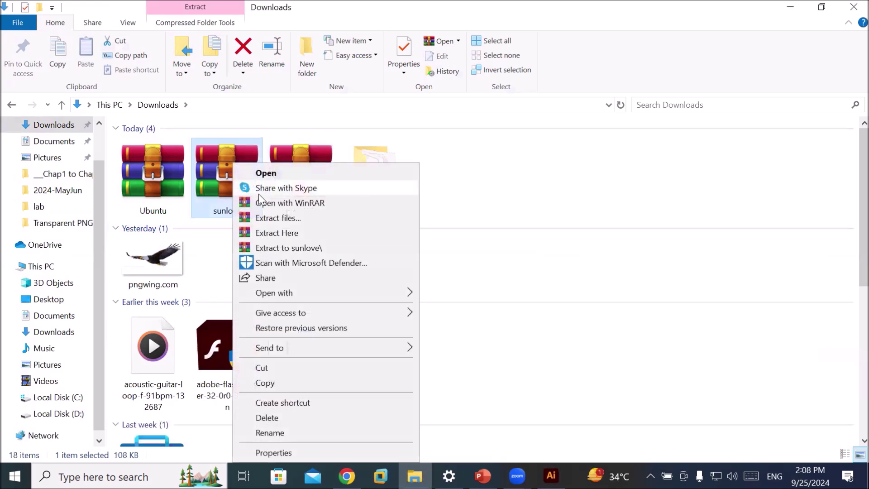
{"action": "left_click", "coordinate": [337, 248]}
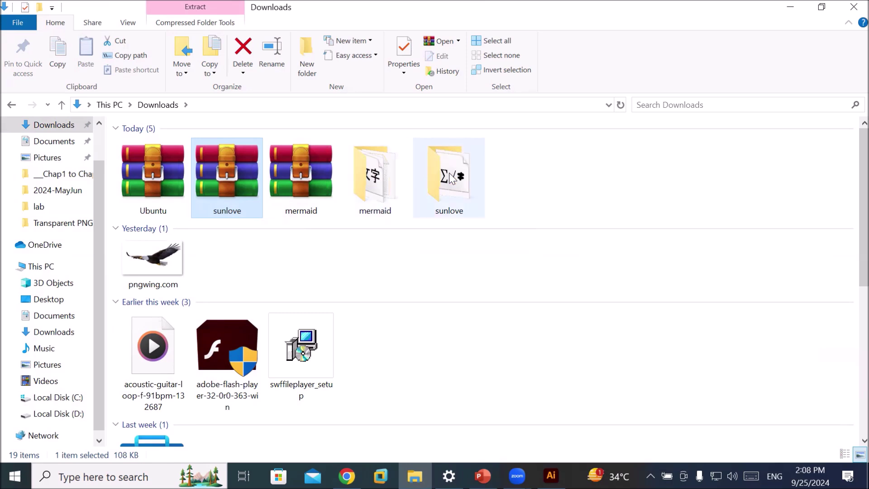
Step: Open the extracted sunlove folder and install the Sunlove OpenType font for all users
{"action": "double_click", "coordinate": [452, 186]}
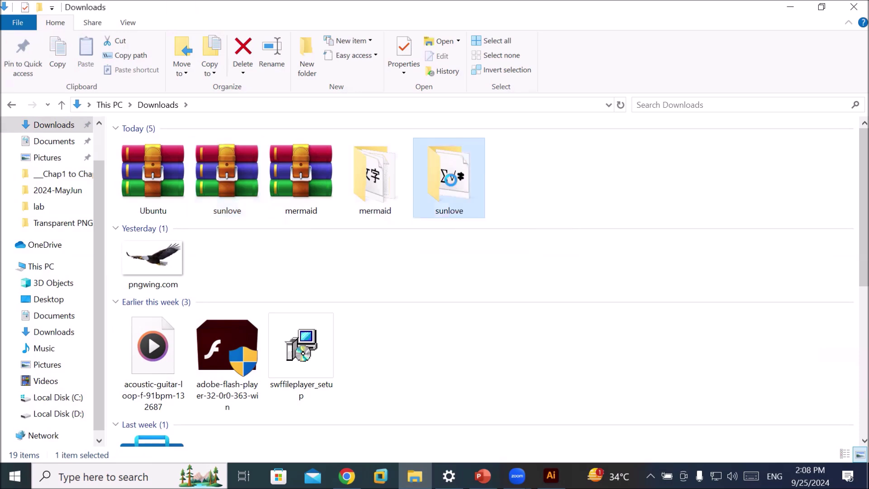
{"action": "left_click", "coordinate": [155, 151]}
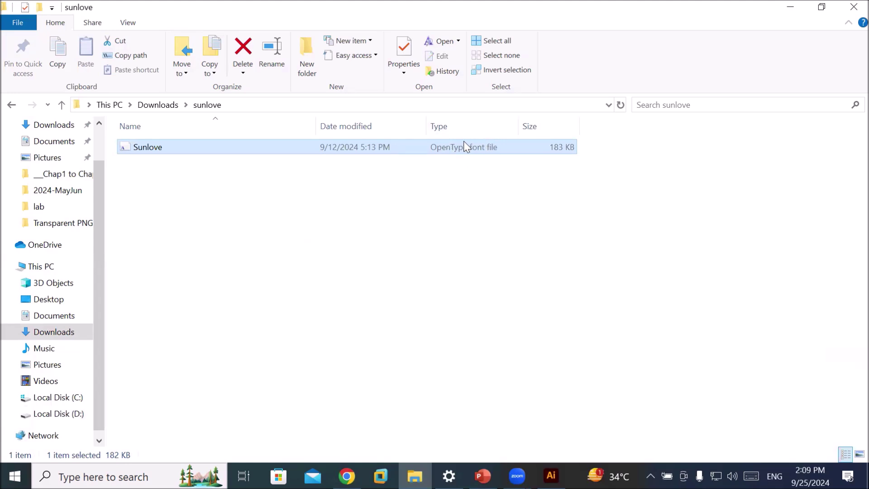
{"action": "right_click", "coordinate": [144, 146]}
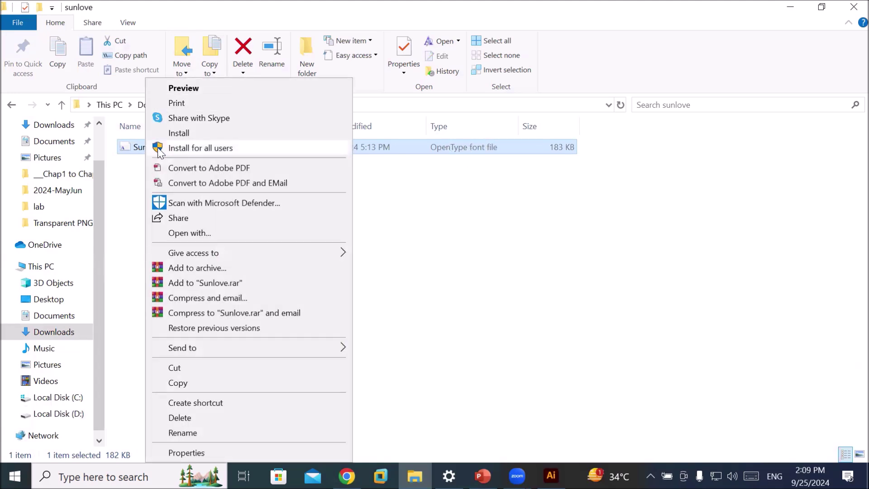
{"action": "left_click", "coordinate": [251, 147]}
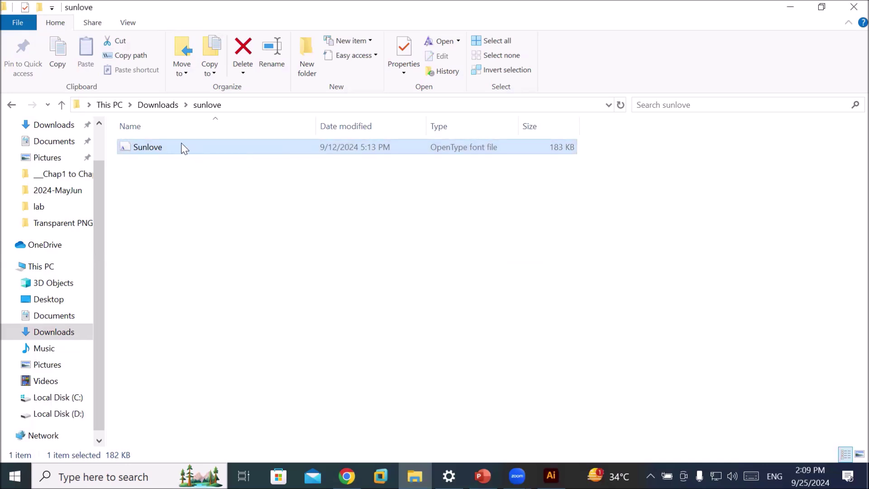
Step: Go back to Downloads, open the mermaid folder and install the Mermaid Swash Caps font for all users
{"action": "left_click", "coordinate": [166, 107]}
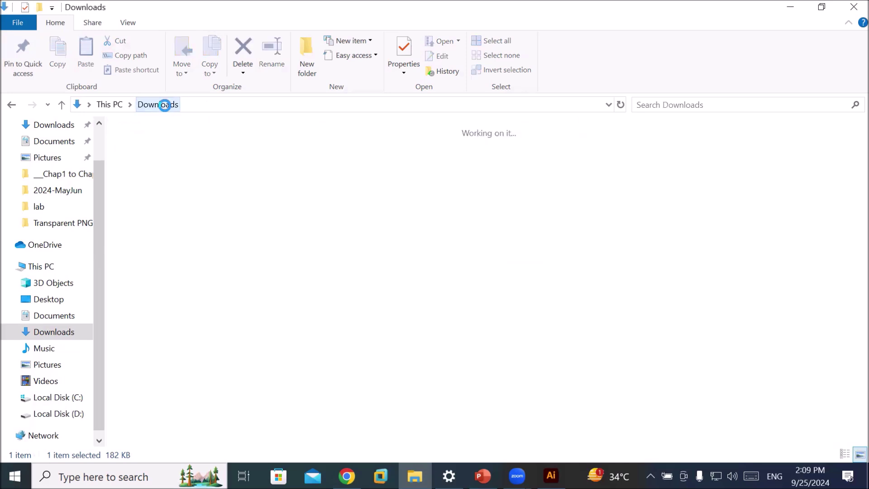
{"action": "left_click", "coordinate": [475, 201]}
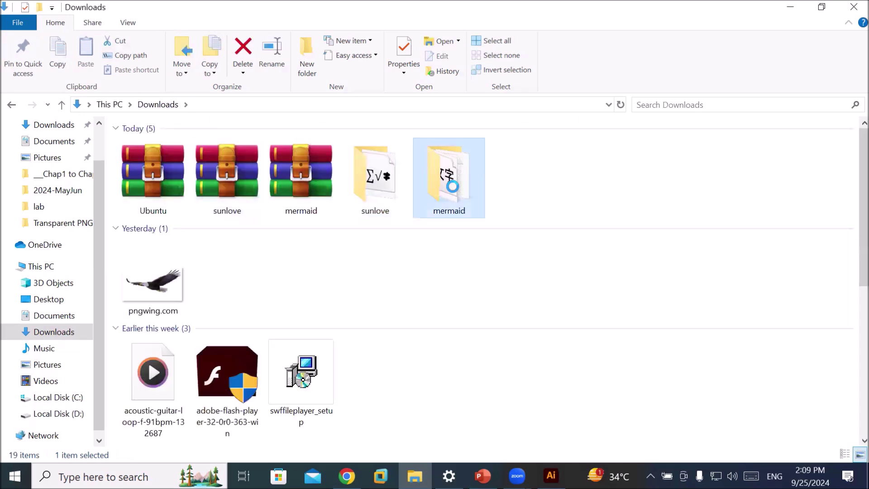
{"action": "double_click", "coordinate": [448, 190]}
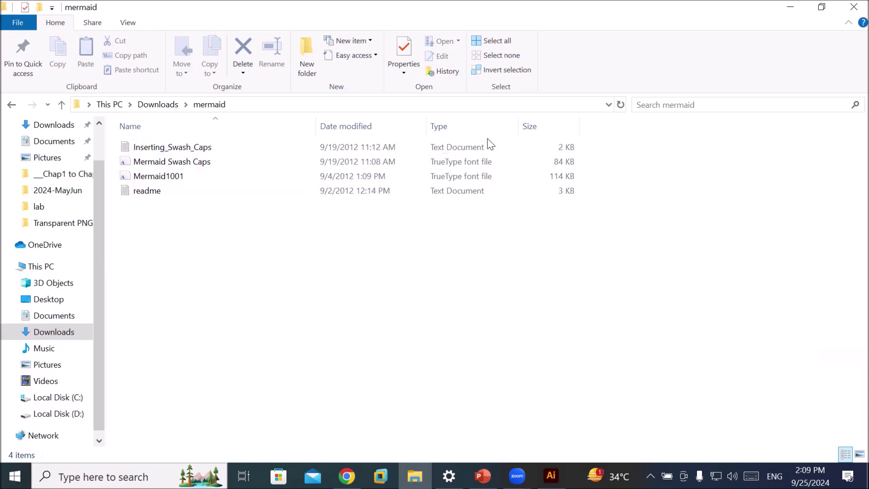
{"action": "right_click", "coordinate": [217, 164]}
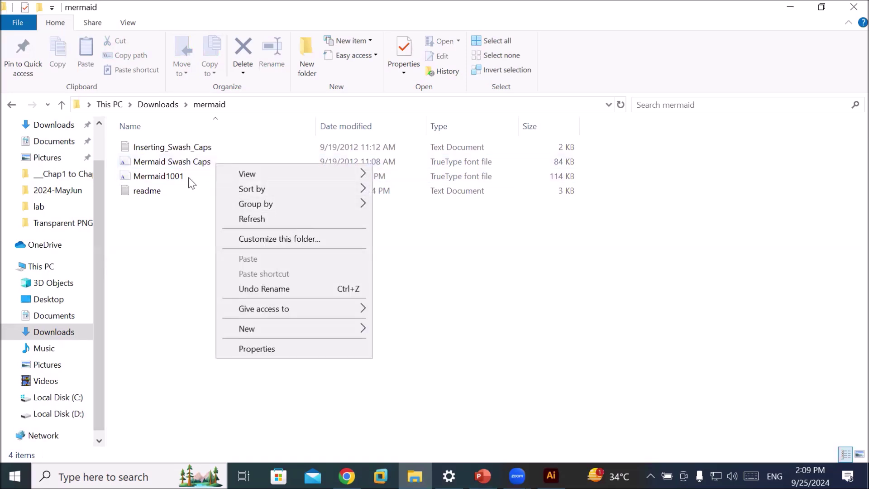
{"action": "left_click", "coordinate": [176, 162]}
{"action": "right_click", "coordinate": [176, 161]}
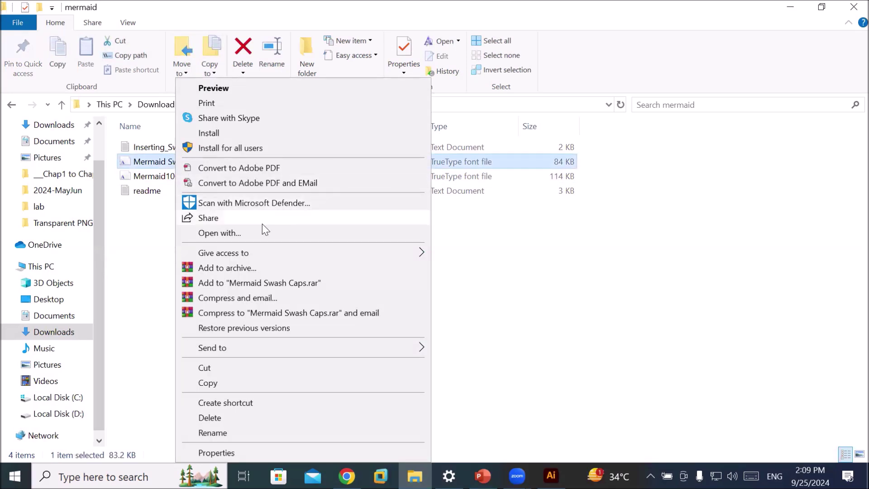
{"action": "left_click", "coordinate": [283, 152]}
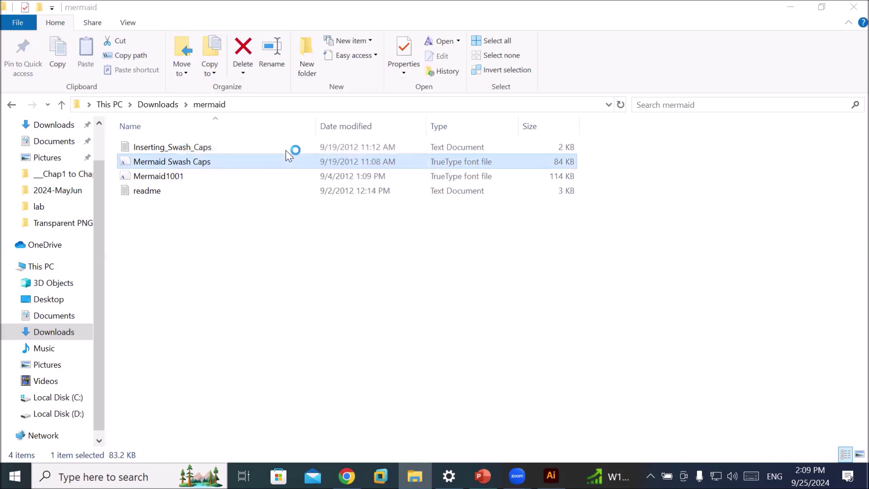
Step: Install the Mermaid1001 TrueType font for all users
{"action": "left_click", "coordinate": [171, 175]}
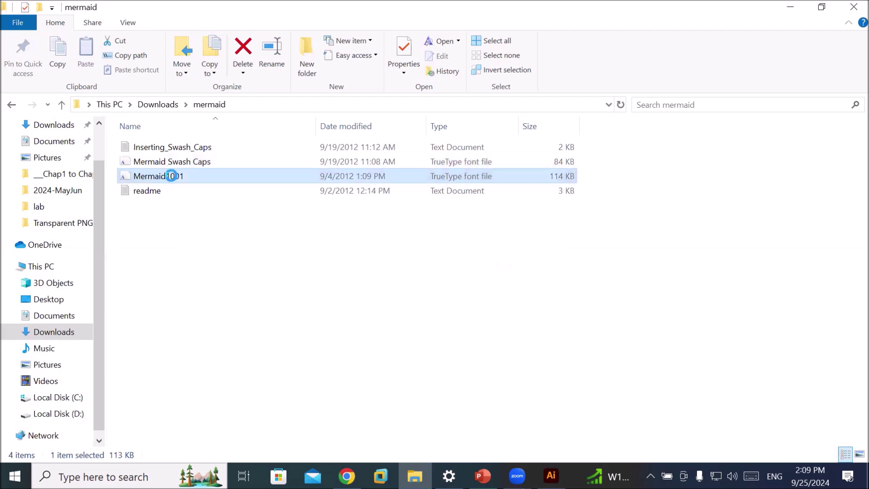
{"action": "right_click", "coordinate": [171, 176]}
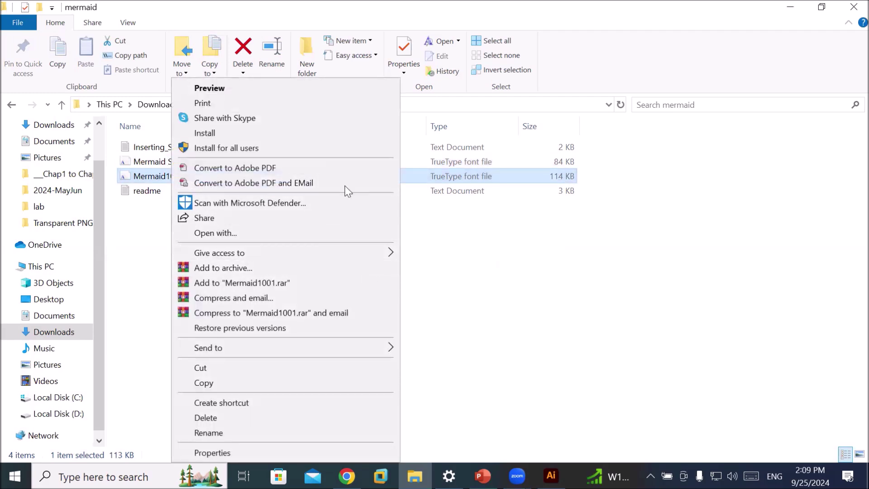
{"action": "left_click", "coordinate": [348, 150]}
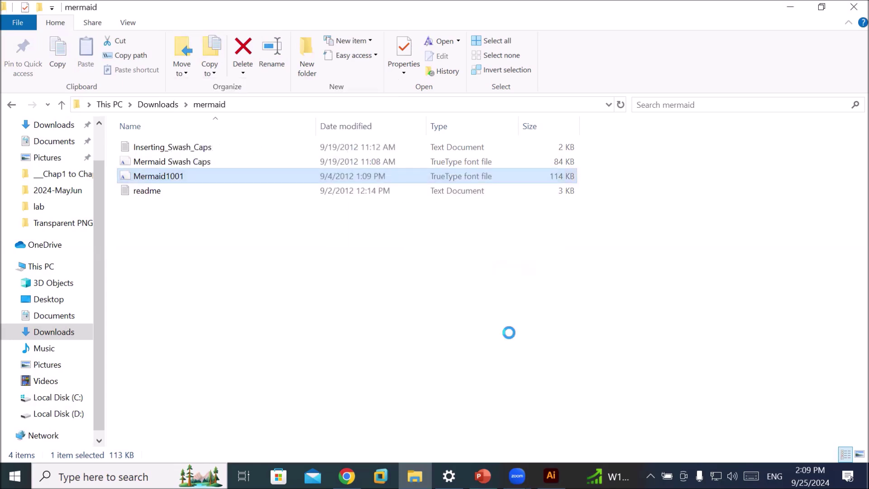
Step: Switch to Illustrator and set the font of the selected Lorem ipsum text to Sunlove
{"action": "left_click", "coordinate": [551, 475]}
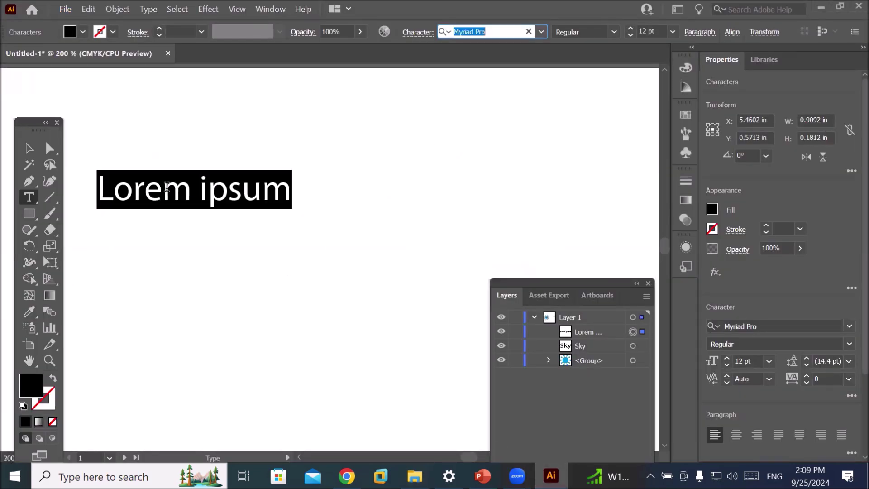
{"action": "key", "text": "ctrl+minus"}
{"action": "scroll", "coordinate": [109, 199], "scroll_direction": "up", "scroll_amount": 2}
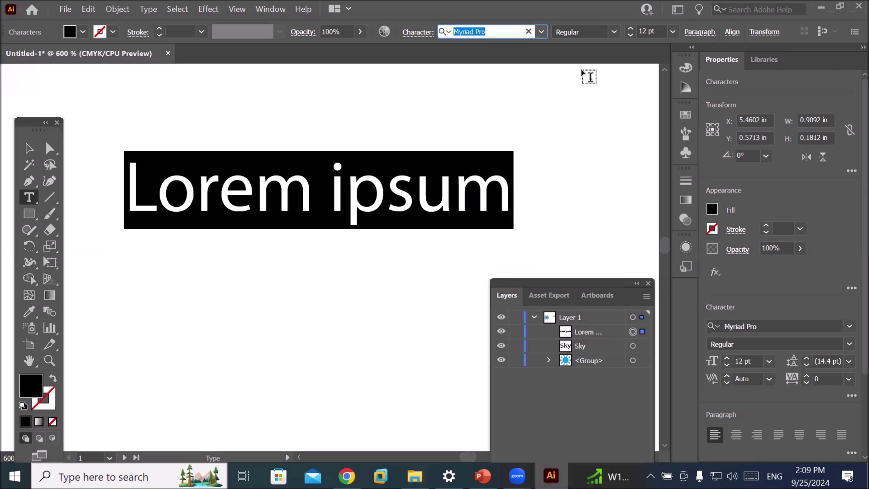
{"action": "left_click", "coordinate": [540, 32]}
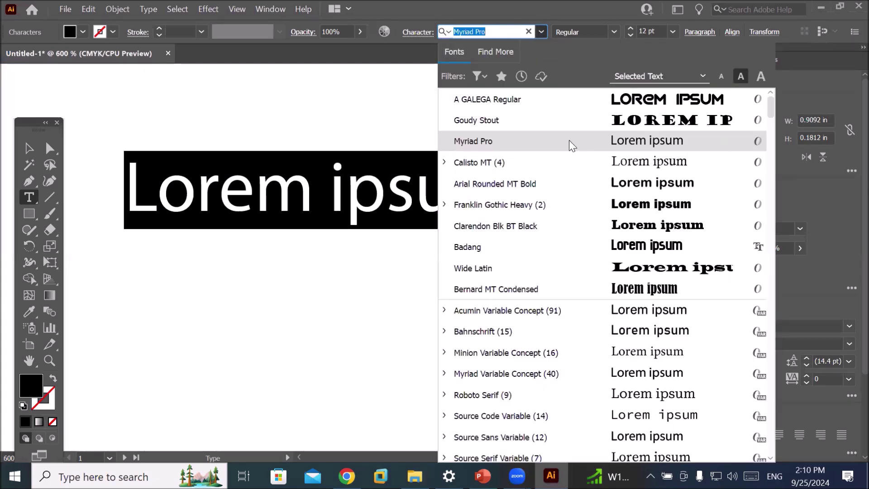
{"action": "left_click", "coordinate": [491, 32]}
{"action": "key", "text": "ctrl+a"}
{"action": "type", "text": "s"}
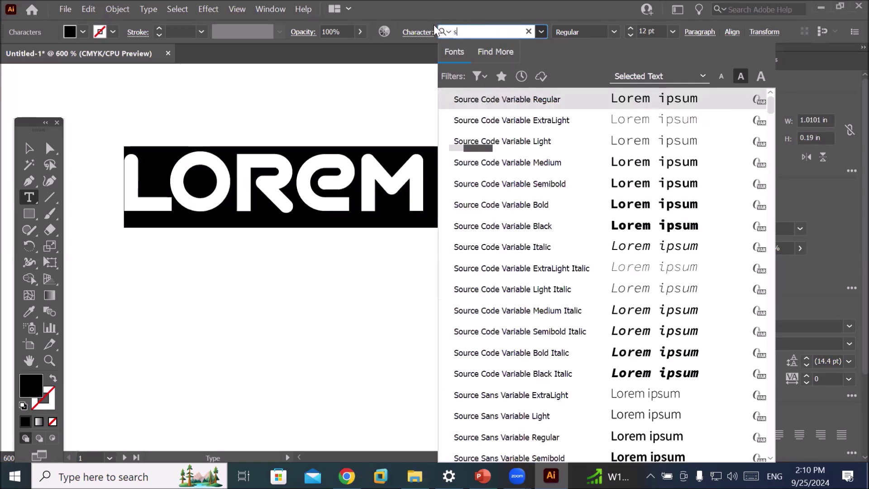
{"action": "type", "text": "unlove"}
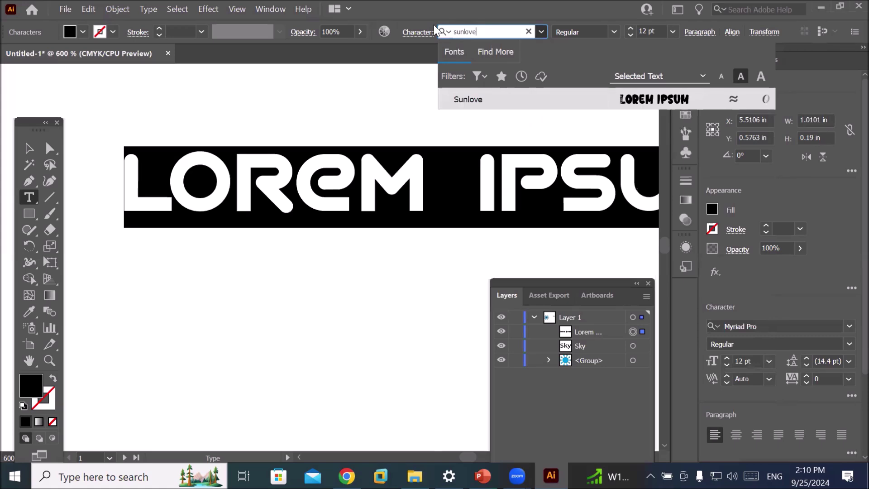
{"action": "left_click", "coordinate": [489, 98]}
{"action": "left_click", "coordinate": [325, 192]}
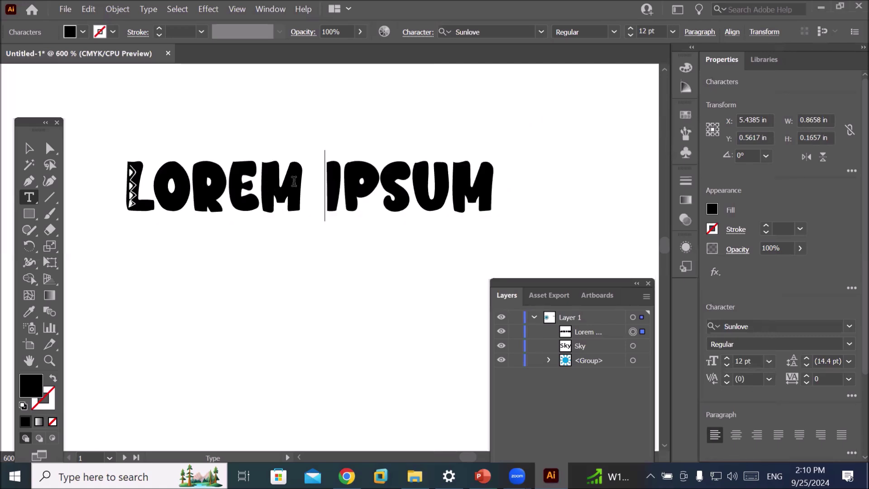
Step: Replace the whole Lorem ipsum placeholder with the text "Sky travel and tourism"
{"action": "scroll", "coordinate": [313, 182], "scroll_direction": "down", "scroll_amount": 1}
{"action": "scroll", "coordinate": [314, 182], "scroll_direction": "down", "scroll_amount": 1}
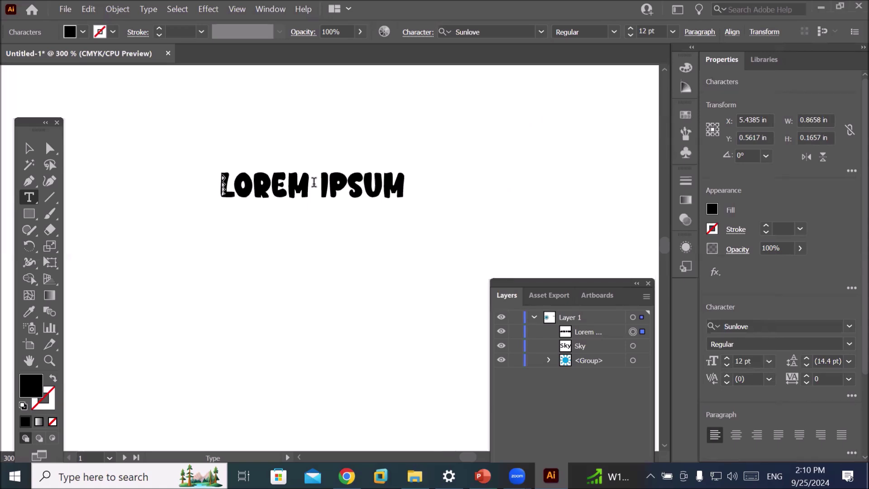
{"action": "double_click", "coordinate": [309, 182]}
{"action": "triple_click", "coordinate": [309, 182]}
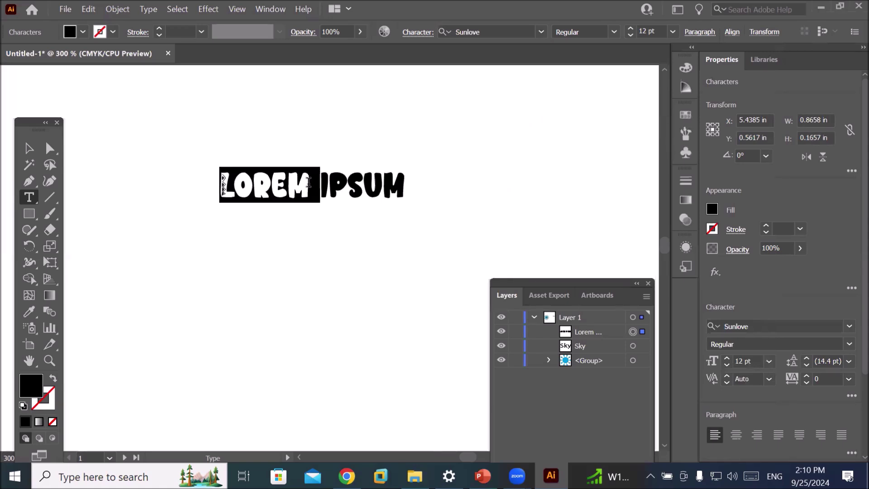
{"action": "type", "text": "S"}
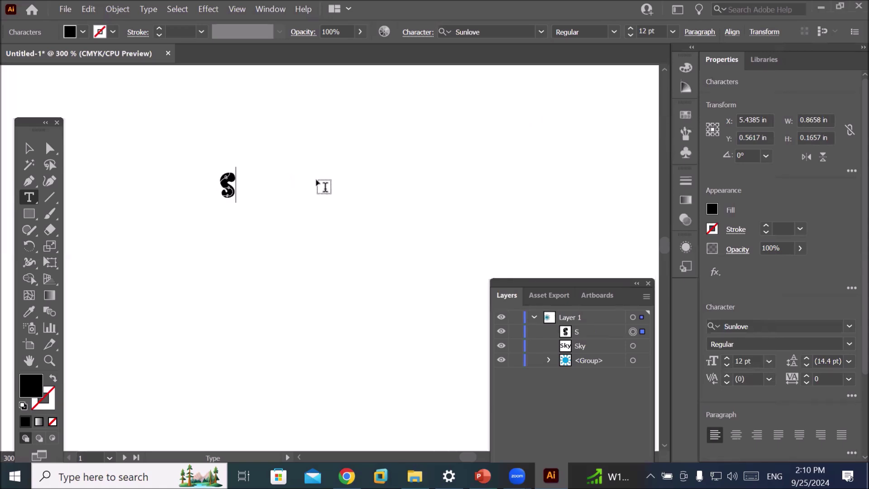
{"action": "type", "text": "ky Travel and"}
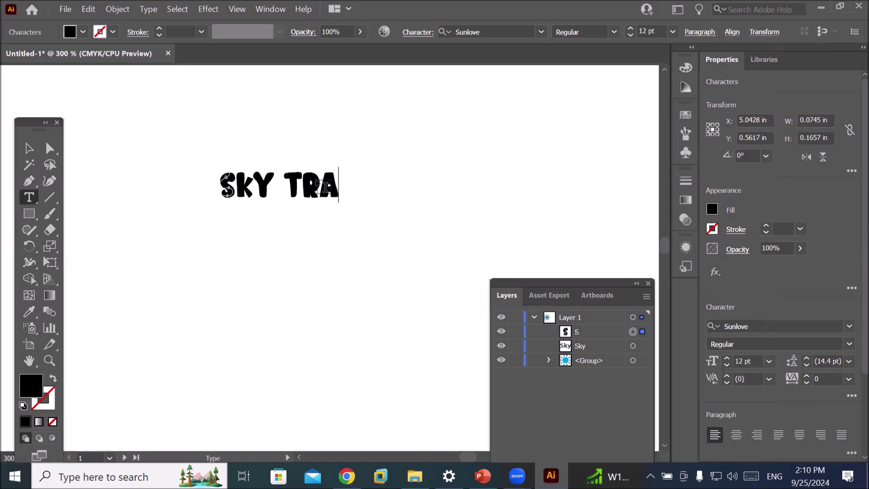
{"action": "type", "text": " touris"}
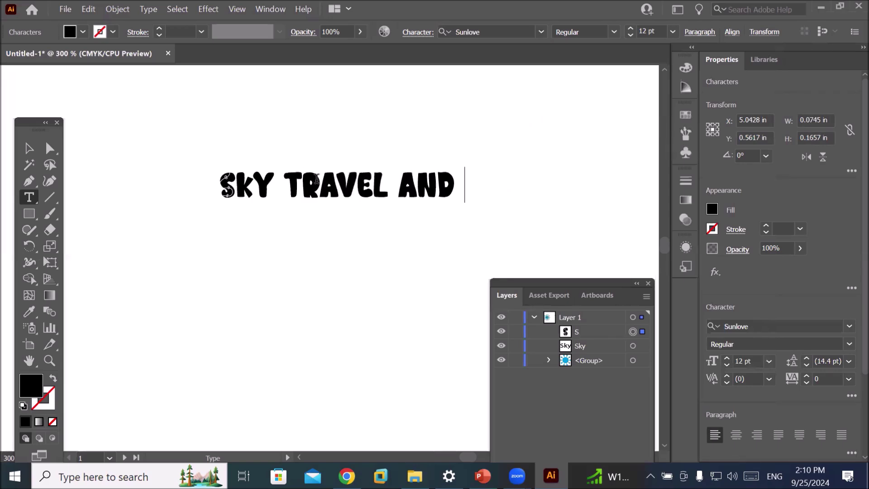
{"action": "type", "text": "m"}
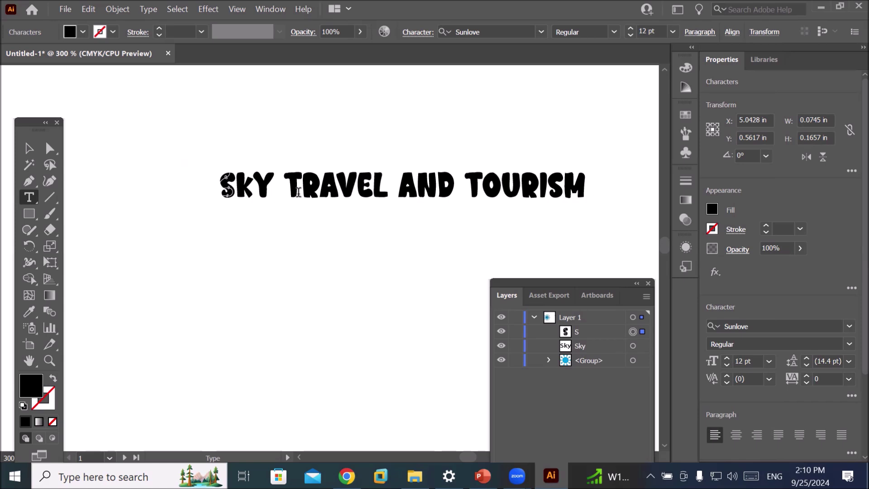
Step: Add a second line below reading "SEE BEUTIFUL WORLD WITH US"
{"action": "key", "text": "Return"}
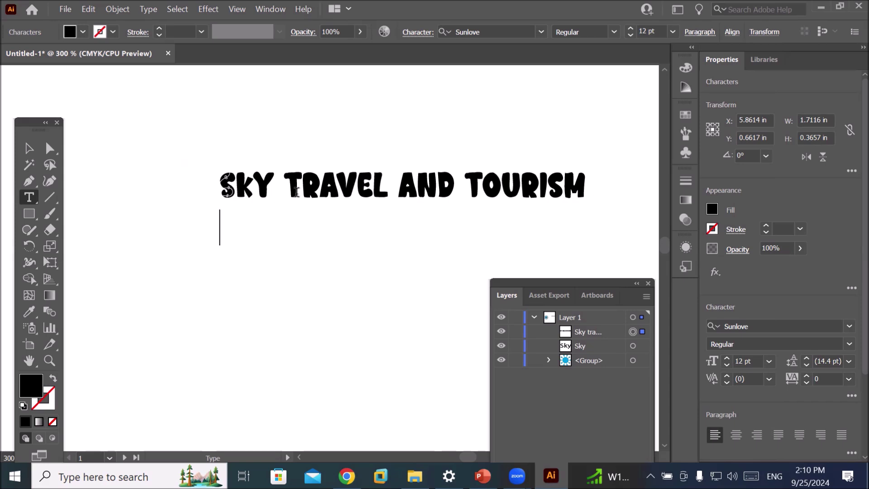
{"action": "type", "text": "SEE BER"}
{"action": "key", "text": "BackSpace"}
{"action": "type", "text": "UTIFUL "}
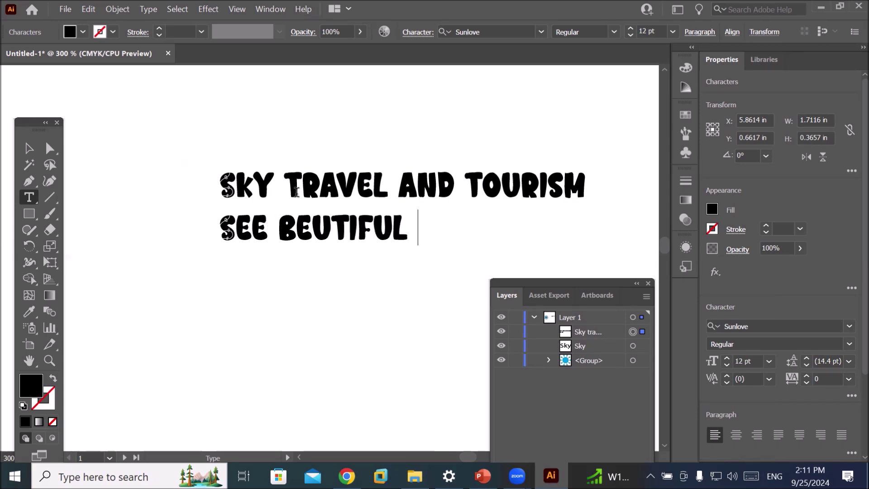
{"action": "type", "text": "WORK"}
{"action": "key", "text": "BackSpace"}
{"action": "key", "text": "BackSpace"}
{"action": "type", "text": "LD WITH US"}
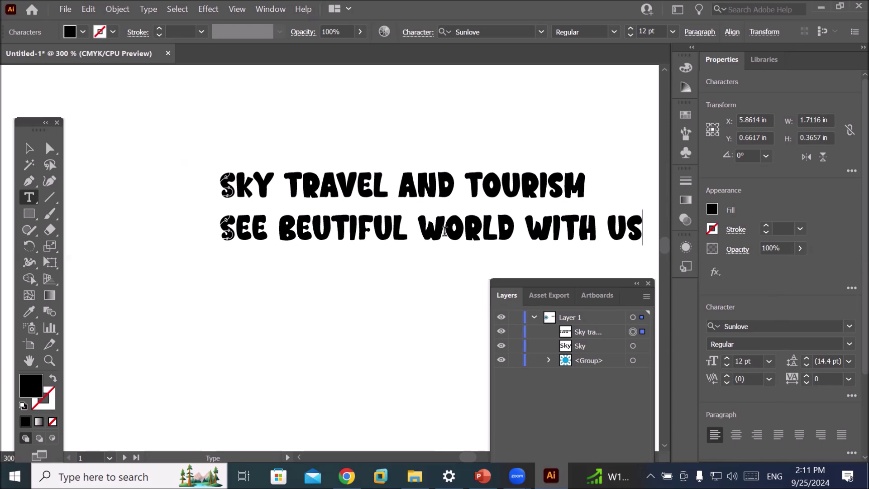
Step: Select the word AND in the first line and examine its font size in the character settings
{"action": "double_click", "coordinate": [414, 181]}
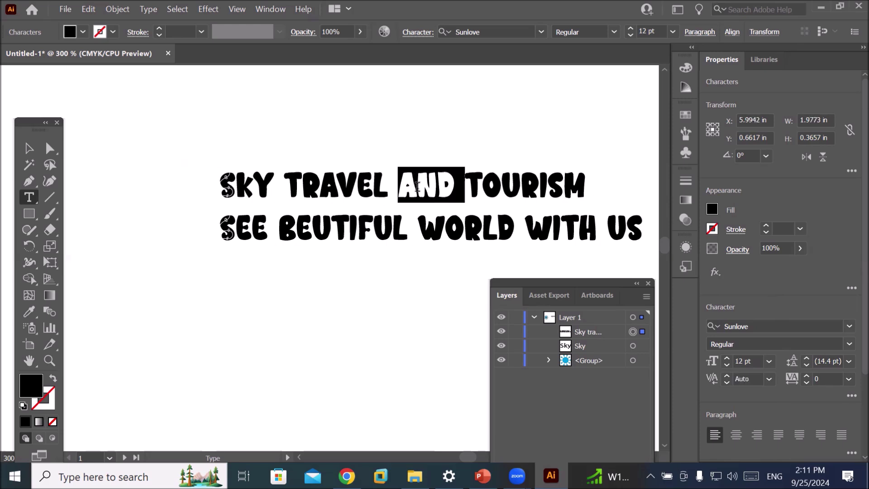
{"action": "left_click", "coordinate": [649, 30]}
{"action": "left_click_drag", "start_coordinate": [650, 30], "coordinate": [607, 27]}
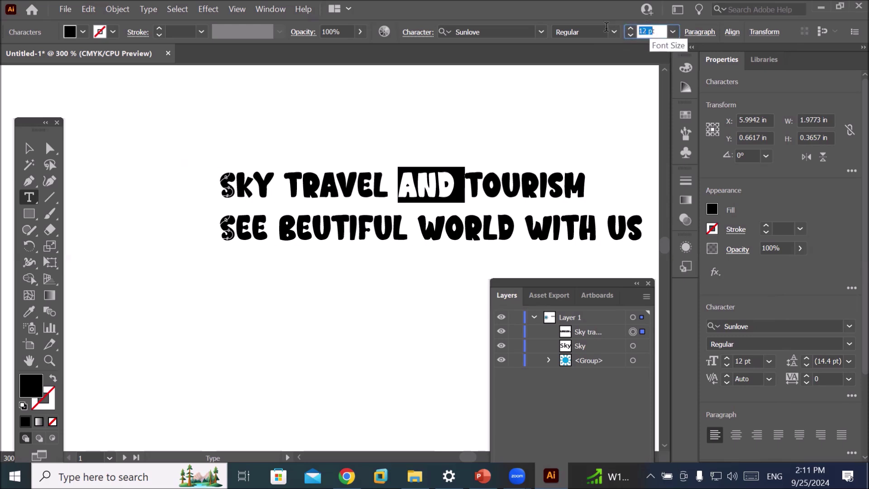
{"action": "left_click", "coordinate": [416, 31]}
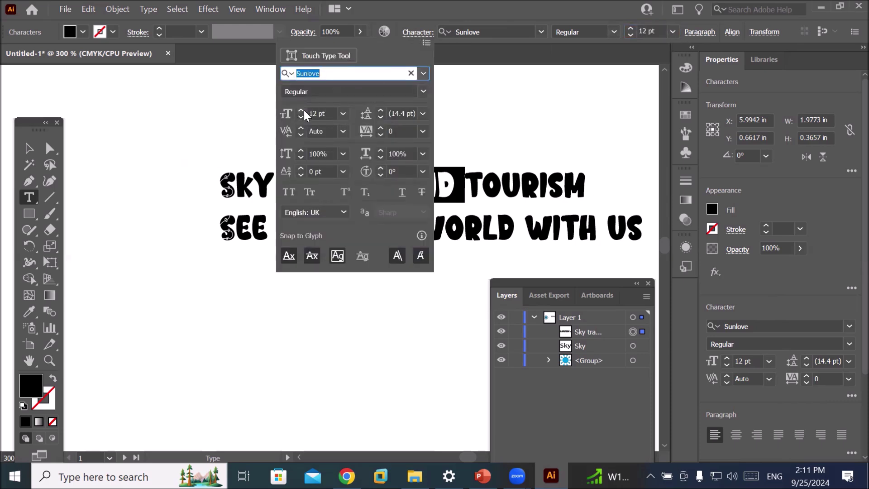
{"action": "left_click", "coordinate": [327, 113]}
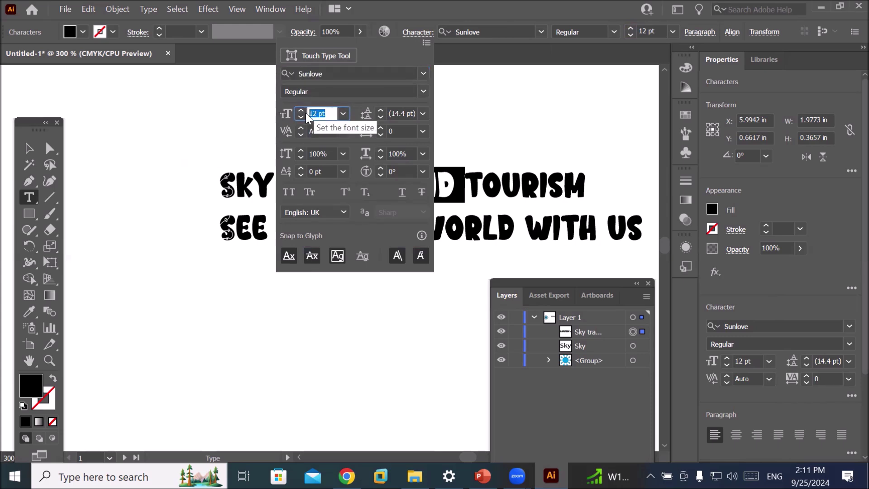
{"action": "left_click", "coordinate": [410, 32]}
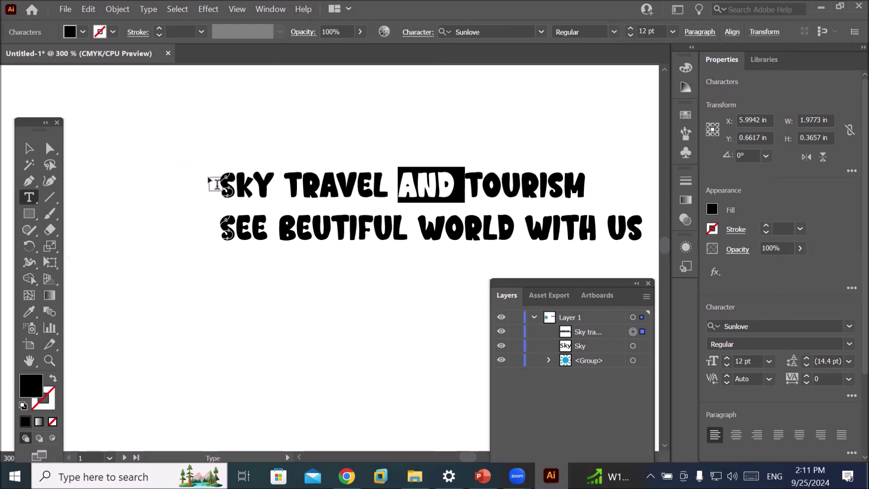
Step: Increase the font size of the line "SKY TRAVEL AND TOURISM" to 20 pt
{"action": "left_click_drag", "start_coordinate": [227, 187], "coordinate": [587, 192]}
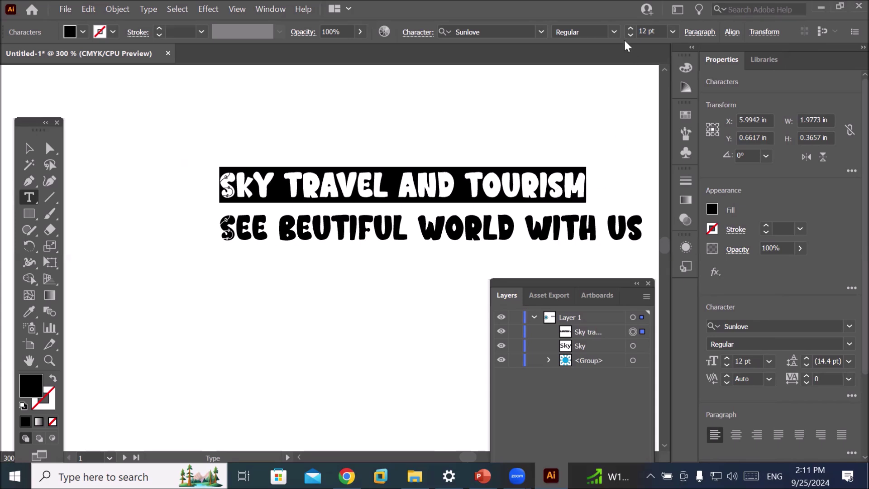
{"action": "left_click", "coordinate": [632, 27]}
{"action": "left_click", "coordinate": [632, 26]}
{"action": "left_click", "coordinate": [632, 27]}
{"action": "left_click", "coordinate": [632, 27]}
{"action": "left_click", "coordinate": [632, 26]}
{"action": "left_click", "coordinate": [632, 27]}
{"action": "left_click", "coordinate": [632, 27]}
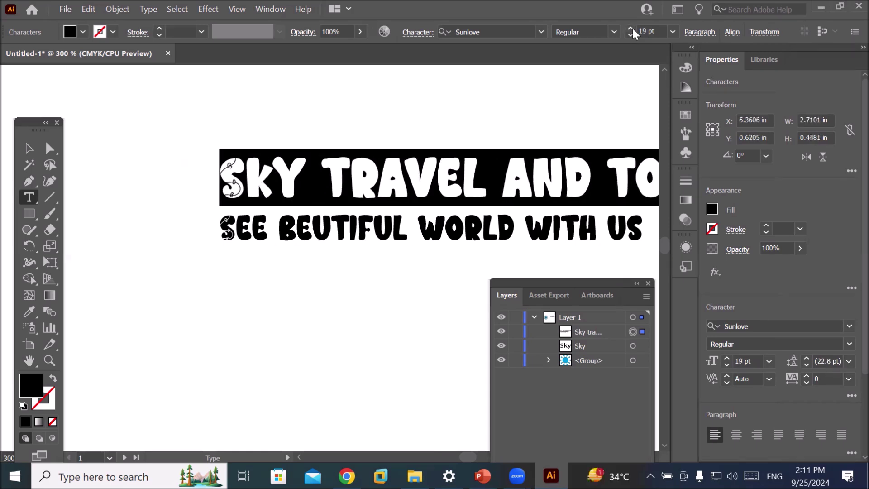
{"action": "left_click", "coordinate": [632, 27]}
Step: Reduce the font size of the second line "SEE BEUTIFUL WORLD WITH US" to 10 pt
{"action": "left_click_drag", "start_coordinate": [638, 222], "coordinate": [218, 226]}
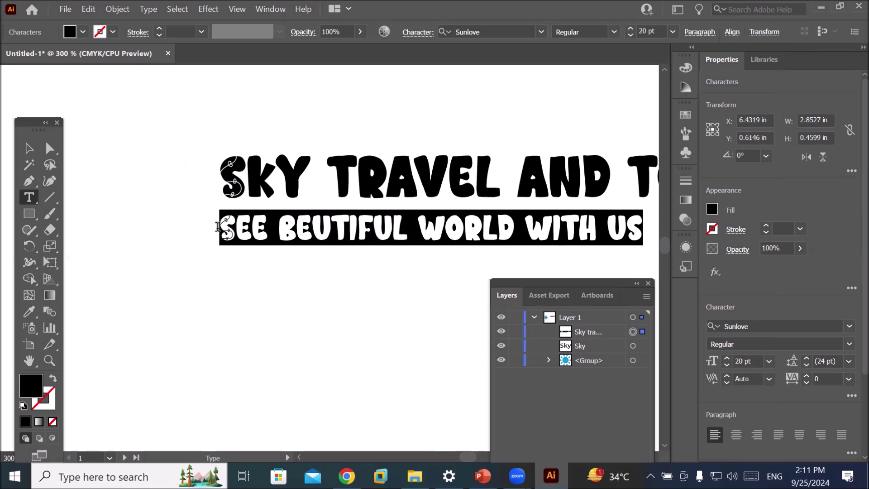
{"action": "left_click", "coordinate": [630, 35]}
{"action": "left_click", "coordinate": [630, 35]}
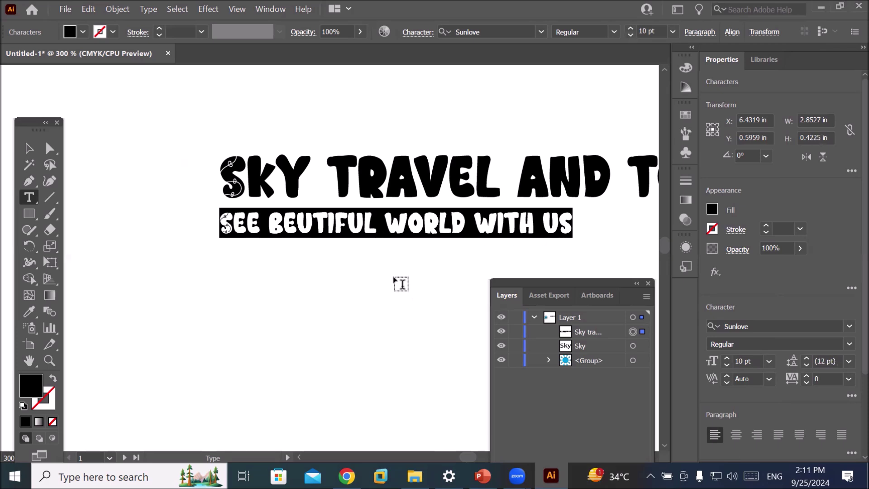
Step: Enlarge the heading line "SKY TRAVEL AND TOURISM" to a font size of 35 pt
{"action": "key", "text": "ctrl+1"}
{"action": "scroll", "coordinate": [393, 276], "scroll_direction": "down", "scroll_amount": 2}
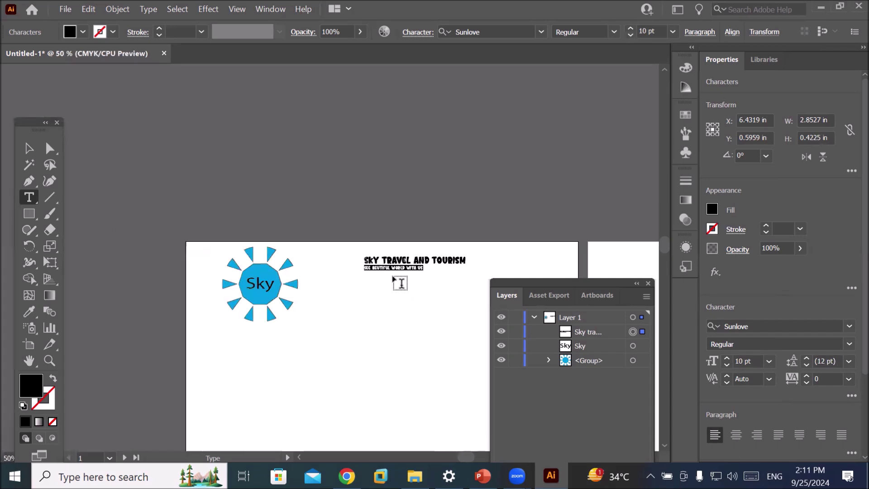
{"action": "scroll", "coordinate": [490, 248], "scroll_direction": "up", "scroll_amount": 2}
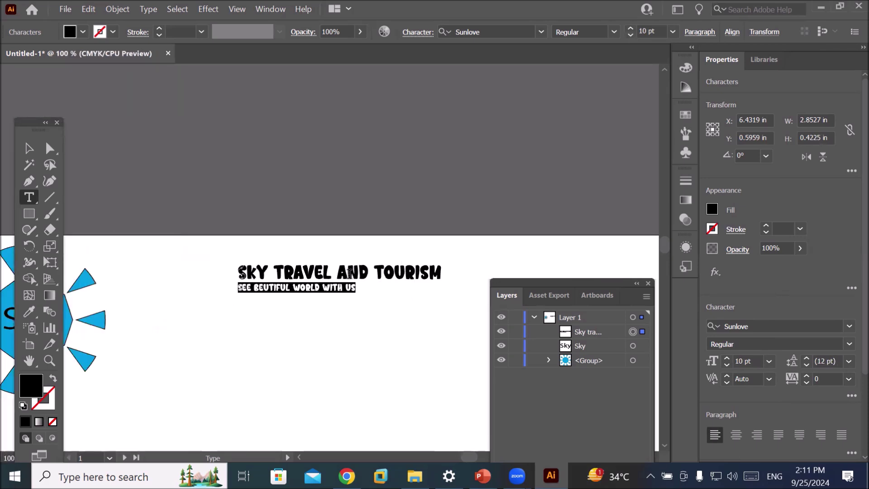
{"action": "left_click_drag", "start_coordinate": [240, 272], "coordinate": [457, 280]}
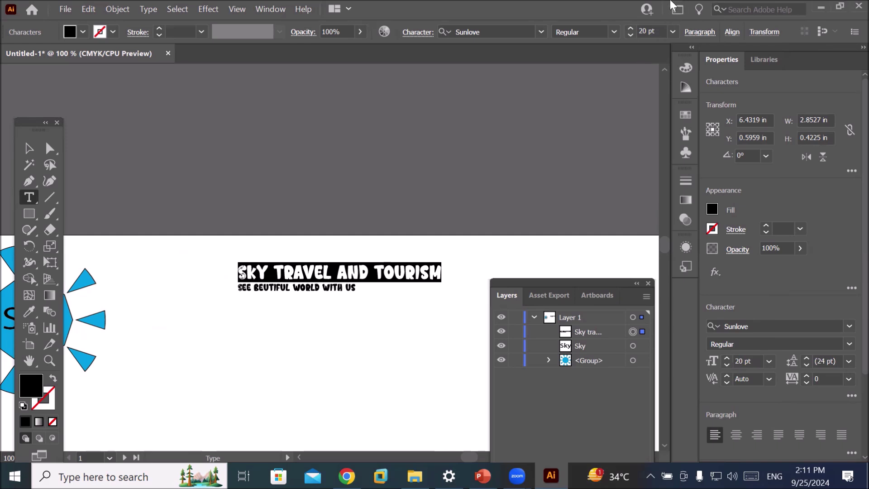
{"action": "left_click", "coordinate": [632, 27]}
{"action": "left_click", "coordinate": [632, 27]}
{"action": "left_click", "coordinate": [631, 27]}
{"action": "left_click", "coordinate": [632, 27]}
{"action": "left_click", "coordinate": [632, 27]}
{"action": "left_click", "coordinate": [631, 28]}
{"action": "left_click", "coordinate": [631, 27]}
{"action": "left_click", "coordinate": [632, 27]}
{"action": "left_click", "coordinate": [632, 27]}
{"action": "left_click", "coordinate": [632, 27]}
{"action": "left_click", "coordinate": [632, 27]}
{"action": "left_click", "coordinate": [631, 27]}
{"action": "left_click", "coordinate": [632, 27]}
{"action": "left_click", "coordinate": [632, 28]}
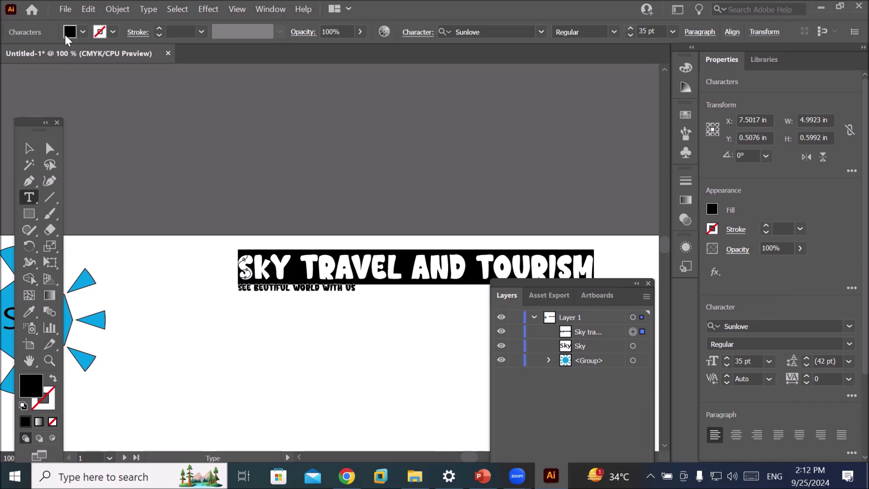
Step: Fill the heading line with red and recolour only its first word, SKY, dark blue
{"action": "left_click", "coordinate": [83, 31]}
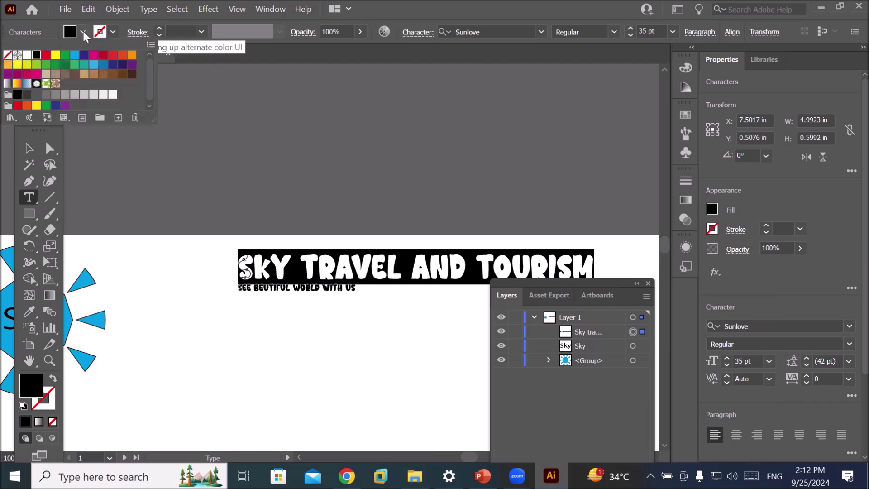
{"action": "left_click", "coordinate": [45, 56]}
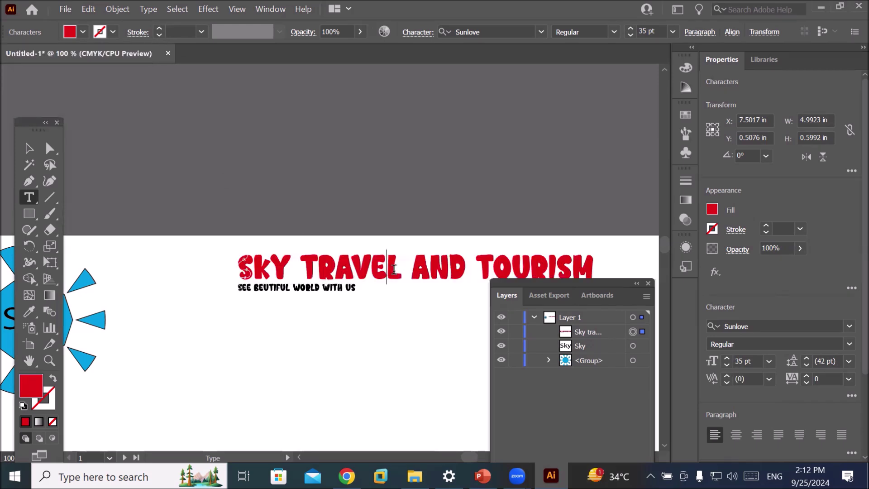
{"action": "left_click_drag", "start_coordinate": [245, 262], "coordinate": [291, 272]}
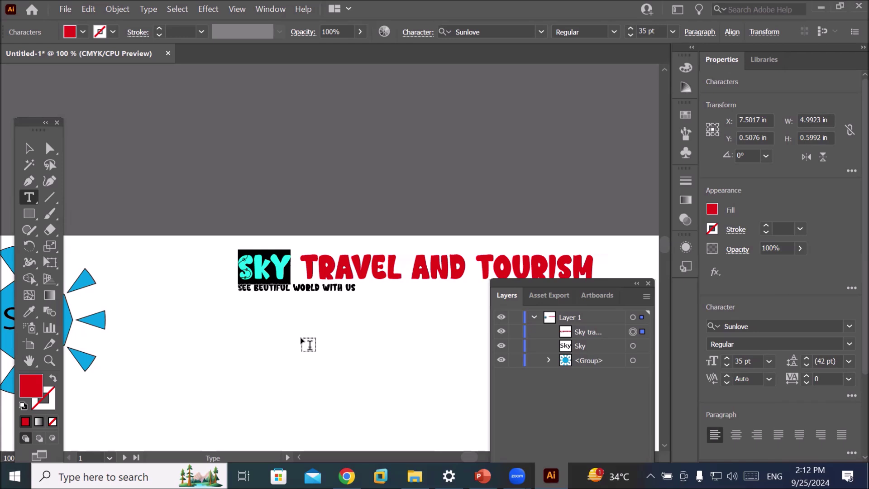
{"action": "left_click", "coordinate": [74, 33]}
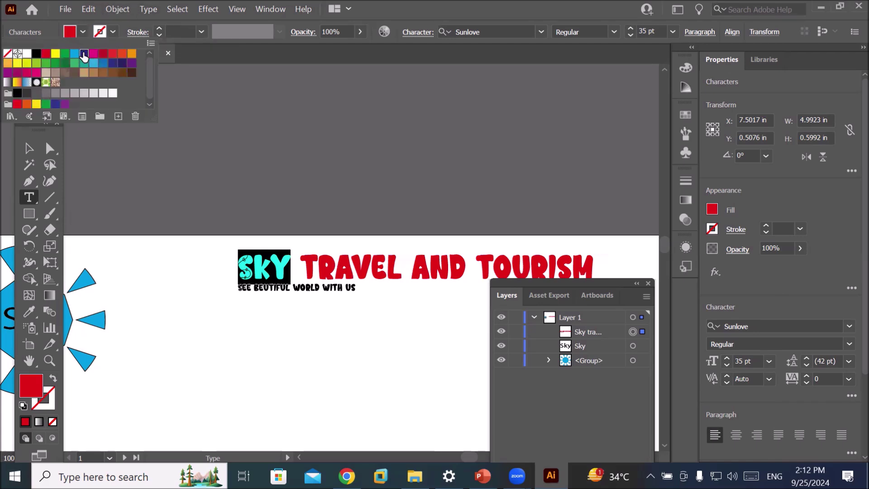
{"action": "left_click", "coordinate": [84, 55]}
{"action": "left_click", "coordinate": [343, 244]}
{"action": "double_click", "coordinate": [358, 265]}
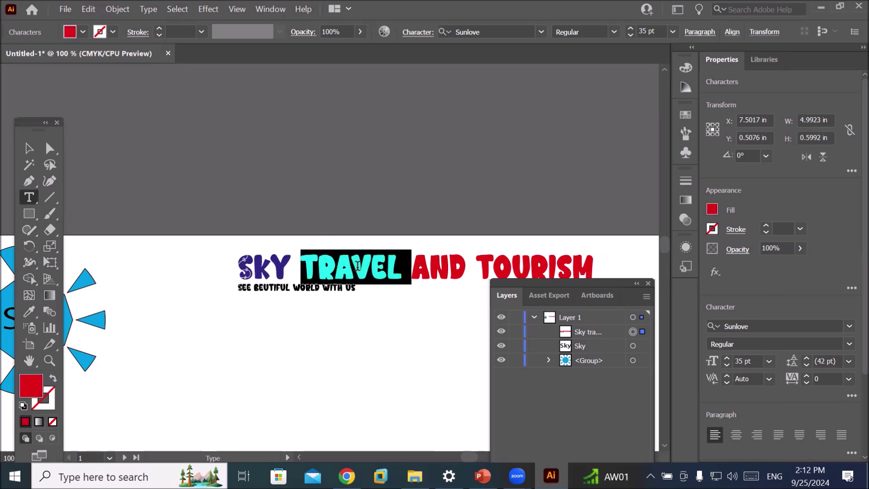
{"action": "left_click", "coordinate": [431, 270]}
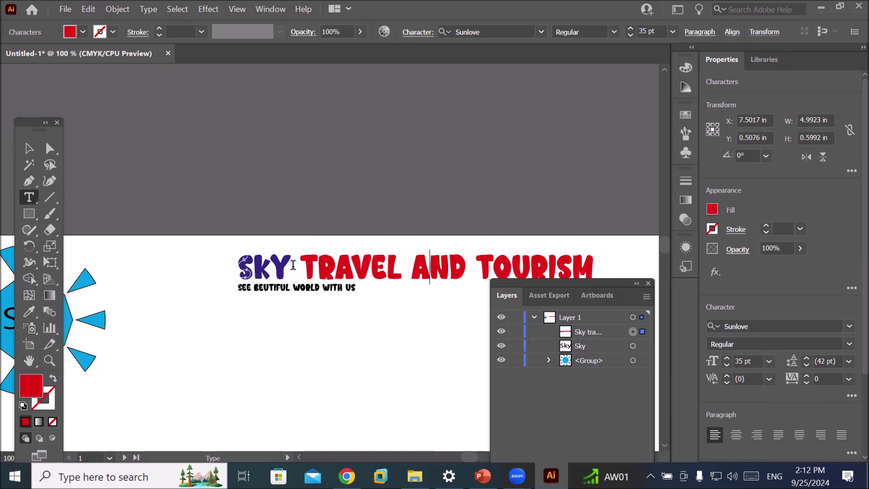
Step: Enlarge only the word SKY in the heading to a font size of 40 pt
{"action": "left_click_drag", "start_coordinate": [293, 265], "coordinate": [237, 261]}
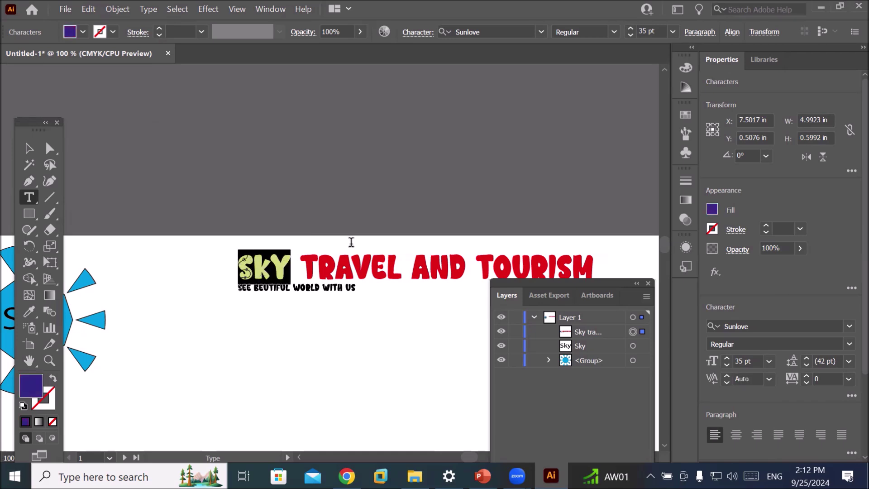
{"action": "left_click", "coordinate": [630, 28]}
{"action": "left_click", "coordinate": [630, 28]}
{"action": "left_click", "coordinate": [630, 28]}
{"action": "left_click", "coordinate": [630, 28]}
{"action": "left_click", "coordinate": [630, 28]}
{"action": "left_click", "coordinate": [630, 28]}
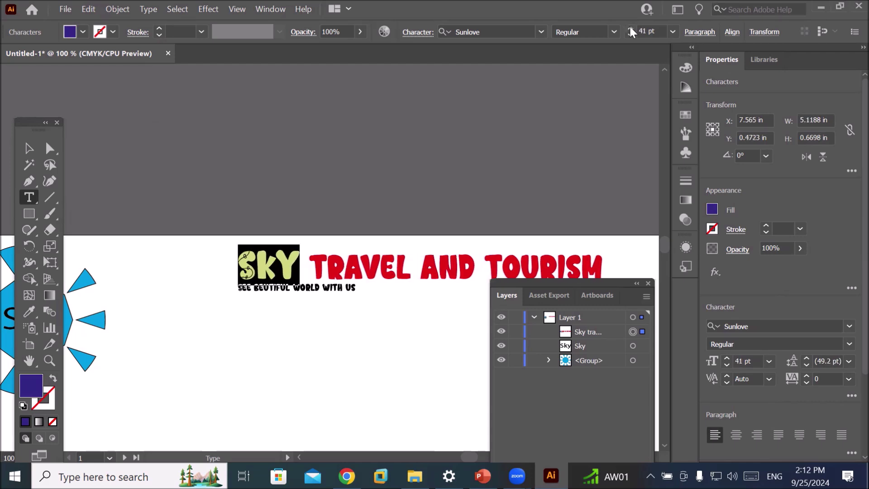
{"action": "key", "text": "ctrl+z"}
{"action": "key", "text": "ctrl+z"}
{"action": "key", "text": "ctrl+z"}
{"action": "key", "text": "ctrl+z"}
{"action": "key", "text": "ctrl+z"}
{"action": "key", "text": "ctrl+z"}
{"action": "left_click", "coordinate": [429, 258]}
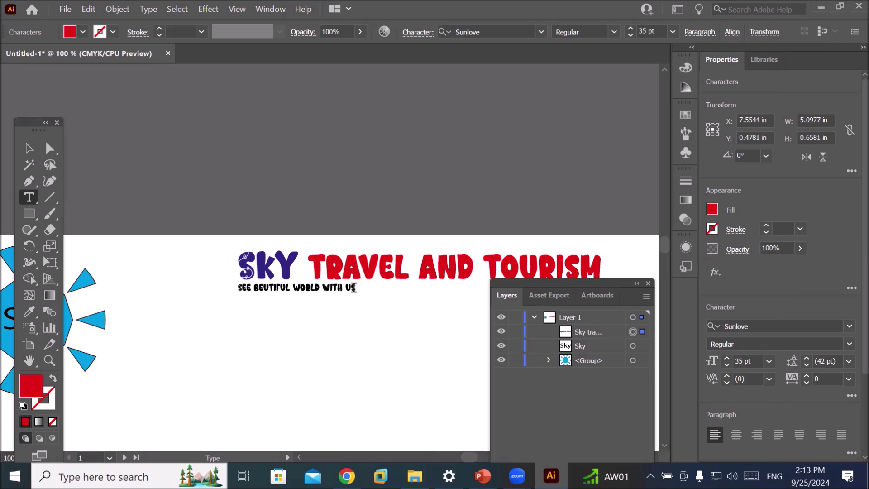
Step: Move the two-line text block to about X 7.05 in, Y 0.55 in, shift the Layers panel off the first artboard, and deselect the text
{"action": "scroll", "coordinate": [353, 287], "scroll_direction": "down", "scroll_amount": 2}
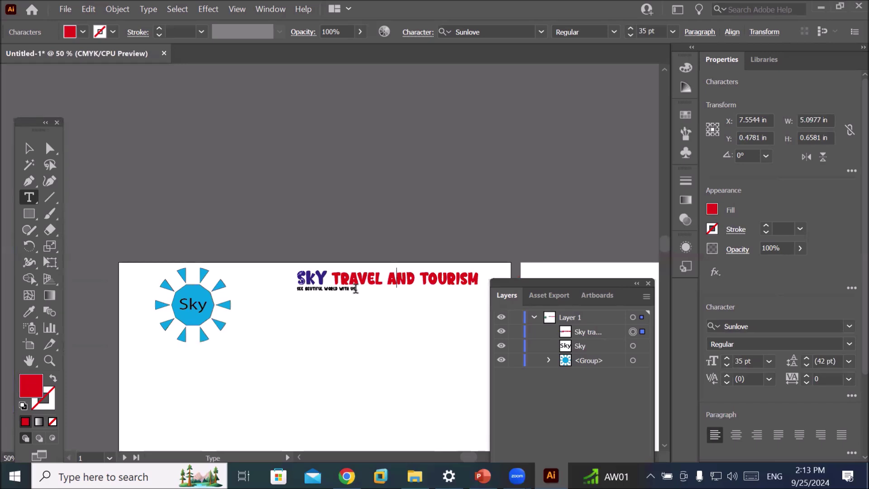
{"action": "left_click", "coordinate": [29, 148]}
{"action": "mouse_move", "coordinate": [300, 273]}
{"action": "left_mouse_down"}
{"action": "mouse_move", "coordinate": [319, 281]}
{"action": "mouse_move", "coordinate": [301, 283]}
{"action": "left_mouse_up"}
{"action": "left_click_drag", "start_coordinate": [528, 283], "coordinate": [589, 168]}
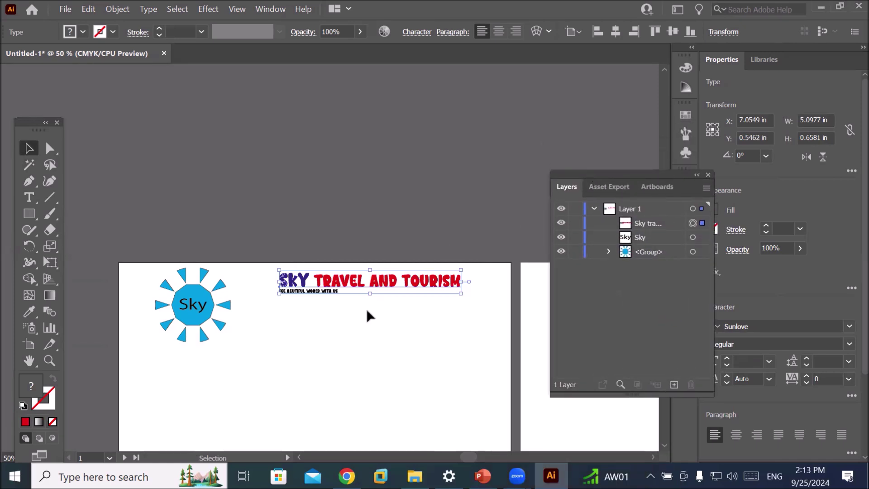
{"action": "scroll", "coordinate": [366, 309], "scroll_direction": "down", "scroll_amount": 2}
{"action": "scroll", "coordinate": [400, 386], "scroll_direction": "up", "scroll_amount": 1}
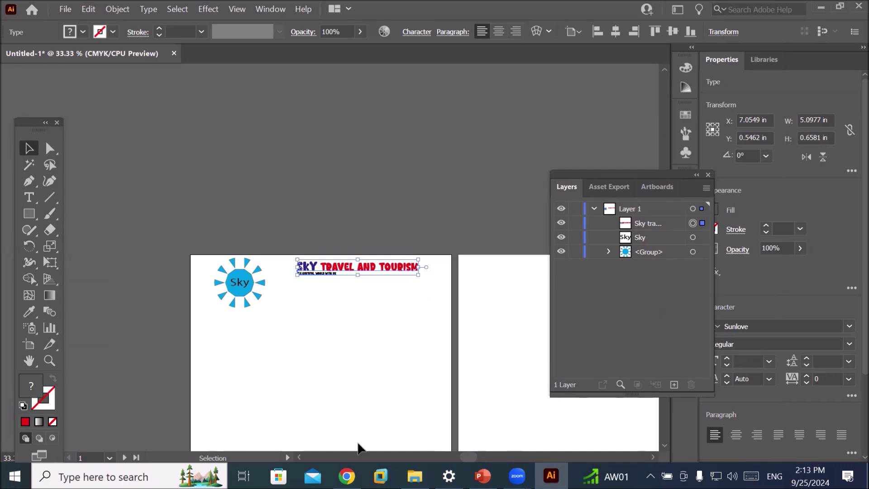
{"action": "scroll", "coordinate": [372, 442], "scroll_direction": "up", "scroll_amount": 2}
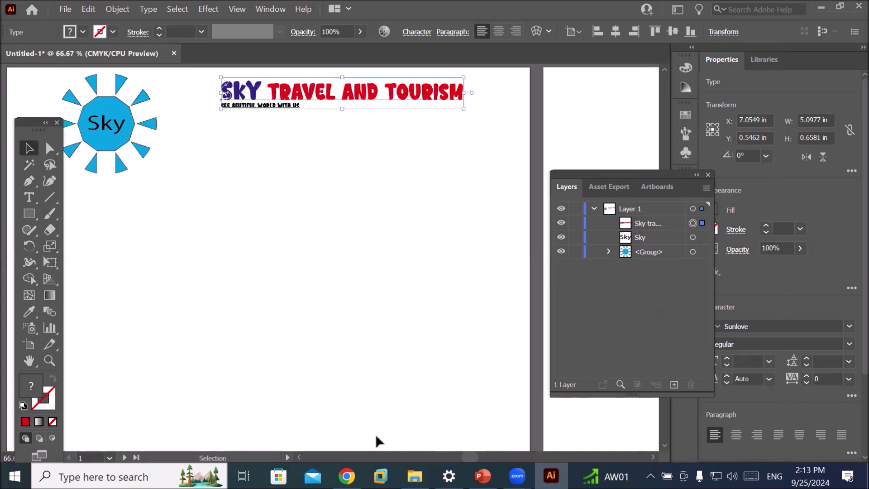
{"action": "scroll", "coordinate": [375, 433], "scroll_direction": "down", "scroll_amount": 1}
{"action": "left_click", "coordinate": [387, 431]}
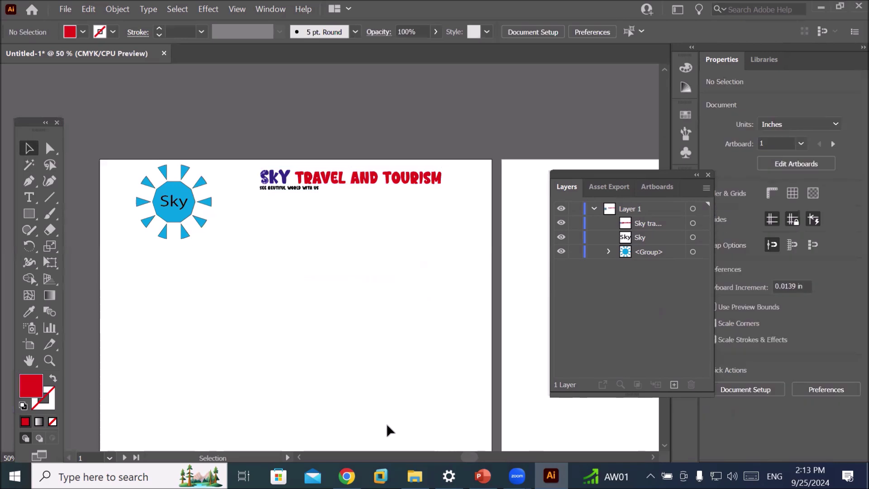
{"action": "key", "text": "super"}
{"action": "key", "text": "super"}
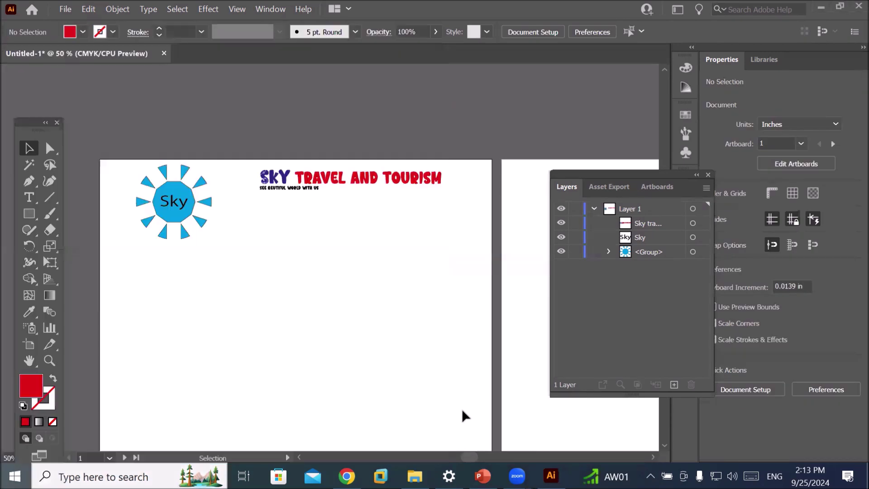
{"action": "left_click_drag", "start_coordinate": [376, 384], "coordinate": [370, 326]}
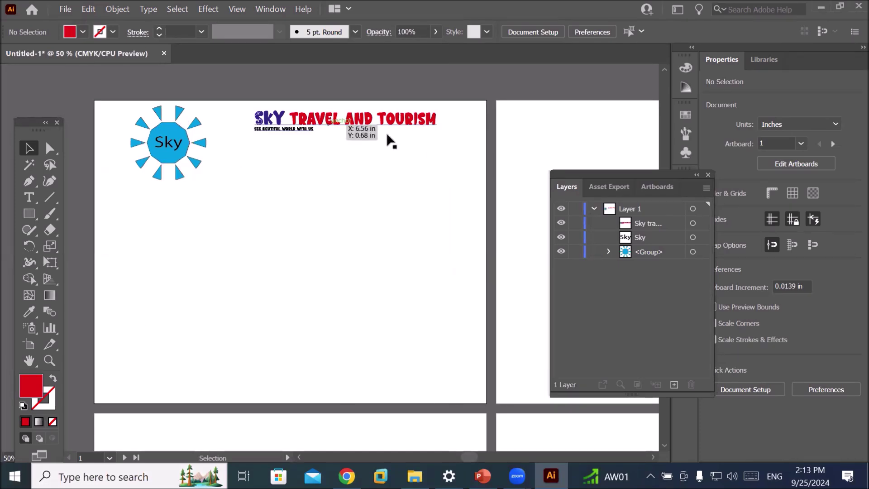
Step: Examine the Character settings for font size, leading, kerning, tracking, scaling, baseline shift and rotation with the Type tool active
{"action": "left_click", "coordinate": [27, 197]}
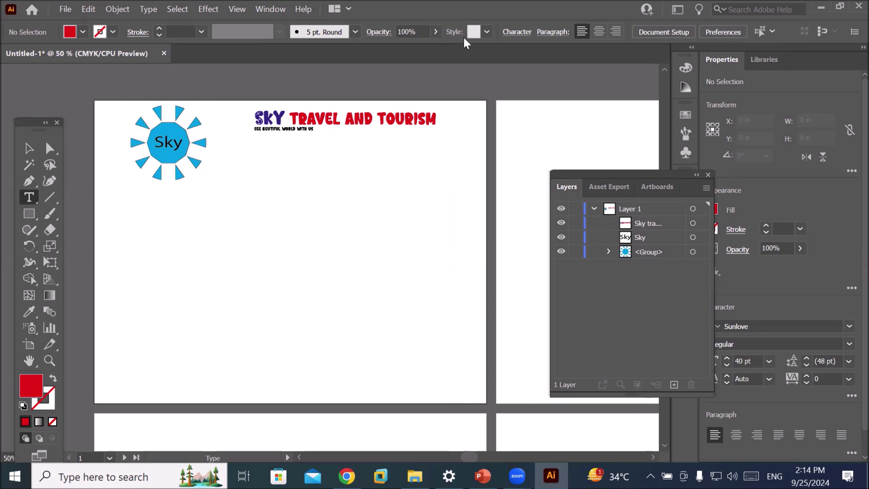
{"action": "left_click", "coordinate": [518, 32]}
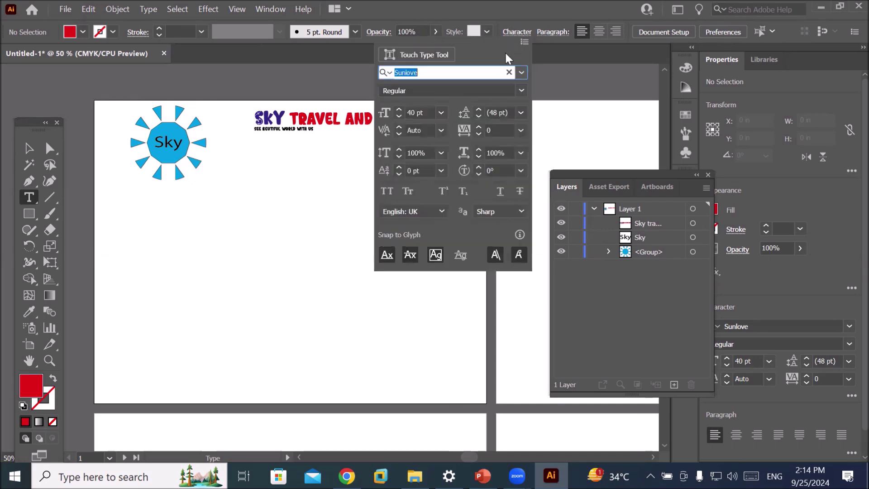
{"action": "left_click", "coordinate": [417, 113]}
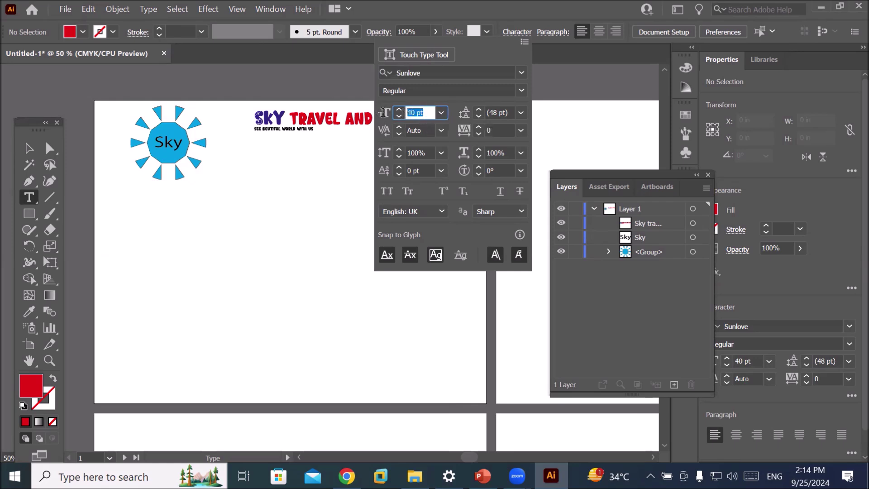
{"action": "left_click", "coordinate": [500, 112]}
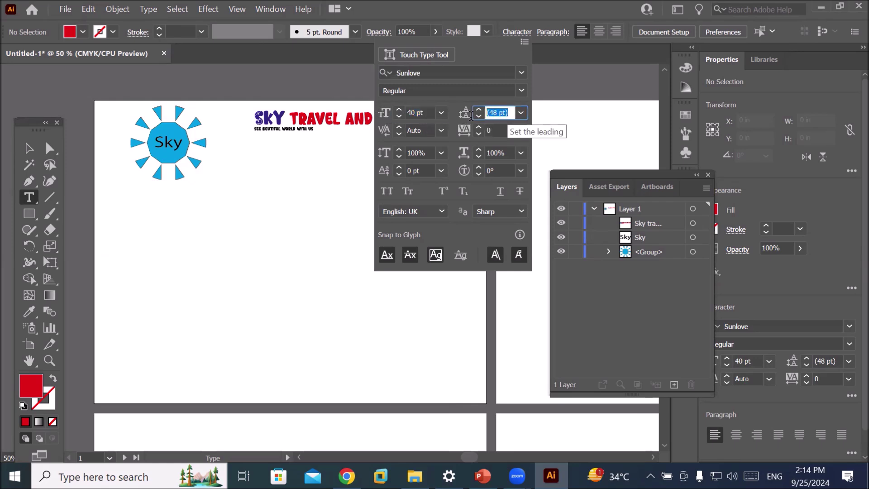
{"action": "left_click", "coordinate": [495, 129]}
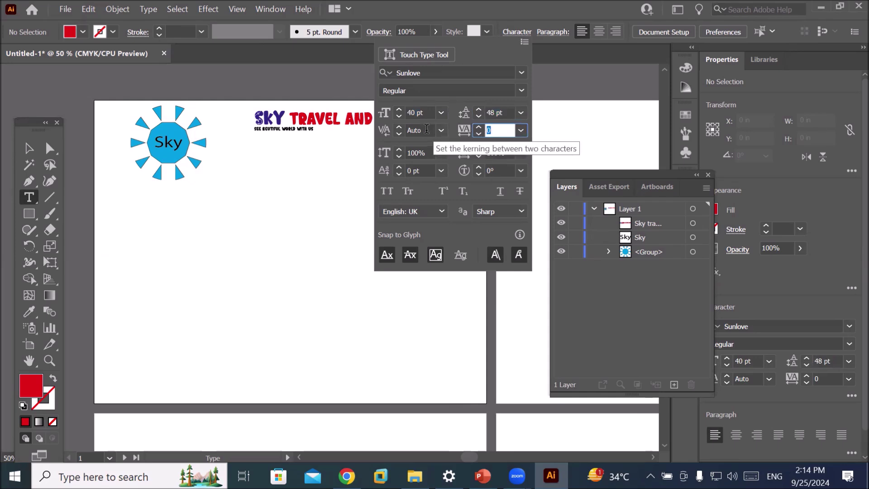
{"action": "left_click", "coordinate": [425, 130]}
{"action": "left_click", "coordinate": [418, 153]}
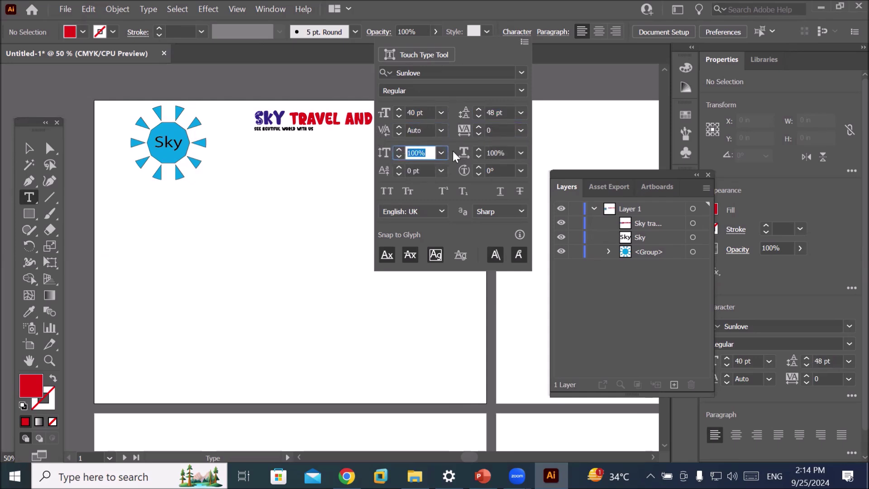
{"action": "left_click", "coordinate": [491, 153]}
{"action": "left_click", "coordinate": [423, 170]}
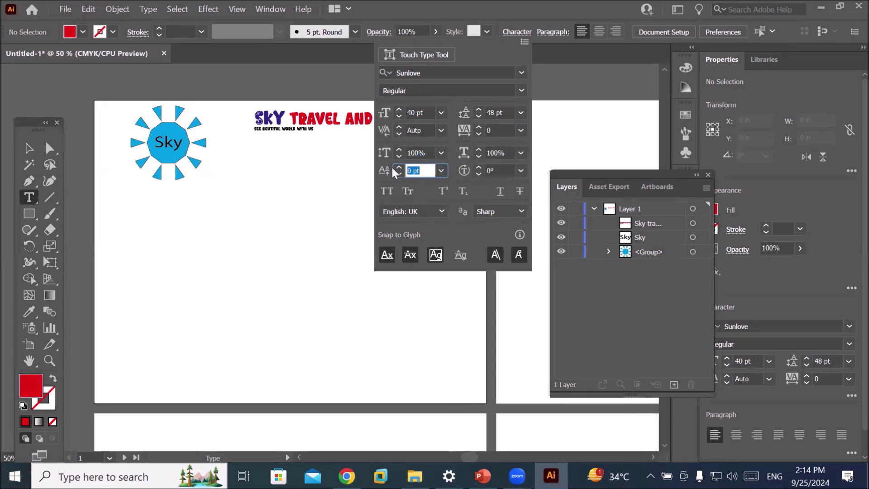
{"action": "left_click", "coordinate": [507, 169]}
{"action": "left_click", "coordinate": [441, 170]}
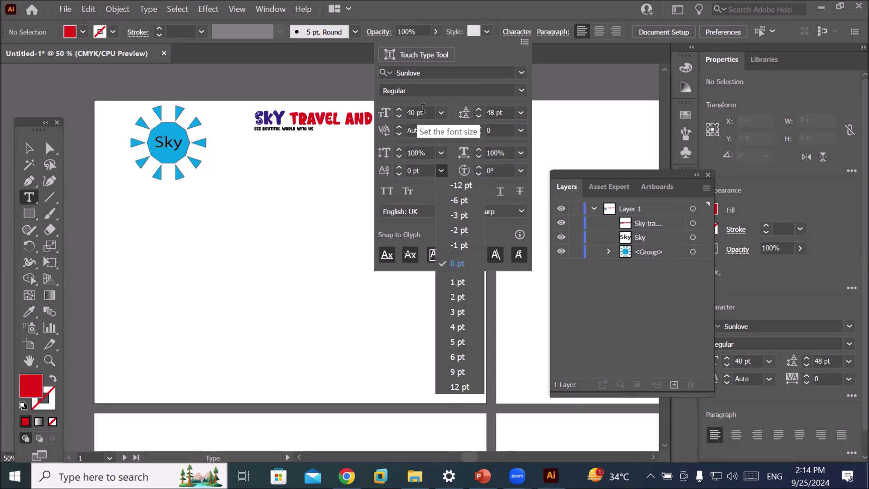
{"action": "key", "text": "Escape"}
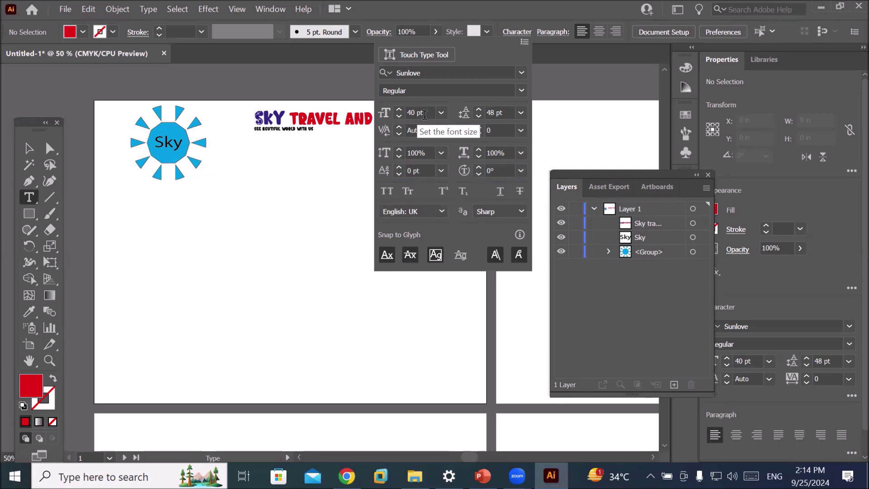
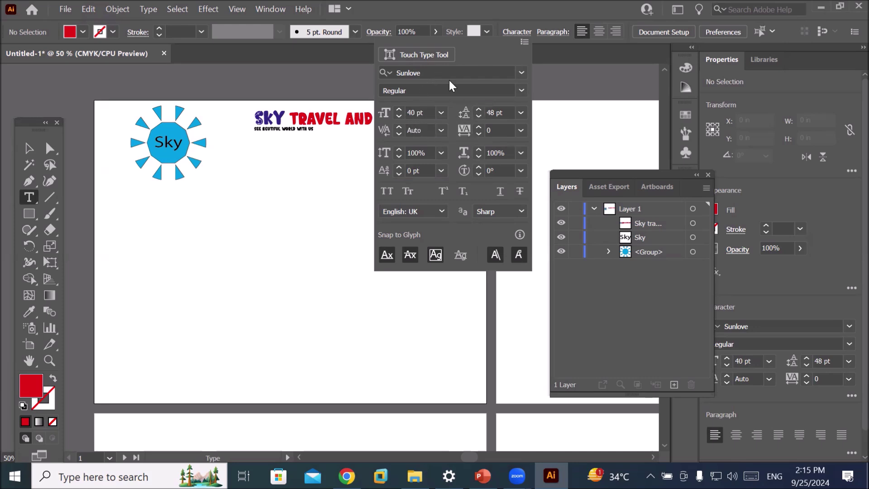
Step: With no text selected, set the character font to Arial Rounded MT Bold and check its available styles
{"action": "left_click", "coordinate": [522, 74]}
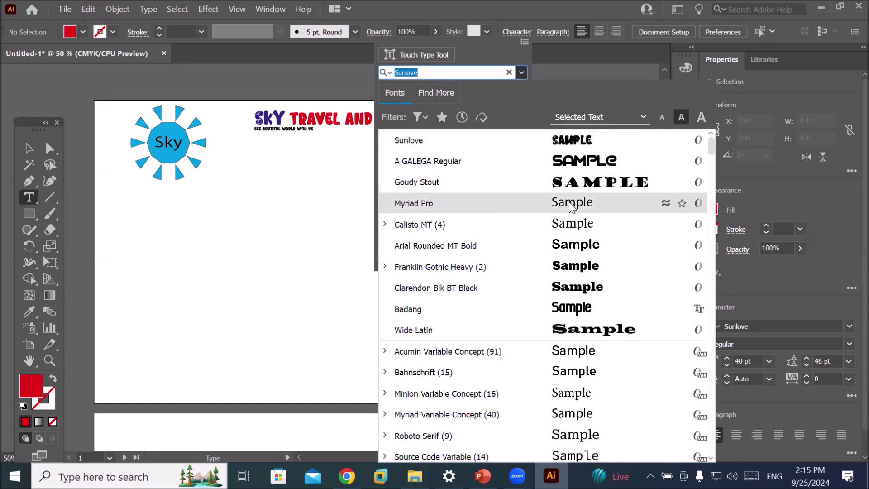
{"action": "left_click", "coordinate": [568, 242]}
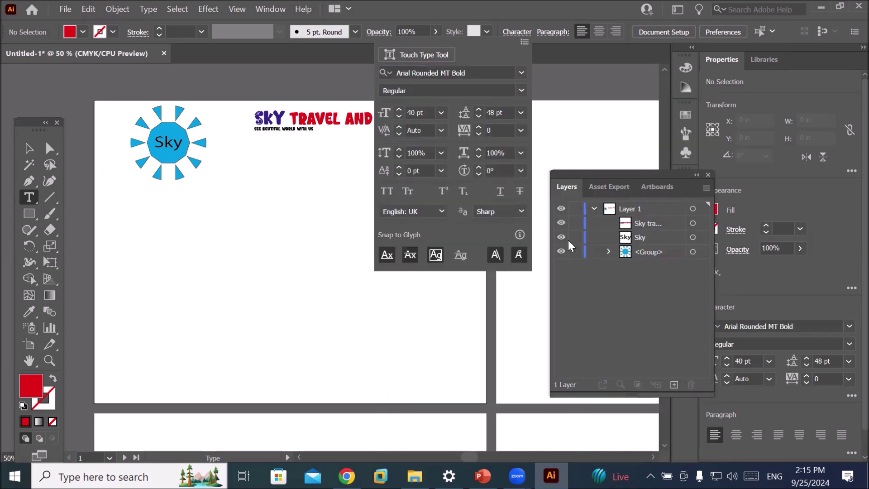
{"action": "left_click", "coordinate": [522, 91]}
{"action": "left_click", "coordinate": [521, 90]}
Step: Reset the Character settings to their defaults and check the font size and leading values
{"action": "left_click", "coordinate": [524, 42]}
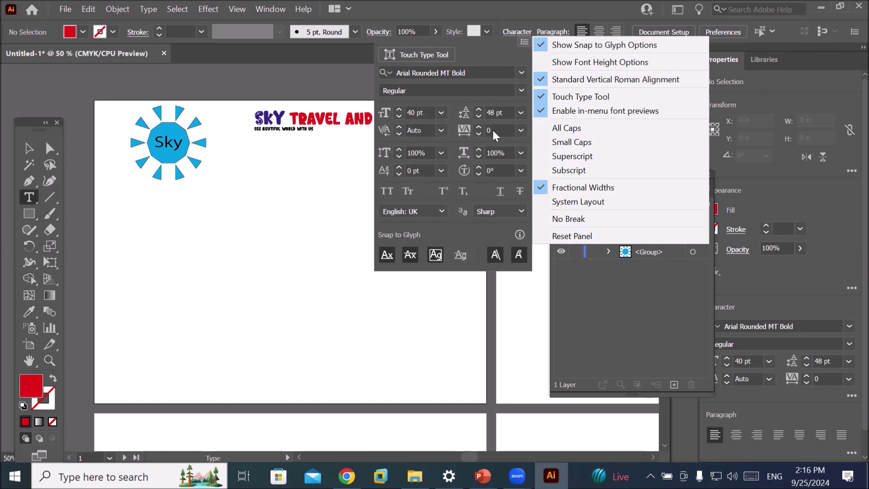
{"action": "left_click", "coordinate": [586, 236]}
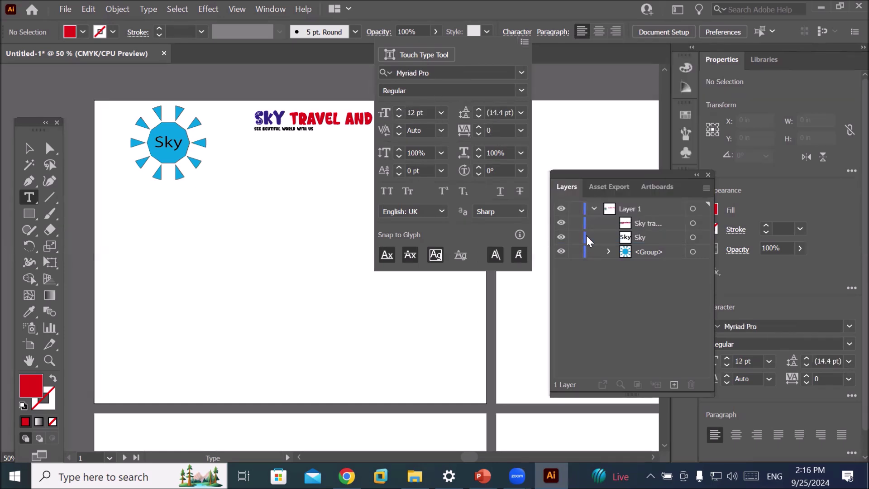
{"action": "left_click", "coordinate": [417, 112]}
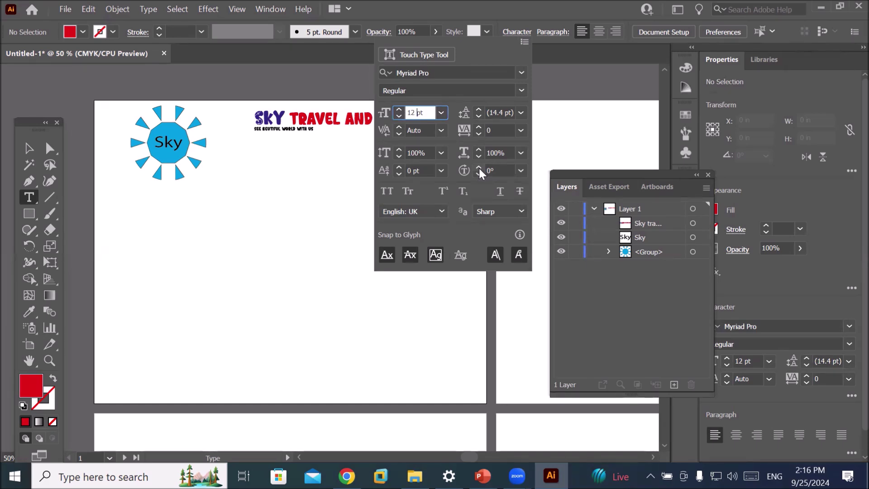
{"action": "double_click", "coordinate": [409, 112]}
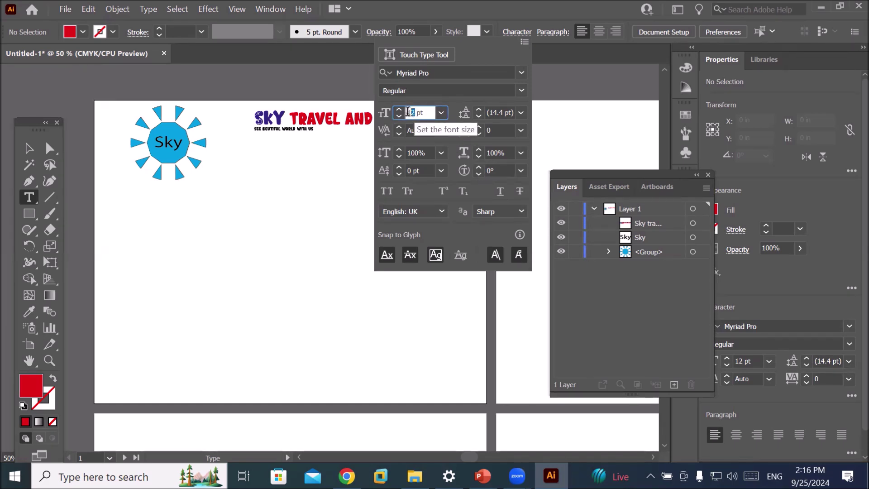
{"action": "left_click", "coordinate": [491, 112]}
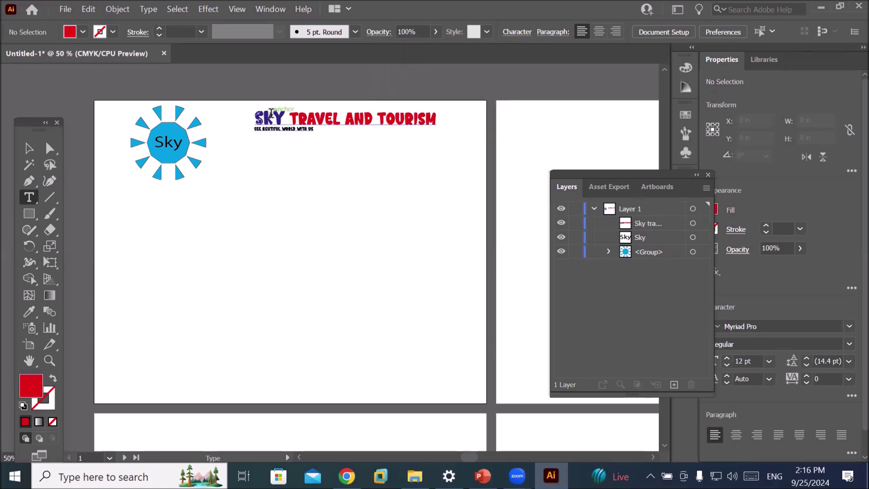
{"action": "left_click_drag", "start_coordinate": [254, 117], "coordinate": [305, 140]}
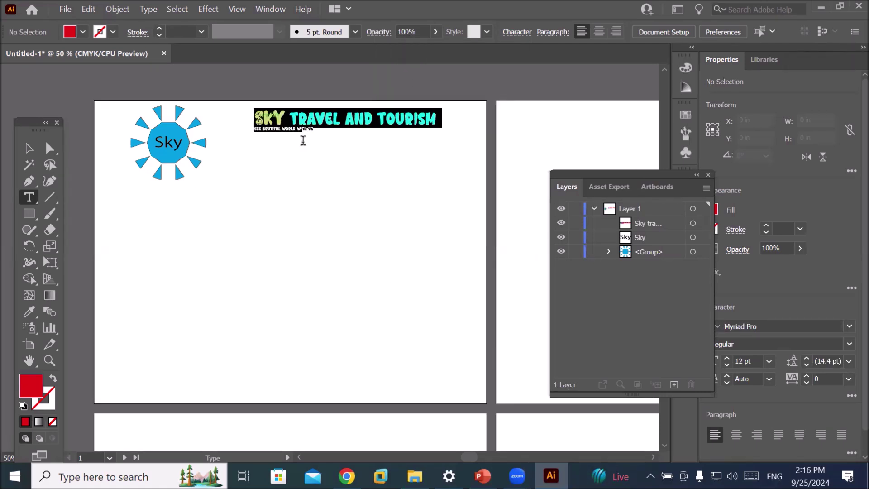
{"action": "scroll", "coordinate": [335, 109], "scroll_direction": "up", "scroll_amount": 1}
{"action": "scroll", "coordinate": [335, 105], "scroll_direction": "up", "scroll_amount": 2}
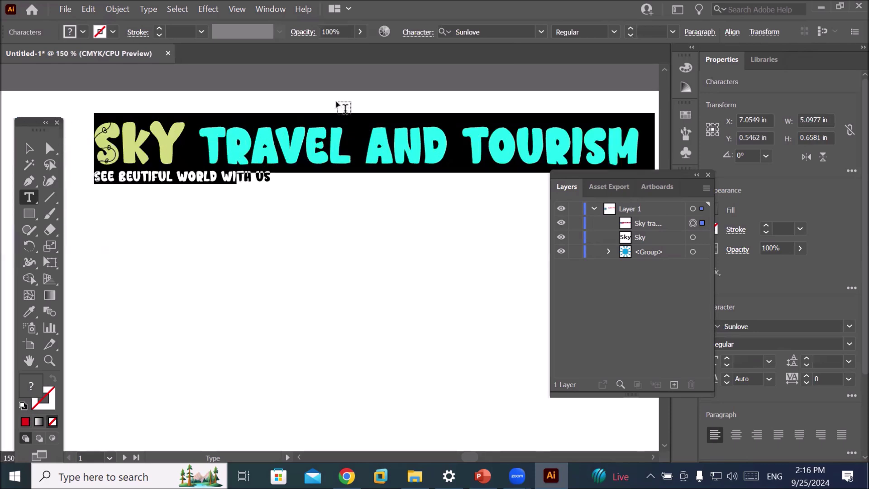
{"action": "left_click", "coordinate": [322, 148]}
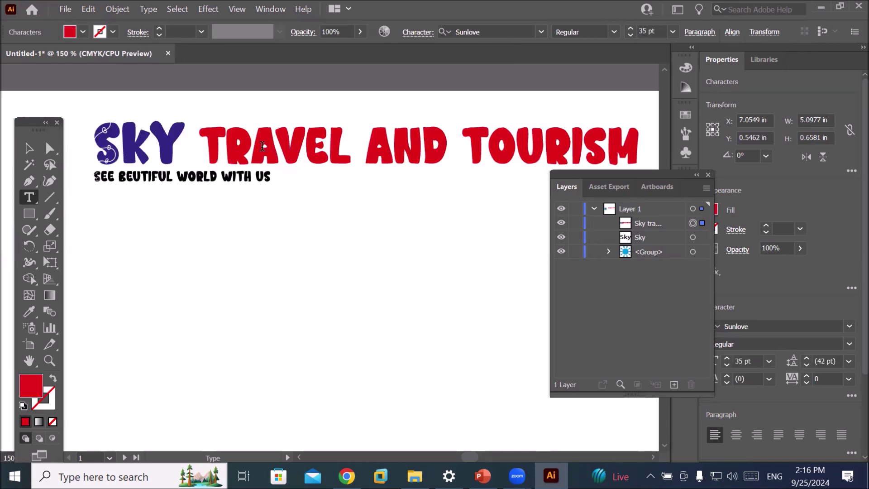
{"action": "left_click_drag", "start_coordinate": [152, 144], "coordinate": [196, 183]}
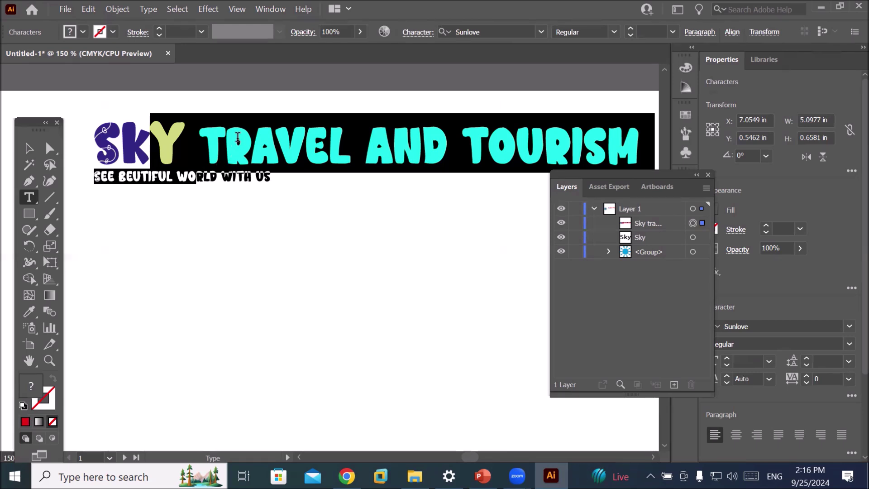
{"action": "scroll", "coordinate": [160, 123], "scroll_direction": "up", "scroll_amount": 2}
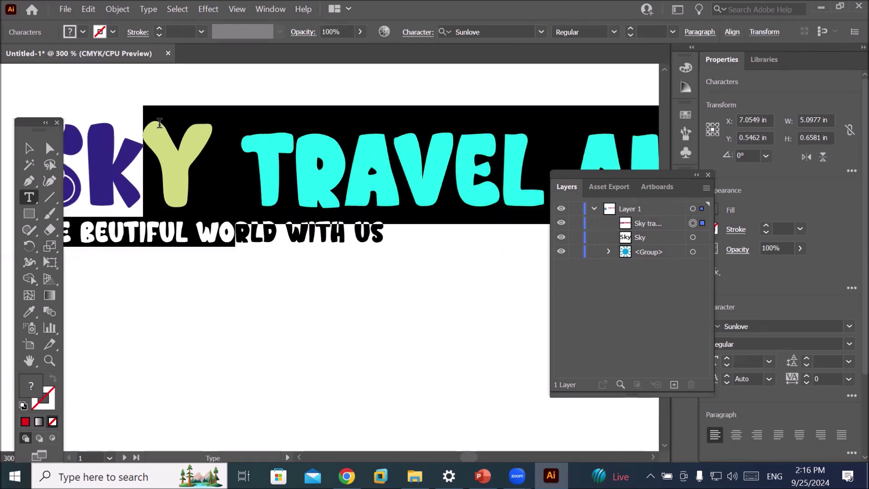
{"action": "left_click", "coordinate": [240, 216]}
Step: Select the text from TRAVEL through WORLD across both lines and raise its leading to 52 pt
{"action": "left_click_drag", "start_coordinate": [229, 176], "coordinate": [341, 58]}
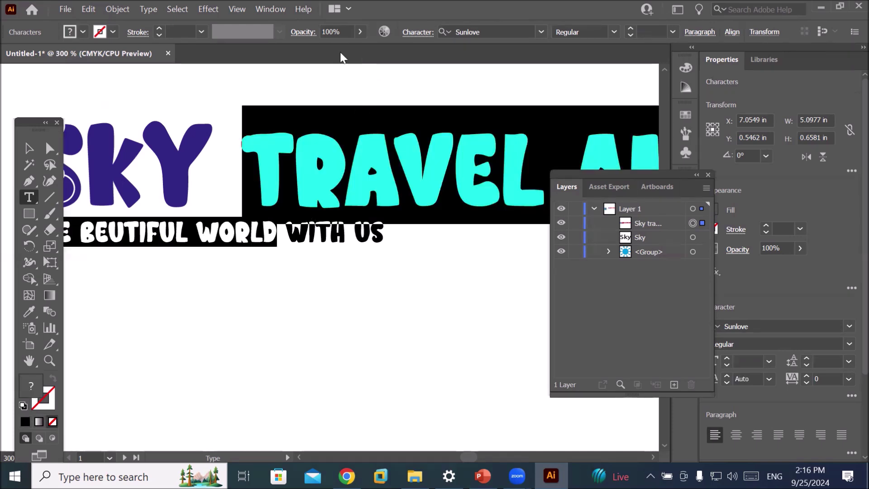
{"action": "left_click", "coordinate": [418, 31]}
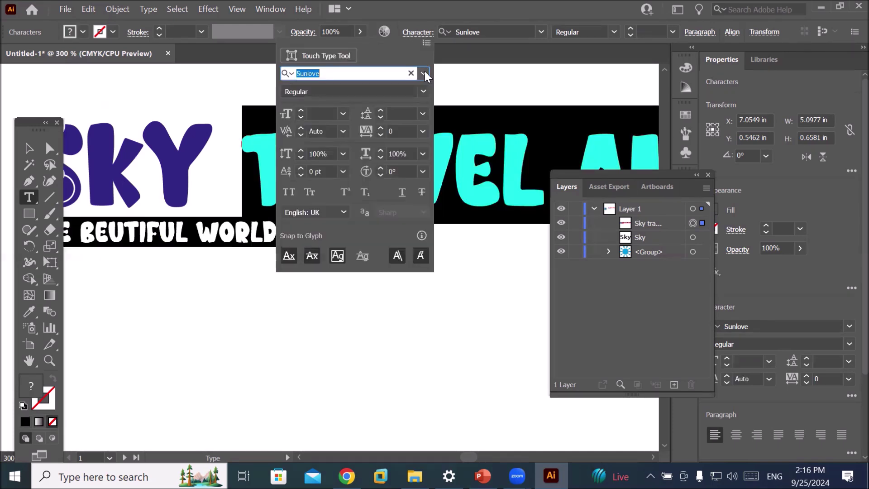
{"action": "left_click", "coordinate": [379, 111]}
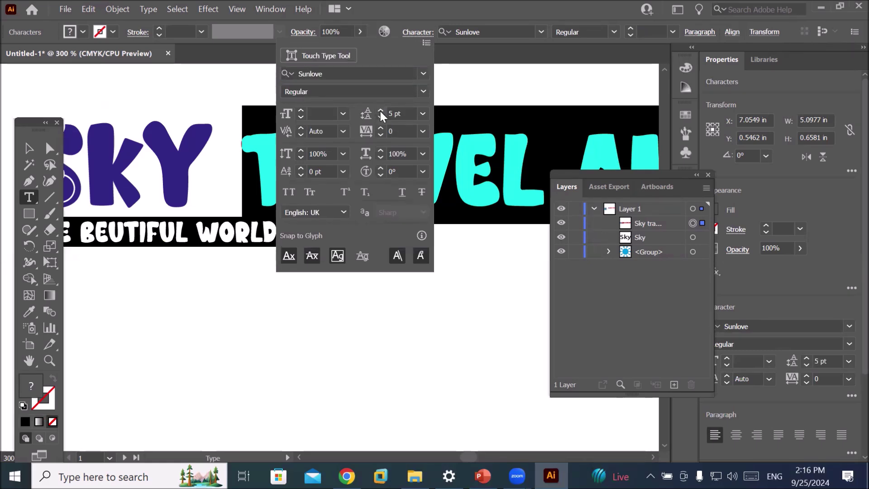
{"action": "left_click", "coordinate": [380, 111]}
{"action": "left_click", "coordinate": [380, 111]}
{"action": "left_click_drag", "start_coordinate": [380, 110], "coordinate": [380, 111]}
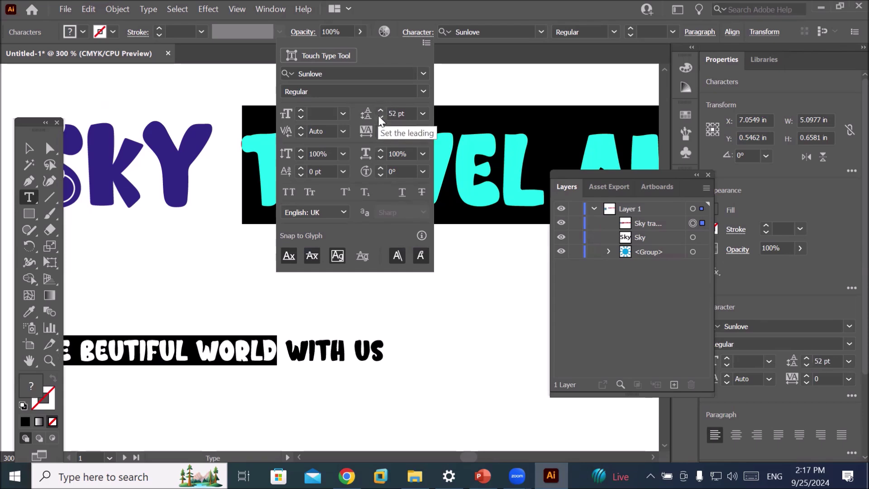
Step: Lower the leading of the selected heading and tagline text to 0.1 pt and deselect the characters
{"action": "left_click_drag", "start_coordinate": [380, 118], "coordinate": [381, 116]}
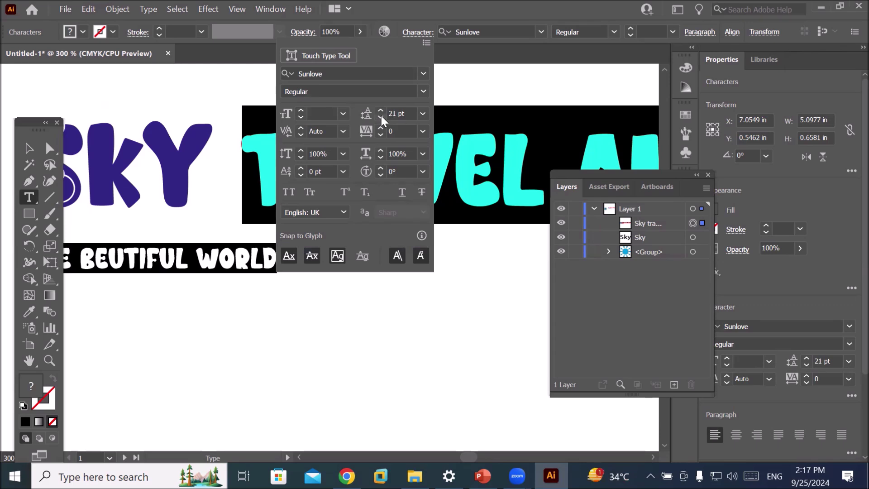
{"action": "left_click_drag", "start_coordinate": [381, 116], "coordinate": [380, 118]}
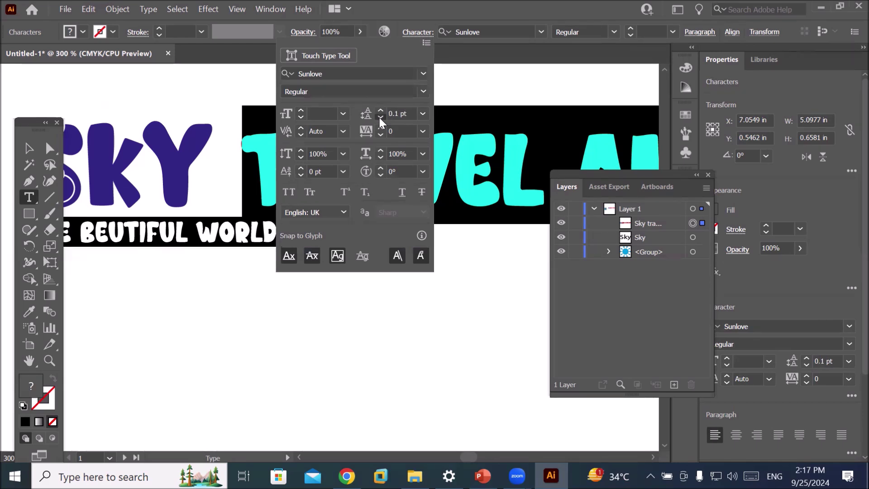
{"action": "left_click", "coordinate": [264, 186]}
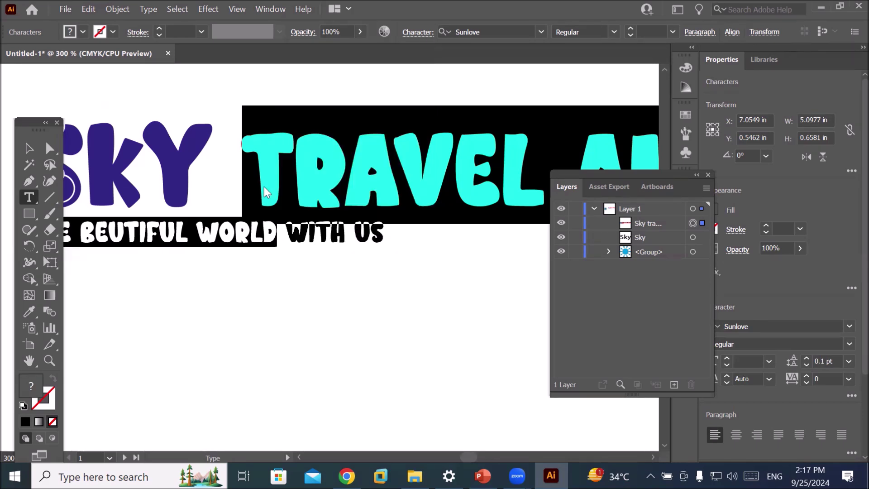
{"action": "left_click", "coordinate": [295, 199]}
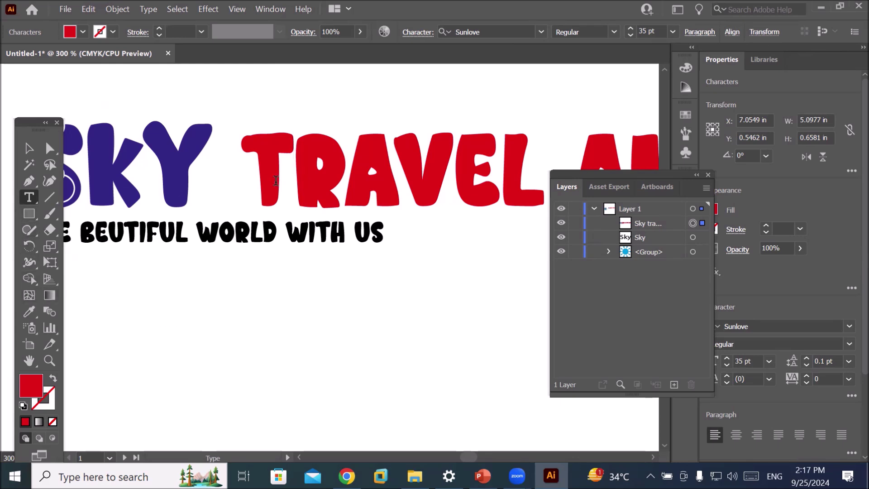
Step: Select from the R of TRAVEL into WITH in the tagline, set the leading to 18 pt, and deselect the characters
{"action": "left_click_drag", "start_coordinate": [281, 194], "coordinate": [339, 237]}
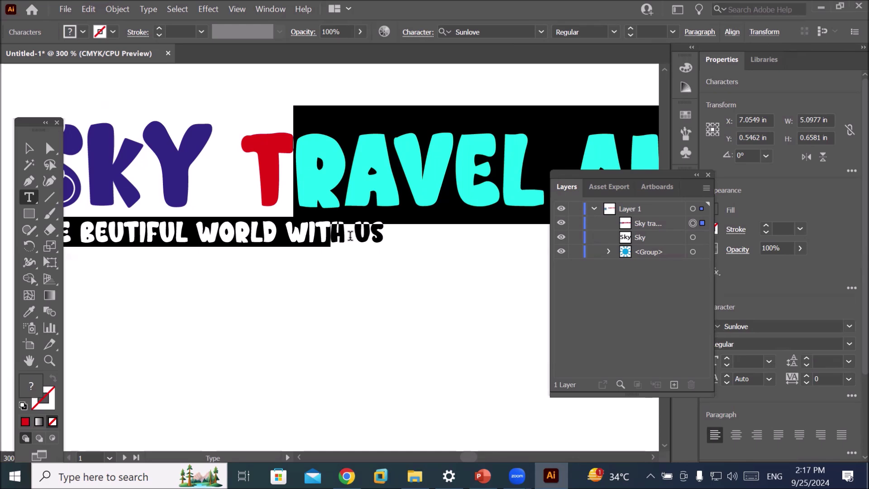
{"action": "left_click", "coordinate": [414, 32]}
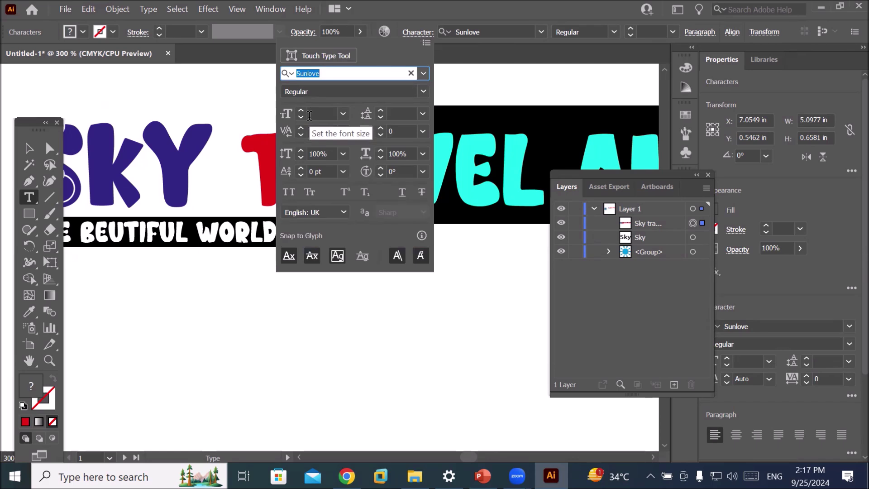
{"action": "left_click", "coordinate": [380, 110]}
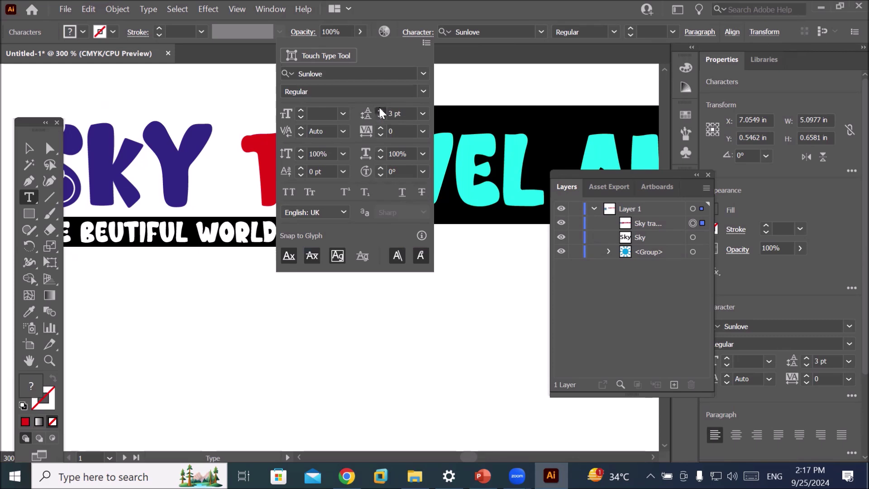
{"action": "left_click", "coordinate": [381, 110]}
{"action": "left_click", "coordinate": [380, 110]}
{"action": "left_click", "coordinate": [380, 110]}
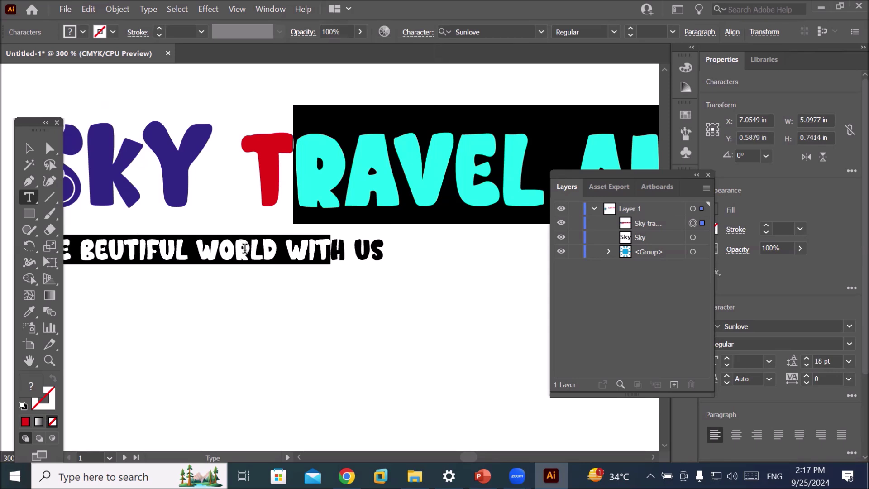
{"action": "left_click", "coordinate": [230, 218]}
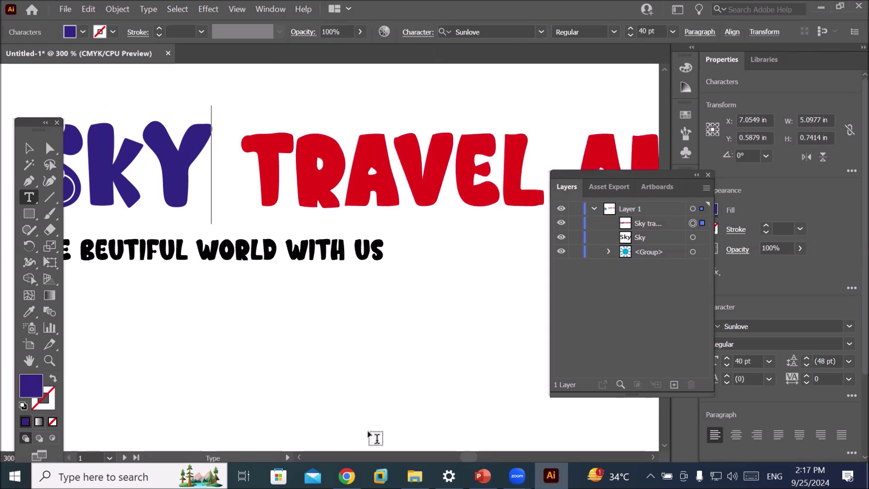
Step: Select the word SKY in the heading and raise its vertical scale to 123%
{"action": "scroll", "coordinate": [297, 451], "scroll_direction": "left", "scroll_amount": 5}
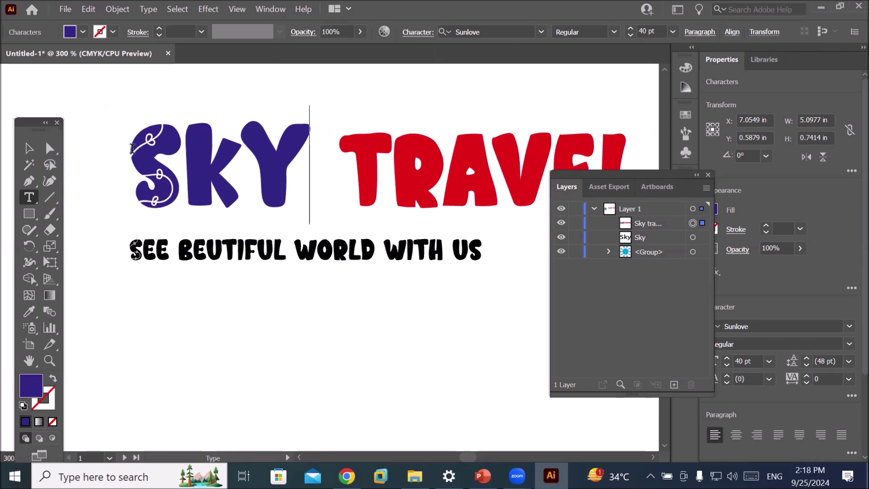
{"action": "left_click_drag", "start_coordinate": [159, 151], "coordinate": [293, 165]}
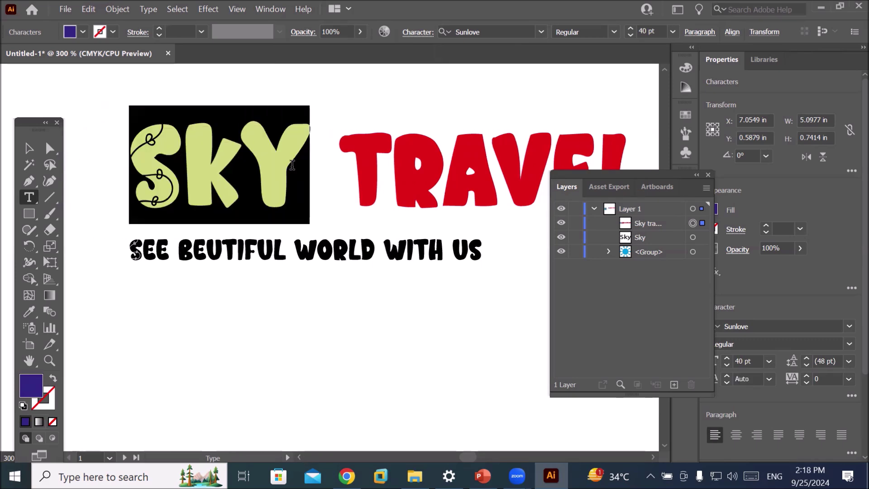
{"action": "left_click", "coordinate": [422, 33]}
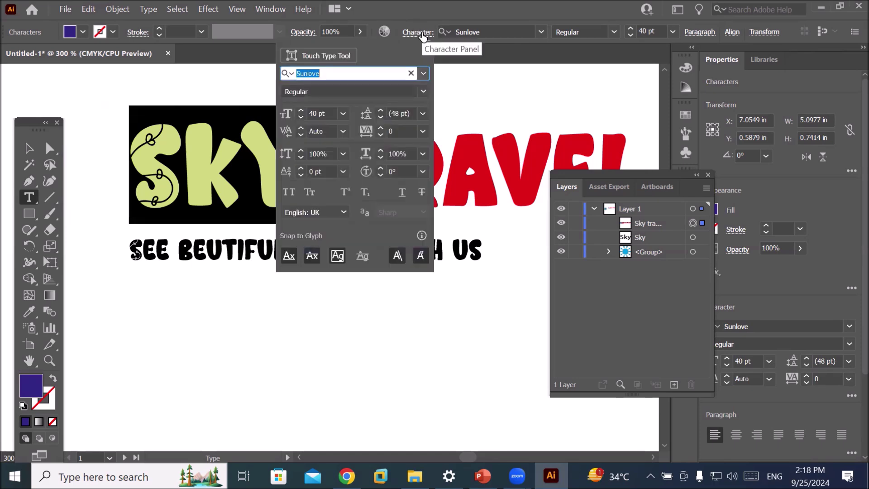
{"action": "left_click", "coordinate": [300, 151]}
{"action": "left_click", "coordinate": [300, 151]}
{"action": "left_click", "coordinate": [300, 151]}
{"action": "left_click", "coordinate": [300, 151]}
{"action": "left_click", "coordinate": [300, 151]}
{"action": "left_click", "coordinate": [300, 151]}
{"action": "left_click", "coordinate": [300, 151]}
{"action": "left_click", "coordinate": [300, 151]}
{"action": "left_click", "coordinate": [300, 151]}
{"action": "left_click", "coordinate": [300, 151]}
{"action": "left_click", "coordinate": [300, 151]}
{"action": "left_click", "coordinate": [300, 151]}
{"action": "left_click", "coordinate": [300, 152]}
{"action": "left_click", "coordinate": [300, 152]}
{"action": "left_click", "coordinate": [300, 151]}
{"action": "left_click", "coordinate": [300, 151]}
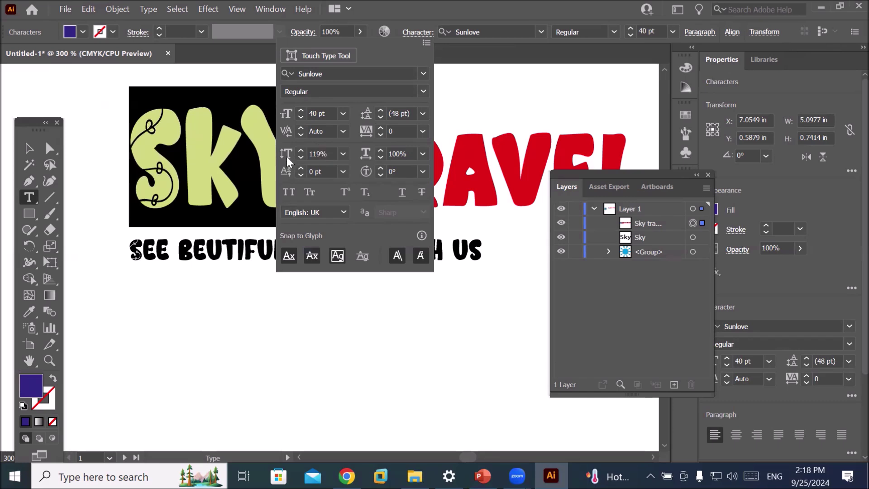
{"action": "left_click", "coordinate": [301, 150]}
{"action": "left_click", "coordinate": [301, 151]}
{"action": "left_click", "coordinate": [301, 150]}
{"action": "left_click", "coordinate": [301, 151]}
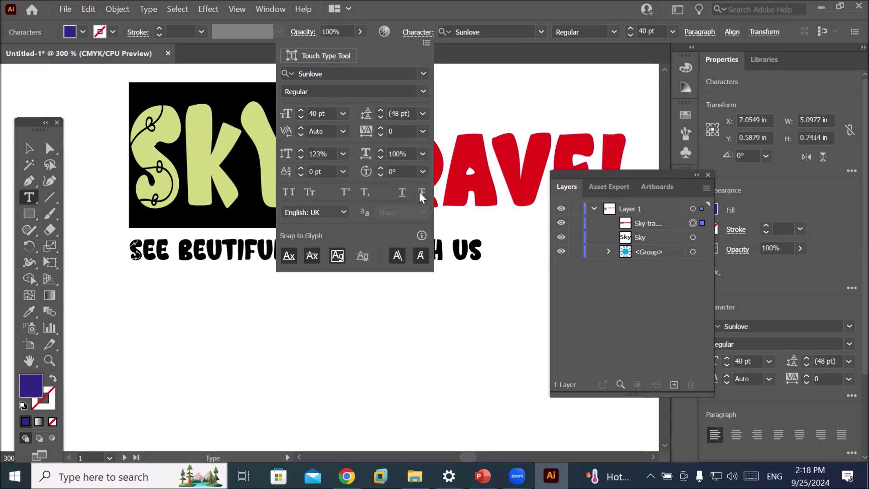
Step: Set the horizontal scale of the selected word SKY to 139%
{"action": "left_click", "coordinate": [415, 154]}
{"action": "key", "text": "Up"}
{"action": "key", "text": "Up"}
{"action": "key", "text": "Up"}
{"action": "key", "text": "Up"}
{"action": "key", "text": "Up"}
{"action": "key", "text": "Up"}
{"action": "key", "text": "Up"}
{"action": "key", "text": "Up"}
{"action": "key", "text": "Up"}
{"action": "key", "text": "Up"}
{"action": "key", "text": "Up"}
{"action": "key", "text": "Up"}
{"action": "key", "text": "Up"}
{"action": "key", "text": "Up"}
{"action": "key", "text": "Up"}
{"action": "key", "text": "Up"}
{"action": "key", "text": "Up"}
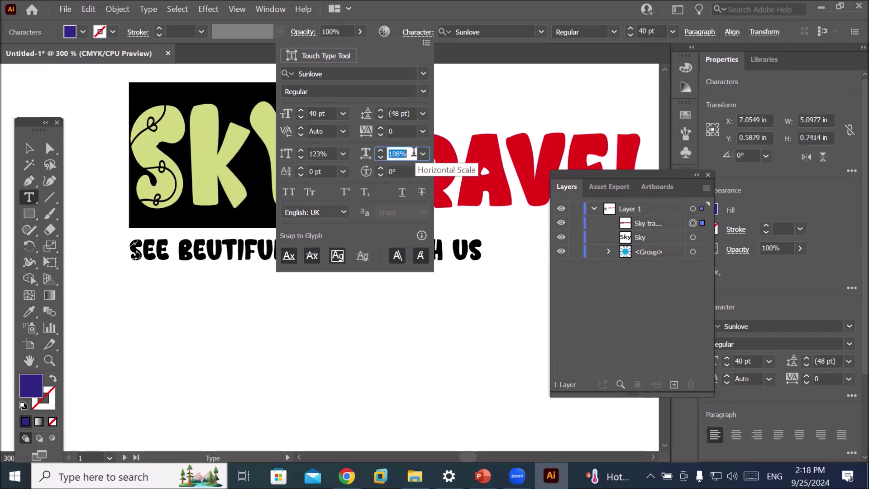
{"action": "key", "text": "Up"}
{"action": "key", "text": "Up"}
{"action": "key", "text": "Up"}
{"action": "key", "text": "Up"}
{"action": "key", "text": "Up"}
{"action": "key", "text": "Up"}
{"action": "key", "text": "Up"}
{"action": "key", "text": "Up"}
{"action": "key", "text": "Up"}
{"action": "key", "text": "Up"}
{"action": "key", "text": "Up"}
{"action": "key", "text": "Up"}
{"action": "key", "text": "Up"}
{"action": "key", "text": "Up"}
{"action": "key", "text": "Up"}
{"action": "key", "text": "Up"}
{"action": "key", "text": "Up"}
{"action": "key", "text": "Up"}
{"action": "key", "text": "Up"}
{"action": "key", "text": "Up"}
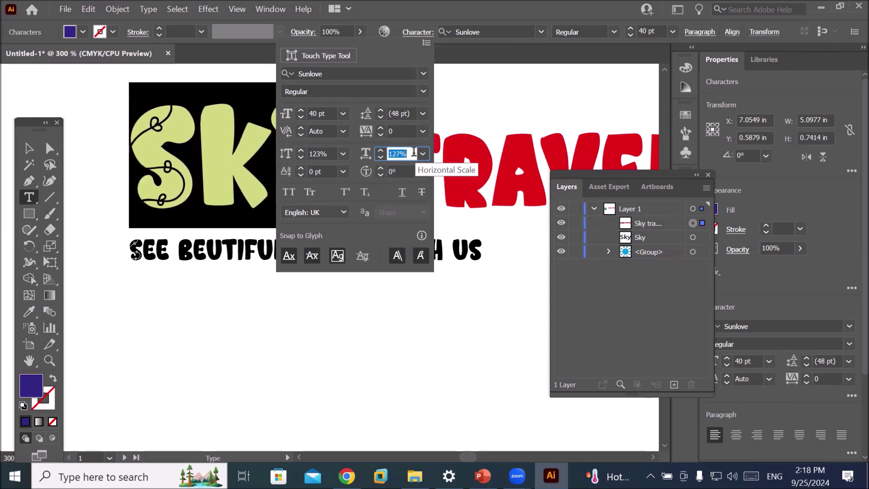
{"action": "key", "text": "Up"}
{"action": "key", "text": "Up"}
{"action": "key", "text": "Up"}
{"action": "key", "text": "Up"}
{"action": "key", "text": "Up"}
{"action": "key", "text": "Up"}
{"action": "key", "text": "Up"}
{"action": "key", "text": "Up"}
{"action": "key", "text": "Up"}
{"action": "key", "text": "Up"}
{"action": "key", "text": "Up"}
{"action": "key", "text": "Up"}
{"action": "key", "text": "Up"}
{"action": "key", "text": "Up"}
{"action": "key", "text": "Up"}
{"action": "key", "text": "Up"}
{"action": "key", "text": "Up"}
{"action": "key", "text": "Up"}
{"action": "key", "text": "Up"}
{"action": "key", "text": "Up"}
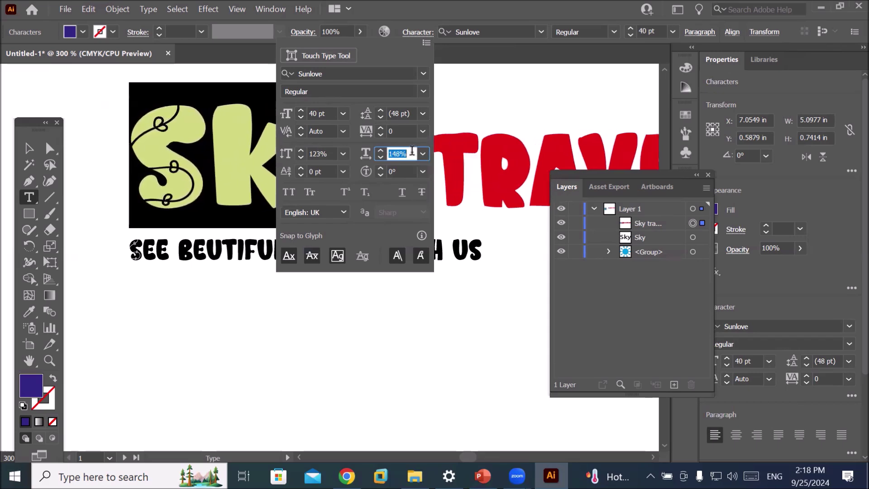
{"action": "key", "text": "Down"}
{"action": "key", "text": "Down"}
{"action": "key", "text": "Down"}
{"action": "key", "text": "Down"}
{"action": "key", "text": "Down"}
{"action": "key", "text": "Down"}
{"action": "key", "text": "Down"}
{"action": "key", "text": "Down"}
{"action": "key", "text": "Down"}
{"action": "key", "text": "Down"}
{"action": "key", "text": "Down"}
{"action": "key", "text": "Down"}
{"action": "key", "text": "Down"}
{"action": "key", "text": "Down"}
{"action": "key", "text": "Down"}
{"action": "key", "text": "Down"}
{"action": "key", "text": "Down"}
{"action": "key", "text": "Down"}
{"action": "key", "text": "Down"}
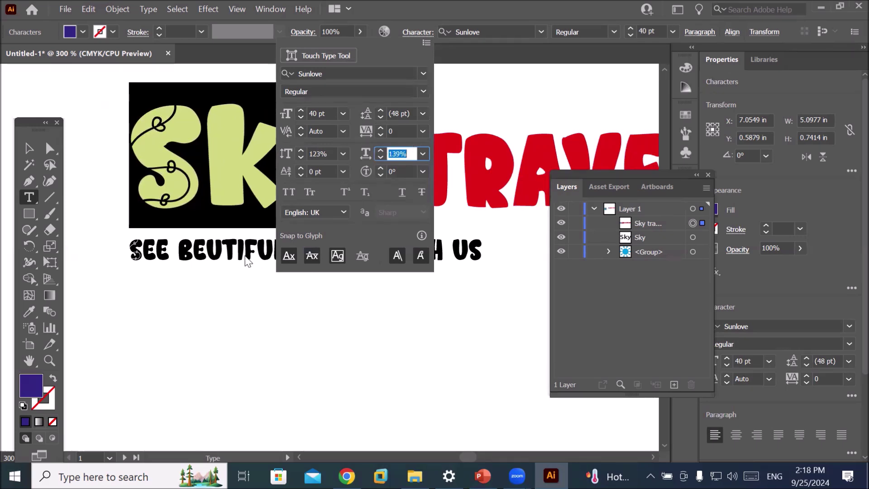
Step: Try extra spaces inside BEUTIFUL and before WORLD in the tagline and delete them again
{"action": "left_click", "coordinate": [248, 261]}
{"action": "left_click", "coordinate": [248, 261]}
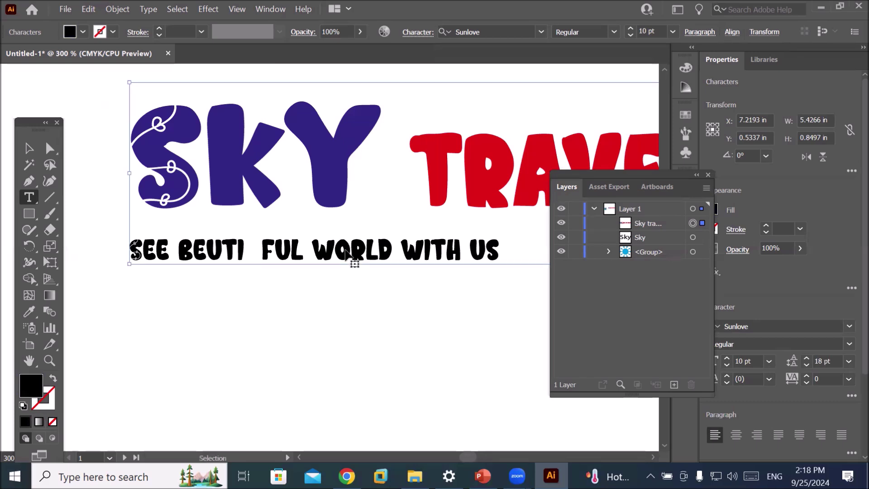
{"action": "key", "text": "BackSpace"}
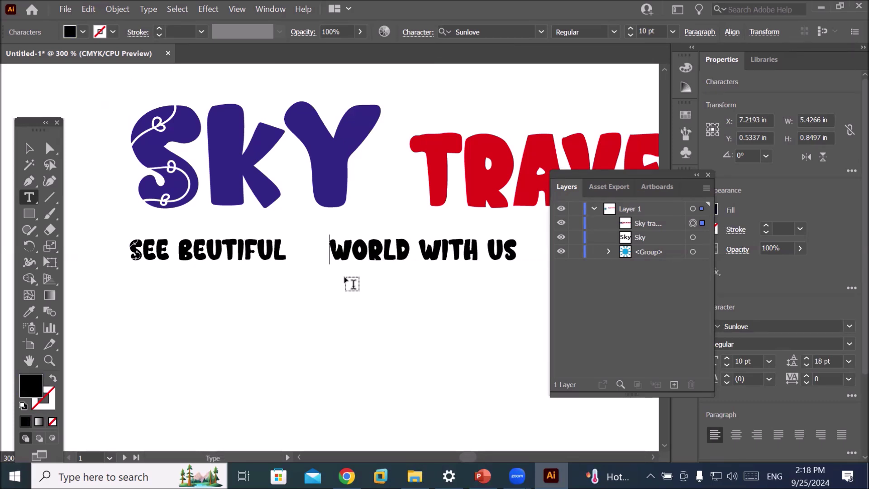
{"action": "key", "text": "BackSpace"}
{"action": "key", "text": "BackSpace"}
{"action": "key", "text": "BackSpace"}
{"action": "key", "text": "BackSpace"}
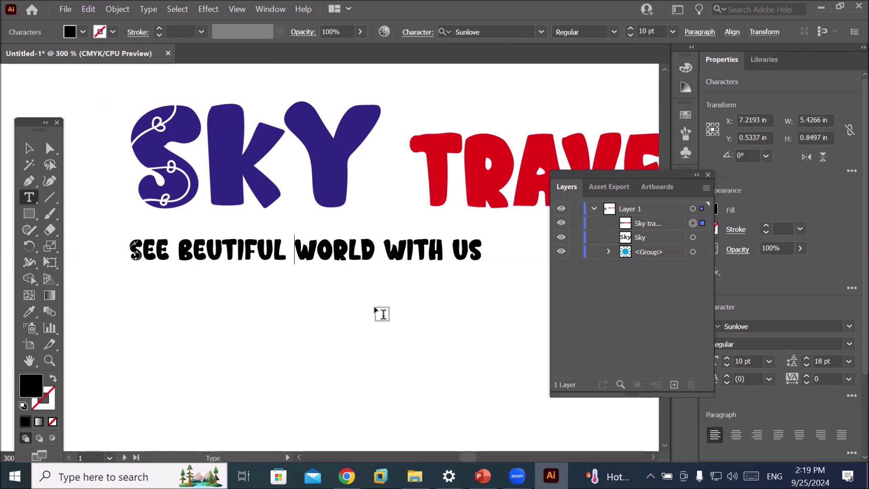
Step: Collapse the floating Layers group and deselect the heading text to show the full heading
{"action": "left_click", "coordinate": [30, 148]}
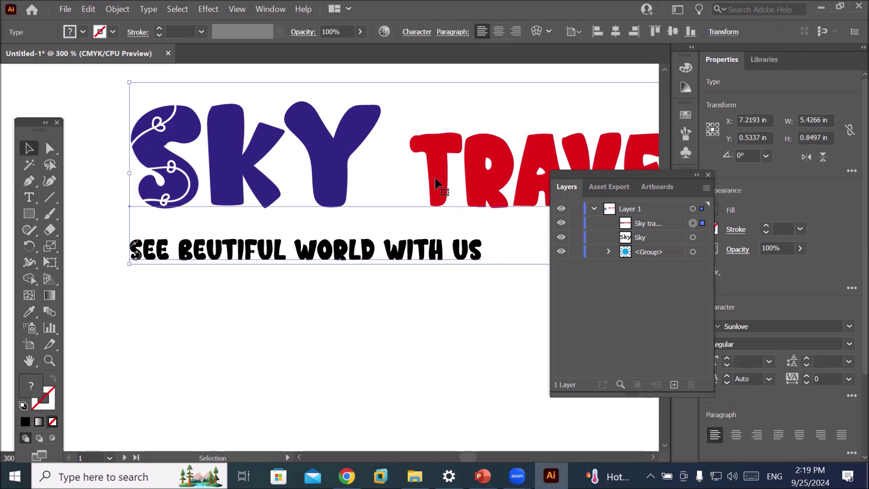
{"action": "left_click", "coordinate": [664, 68]}
{"action": "scroll", "coordinate": [662, 66], "scroll_direction": "up", "scroll_amount": 5}
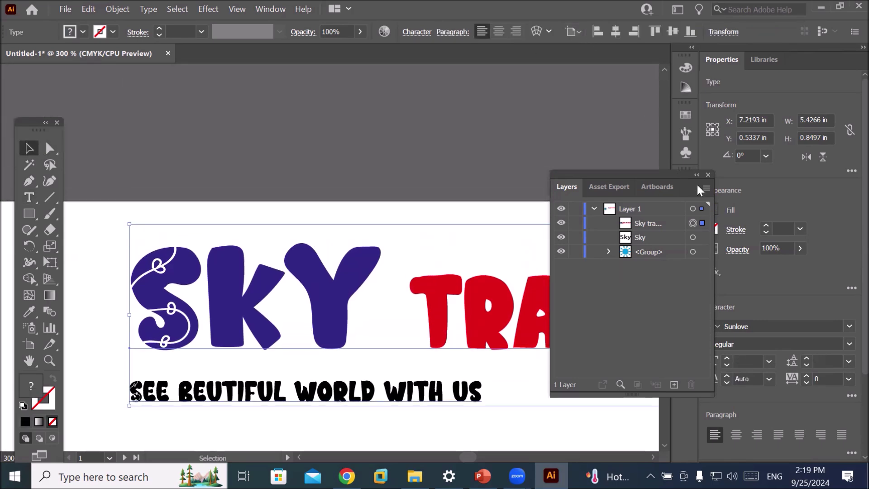
{"action": "left_click", "coordinate": [697, 175]}
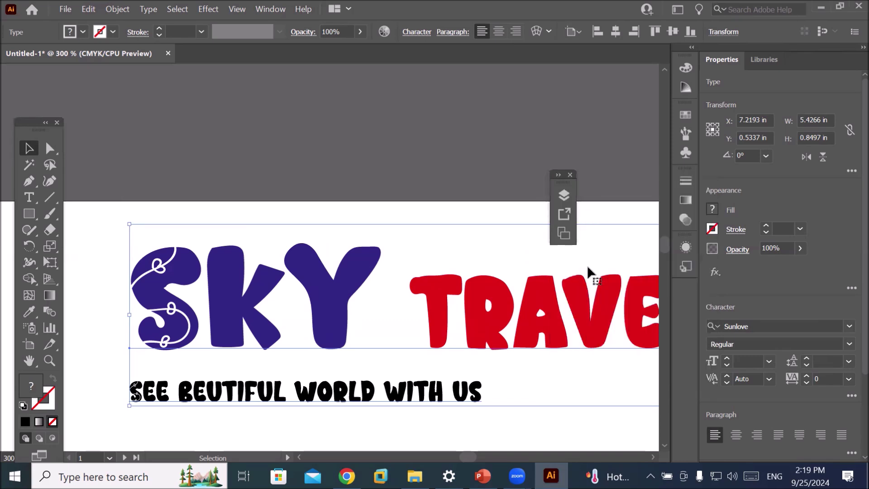
{"action": "scroll", "coordinate": [502, 374], "scroll_direction": "down", "scroll_amount": 2}
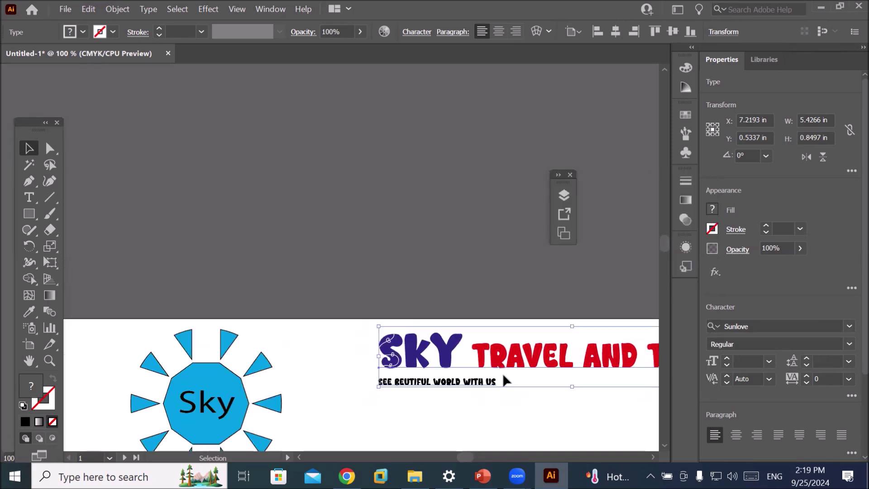
{"action": "left_click", "coordinate": [553, 417]}
{"action": "left_click_drag", "start_coordinate": [571, 425], "coordinate": [343, 353]}
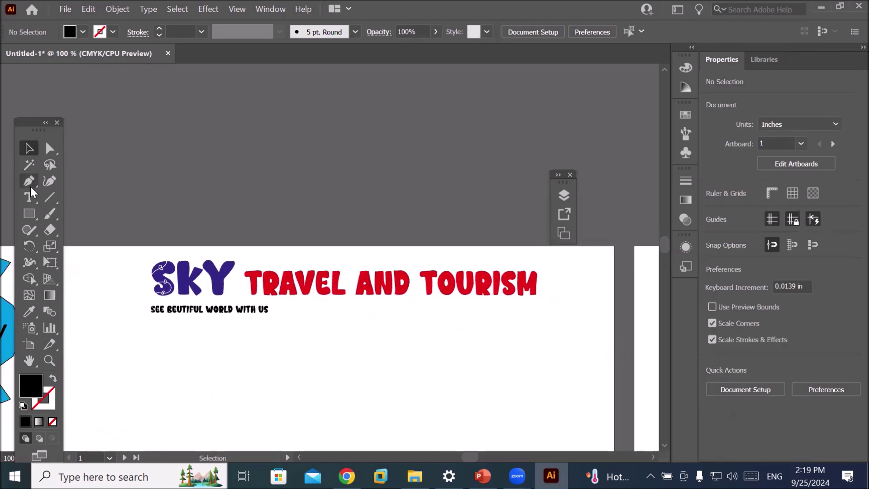
Step: Practise selecting single words such as WORLD, TRAVEL and TOURISM, part of the tagline, and the whole heading line
{"action": "left_click", "coordinate": [26, 198]}
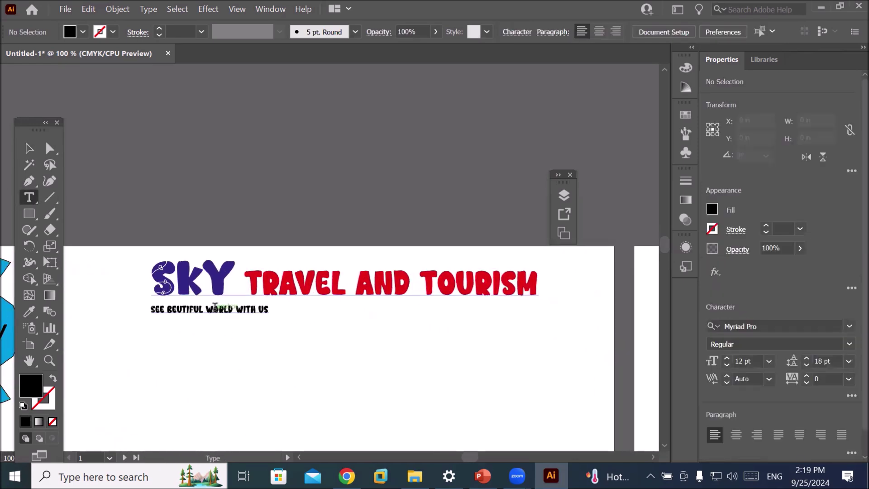
{"action": "double_click", "coordinate": [215, 309]}
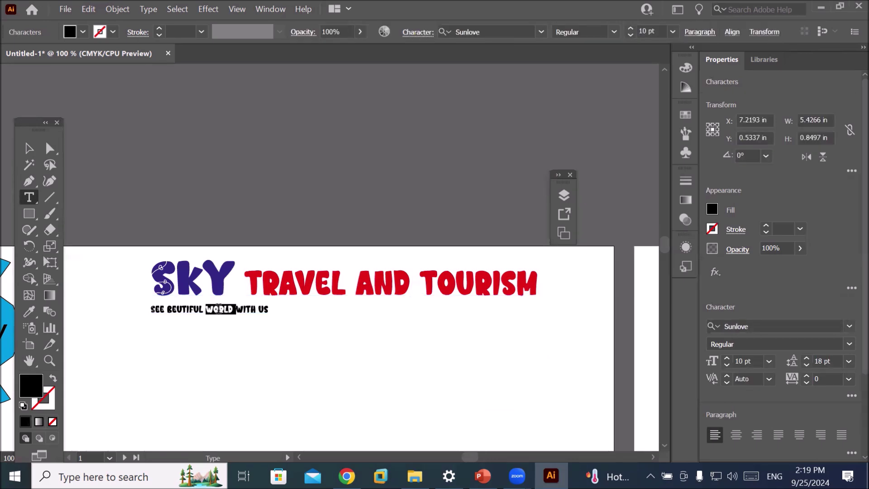
{"action": "triple_click", "coordinate": [219, 309]}
{"action": "left_click", "coordinate": [273, 322]}
{"action": "left_click_drag", "start_coordinate": [268, 310], "coordinate": [162, 311]}
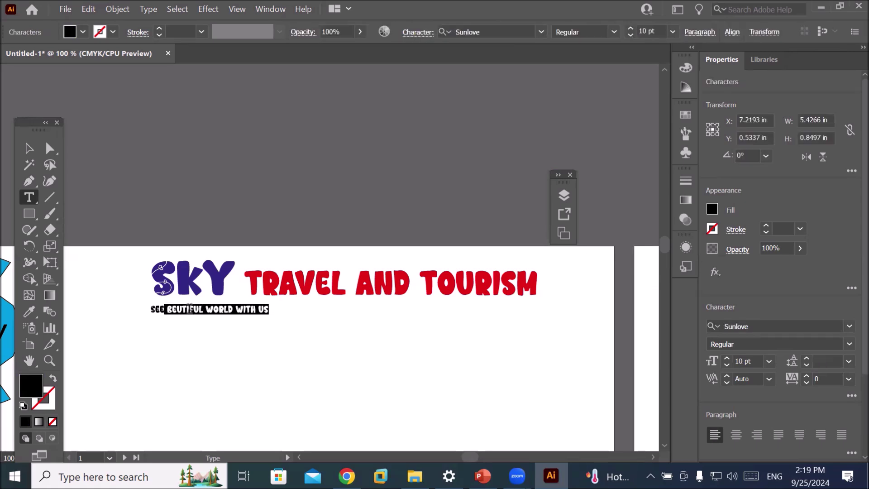
{"action": "double_click", "coordinate": [185, 309]}
{"action": "double_click", "coordinate": [277, 284]}
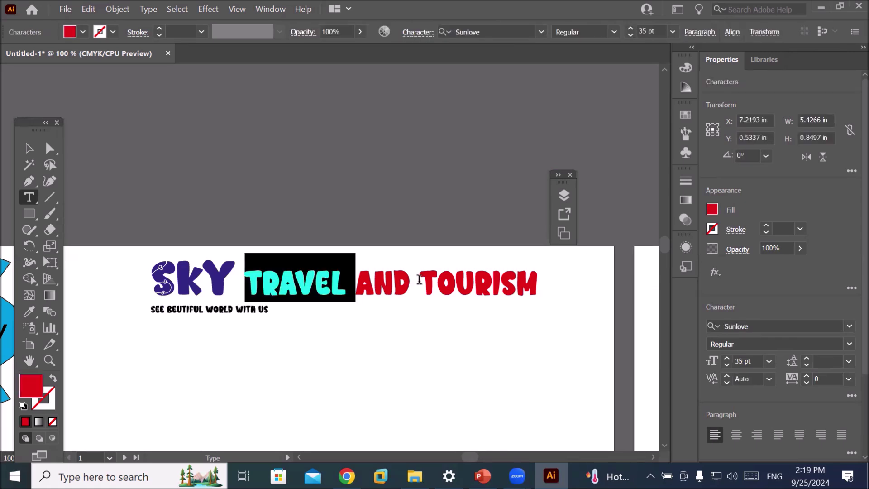
{"action": "double_click", "coordinate": [467, 286]}
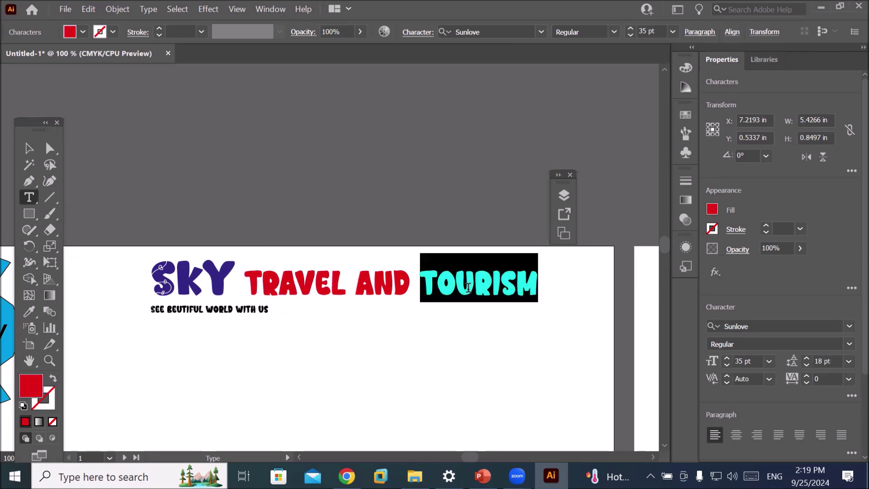
{"action": "triple_click", "coordinate": [385, 284]}
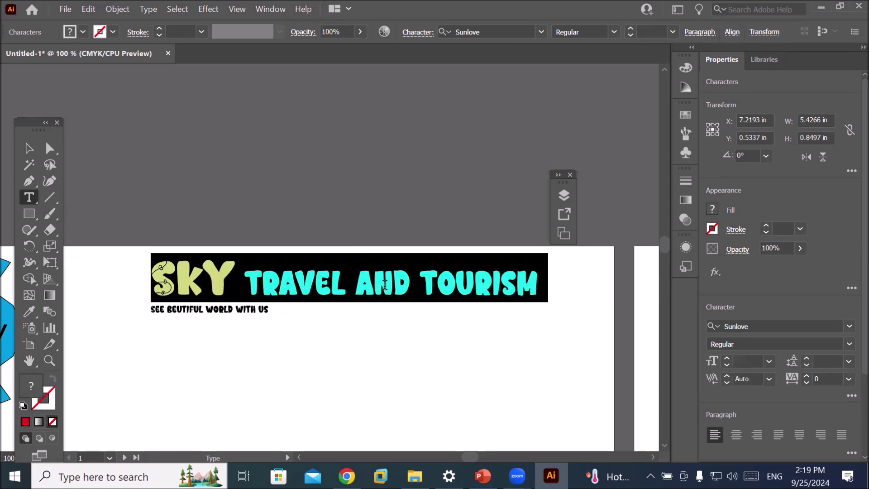
Step: Select the whole tagline SEE BEUTIFUL WORLD WITH US and set its horizontal scale to 270%
{"action": "left_click", "coordinate": [230, 309]}
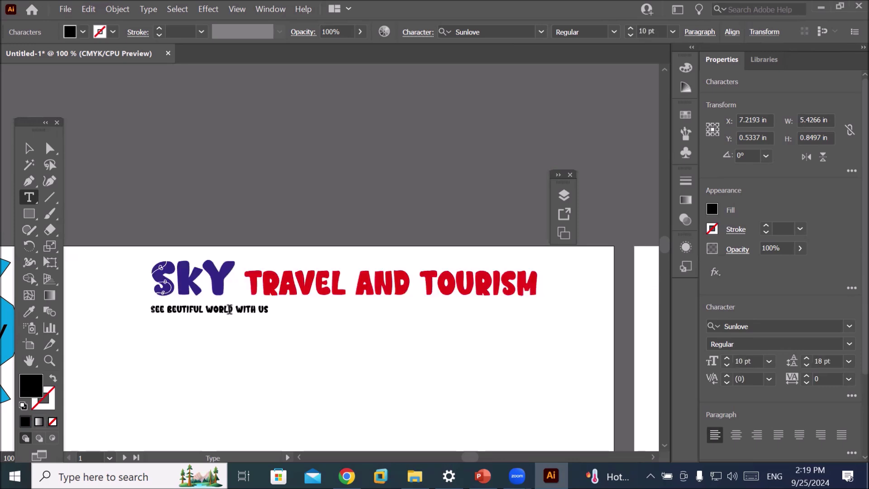
{"action": "triple_click", "coordinate": [229, 309]}
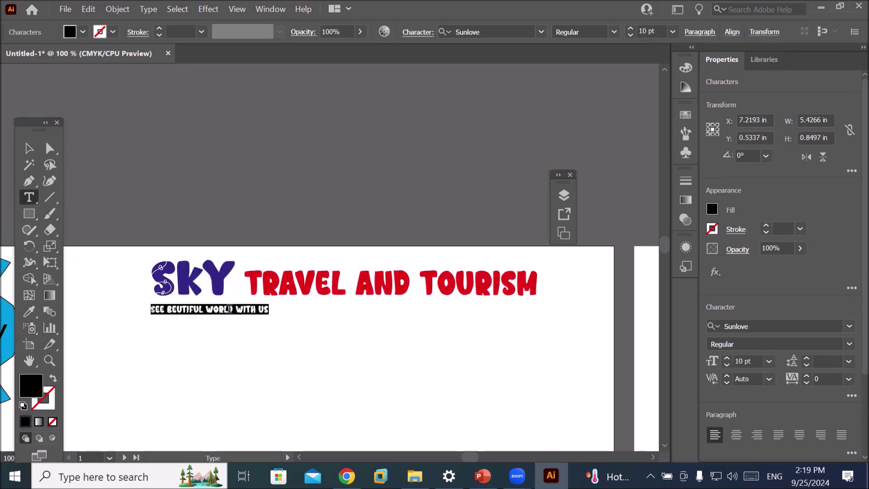
{"action": "left_click", "coordinate": [416, 36]}
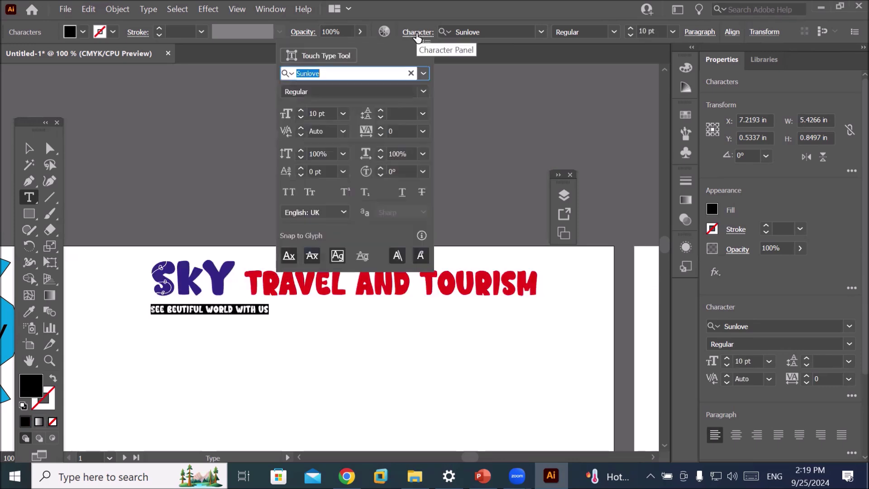
{"action": "double_click", "coordinate": [380, 151]}
{"action": "left_click_drag", "start_coordinate": [380, 151], "coordinate": [381, 154]}
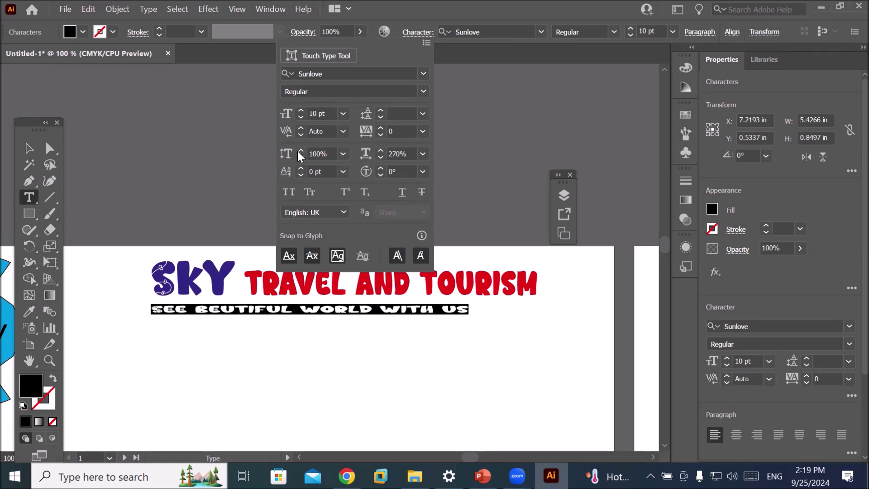
Step: Set the selected tagline's vertical scale to 171% and its tracking to 92
{"action": "left_click_drag", "start_coordinate": [300, 150], "coordinate": [303, 150]}
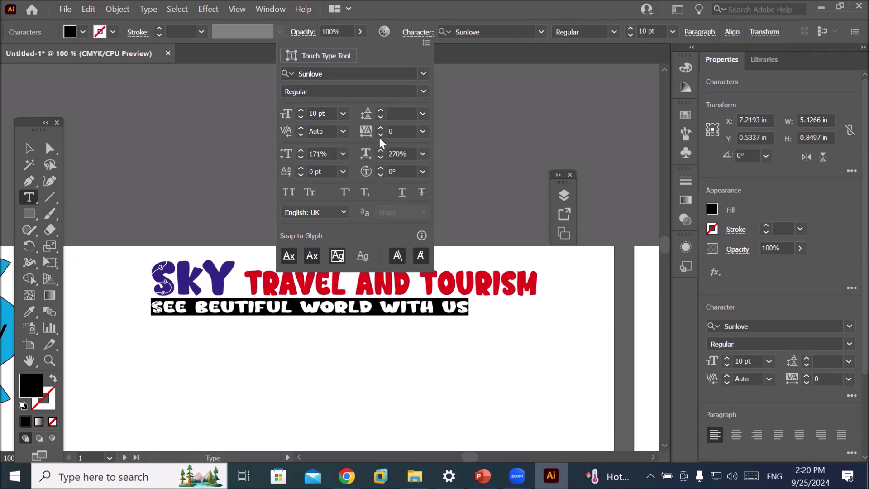
{"action": "left_click", "coordinate": [402, 132]}
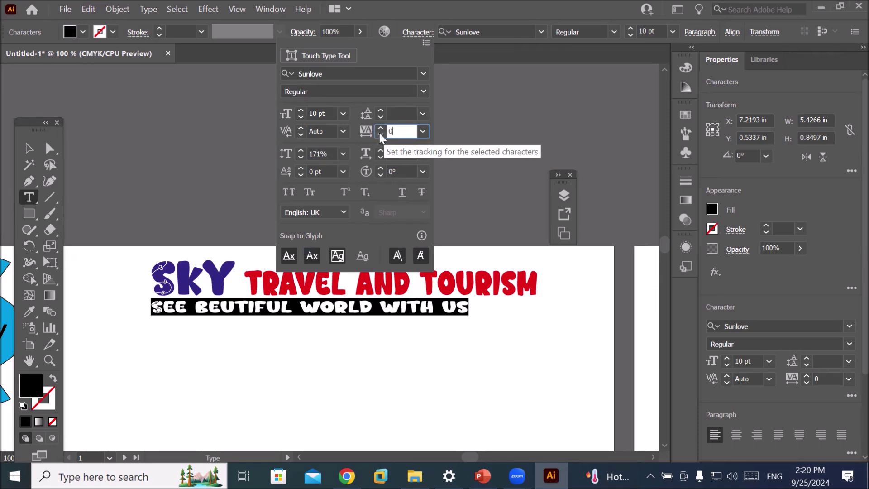
{"action": "left_click_drag", "start_coordinate": [381, 130], "coordinate": [381, 130]}
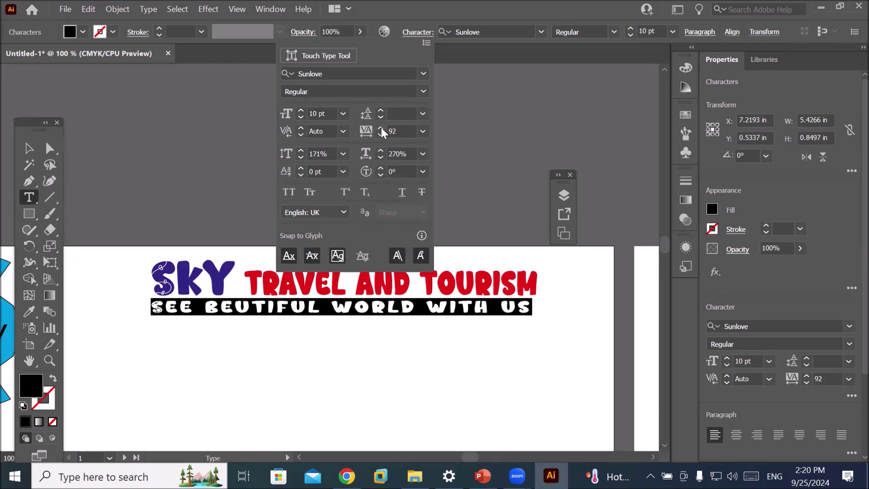
Step: Review the horizontal scale, vertical scale and tracking values of the selected tagline
{"action": "left_click", "coordinate": [397, 153]}
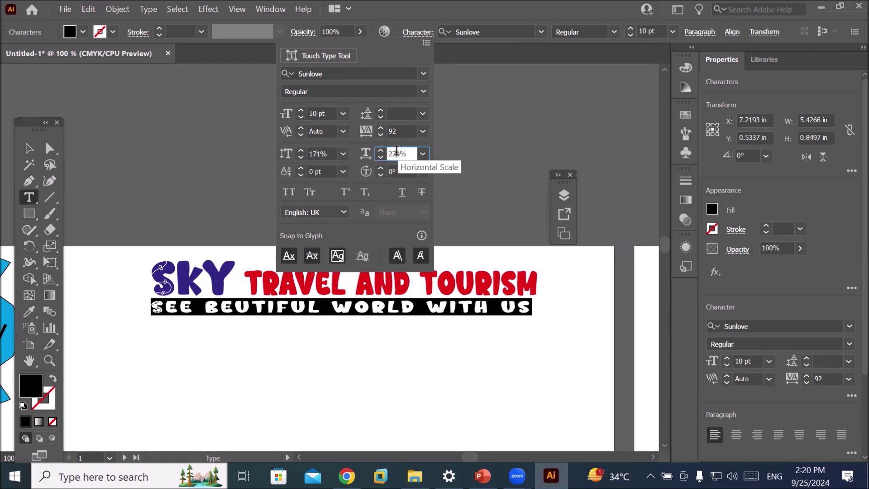
{"action": "left_click", "coordinate": [327, 152]}
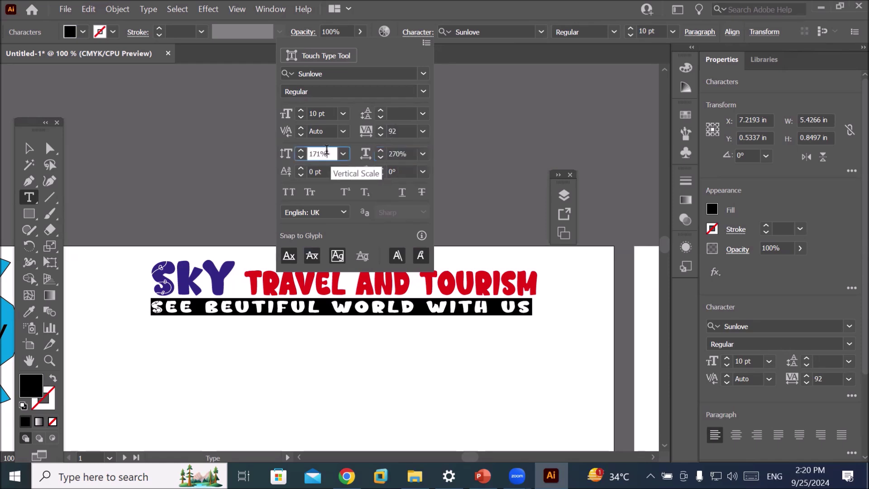
{"action": "left_click", "coordinate": [401, 131]}
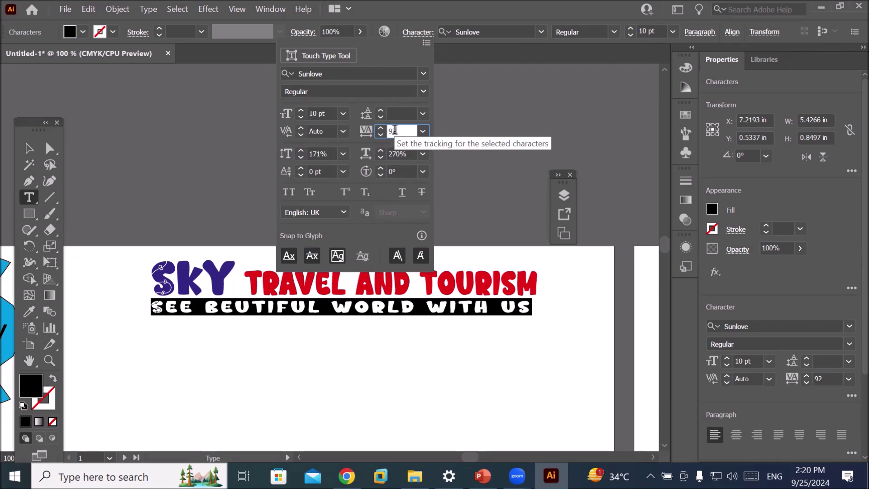
{"action": "left_click_drag", "start_coordinate": [394, 131], "coordinate": [372, 131]}
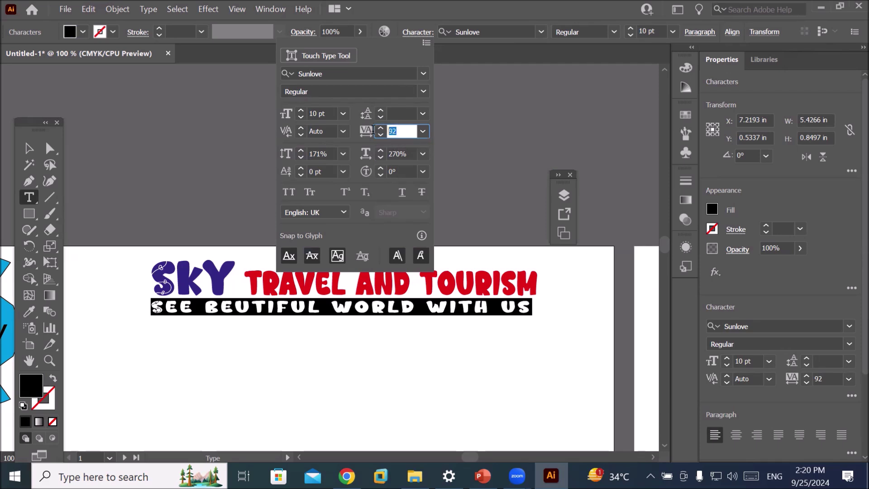
{"action": "left_click", "coordinate": [405, 152]}
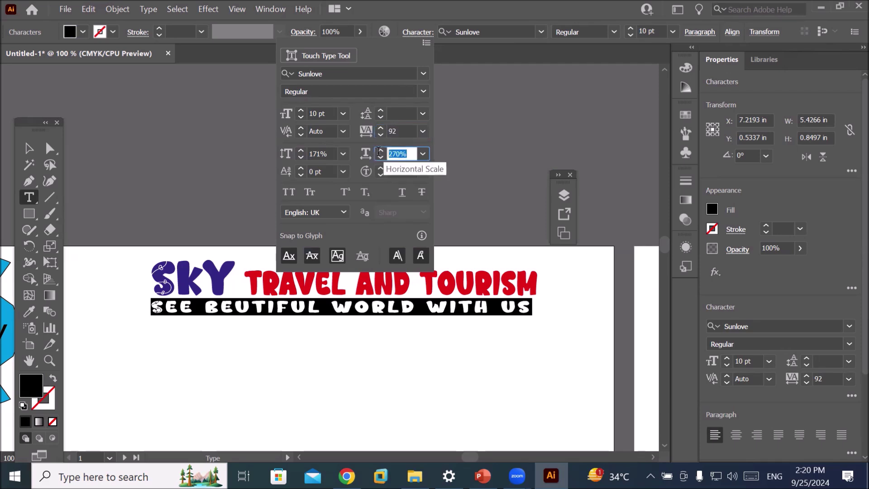
Step: Select the word SKY in the heading and set its character rotation to 12°
{"action": "left_click", "coordinate": [329, 153]}
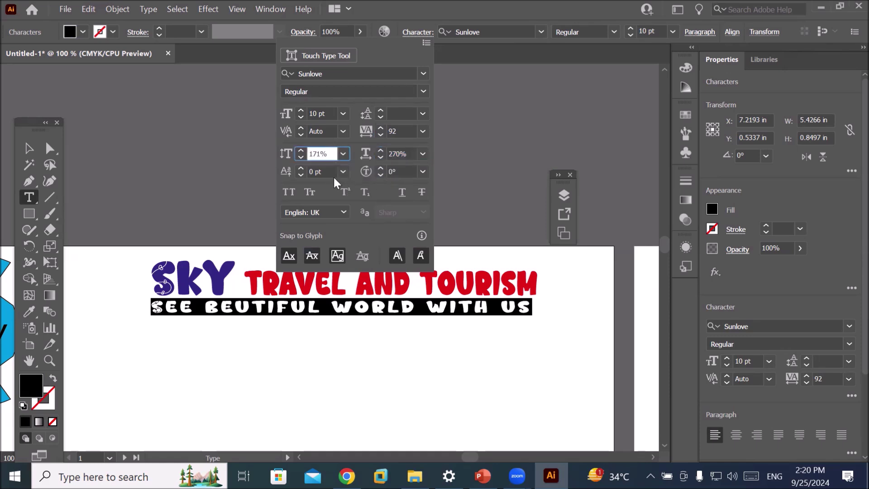
{"action": "left_click", "coordinate": [189, 283]}
{"action": "double_click", "coordinate": [191, 275]}
{"action": "left_click", "coordinate": [191, 275]}
{"action": "double_click", "coordinate": [191, 276]}
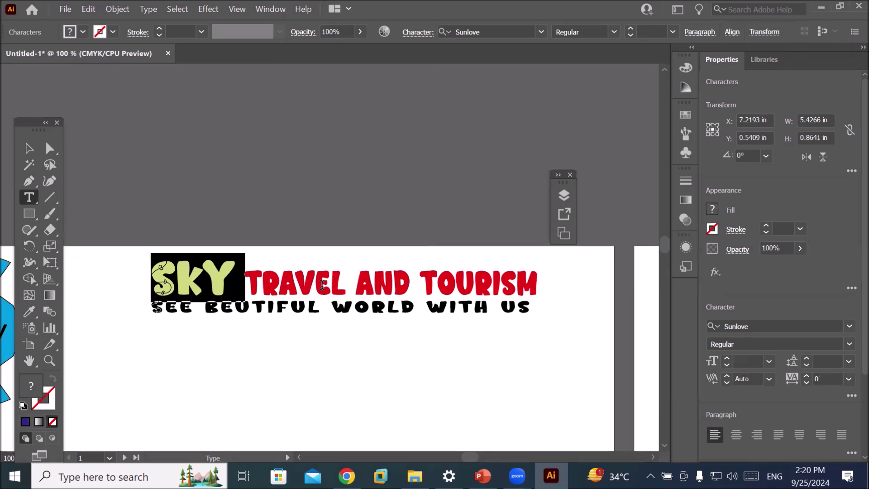
{"action": "left_click", "coordinate": [415, 32]}
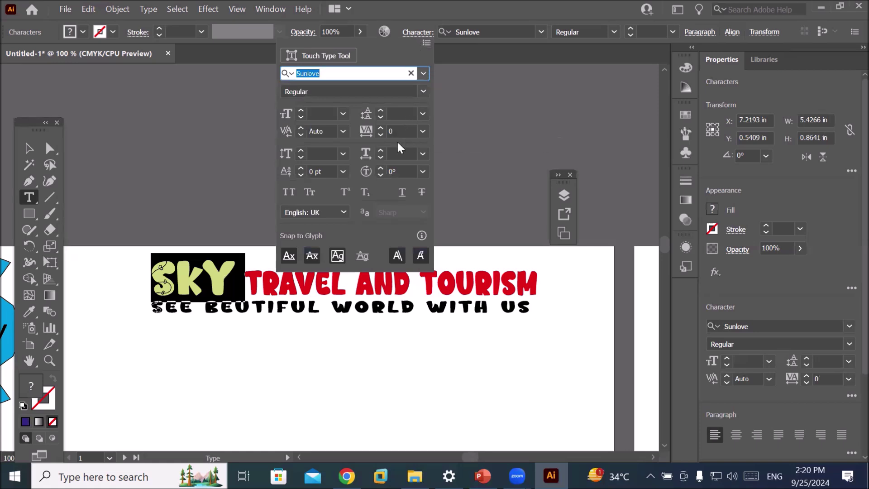
{"action": "left_click", "coordinate": [381, 169]}
{"action": "left_click", "coordinate": [380, 168]}
{"action": "left_click", "coordinate": [380, 168]}
{"action": "left_click", "coordinate": [380, 169]}
{"action": "left_click", "coordinate": [380, 169]}
{"action": "left_click", "coordinate": [381, 169]}
{"action": "left_click", "coordinate": [381, 170]}
{"action": "left_click", "coordinate": [380, 170]}
{"action": "left_click", "coordinate": [380, 170]}
{"action": "left_click", "coordinate": [380, 169]}
{"action": "left_click", "coordinate": [380, 169]}
{"action": "left_click", "coordinate": [380, 169]}
{"action": "left_click", "coordinate": [380, 169]}
{"action": "left_click", "coordinate": [380, 169]}
{"action": "left_click", "coordinate": [381, 169]}
{"action": "left_click", "coordinate": [380, 170]}
{"action": "left_click", "coordinate": [380, 169]}
{"action": "left_click", "coordinate": [380, 169]}
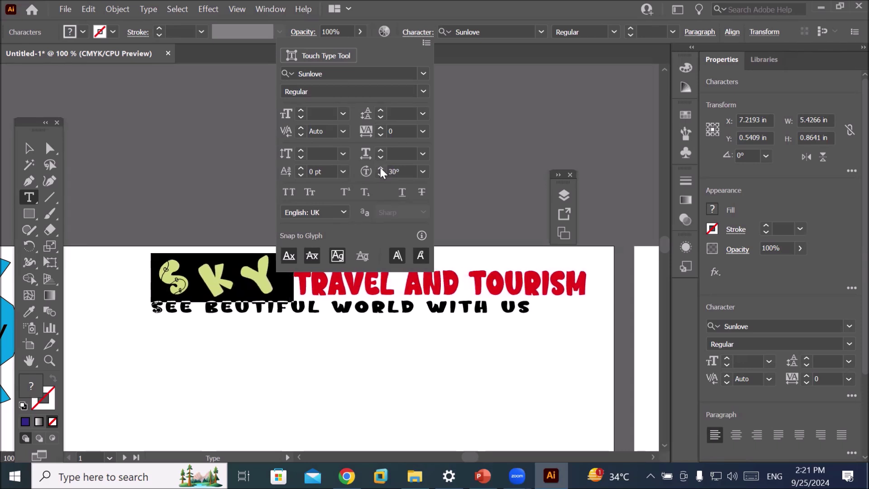
{"action": "left_click", "coordinate": [380, 168]}
{"action": "left_click", "coordinate": [380, 168]}
{"action": "left_click", "coordinate": [381, 169]}
{"action": "left_click", "coordinate": [380, 169]}
{"action": "left_click", "coordinate": [380, 169]}
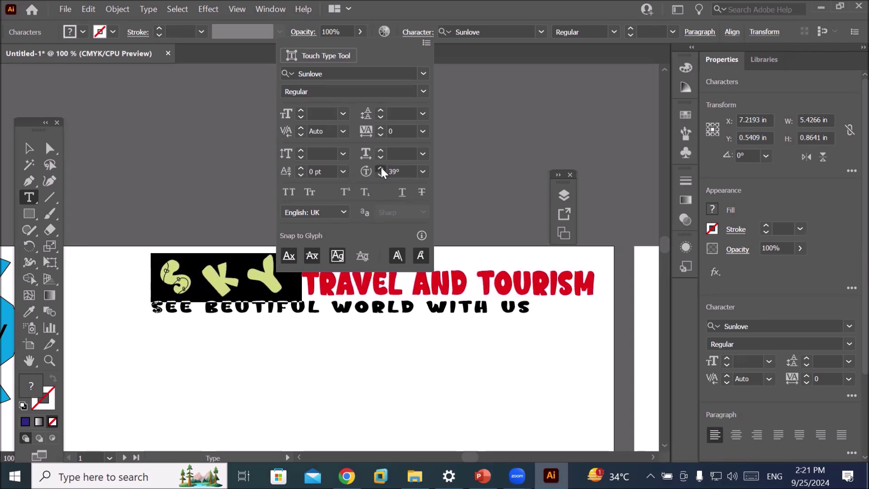
{"action": "left_click", "coordinate": [380, 170]}
{"action": "left_click", "coordinate": [380, 169]}
{"action": "left_click", "coordinate": [380, 170]}
{"action": "left_click", "coordinate": [380, 169]}
{"action": "left_click", "coordinate": [381, 169]}
{"action": "left_click", "coordinate": [380, 170]}
{"action": "left_click", "coordinate": [381, 169]}
{"action": "left_click", "coordinate": [381, 169]}
{"action": "left_click_drag", "start_coordinate": [381, 175], "coordinate": [381, 175]}
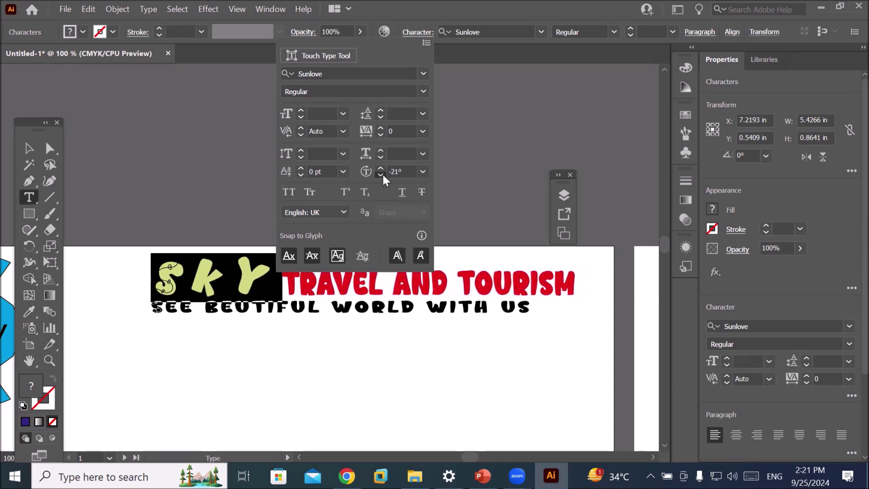
{"action": "left_click_drag", "start_coordinate": [381, 174], "coordinate": [381, 168]}
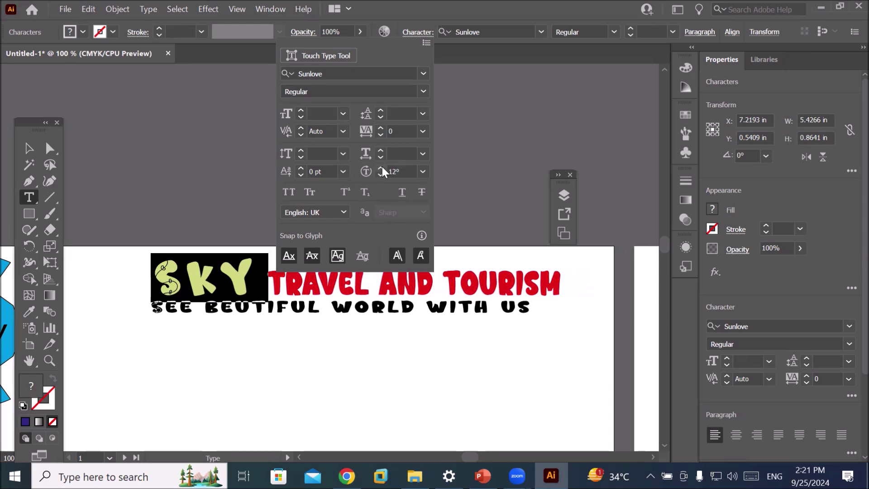
Step: Set the baseline shift of the selected word SKY to 3 pt
{"action": "left_click", "coordinate": [301, 168]}
{"action": "left_click", "coordinate": [301, 168]}
{"action": "left_click", "coordinate": [301, 168]}
{"action": "left_click", "coordinate": [301, 168]}
{"action": "left_click", "coordinate": [300, 168]}
{"action": "left_click", "coordinate": [300, 167]}
{"action": "left_click", "coordinate": [301, 168]}
{"action": "left_click", "coordinate": [300, 167]}
{"action": "left_click", "coordinate": [301, 168]}
{"action": "left_click", "coordinate": [301, 168]}
{"action": "left_click", "coordinate": [298, 175]}
{"action": "left_click", "coordinate": [298, 175]}
{"action": "left_click", "coordinate": [298, 175]}
{"action": "left_click", "coordinate": [298, 175]}
{"action": "left_click", "coordinate": [297, 175]}
{"action": "left_click", "coordinate": [297, 175]}
{"action": "left_click", "coordinate": [298, 176]}
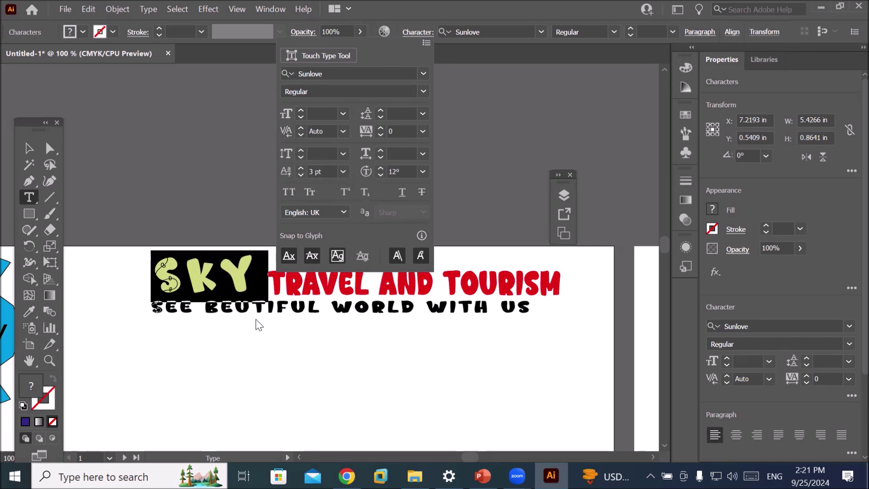
Step: Correct the spelling of BEUTIFUL in the tagline to BEAUTIFUL
{"action": "left_click", "coordinate": [270, 312]}
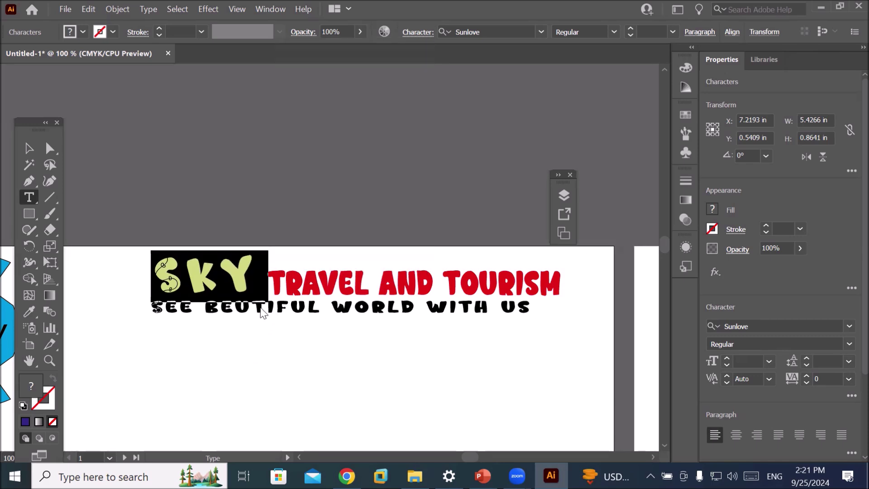
{"action": "double_click", "coordinate": [260, 306]}
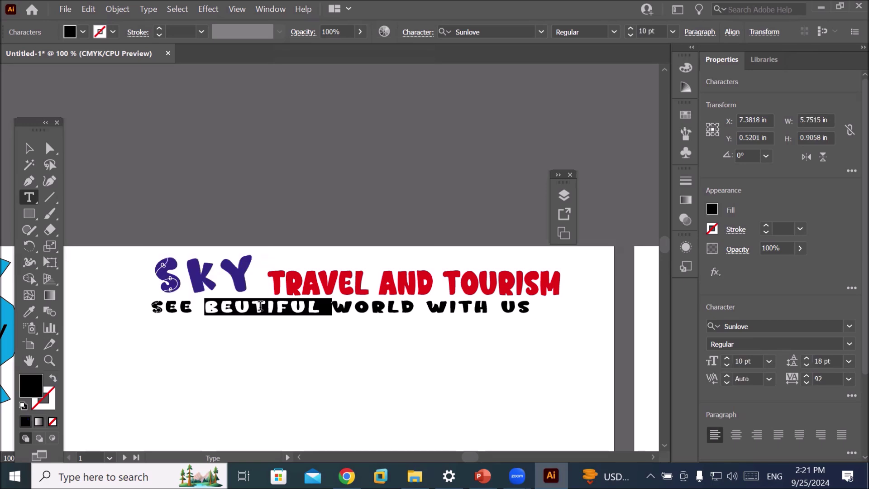
{"action": "left_click", "coordinate": [236, 306]}
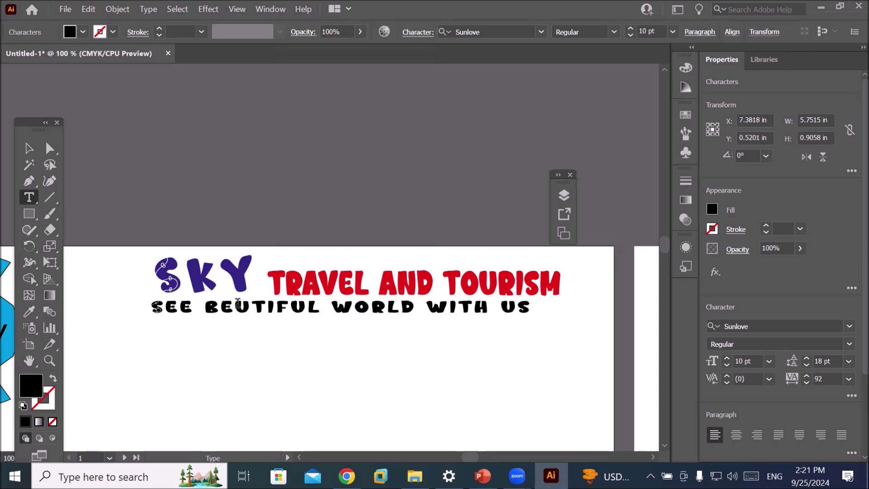
{"action": "type", "text": "A"}
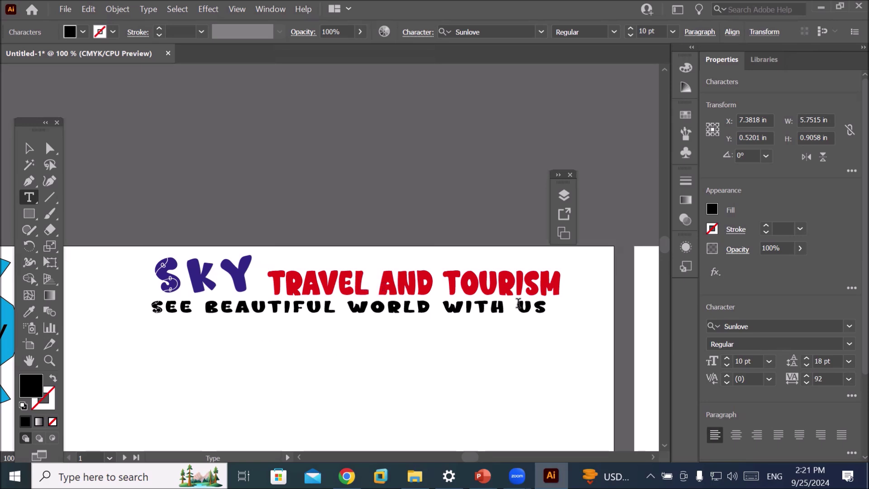
Step: Select the whole tagline SEE BEAUTIFUL WORLD WITH US and set its baseline shift to 16 pt
{"action": "left_click_drag", "start_coordinate": [547, 307], "coordinate": [150, 308]}
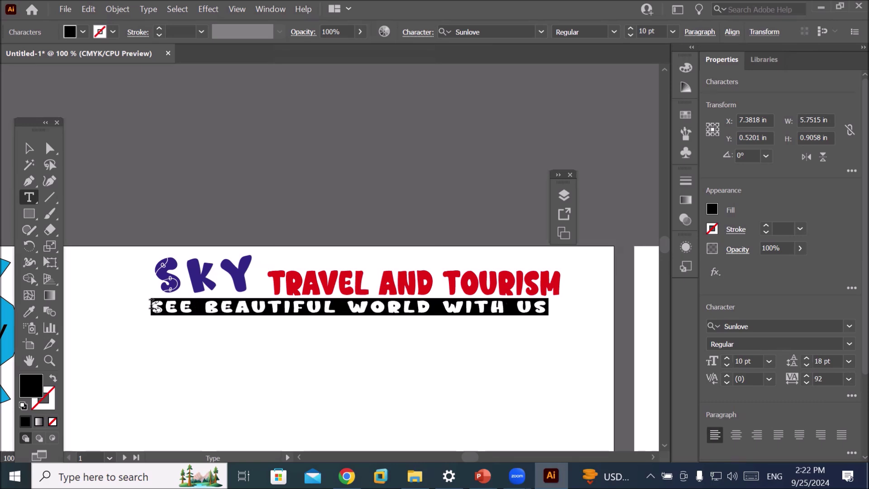
{"action": "left_click", "coordinate": [414, 32]}
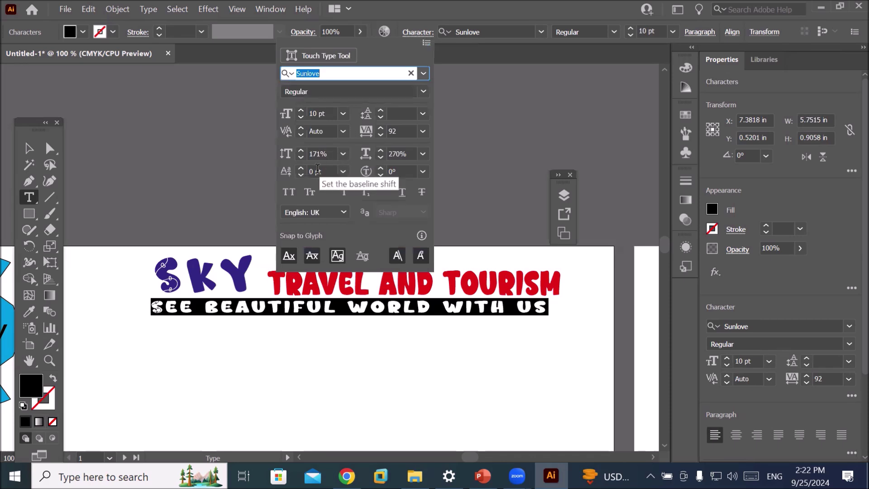
{"action": "left_click", "coordinate": [301, 169]}
{"action": "left_click", "coordinate": [301, 169]}
{"action": "left_click", "coordinate": [301, 169]}
{"action": "left_click", "coordinate": [301, 170]}
{"action": "left_click", "coordinate": [301, 169]}
{"action": "left_click", "coordinate": [300, 169]}
{"action": "left_click", "coordinate": [301, 169]}
{"action": "left_click", "coordinate": [301, 169]}
{"action": "left_click", "coordinate": [301, 169]}
{"action": "left_click", "coordinate": [301, 169]}
{"action": "left_click", "coordinate": [301, 170]}
{"action": "left_click", "coordinate": [301, 170]}
{"action": "left_click", "coordinate": [301, 170]}
{"action": "left_click", "coordinate": [301, 169]}
{"action": "left_click", "coordinate": [301, 169]}
{"action": "left_click", "coordinate": [301, 169]}
{"action": "left_click", "coordinate": [301, 169]}
{"action": "left_click", "coordinate": [301, 169]}
{"action": "left_click", "coordinate": [301, 169]}
{"action": "left_click", "coordinate": [301, 170]}
{"action": "left_click", "coordinate": [301, 170]}
{"action": "left_click", "coordinate": [301, 169]}
{"action": "left_click", "coordinate": [301, 169]}
{"action": "left_click", "coordinate": [301, 169]}
{"action": "left_click", "coordinate": [301, 169]}
{"action": "left_click", "coordinate": [301, 169]}
{"action": "left_click", "coordinate": [301, 169]}
{"action": "left_click", "coordinate": [301, 169]}
{"action": "left_click", "coordinate": [301, 169]}
{"action": "left_click", "coordinate": [302, 170]}
{"action": "left_click", "coordinate": [303, 170]}
{"action": "left_click", "coordinate": [303, 170]}
{"action": "left_click", "coordinate": [302, 169]}
{"action": "left_click", "coordinate": [303, 169]}
{"action": "left_click", "coordinate": [303, 170]}
{"action": "left_click", "coordinate": [303, 169]}
{"action": "left_click", "coordinate": [303, 169]}
{"action": "left_click", "coordinate": [301, 169]}
{"action": "left_click", "coordinate": [301, 168]}
{"action": "left_click", "coordinate": [301, 169]}
{"action": "left_click", "coordinate": [301, 169]}
{"action": "left_click", "coordinate": [301, 169]}
{"action": "left_click", "coordinate": [301, 169]}
{"action": "left_click", "coordinate": [301, 169]}
{"action": "left_click", "coordinate": [301, 169]}
{"action": "left_click", "coordinate": [301, 169]}
{"action": "left_click", "coordinate": [301, 169]}
{"action": "left_click_drag", "start_coordinate": [301, 174], "coordinate": [300, 175]}
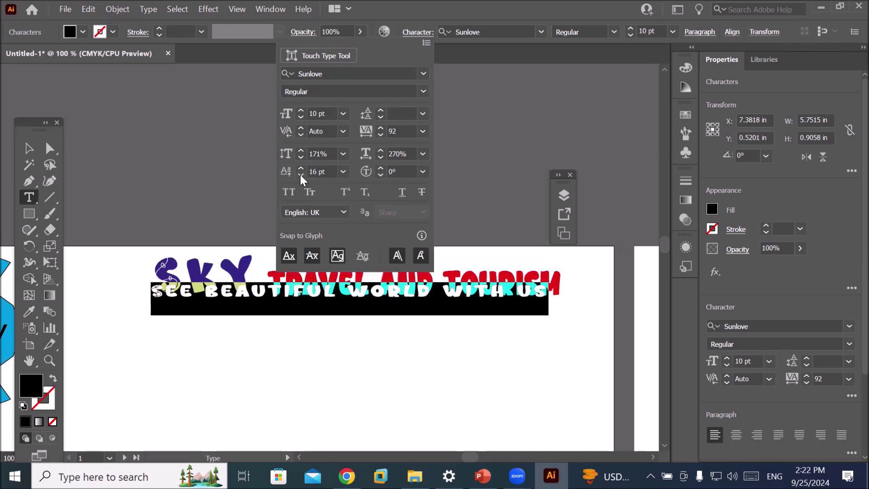
Step: Check how the tagline overlaps the heading and undo its baseline shift
{"action": "left_click", "coordinate": [262, 293]}
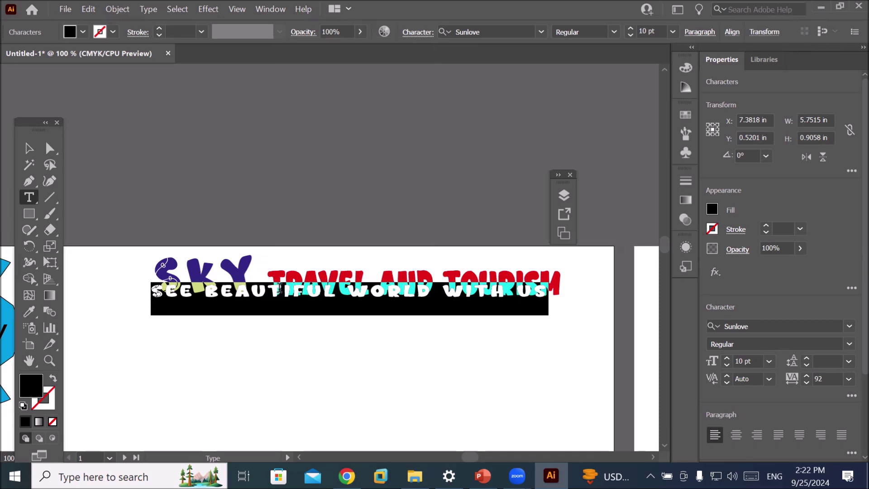
{"action": "left_click", "coordinate": [280, 289]}
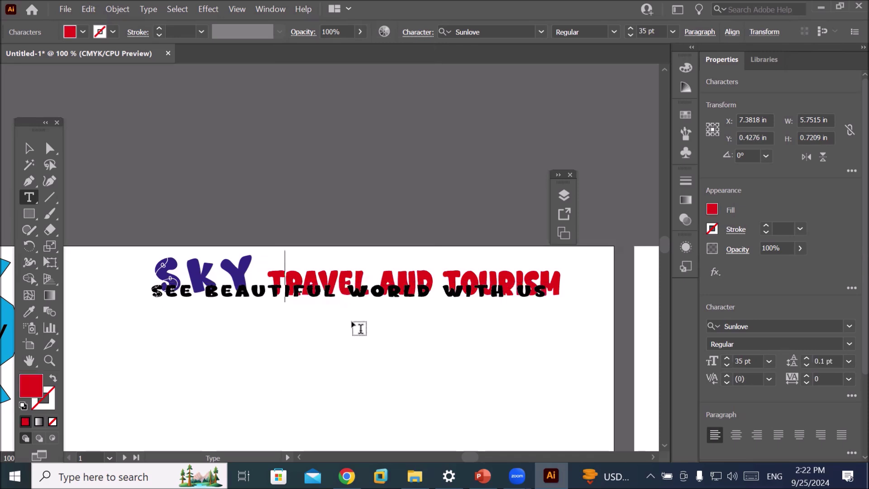
{"action": "scroll", "coordinate": [304, 263], "scroll_direction": "up", "scroll_amount": 1}
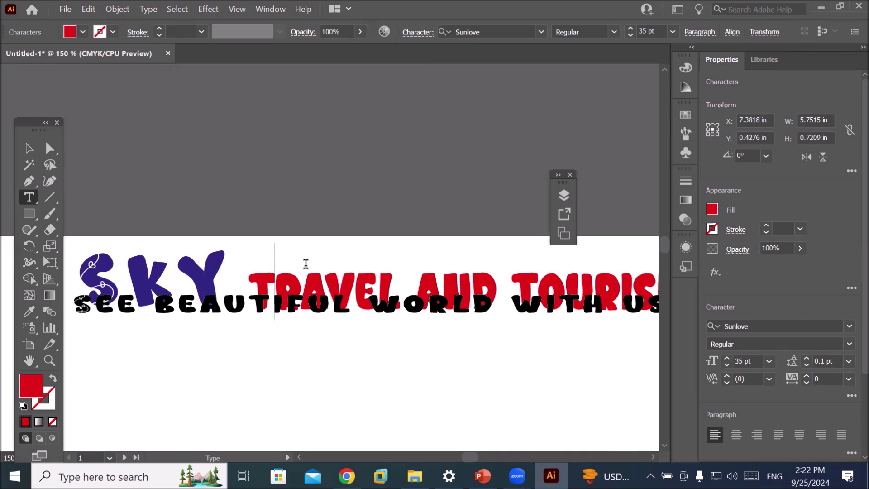
{"action": "scroll", "coordinate": [306, 264], "scroll_direction": "down", "scroll_amount": 2}
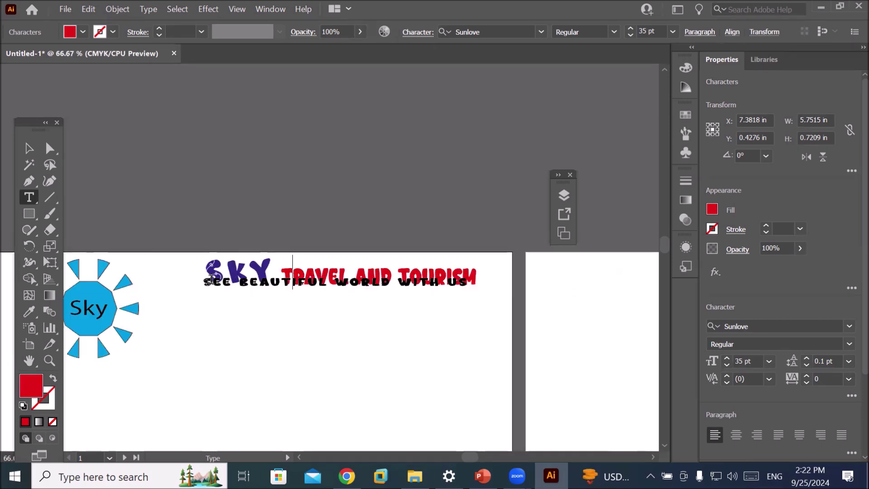
{"action": "left_click_drag", "start_coordinate": [207, 277], "coordinate": [475, 284]}
{"action": "left_click", "coordinate": [448, 284]}
{"action": "key", "text": "ctrl"}
{"action": "key", "text": "ctrl+z"}
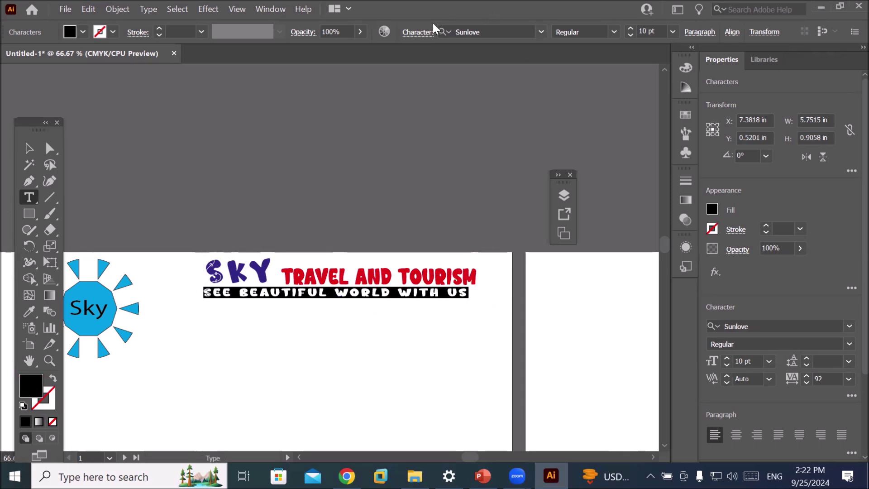
Step: Review the leading, tracking, horizontal and vertical scale, baseline shift and character rotation settings of the selected tagline
{"action": "left_click", "coordinate": [421, 33]}
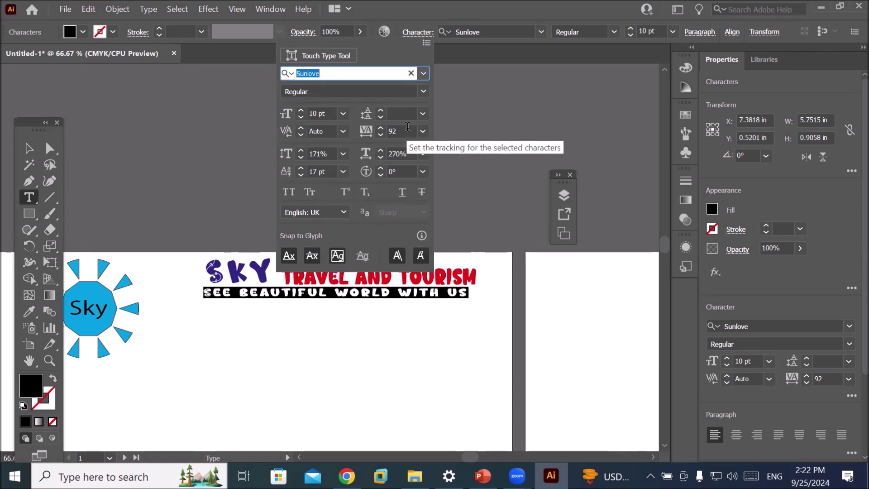
{"action": "left_click", "coordinate": [402, 112]}
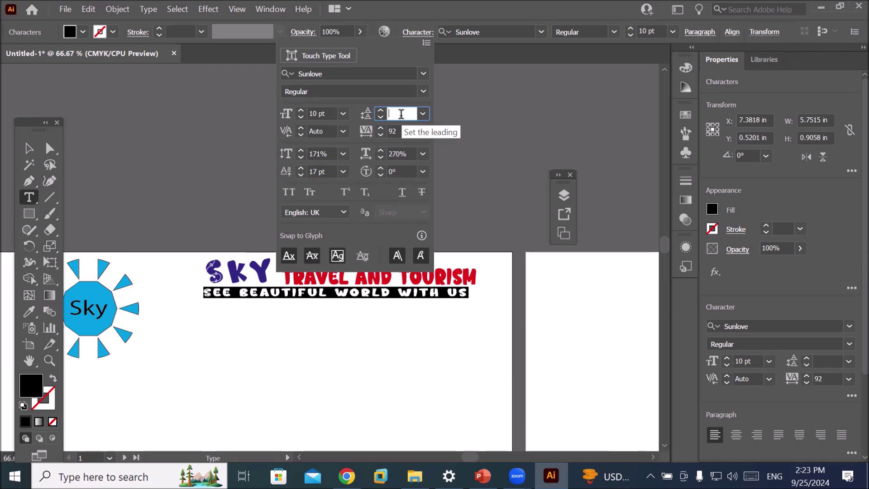
{"action": "left_click", "coordinate": [398, 131]}
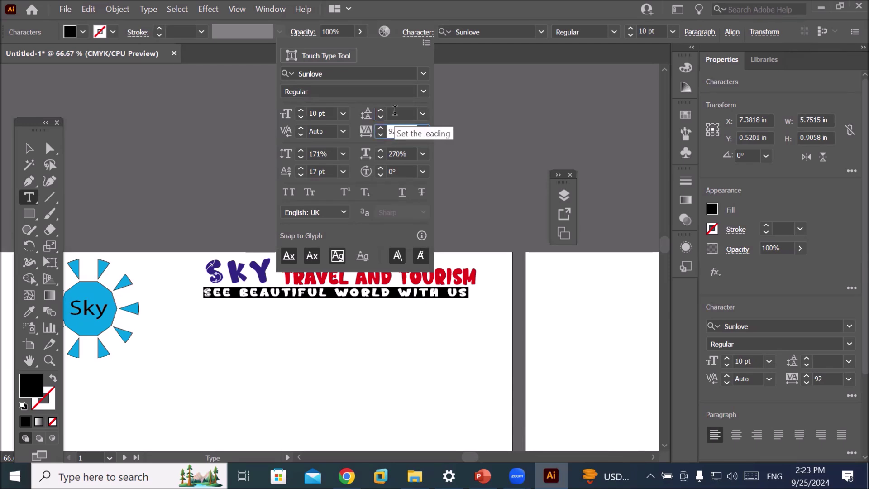
{"action": "left_click", "coordinate": [396, 113]}
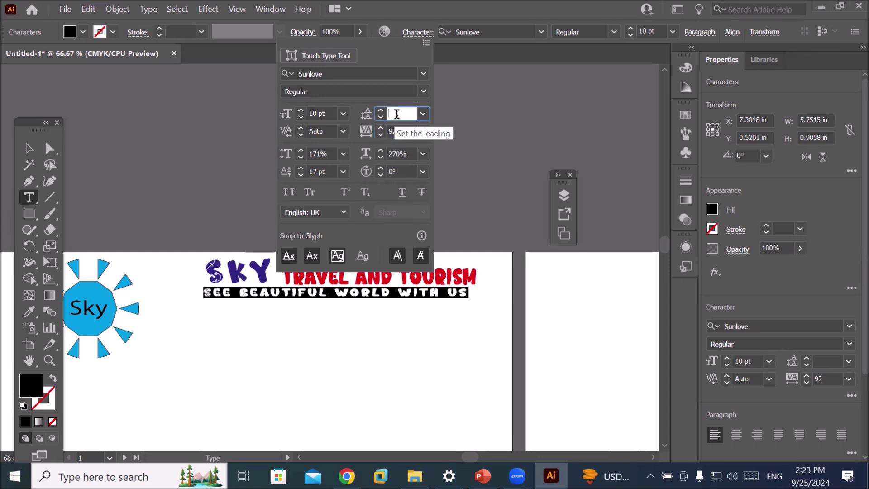
{"action": "left_click", "coordinate": [399, 130]}
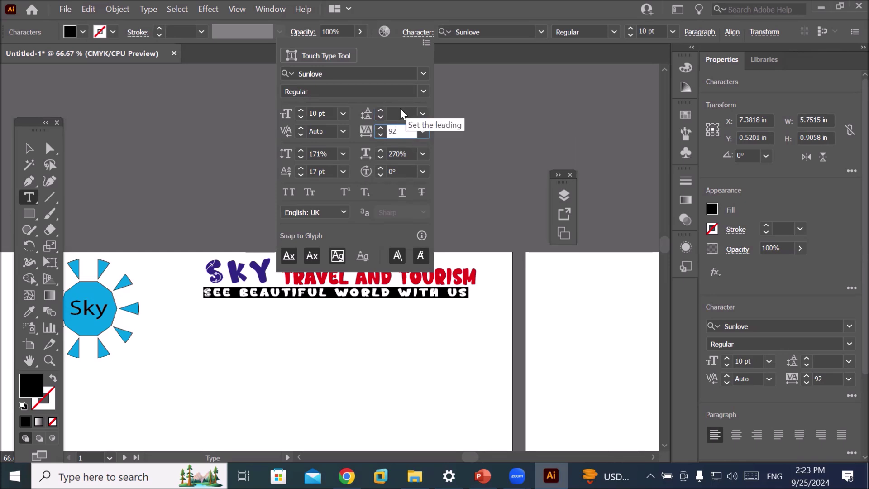
{"action": "left_click", "coordinate": [398, 111]}
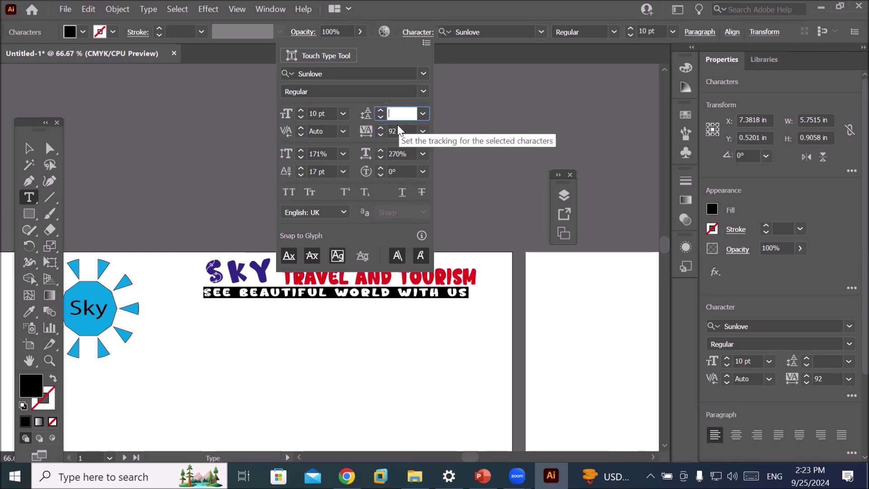
{"action": "left_click", "coordinate": [396, 130]}
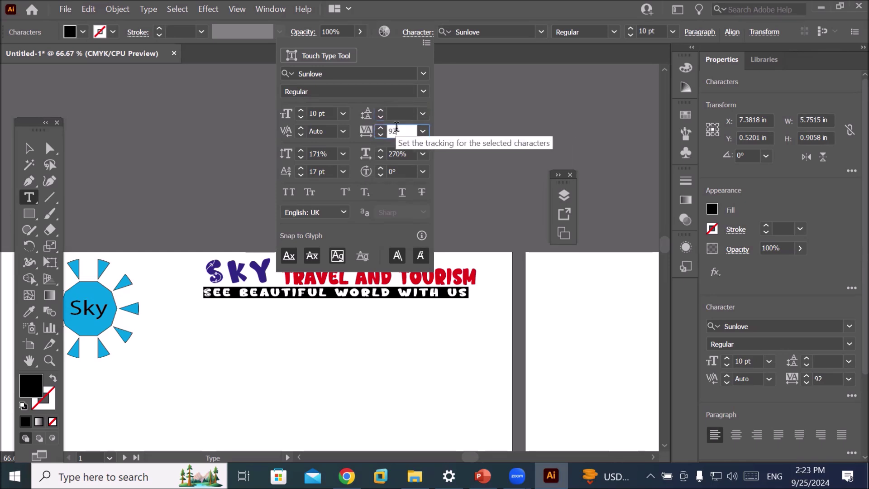
{"action": "left_click", "coordinate": [403, 151]}
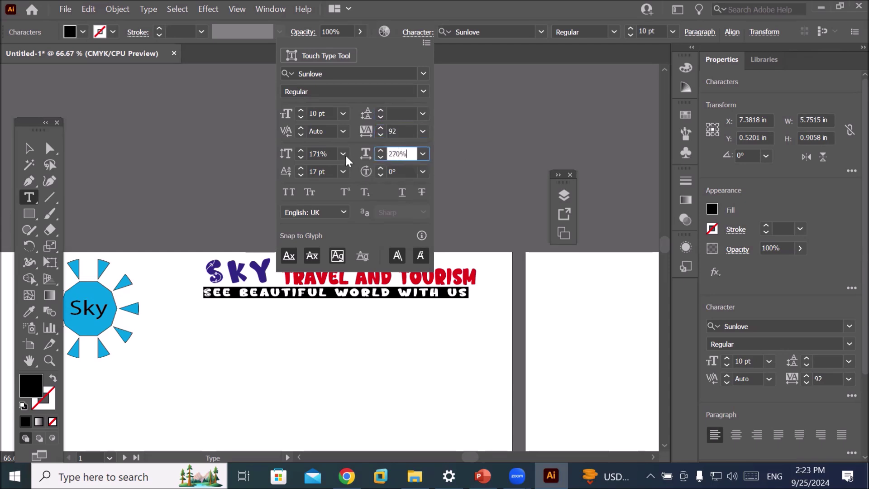
{"action": "left_click", "coordinate": [319, 154]}
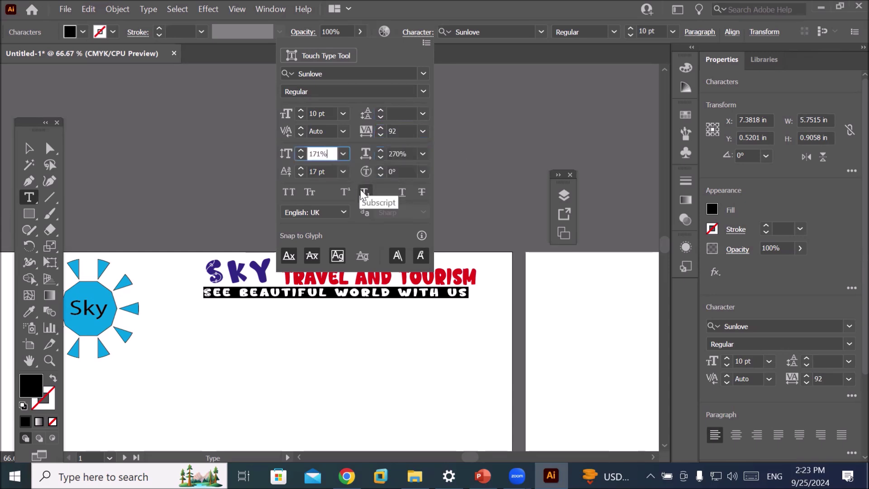
{"action": "left_click", "coordinate": [317, 171]}
{"action": "left_click", "coordinate": [403, 172]}
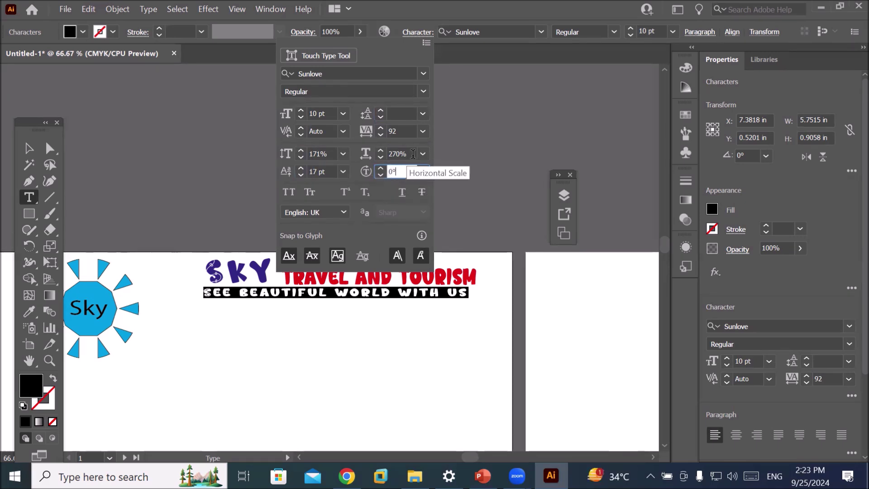
{"action": "left_click", "coordinate": [402, 132]}
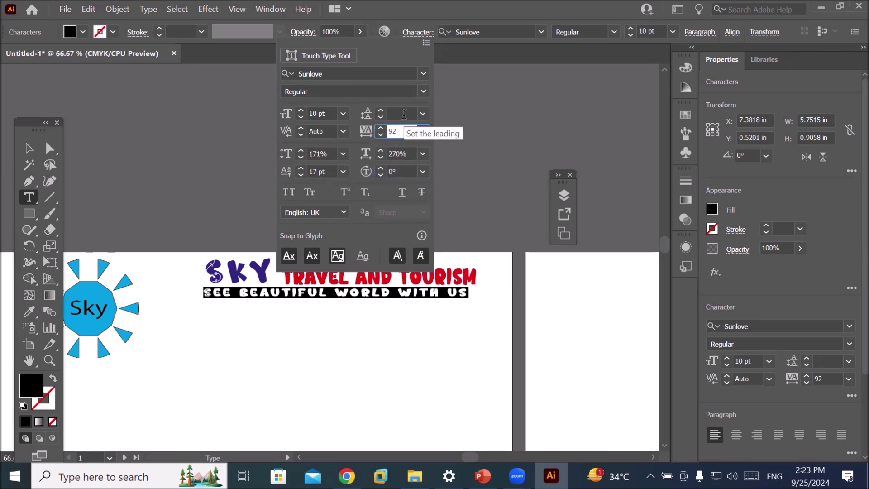
{"action": "left_click", "coordinate": [403, 114]}
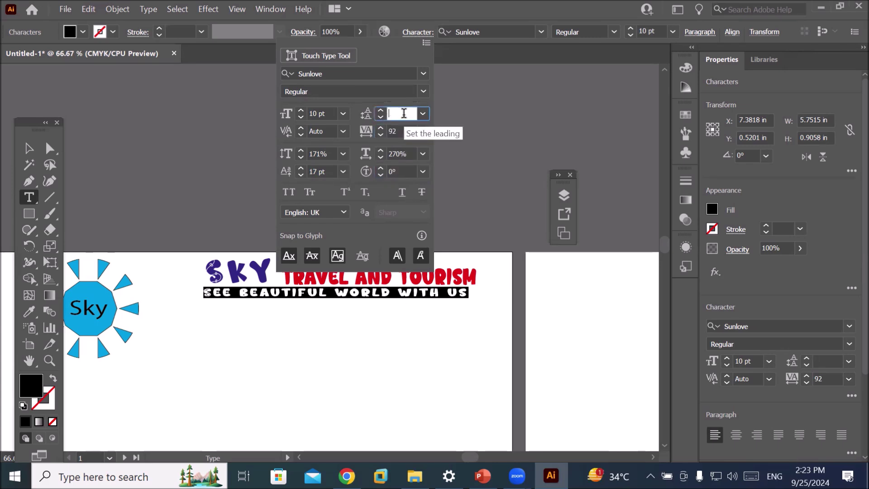
{"action": "left_click", "coordinate": [403, 131]}
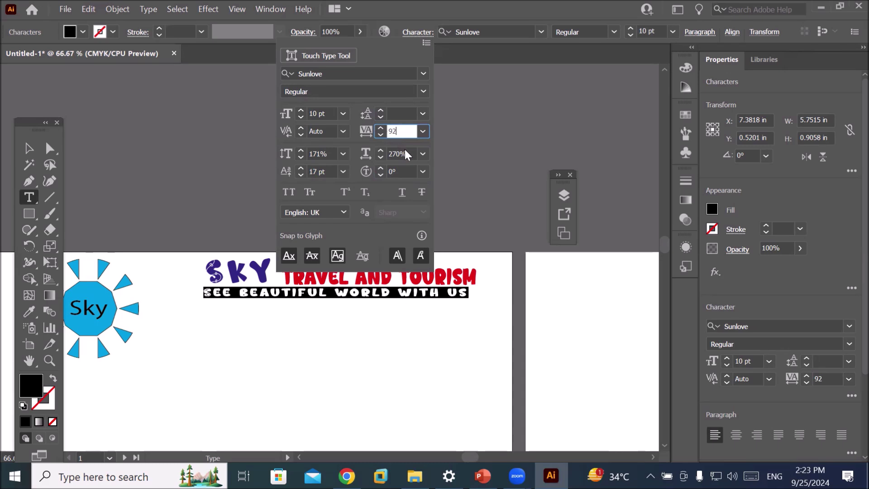
{"action": "left_click", "coordinate": [405, 153]}
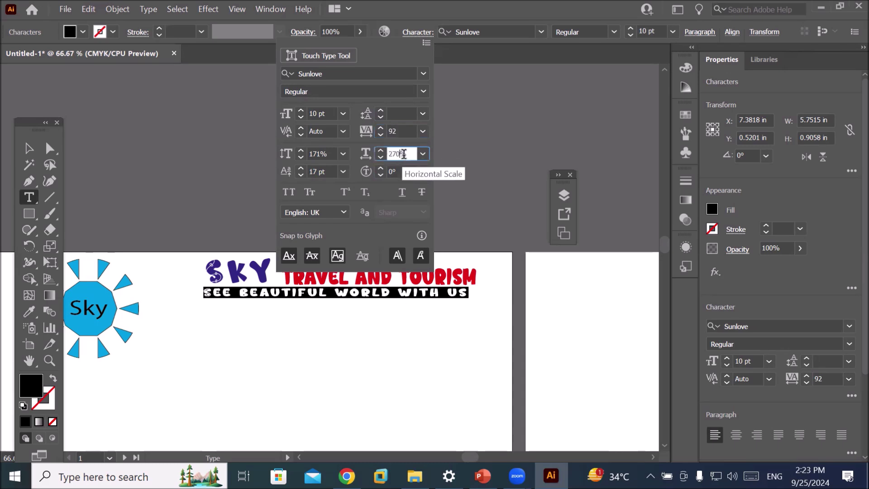
{"action": "left_click", "coordinate": [328, 154]}
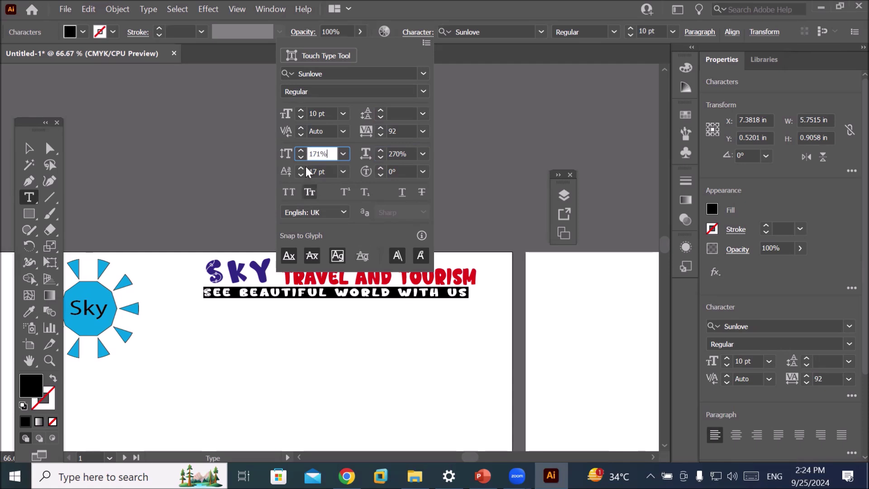
Step: Try to increase the kerning of the selected tagline SEE BEAUTIFUL WORLD WITH US
{"action": "left_click", "coordinate": [300, 128]}
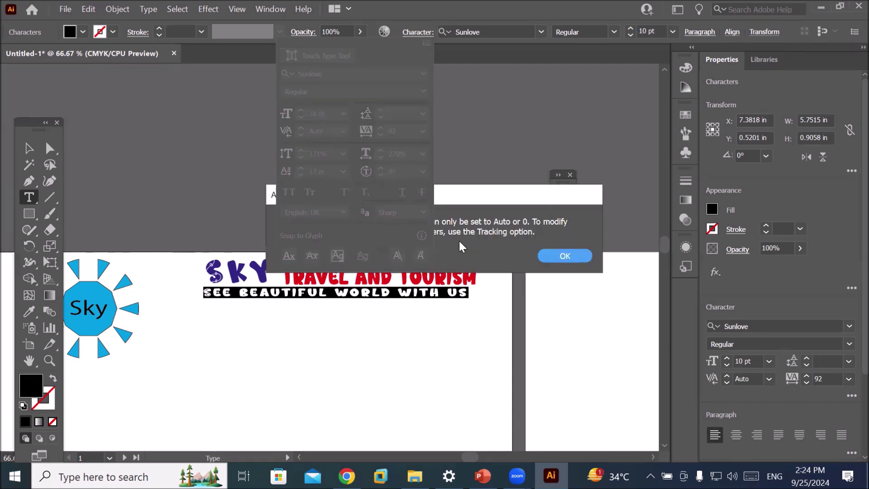
{"action": "key", "text": "Return"}
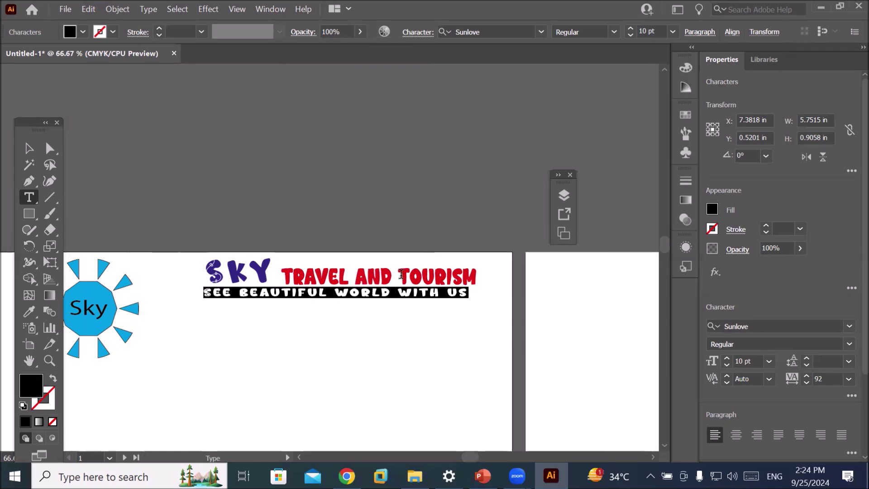
{"action": "scroll", "coordinate": [496, 293], "scroll_direction": "up", "scroll_amount": 2}
{"action": "scroll", "coordinate": [497, 294], "scroll_direction": "down", "scroll_amount": 2}
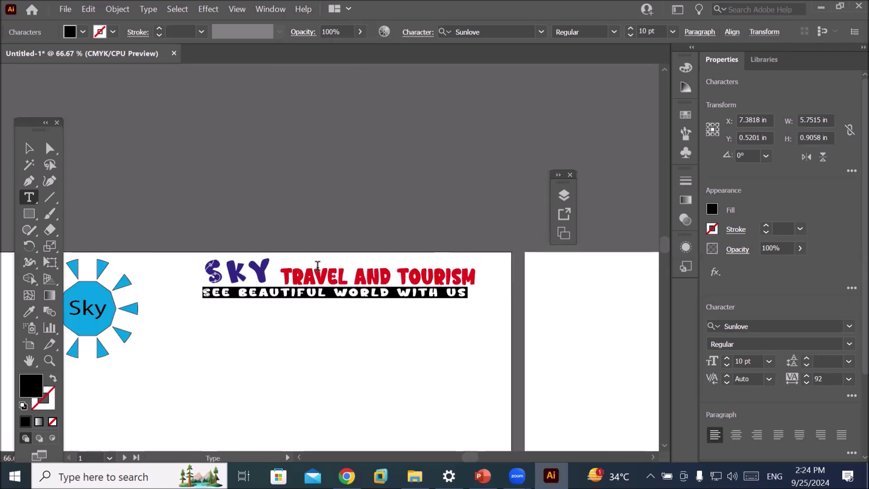
Step: Select TRAVEL AND TOURISM in the heading and try to increase its kerning by one increment
{"action": "left_click_drag", "start_coordinate": [282, 276], "coordinate": [474, 282]}
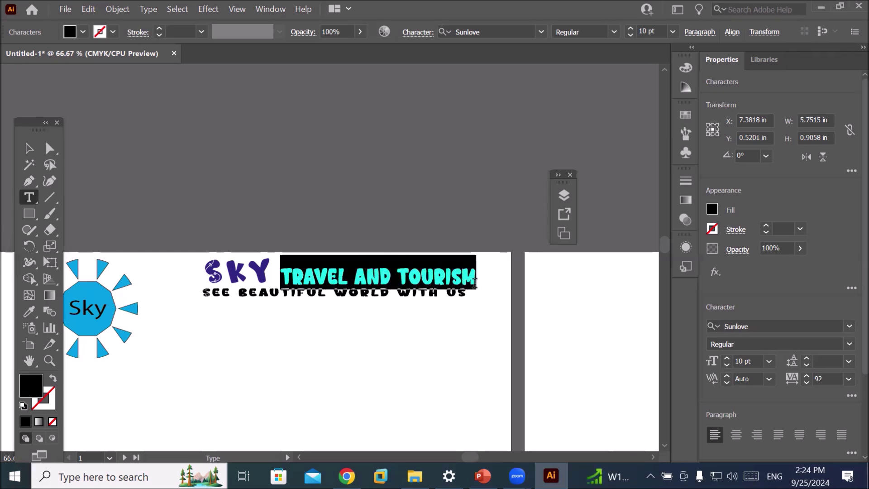
{"action": "scroll", "coordinate": [496, 278], "scroll_direction": "up", "scroll_amount": 2}
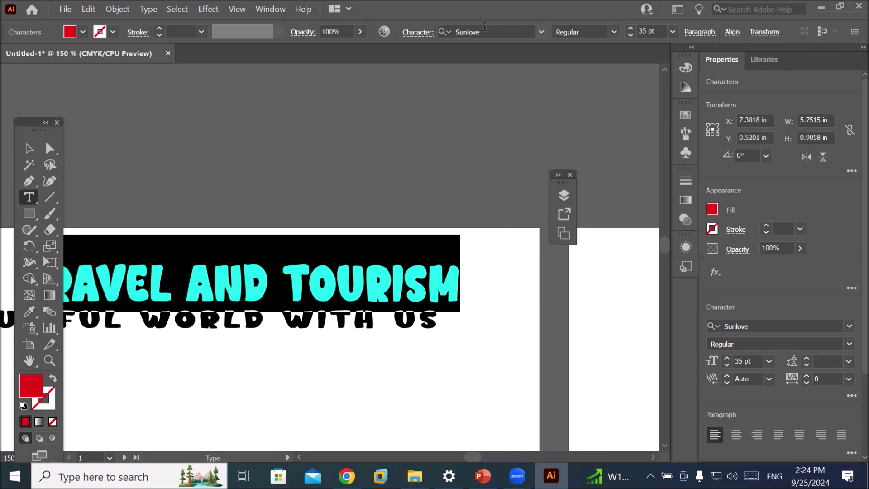
{"action": "left_click", "coordinate": [416, 37]}
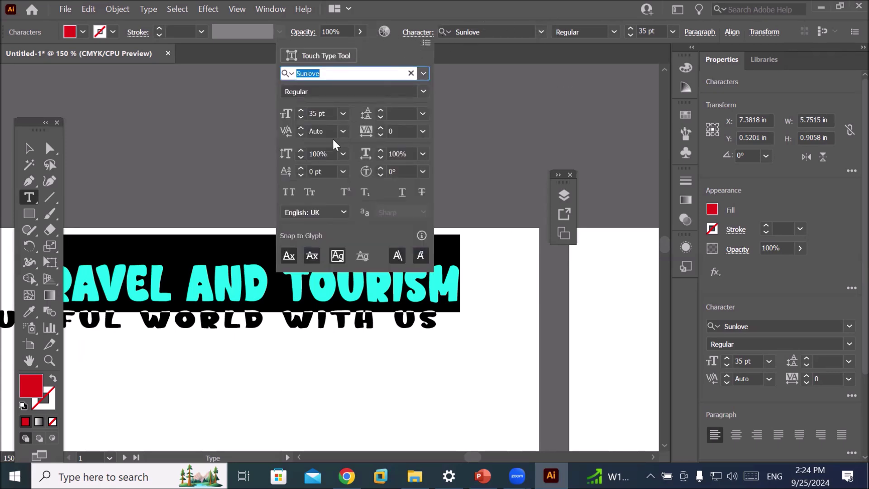
{"action": "left_click", "coordinate": [300, 128]}
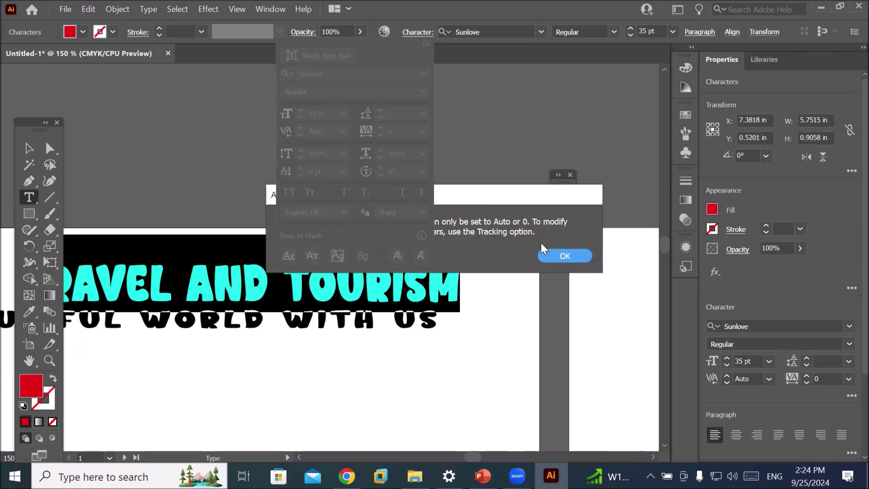
{"action": "left_click_drag", "start_coordinate": [457, 194], "coordinate": [444, 324]}
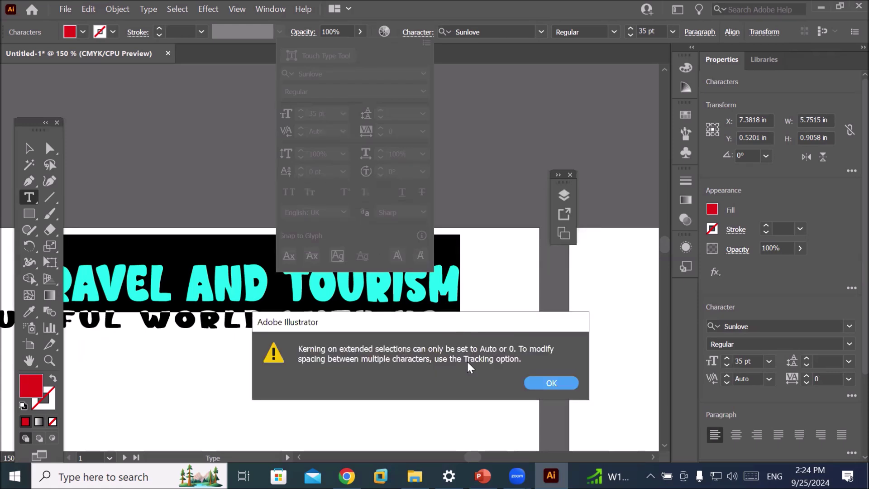
{"action": "left_click", "coordinate": [546, 385]}
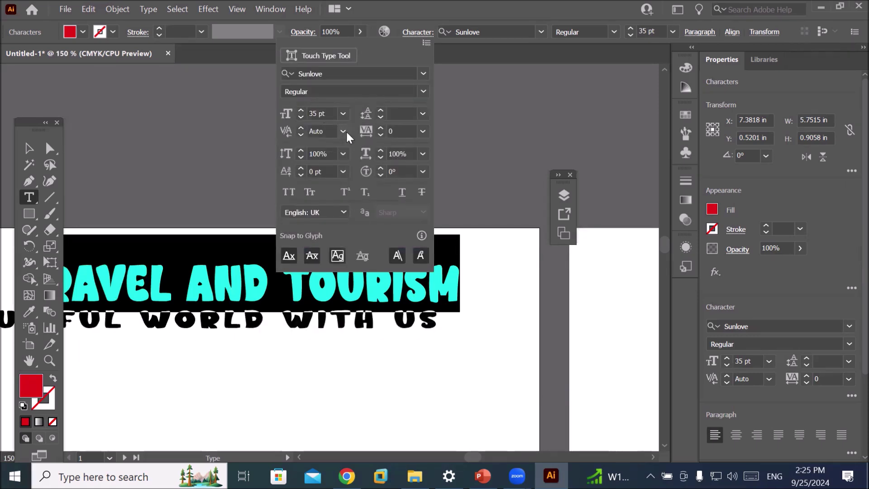
Step: Set the kerning of TRAVEL AND TOURISM to Optical and try to increase it from there
{"action": "left_click", "coordinate": [345, 129]}
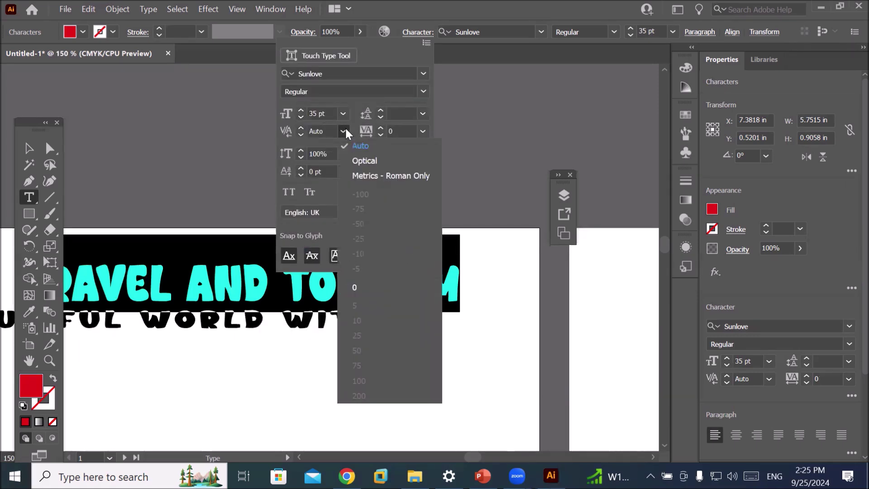
{"action": "left_click", "coordinate": [363, 161]}
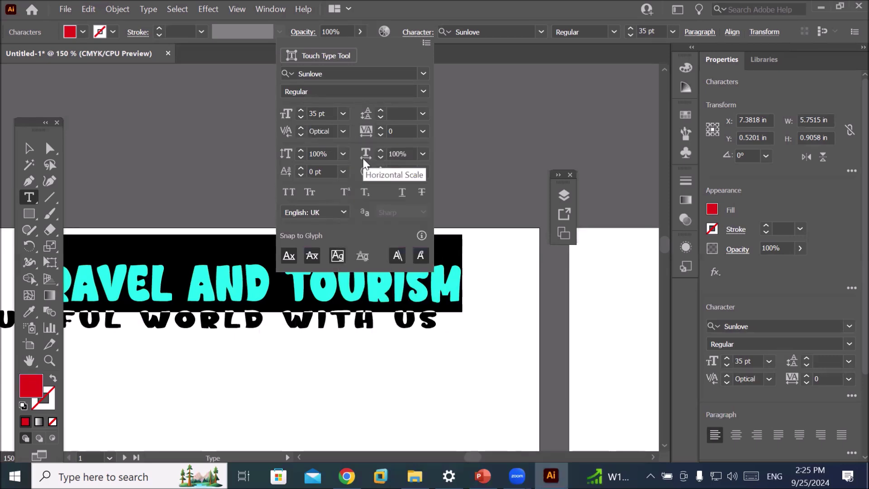
{"action": "left_click", "coordinate": [300, 129]}
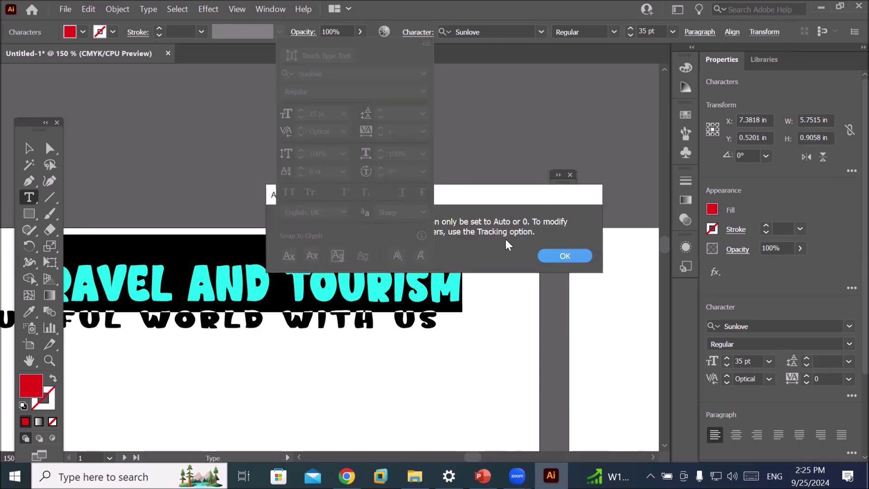
{"action": "left_click", "coordinate": [562, 255]}
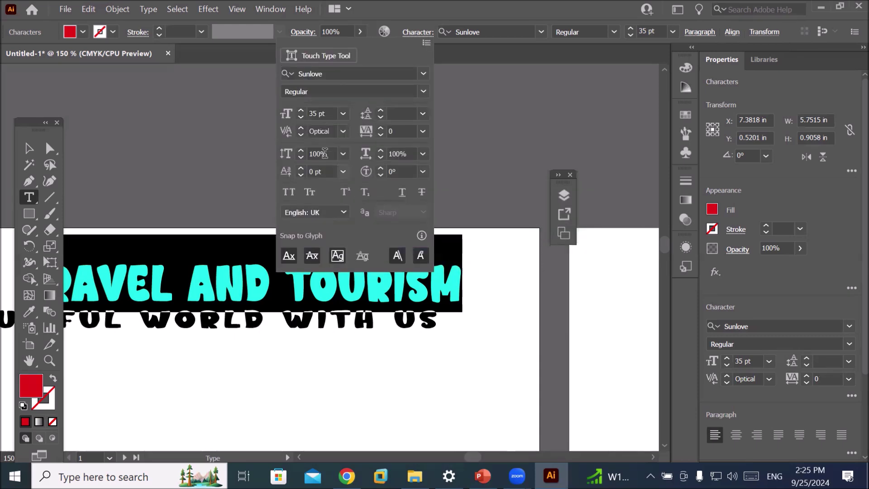
Step: Set the kerning of TRAVEL AND TOURISM to Metrics - Roman Only and try to increase it from there
{"action": "left_click", "coordinate": [343, 132]}
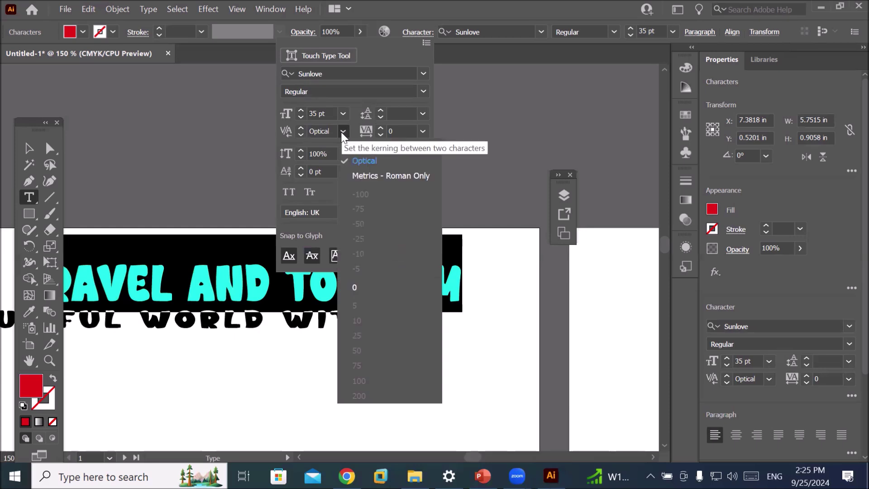
{"action": "left_click", "coordinate": [395, 178]}
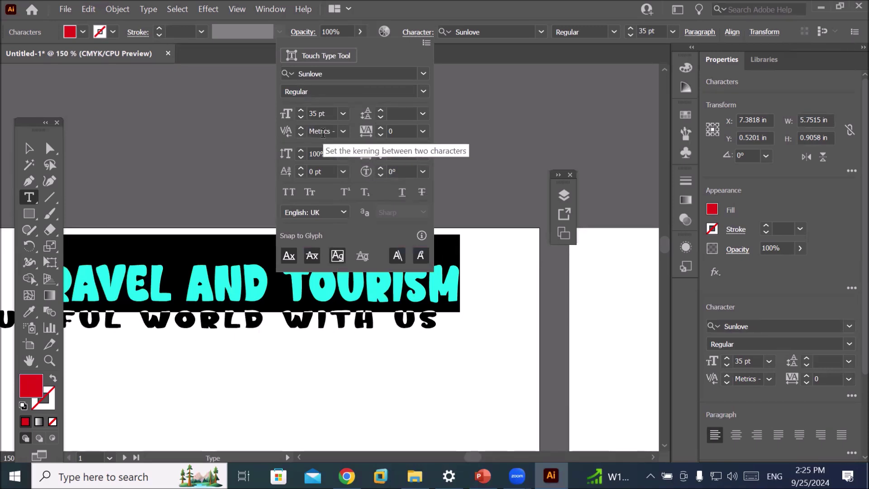
{"action": "left_click", "coordinate": [302, 129]}
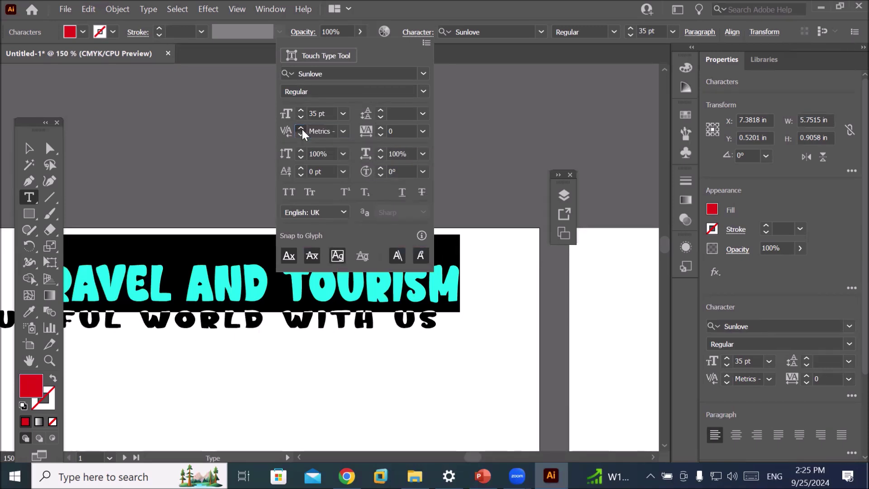
{"action": "left_click", "coordinate": [550, 256]}
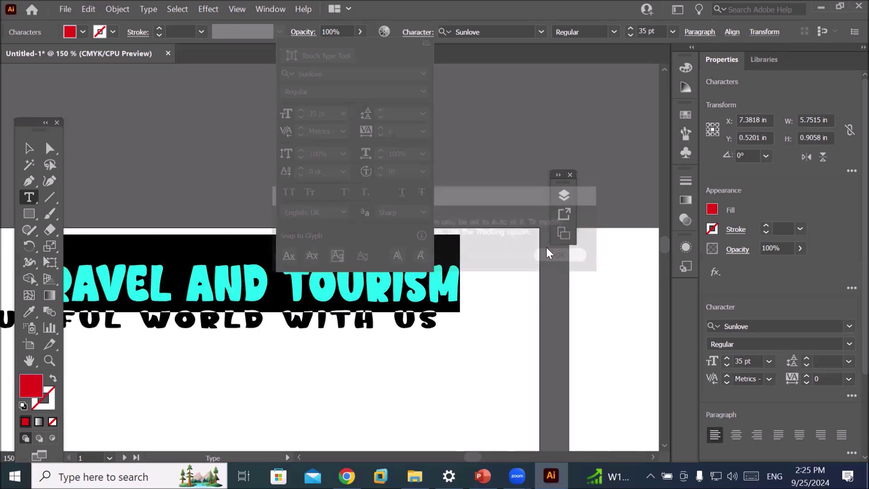
Step: Place the text cursor inside the word AND, and leave text editing with the whole heading and tagline object selected
{"action": "left_click", "coordinate": [248, 306]}
{"action": "left_click", "coordinate": [256, 285]}
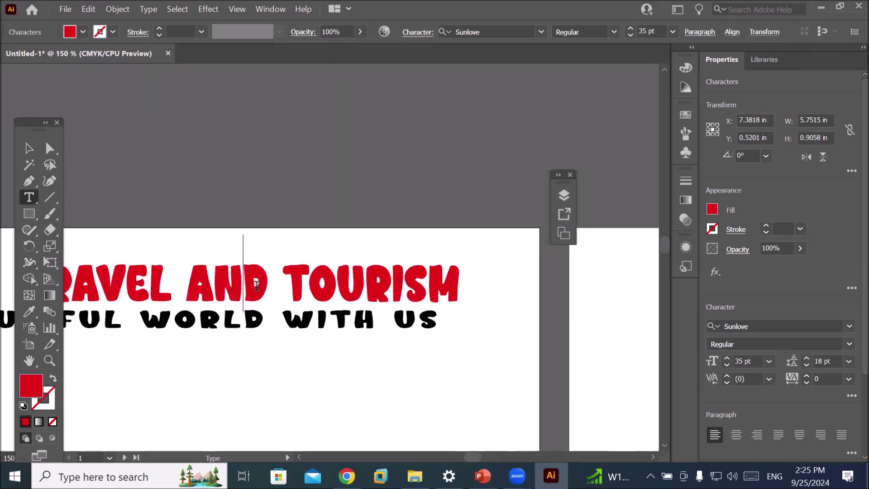
{"action": "scroll", "coordinate": [308, 288], "scroll_direction": "down", "scroll_amount": 2}
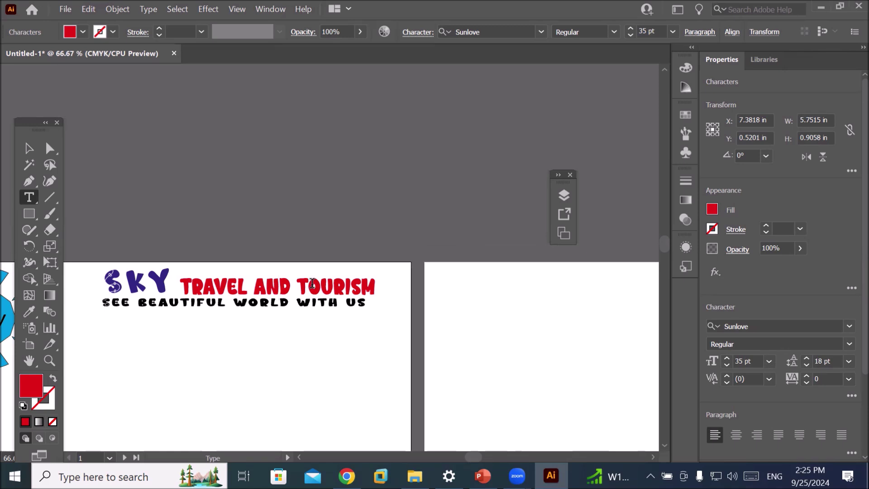
{"action": "scroll", "coordinate": [314, 313], "scroll_direction": "down", "scroll_amount": 1}
{"action": "scroll", "coordinate": [294, 328], "scroll_direction": "down", "scroll_amount": 1}
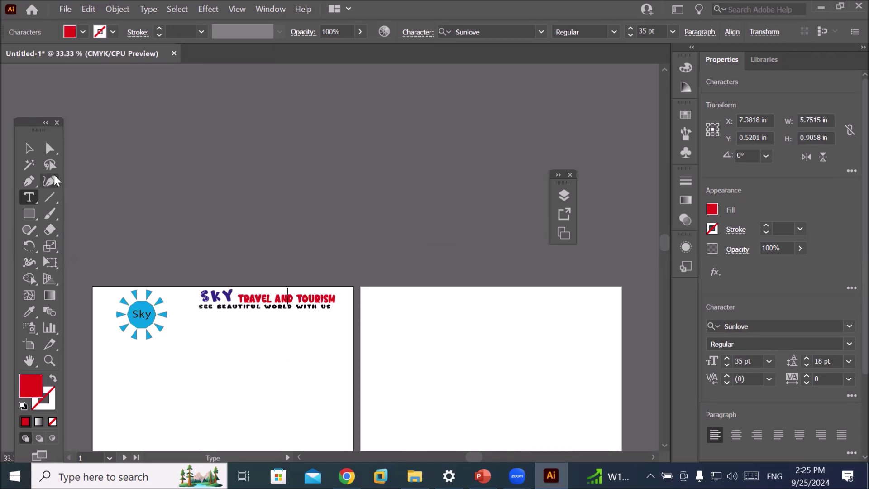
{"action": "key", "text": "Escape"}
{"action": "left_click_drag", "start_coordinate": [305, 399], "coordinate": [377, 265]}
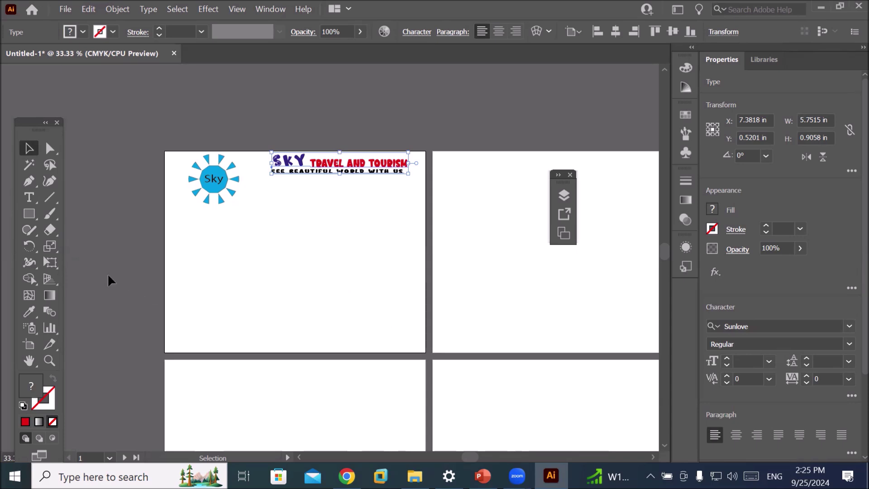
Step: Reset all character settings of the selected heading and tagline text to their defaults
{"action": "left_click", "coordinate": [29, 198]}
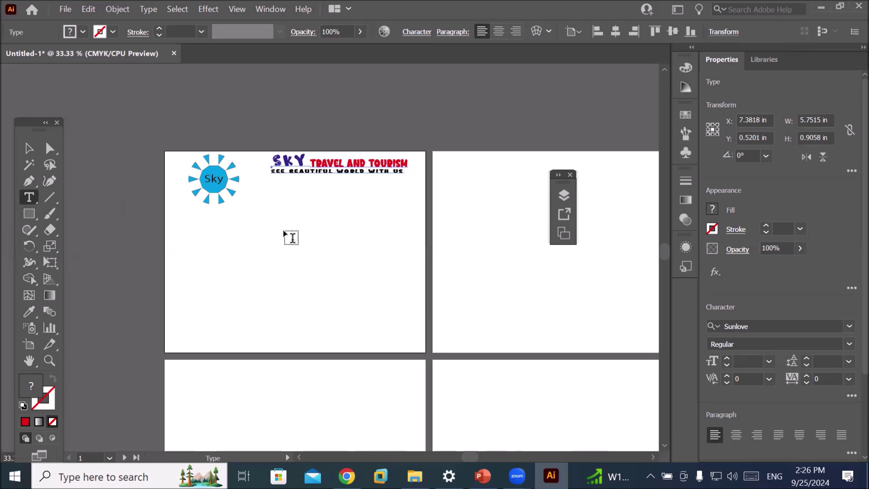
{"action": "left_click", "coordinate": [416, 32]}
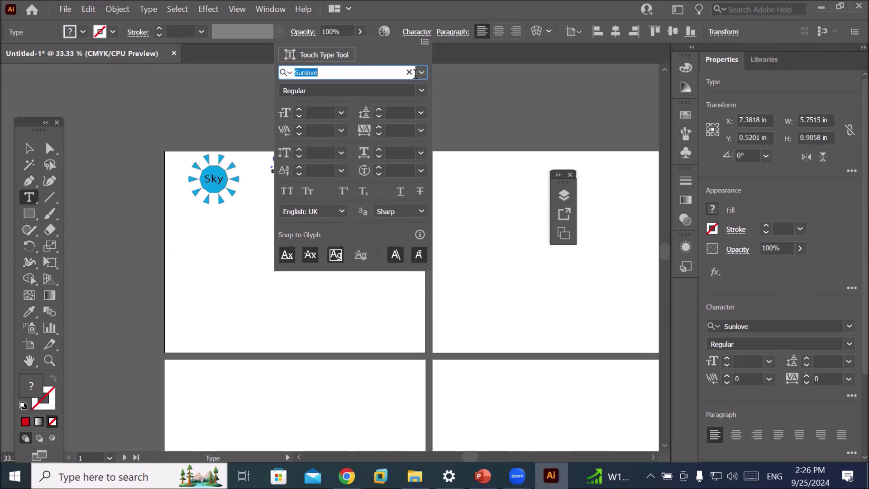
{"action": "left_click", "coordinate": [426, 43]}
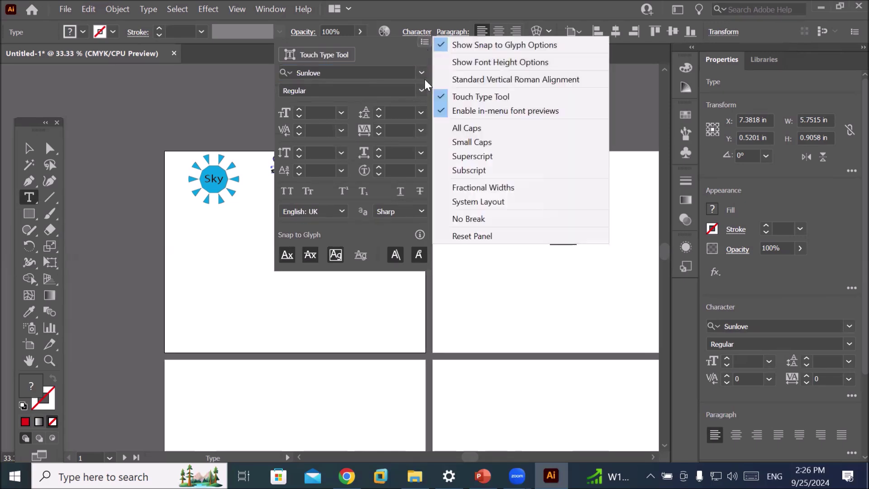
{"action": "left_click", "coordinate": [498, 236]}
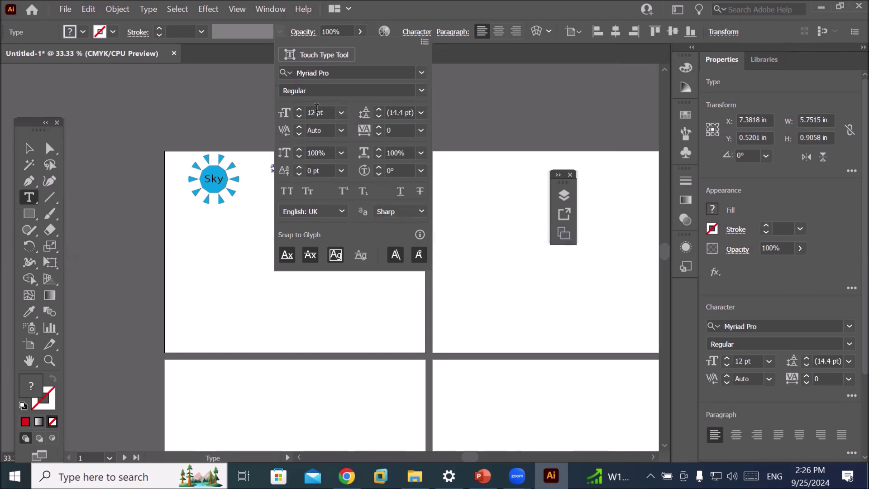
Step: Set the font size of the heading and tagline text to 24 pt and its leading to 12 pt
{"action": "left_click", "coordinate": [341, 113]}
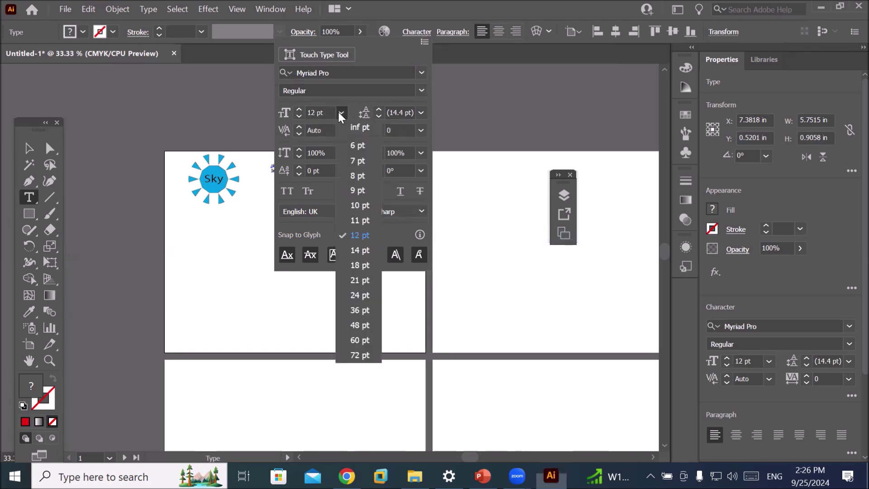
{"action": "left_click", "coordinate": [360, 295]}
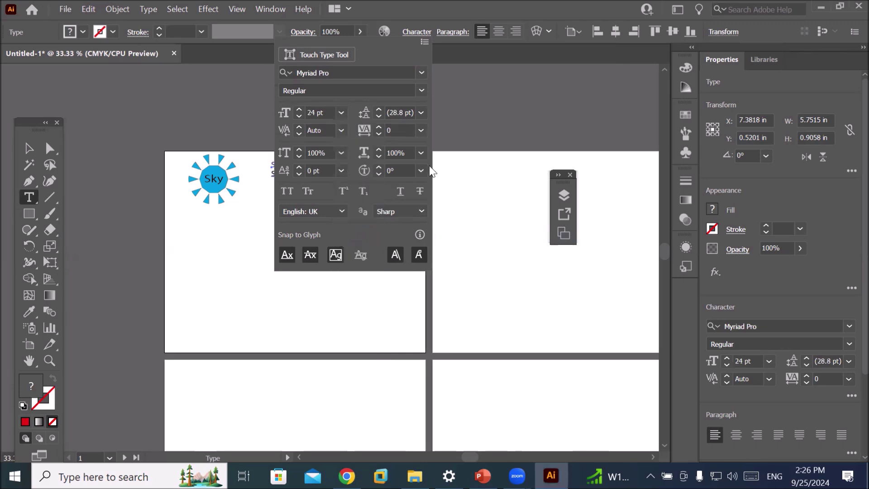
{"action": "left_click", "coordinate": [420, 113]}
{"action": "left_click", "coordinate": [439, 254]}
Step: Set the selected text's kerning to Metrics - Roman Only and its vertical and horizontal scale to 150%
{"action": "left_click", "coordinate": [340, 130]}
{"action": "left_click", "coordinate": [357, 175]}
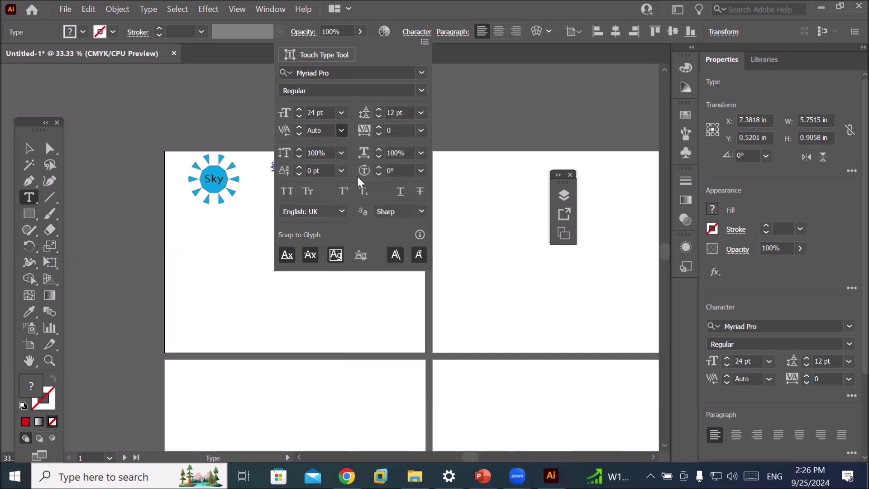
{"action": "left_click", "coordinate": [340, 153]}
{"action": "left_click", "coordinate": [361, 282]}
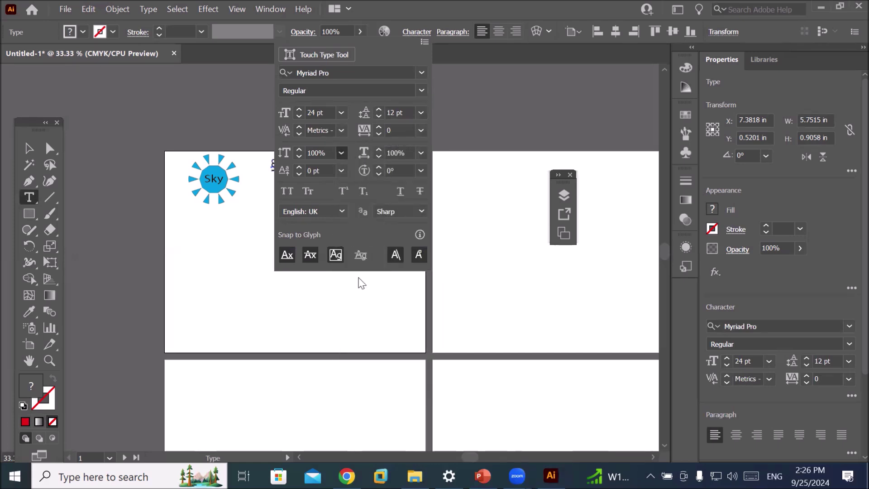
{"action": "left_click", "coordinate": [421, 153]}
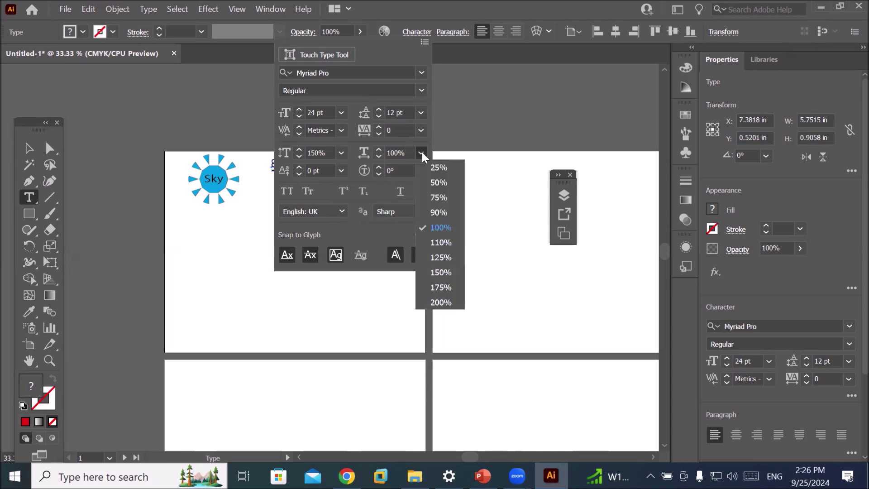
{"action": "left_click", "coordinate": [443, 276]}
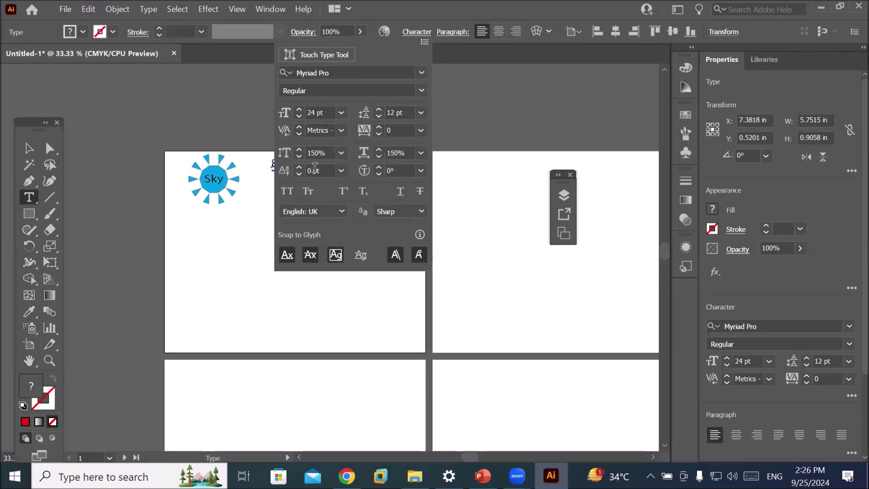
Step: Set the baseline shift of the selected text to 4 pt and its character rotation to 45°
{"action": "left_click", "coordinate": [340, 170]}
{"action": "left_click", "coordinate": [356, 323]}
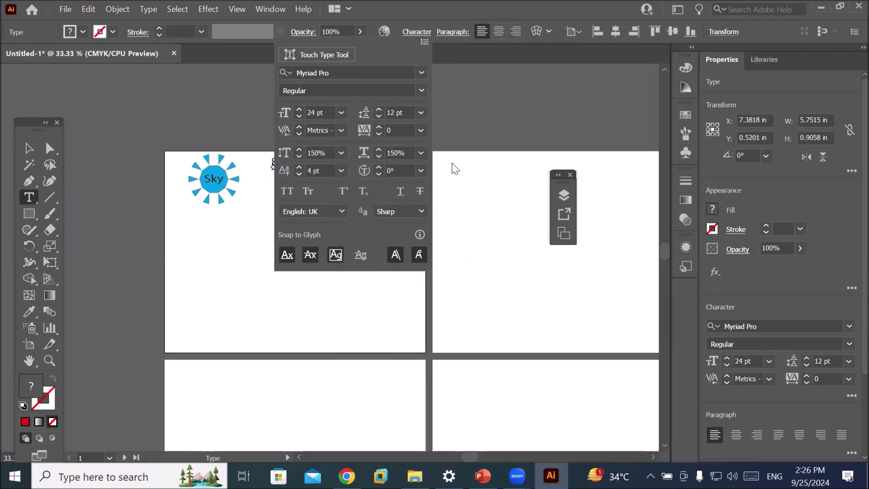
{"action": "left_click", "coordinate": [421, 170]}
{"action": "left_click", "coordinate": [436, 344]}
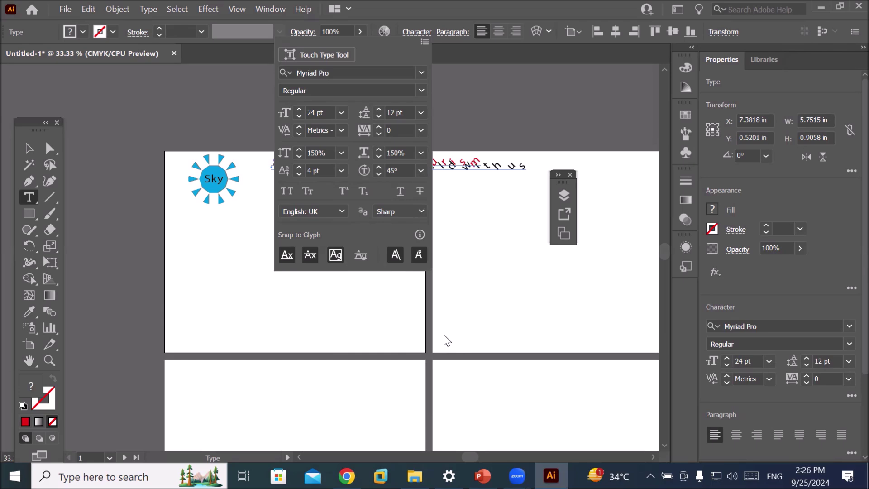
Step: Undo the character reset and the formatting applied after it, and switch to the Selection tool
{"action": "left_click", "coordinate": [444, 334]}
{"action": "key", "text": "ctrl+z"}
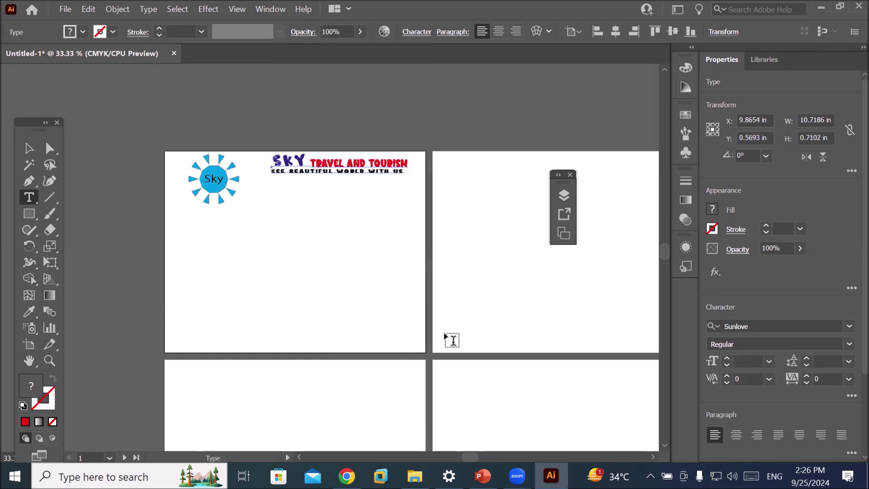
{"action": "left_click", "coordinate": [29, 148]}
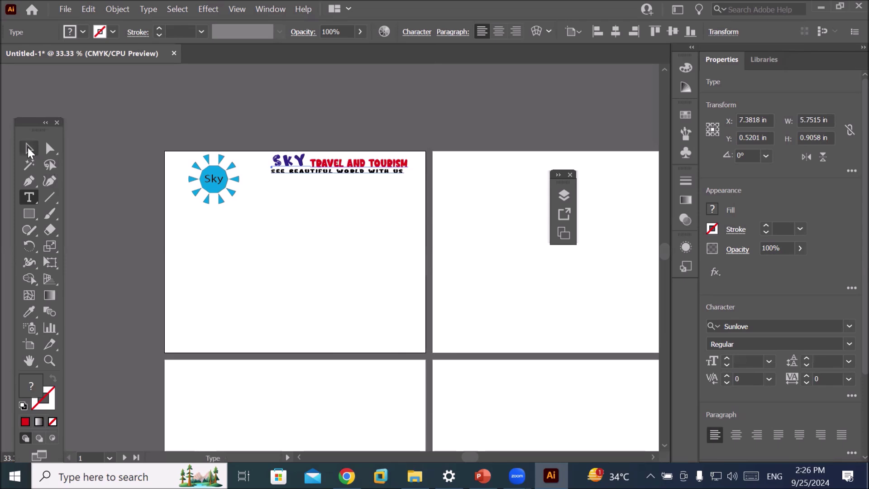
Step: Deselect the heading and tagline text and activate the Type tool
{"action": "left_click", "coordinate": [312, 172]}
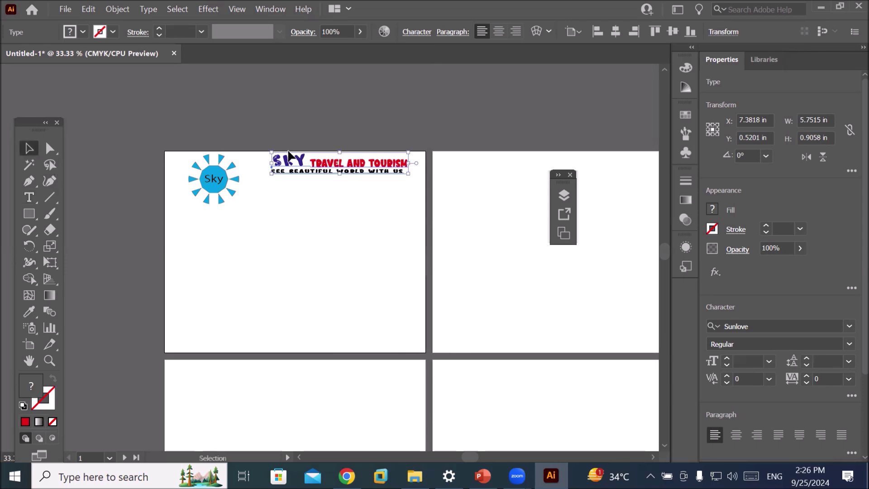
{"action": "left_click", "coordinate": [371, 219]}
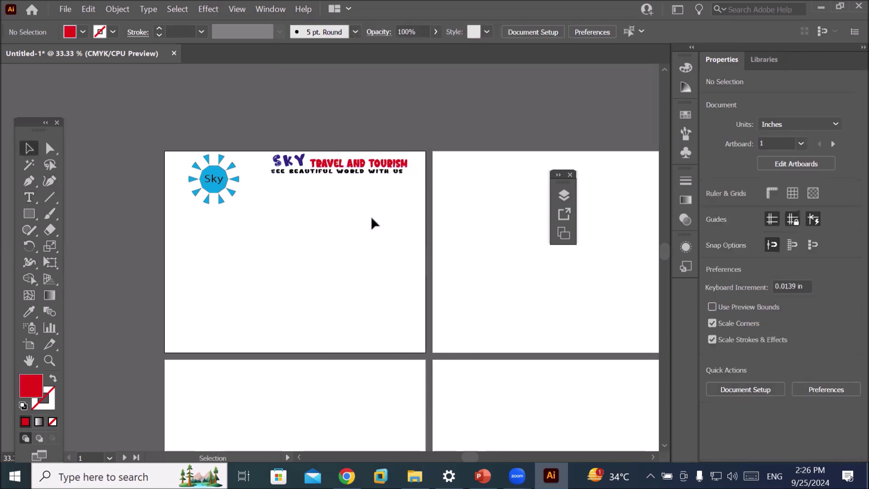
{"action": "left_click", "coordinate": [28, 198]}
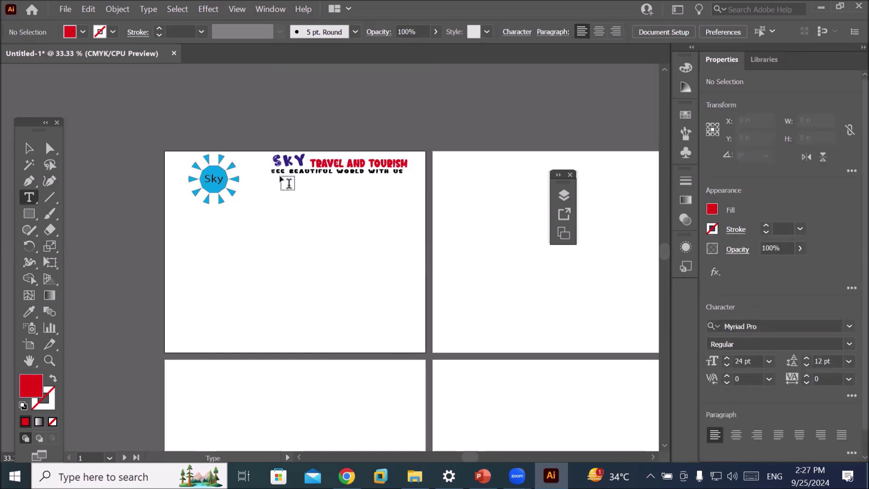
Step: Open the character settings with nothing selected, highlight the font size value, and display the list of available font families
{"action": "left_click", "coordinate": [523, 34]}
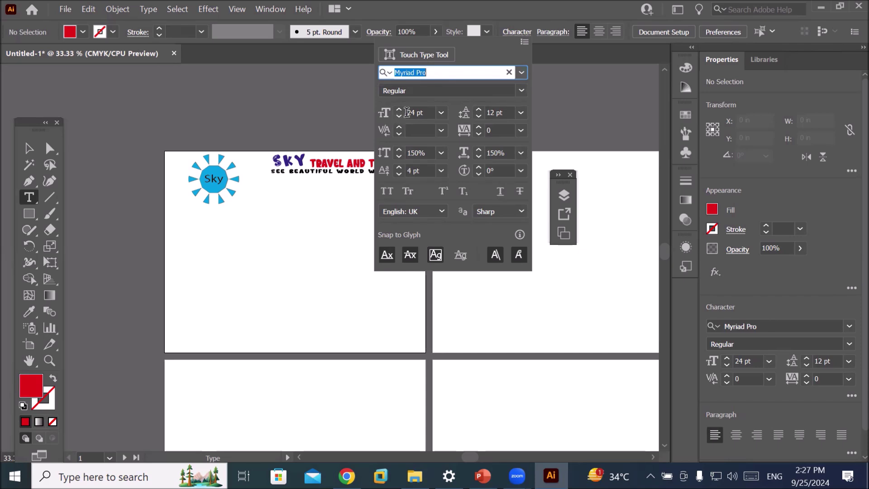
{"action": "left_click", "coordinate": [418, 112]}
{"action": "double_click", "coordinate": [419, 112]}
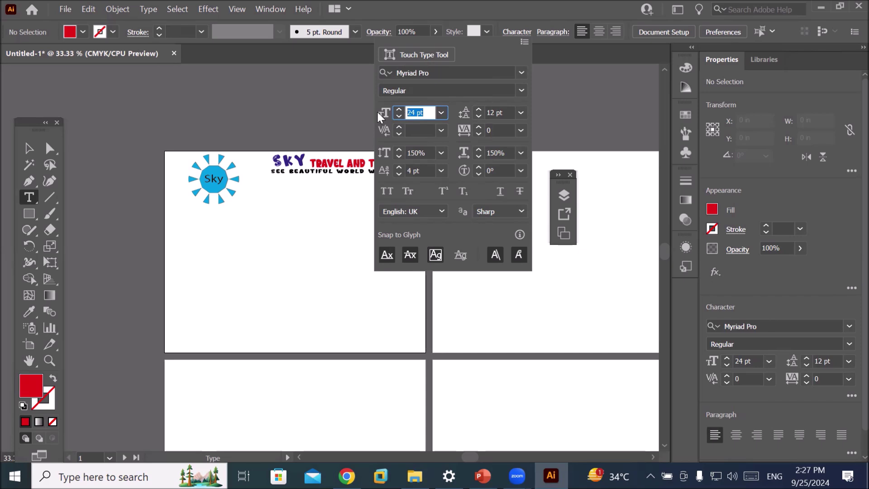
{"action": "left_click", "coordinate": [521, 73]}
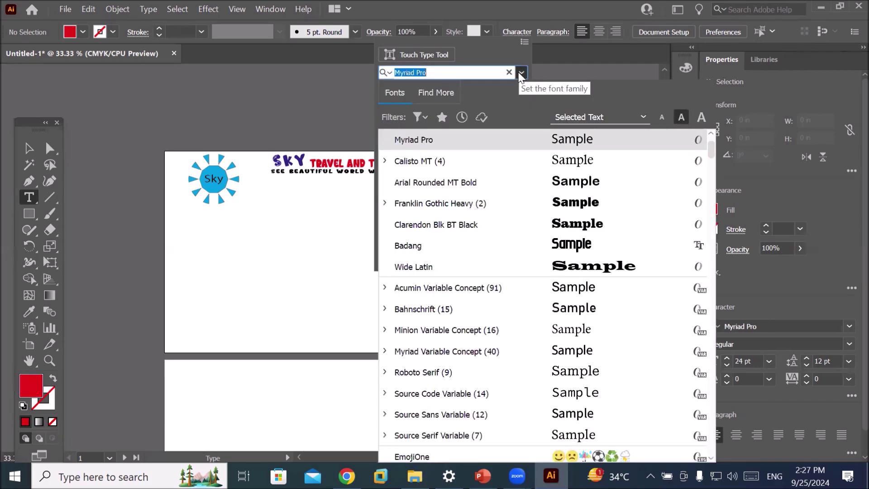
Step: Reset the character formatting options to their defaults
{"action": "left_click", "coordinate": [587, 271]}
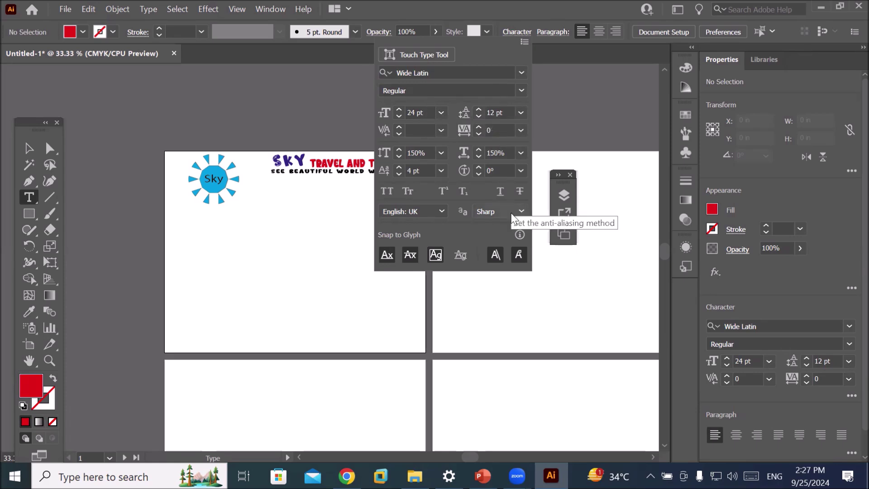
{"action": "left_click", "coordinate": [523, 42]}
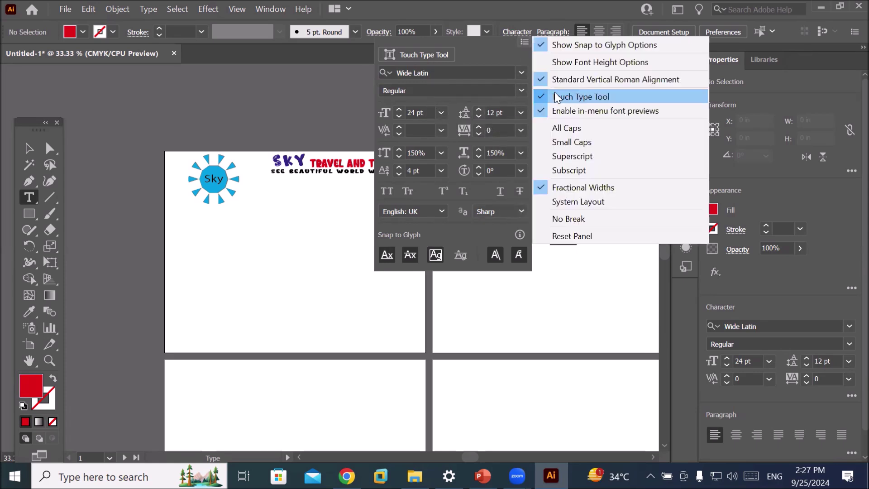
{"action": "left_click", "coordinate": [596, 234]}
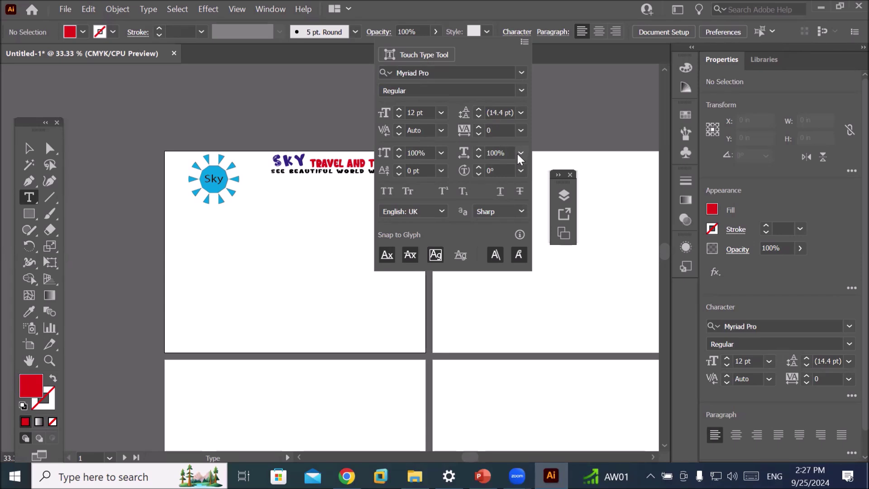
{"action": "left_click", "coordinate": [523, 42]}
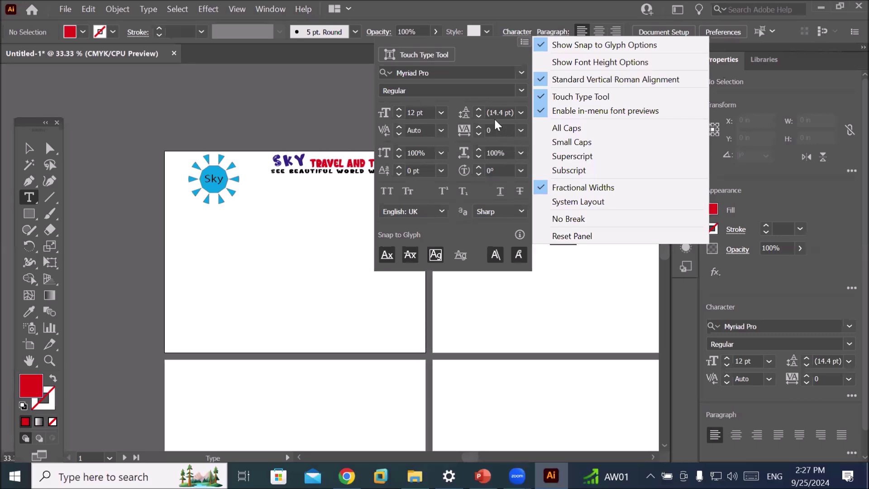
Step: Set the font family to Arial and the font style to Regular
{"action": "left_click", "coordinate": [522, 71]}
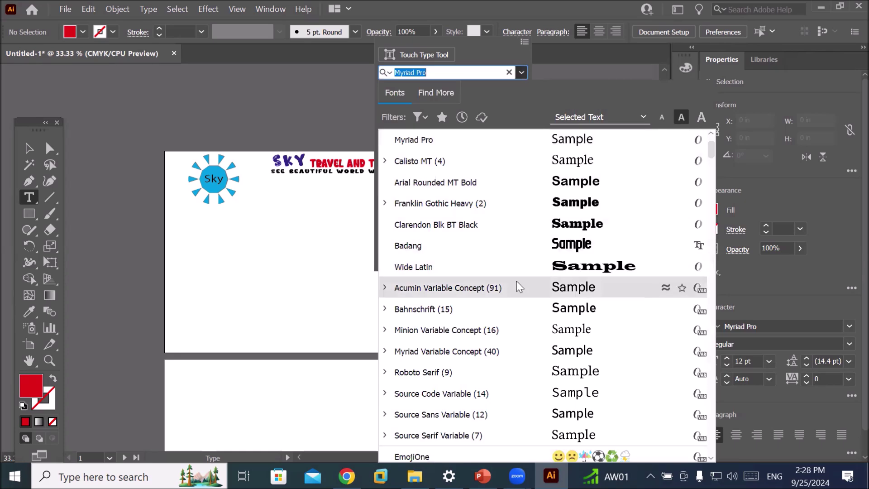
{"action": "scroll", "coordinate": [517, 281], "scroll_direction": "down", "scroll_amount": 3}
{"action": "scroll", "coordinate": [517, 282], "scroll_direction": "down", "scroll_amount": 3}
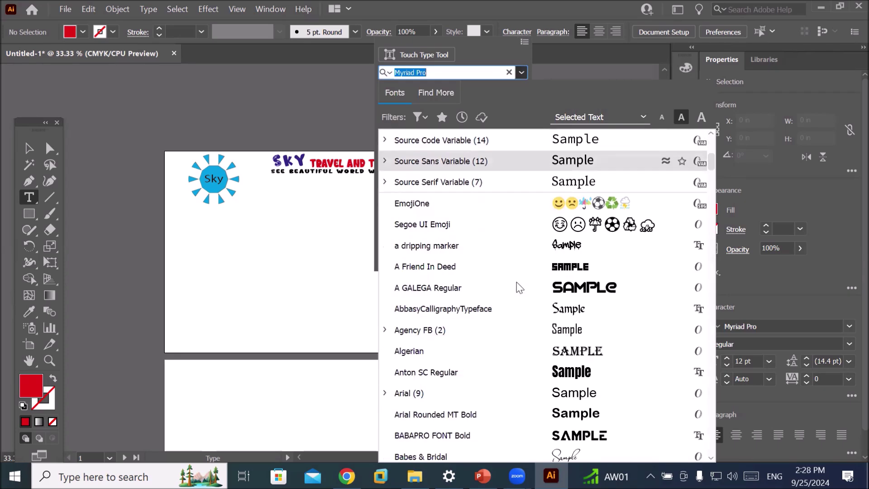
{"action": "left_click", "coordinate": [414, 392]}
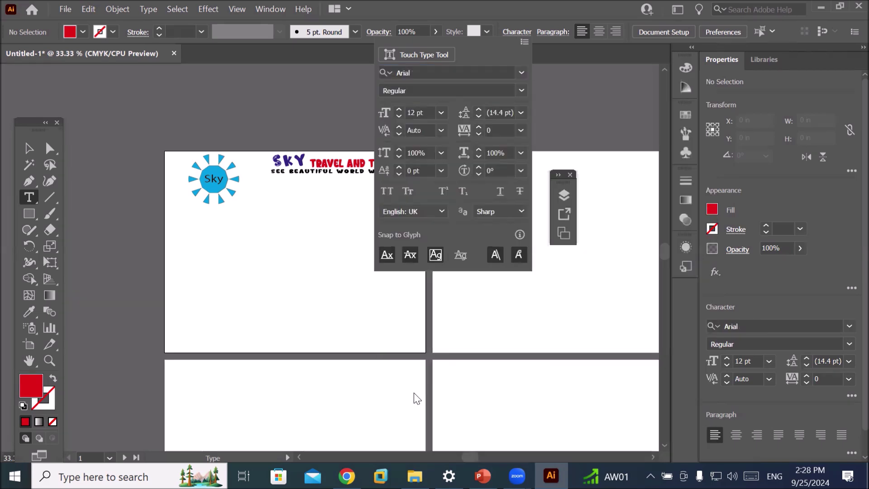
{"action": "left_click", "coordinate": [441, 90]}
{"action": "left_click", "coordinate": [520, 91]}
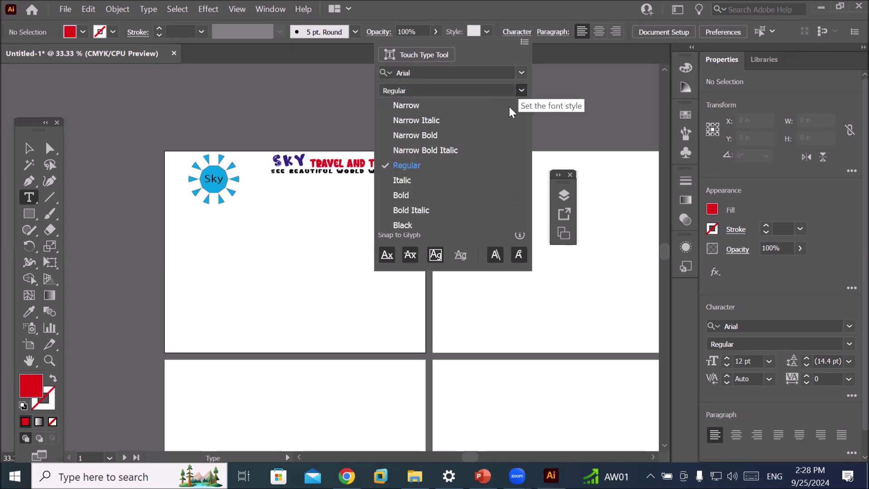
{"action": "left_click", "coordinate": [430, 165]}
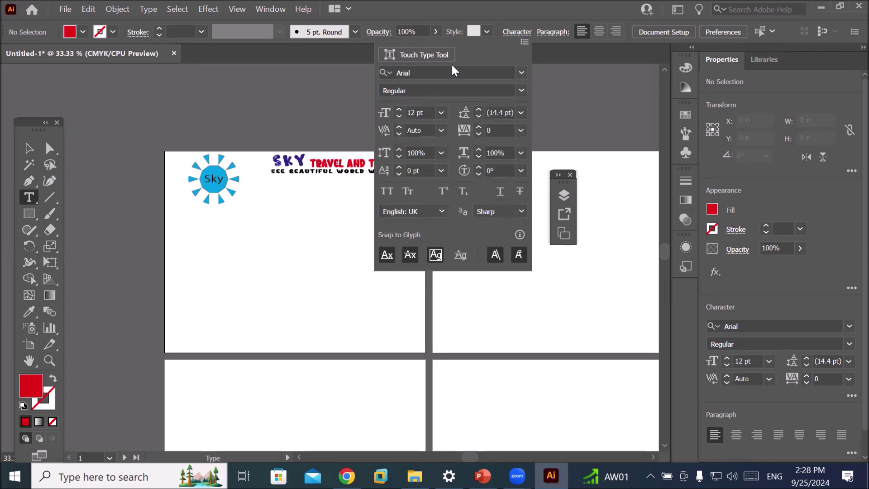
Step: Draw an area type box about 6.61 in wide and 5.89 in high below the travel and tourism heading
{"action": "left_click", "coordinate": [25, 196]}
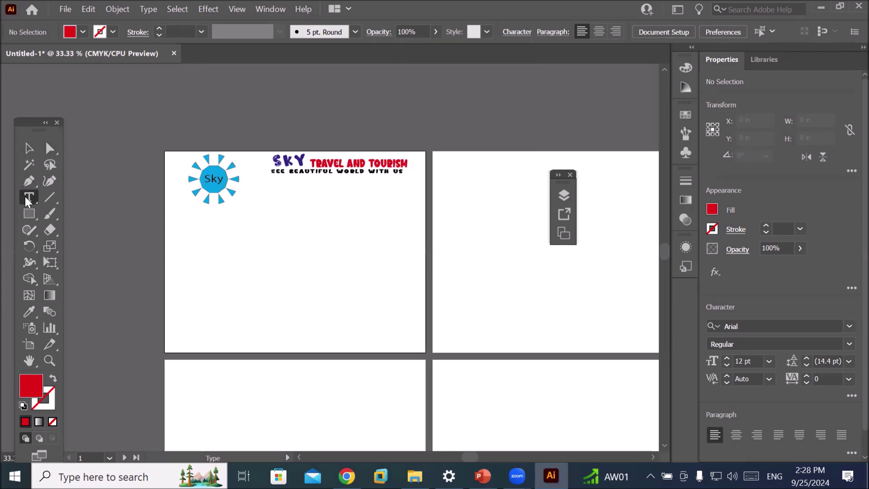
{"action": "left_click_drag", "start_coordinate": [256, 187], "coordinate": [413, 326]}
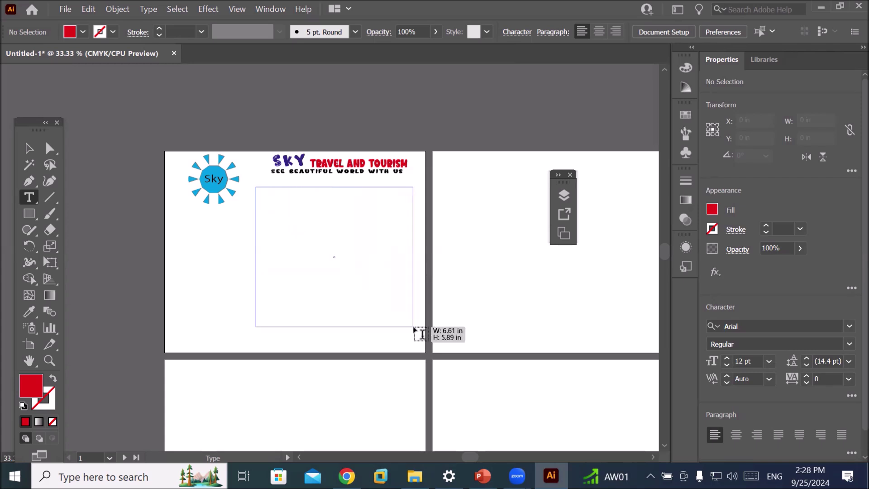
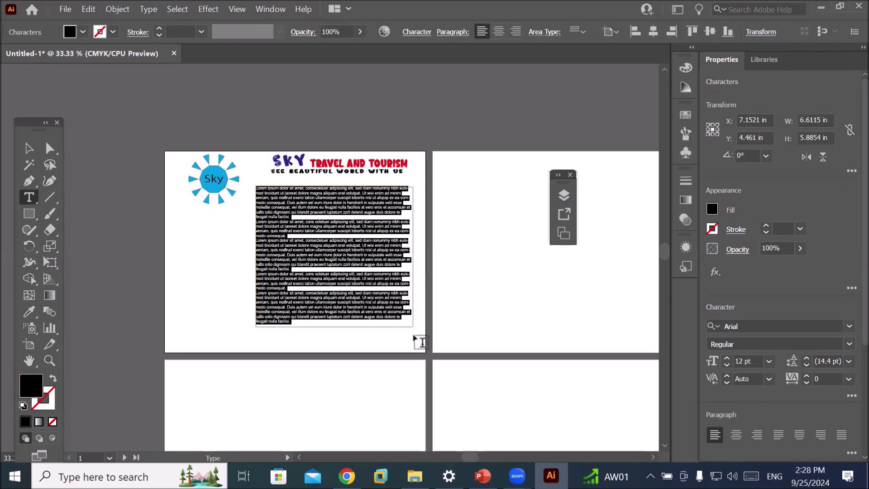
Step: Examine the placeholder text in the new text area up close and within the whole page
{"action": "key", "text": "ctrl+plus"}
{"action": "key", "text": "ctrl+plus"}
{"action": "key", "text": "ctrl+plus"}
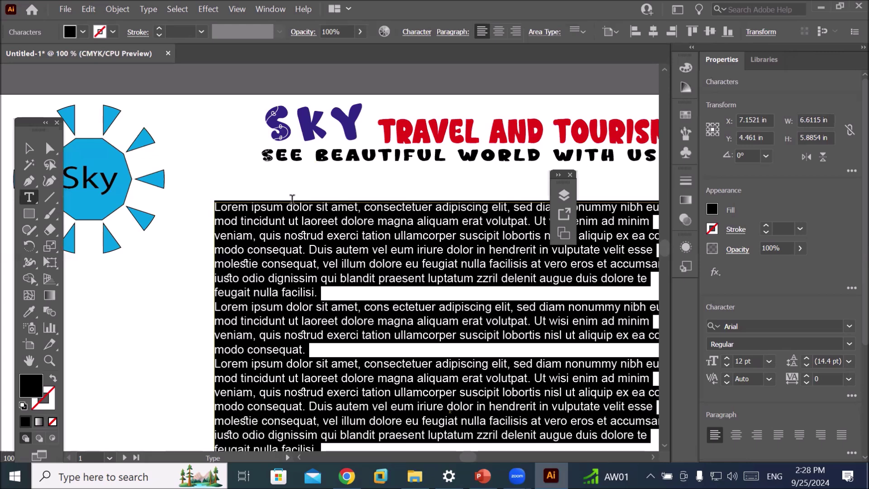
{"action": "key", "text": "ctrl+minus"}
{"action": "key", "text": "ctrl+minus"}
{"action": "key", "text": "ctrl+minus"}
{"action": "scroll", "coordinate": [476, 180], "scroll_direction": "up", "scroll_amount": 1}
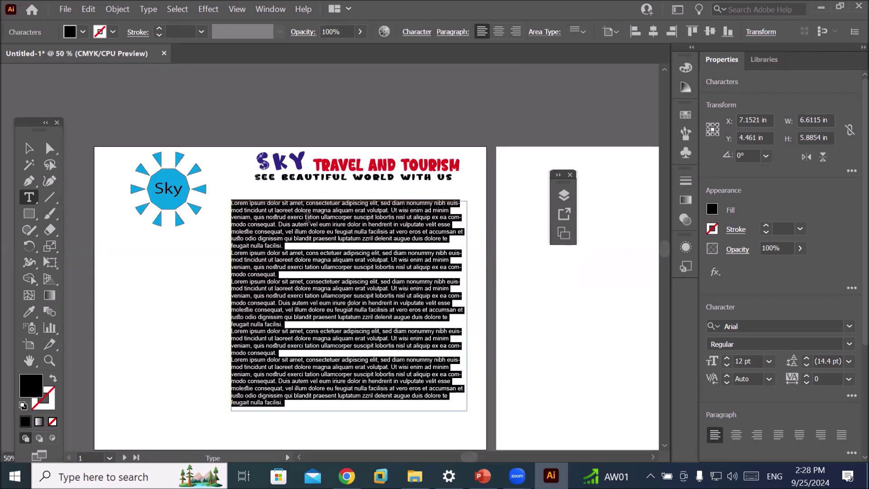
{"action": "key", "text": "ctrl+plus"}
{"action": "key", "text": "ctrl+plus"}
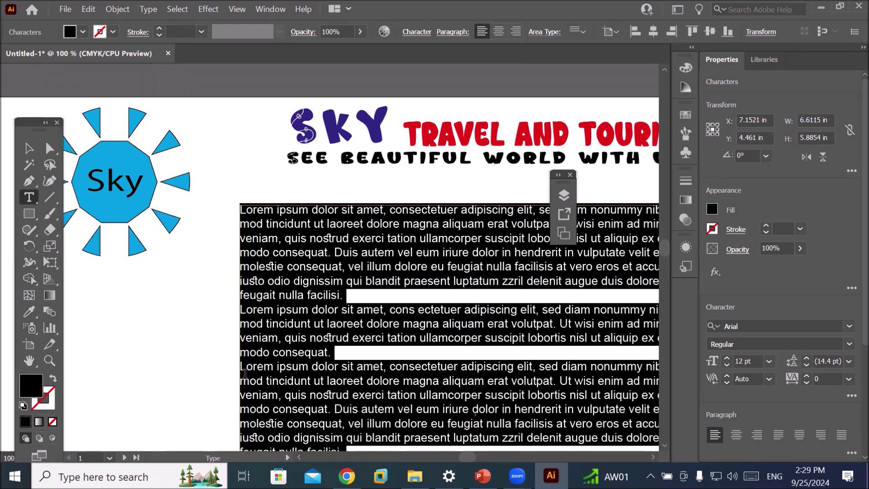
Step: Switch to Chrome and open ChatGPT in a new browser tab
{"action": "left_click", "coordinate": [347, 476]}
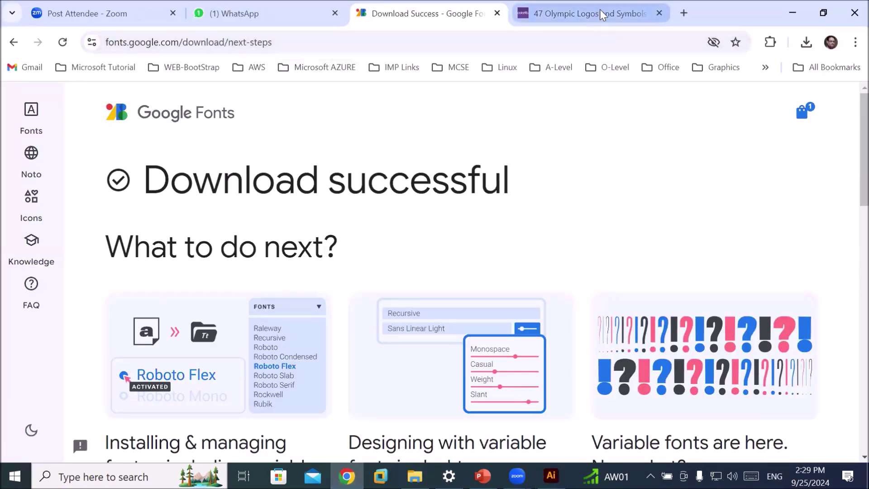
{"action": "left_click", "coordinate": [682, 13]}
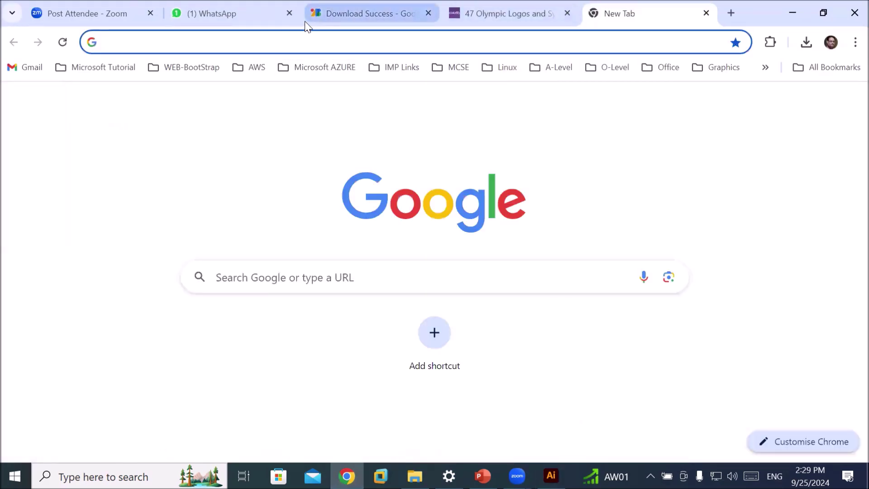
{"action": "type", "text": "cha"}
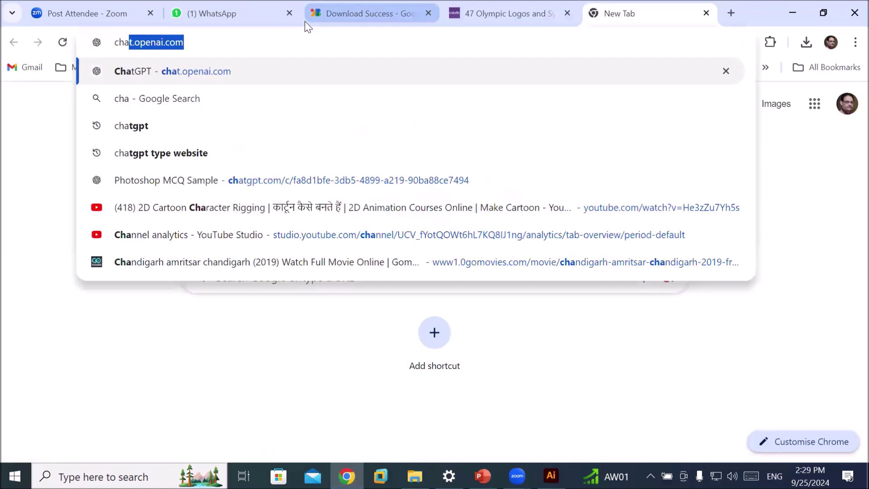
{"action": "key", "text": "Return"}
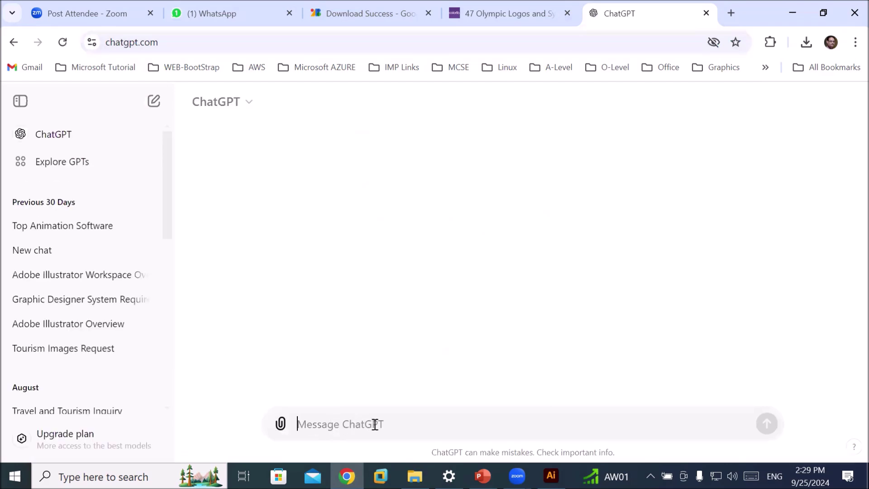
Step: Ask ChatGPT for a travel and tourism service guideline
{"action": "type", "text": "trave"}
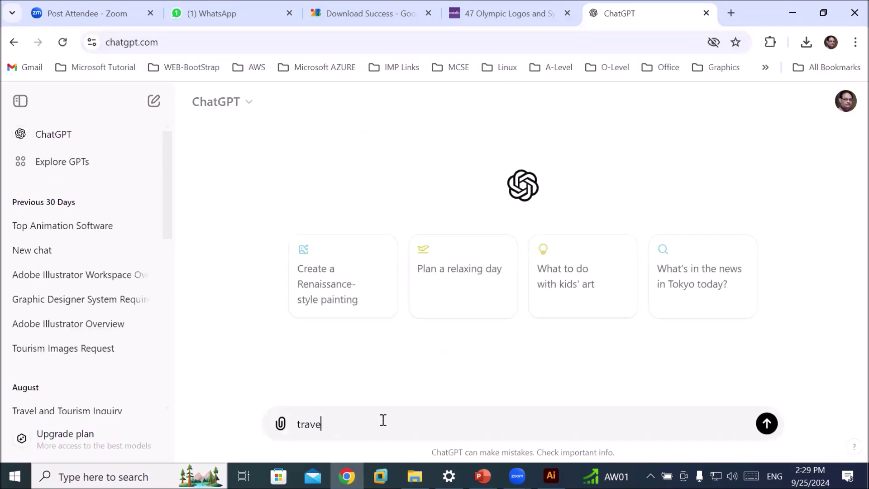
{"action": "type", "text": "l and tourism service guidelin"}
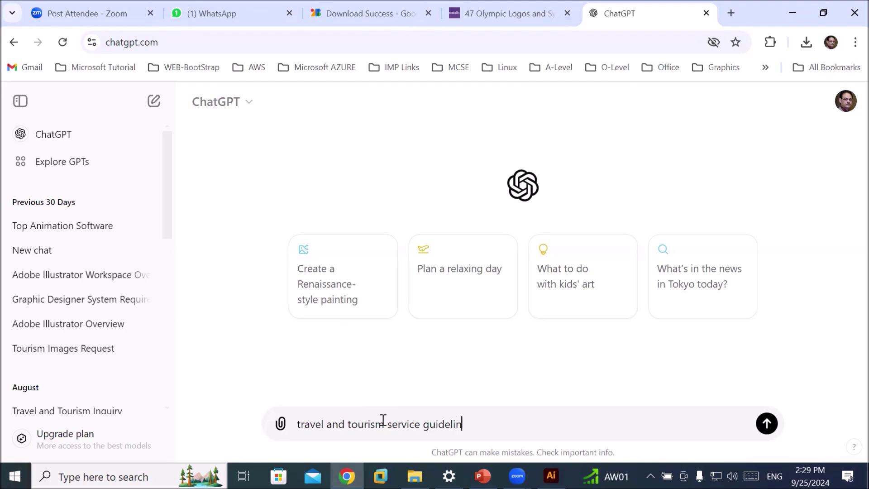
{"action": "key", "text": "Return"}
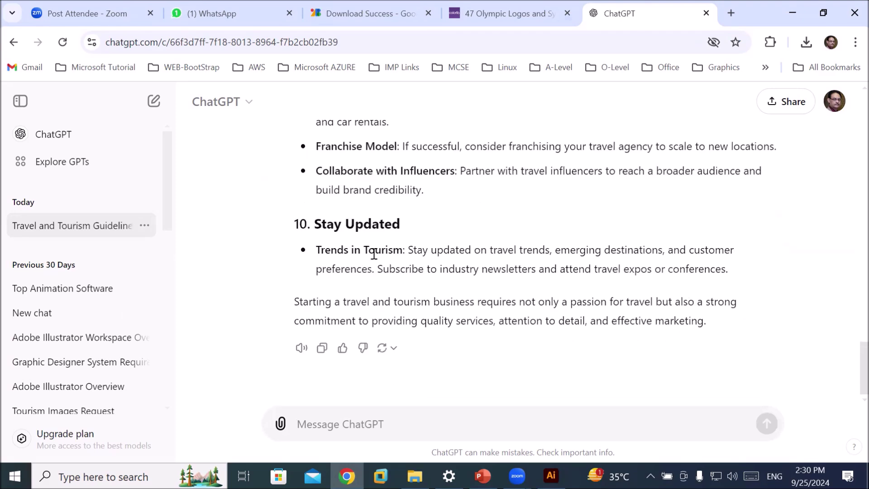
Step: Copy the Business Plan section, from its heading through the Unique Selling Proposition point, out of ChatGPT's answer
{"action": "scroll", "coordinate": [373, 255], "scroll_direction": "up", "scroll_amount": 10}
{"action": "scroll", "coordinate": [374, 255], "scroll_direction": "up", "scroll_amount": 8}
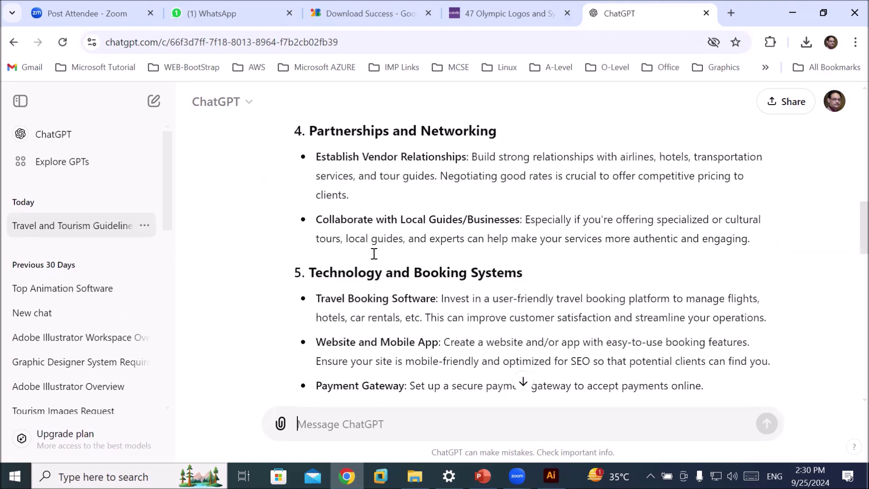
{"action": "scroll", "coordinate": [373, 253], "scroll_direction": "up", "scroll_amount": 6}
{"action": "scroll", "coordinate": [371, 256], "scroll_direction": "up", "scroll_amount": 8}
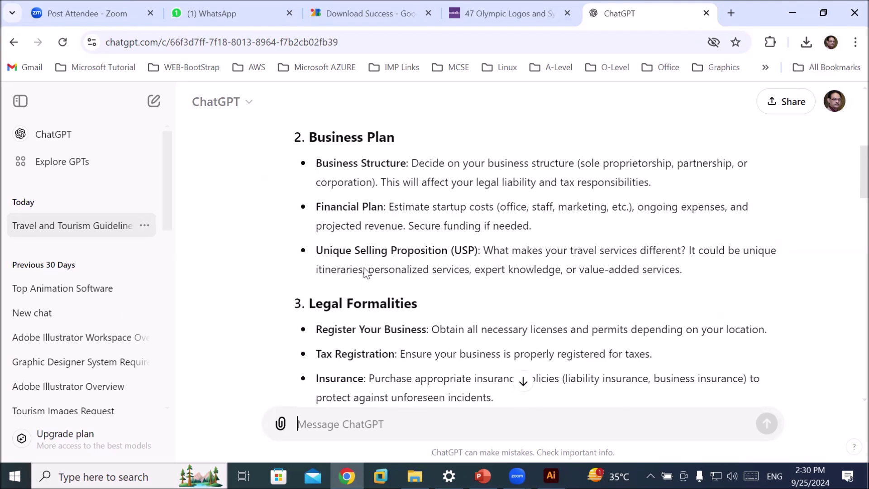
{"action": "scroll", "coordinate": [347, 297], "scroll_direction": "down", "scroll_amount": 4}
{"action": "left_click_drag", "start_coordinate": [308, 227], "coordinate": [688, 366]}
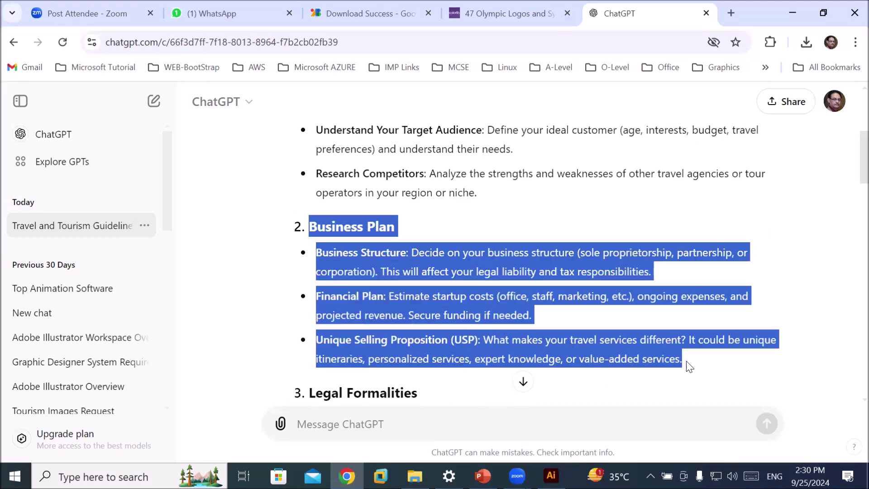
{"action": "right_click", "coordinate": [481, 272]}
{"action": "left_click", "coordinate": [523, 289]}
Step: Switch to Illustrator and replace the selected placeholder text with the copied Business Plan section
{"action": "key", "text": "alt+Tab"}
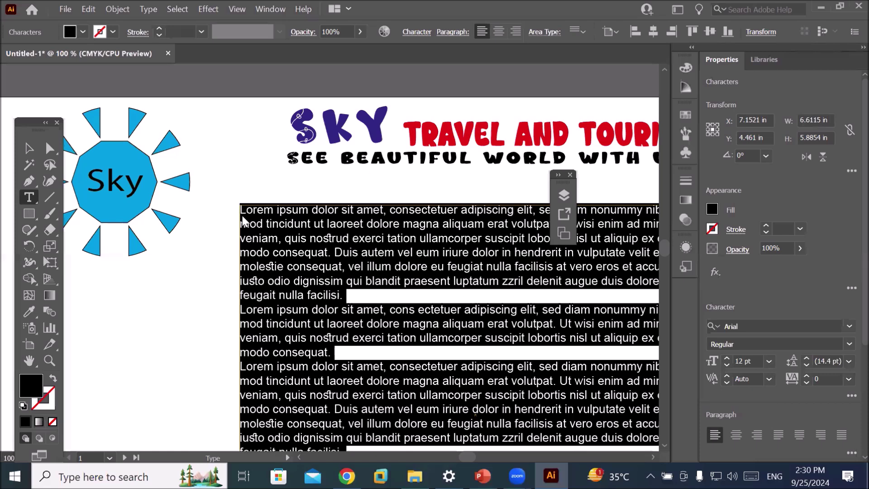
{"action": "right_click", "coordinate": [243, 221]}
{"action": "mouse_move", "coordinate": [291, 306]}
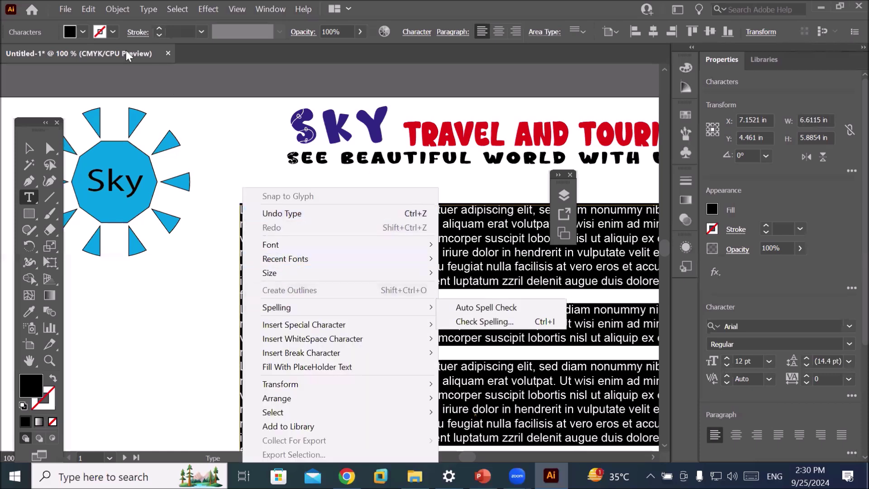
{"action": "left_click", "coordinate": [88, 10]}
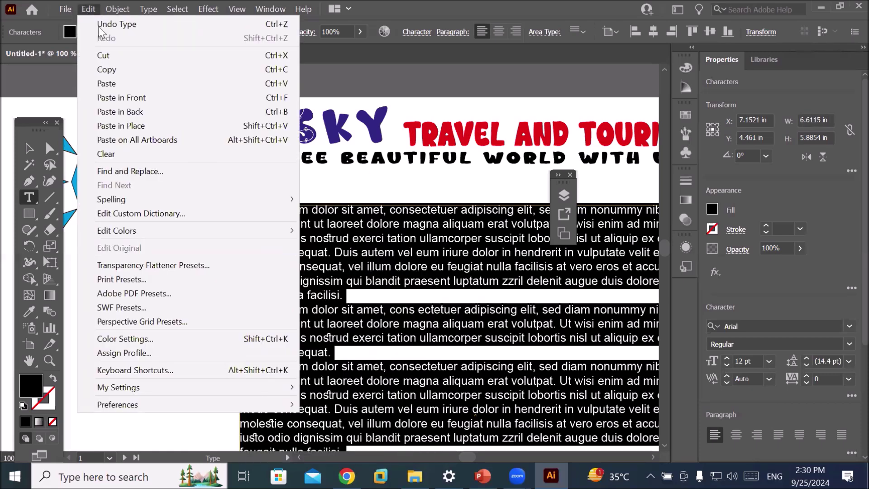
{"action": "left_click", "coordinate": [139, 84]}
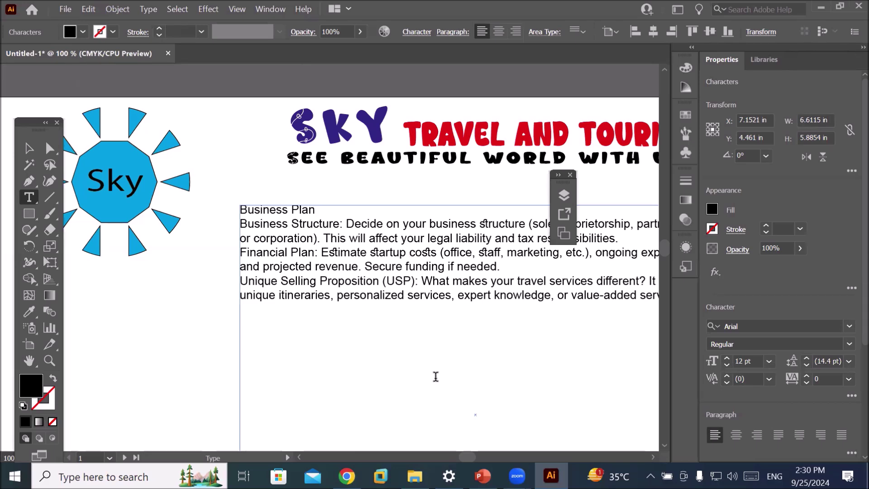
{"action": "scroll", "coordinate": [435, 374], "scroll_direction": "down", "scroll_amount": 1}
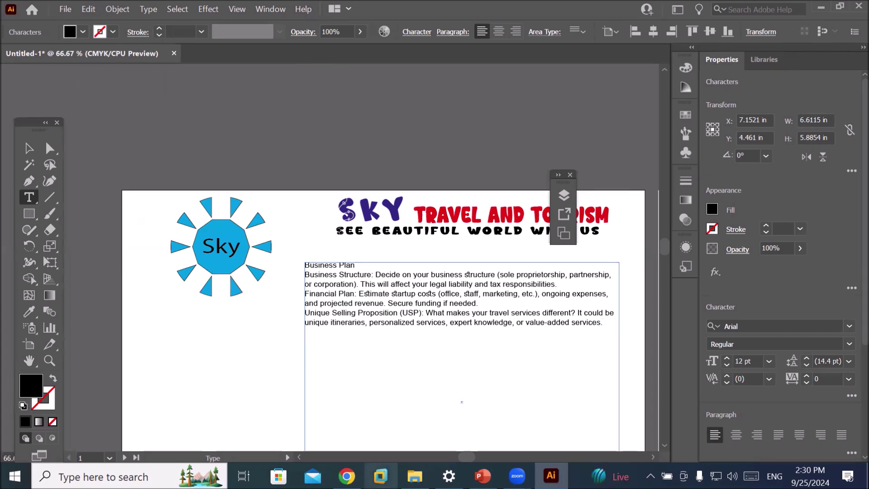
Step: Switch back to ChatGPT and copy the Legal Formalities section, from its heading through the Compliance with Travel Regulations point
{"action": "key", "text": "alt+Tab"}
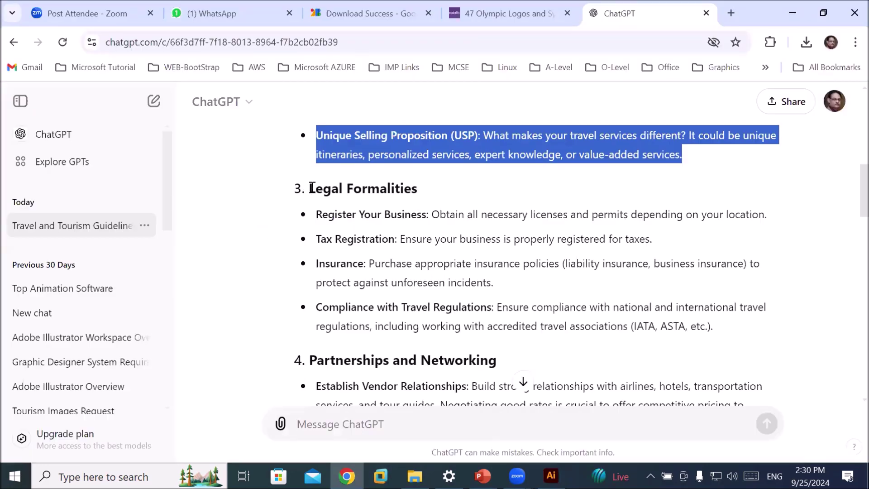
{"action": "left_click_drag", "start_coordinate": [311, 188], "coordinate": [718, 335]}
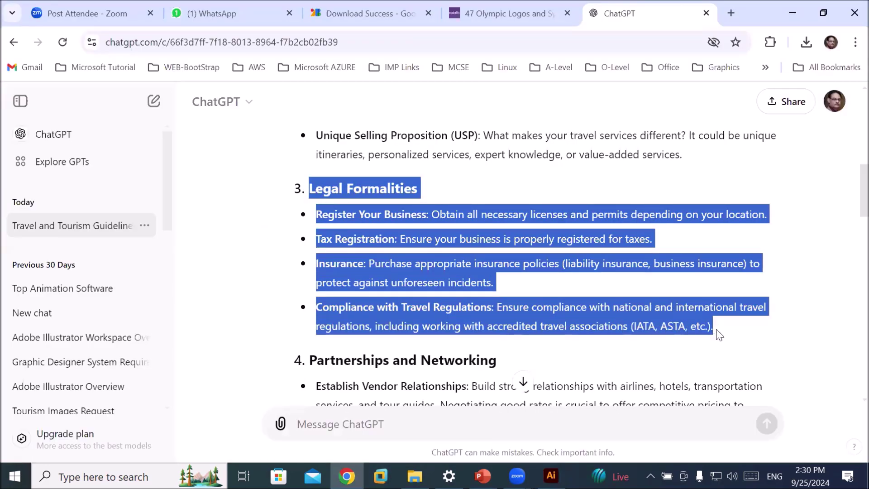
{"action": "right_click", "coordinate": [544, 304]}
{"action": "left_click", "coordinate": [577, 320]}
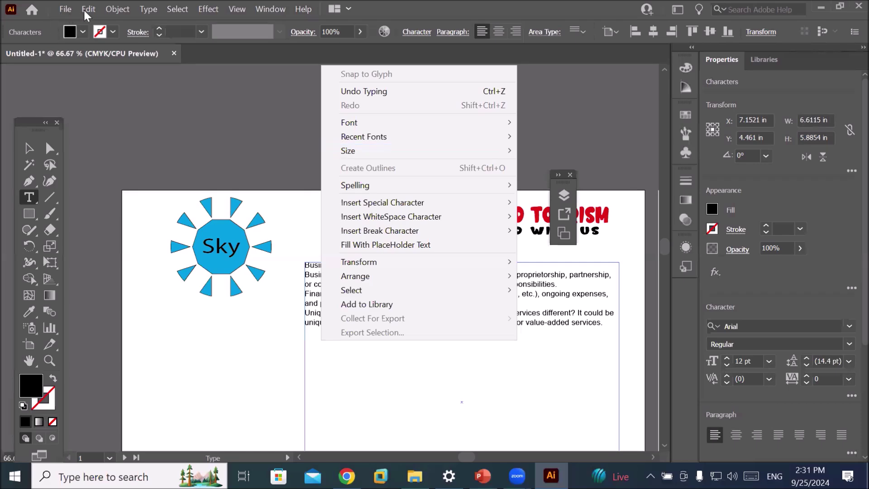
Step: Paste the copied Legal Formalities section after the Business Plan text in Illustrator's text area
{"action": "left_click", "coordinate": [89, 9]}
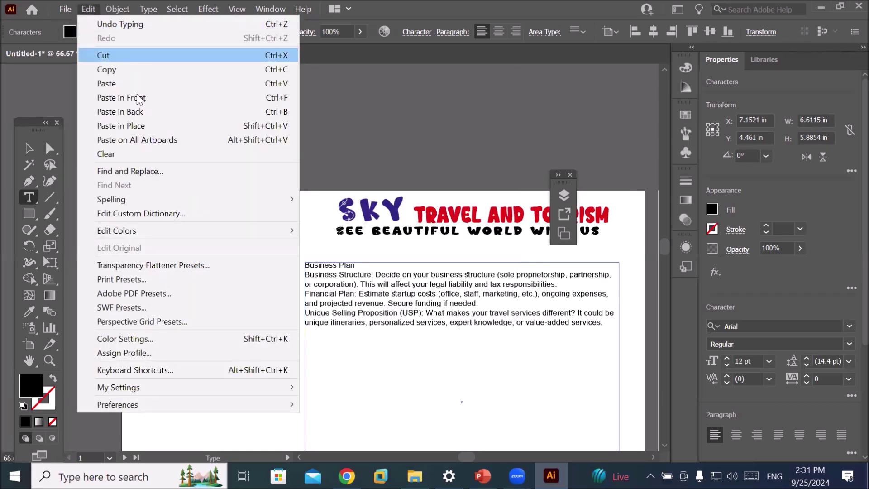
{"action": "left_click", "coordinate": [136, 84]}
{"action": "key", "text": "ctrl+minus"}
{"action": "key", "text": "ctrl+minus"}
{"action": "key", "text": "ctrl+plus"}
{"action": "key", "text": "ctrl+plus"}
{"action": "key", "text": "ctrl+plus"}
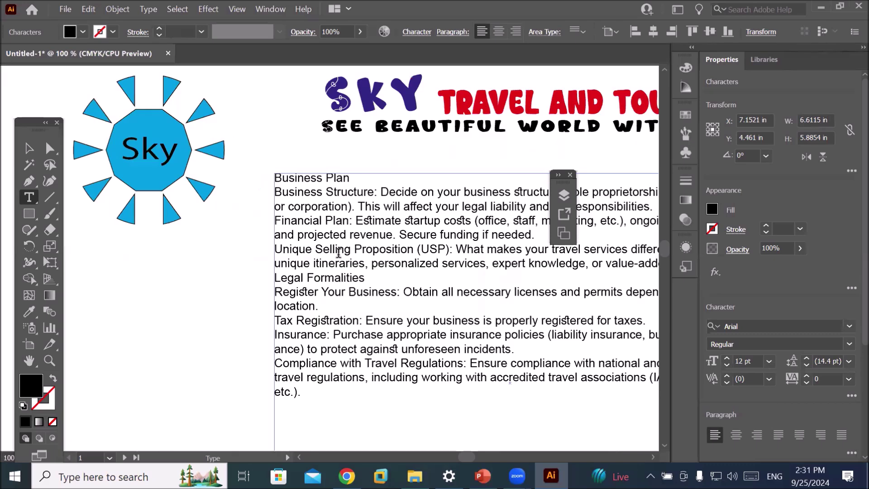
Step: Set the Business Plan heading at the start of the text area to All Caps
{"action": "key", "text": "ctrl+plus"}
{"action": "left_click_drag", "start_coordinate": [357, 139], "coordinate": [243, 140]}
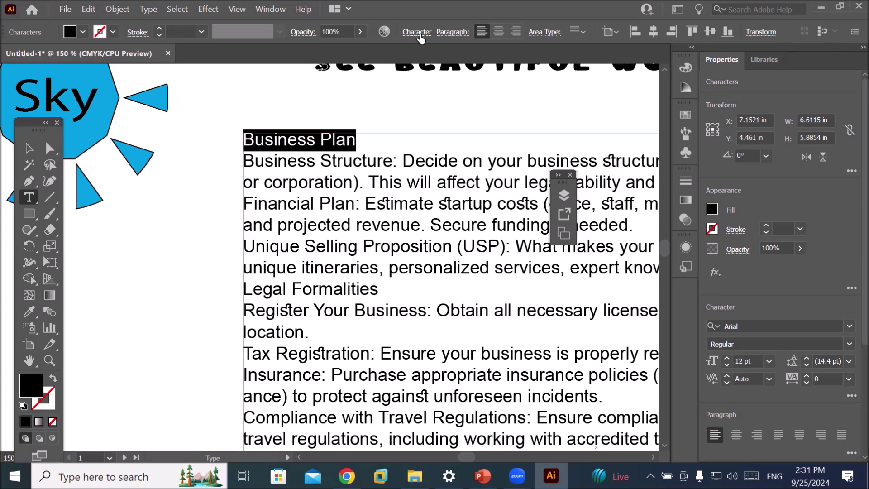
{"action": "left_click", "coordinate": [417, 33]}
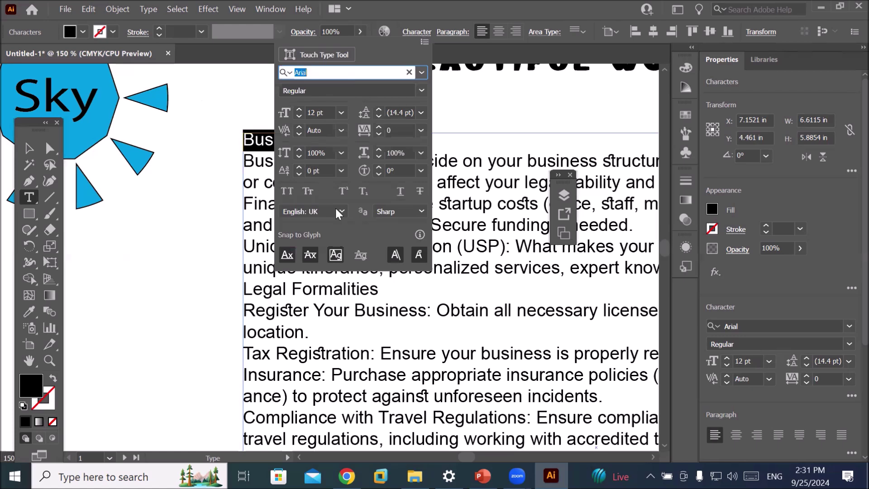
{"action": "left_click", "coordinate": [289, 194]}
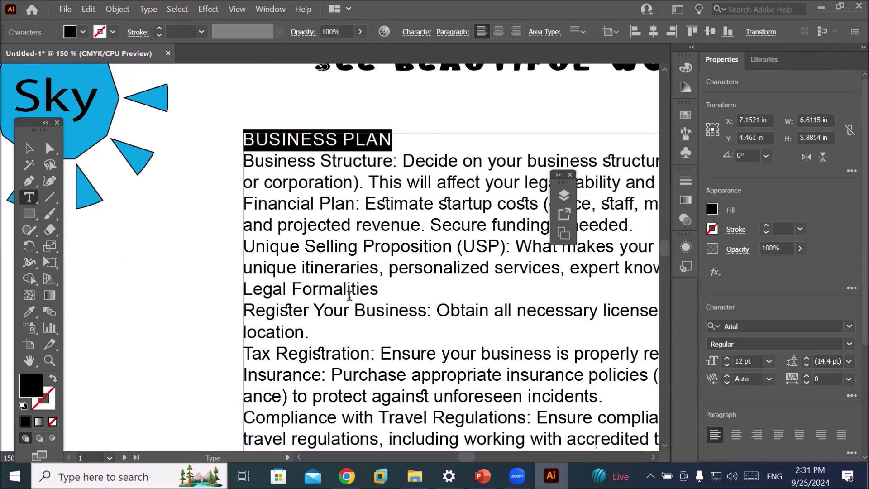
Step: Set the Legal Formalities heading in the text area to All Caps
{"action": "scroll", "coordinate": [348, 299], "scroll_direction": "down", "scroll_amount": 2}
{"action": "scroll", "coordinate": [427, 353], "scroll_direction": "up", "scroll_amount": 2}
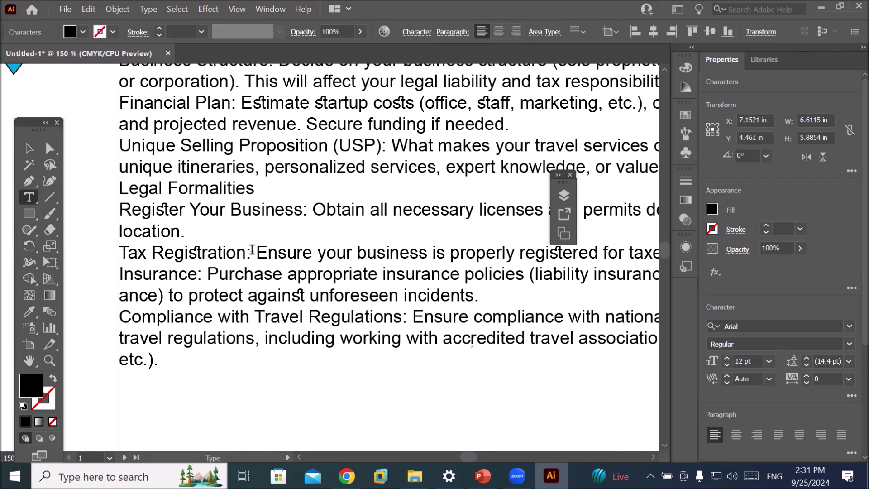
{"action": "left_click", "coordinate": [256, 251]}
{"action": "left_click_drag", "start_coordinate": [256, 189], "coordinate": [117, 190]}
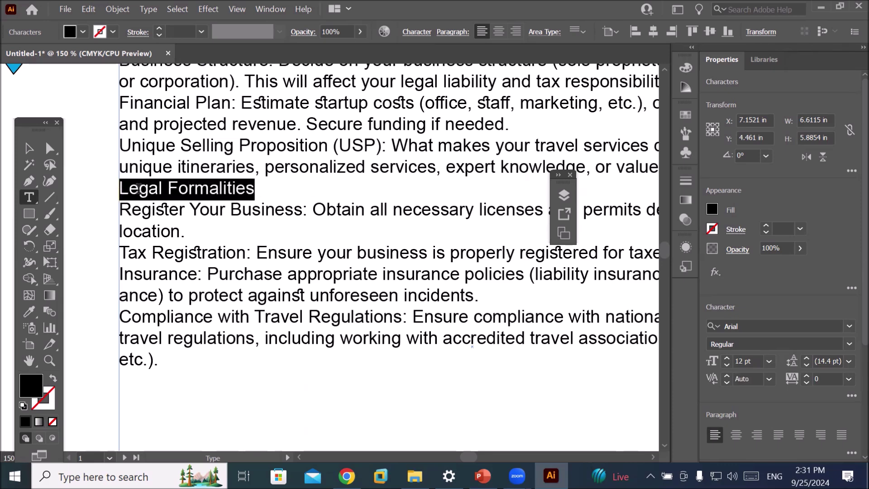
{"action": "left_click", "coordinate": [417, 31]}
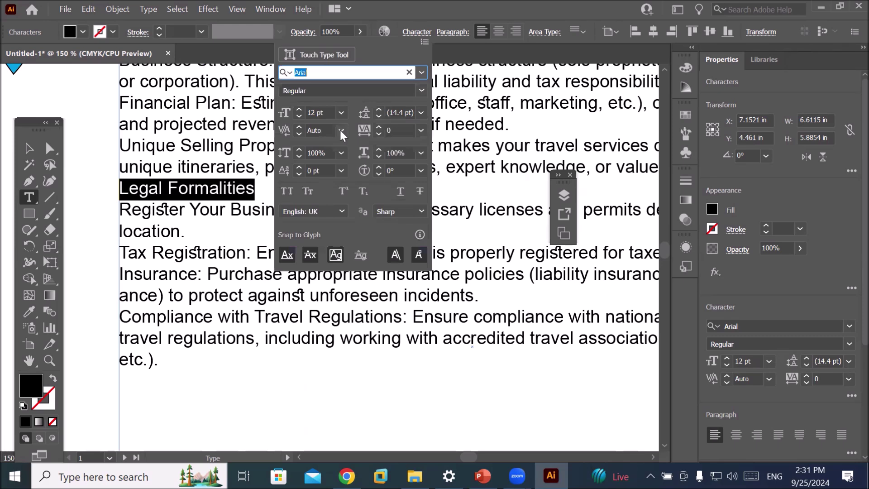
{"action": "left_click", "coordinate": [283, 193]}
{"action": "left_click", "coordinate": [282, 194]}
{"action": "left_click", "coordinate": [282, 194]}
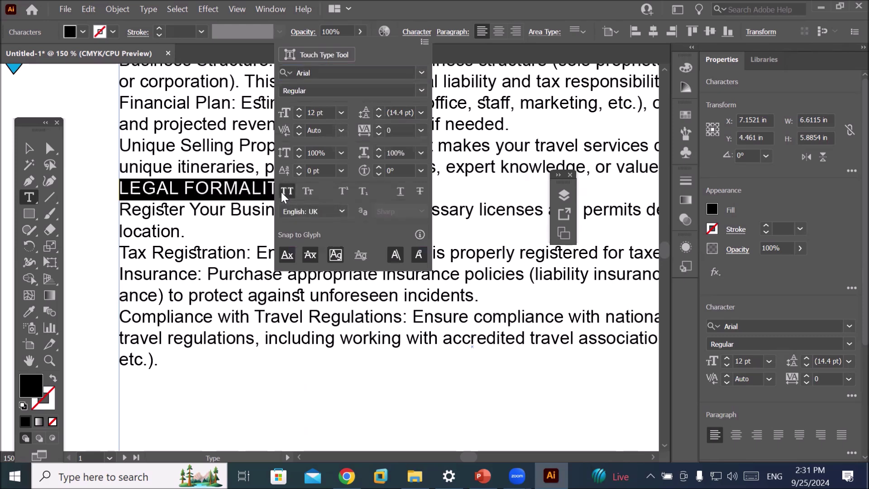
{"action": "left_click", "coordinate": [282, 194]}
{"action": "left_click", "coordinate": [283, 194]}
{"action": "left_click", "coordinate": [181, 231]}
{"action": "left_click", "coordinate": [194, 216]}
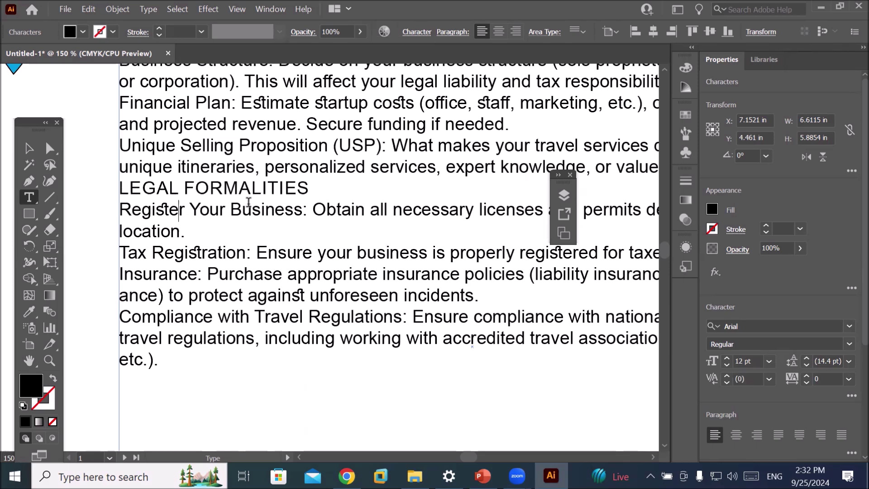
Step: Fill the Legal Formalities heading with CMYK Red
{"action": "left_click_drag", "start_coordinate": [311, 185], "coordinate": [118, 178]}
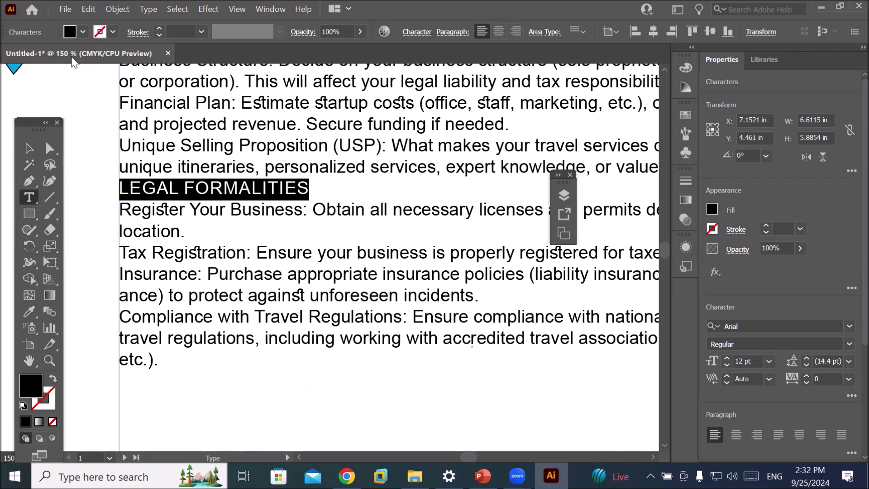
{"action": "left_click", "coordinate": [83, 32]}
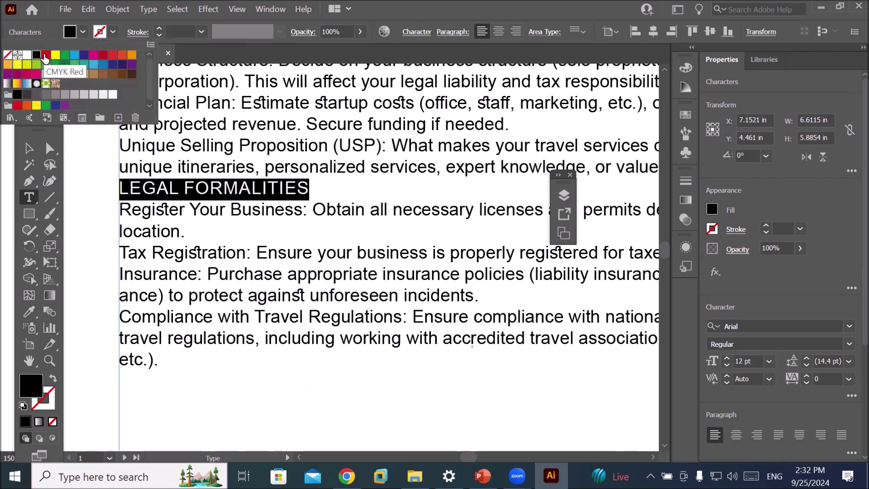
{"action": "left_click", "coordinate": [46, 55]}
{"action": "double_click", "coordinate": [221, 186]}
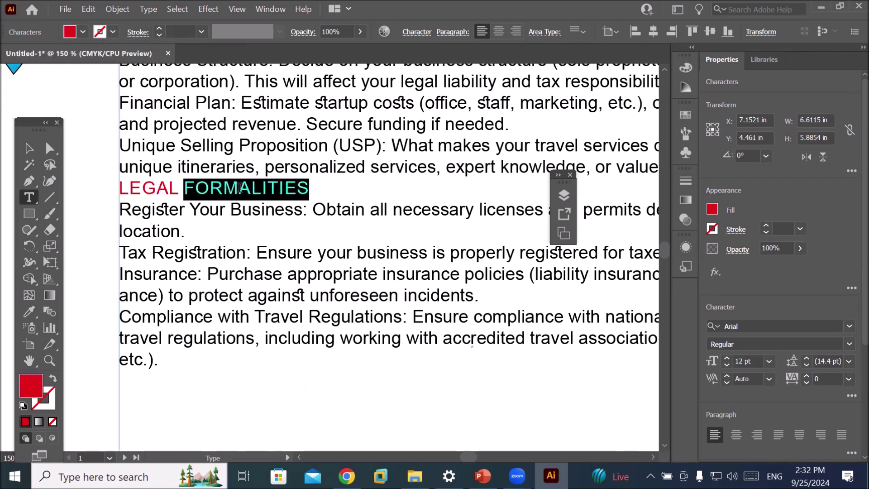
{"action": "left_click", "coordinate": [238, 187]}
Step: Change the font of the Legal Formalities heading to BABAPRO FONT Bold
{"action": "left_click_drag", "start_coordinate": [307, 189], "coordinate": [117, 189]}
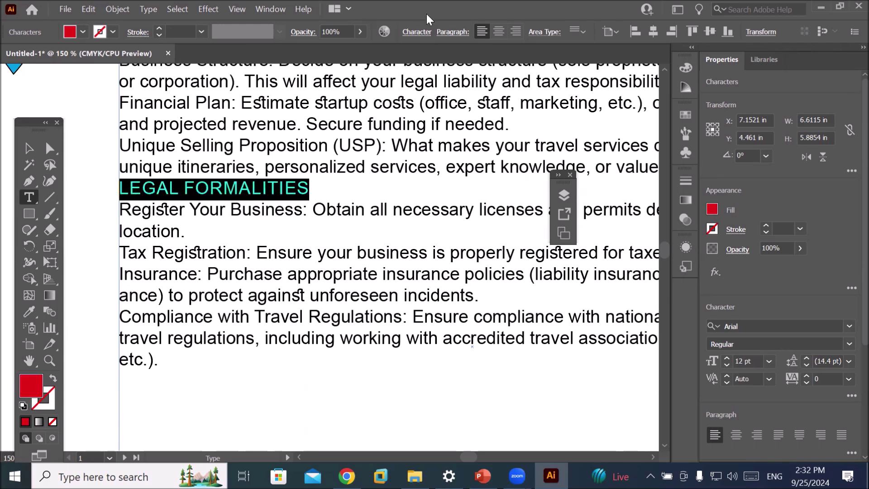
{"action": "left_click", "coordinate": [415, 33]}
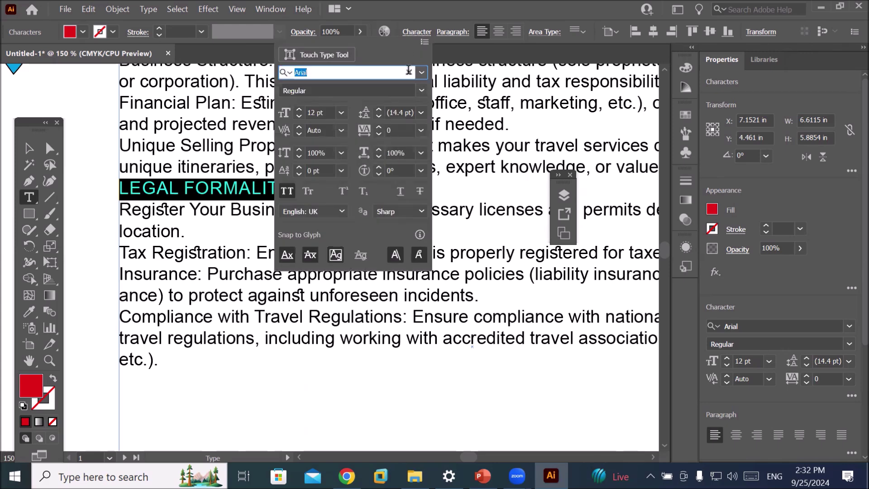
{"action": "left_click", "coordinate": [422, 73]}
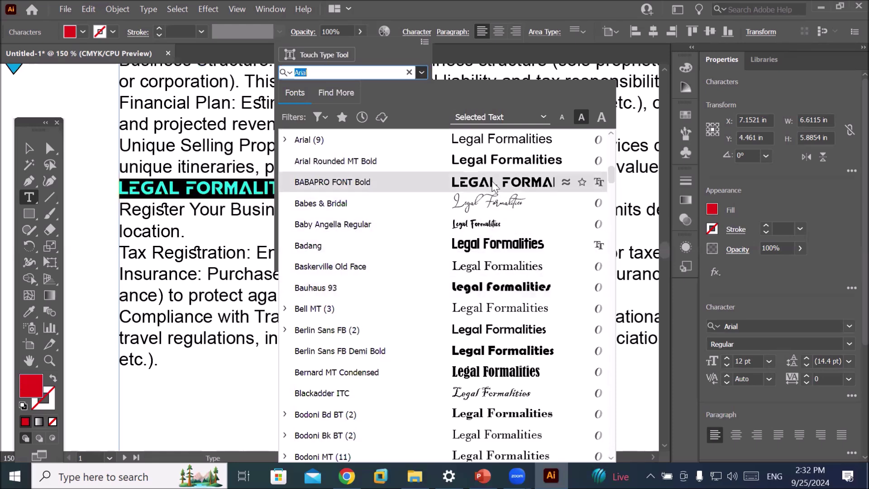
{"action": "left_click", "coordinate": [493, 183]}
{"action": "left_click", "coordinate": [208, 187]}
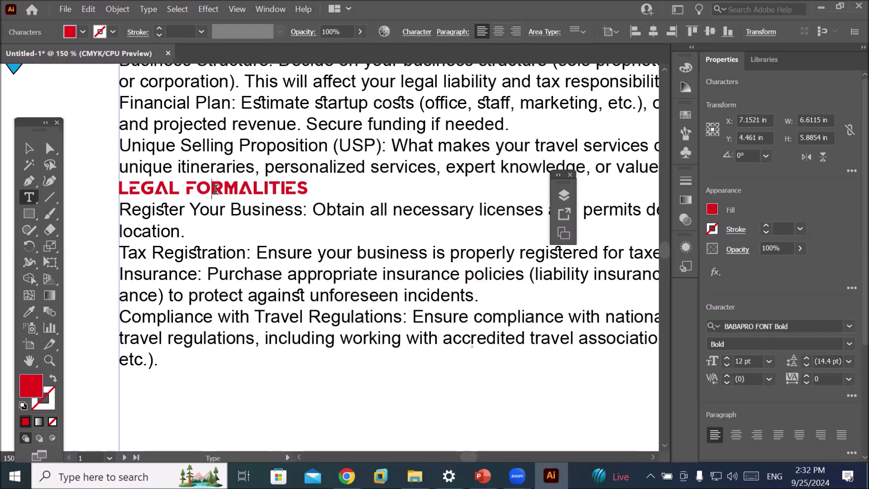
Step: Change the font of the Business Plan heading to BABAPRO FONT Bold
{"action": "scroll", "coordinate": [254, 164], "scroll_direction": "up", "scroll_amount": 3}
{"action": "scroll", "coordinate": [254, 164], "scroll_direction": "down", "scroll_amount": 4}
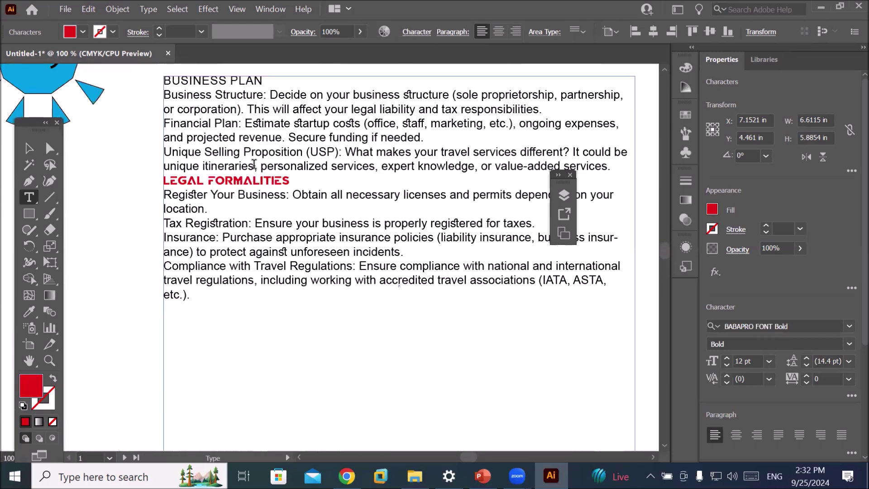
{"action": "left_click_drag", "start_coordinate": [264, 79], "coordinate": [151, 77]}
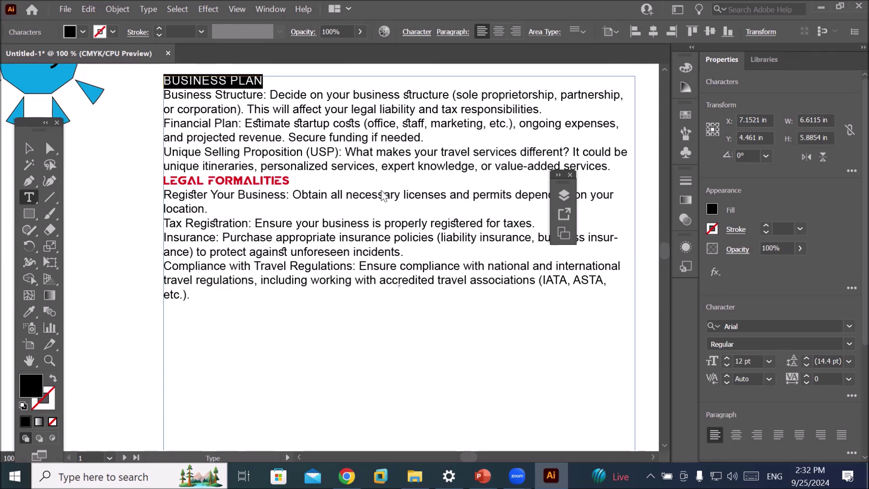
{"action": "left_click", "coordinate": [416, 32]}
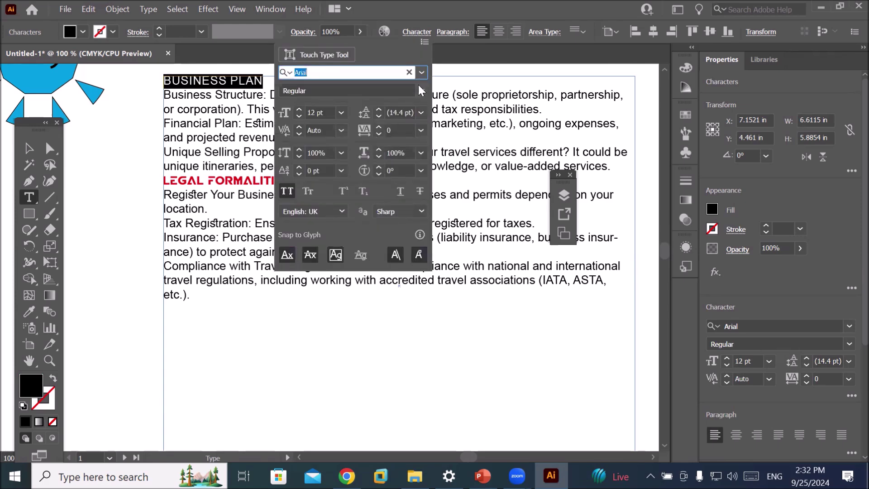
{"action": "left_click", "coordinate": [422, 73]}
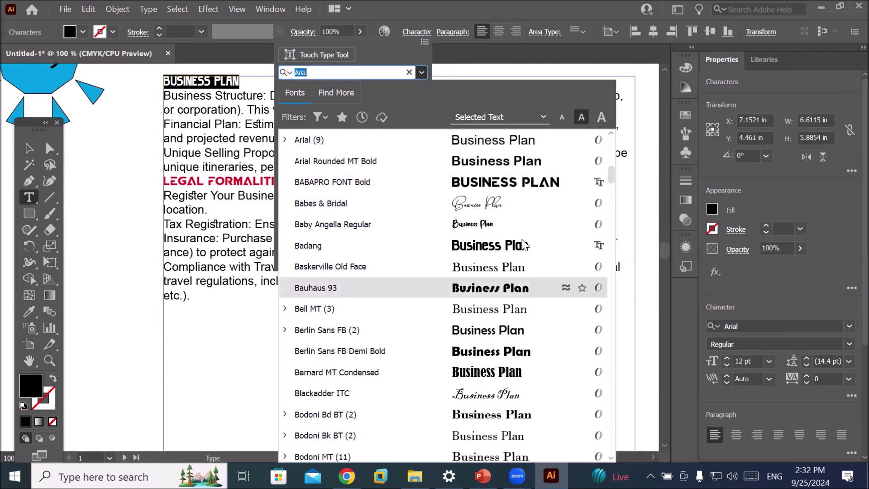
{"action": "left_click", "coordinate": [550, 180]}
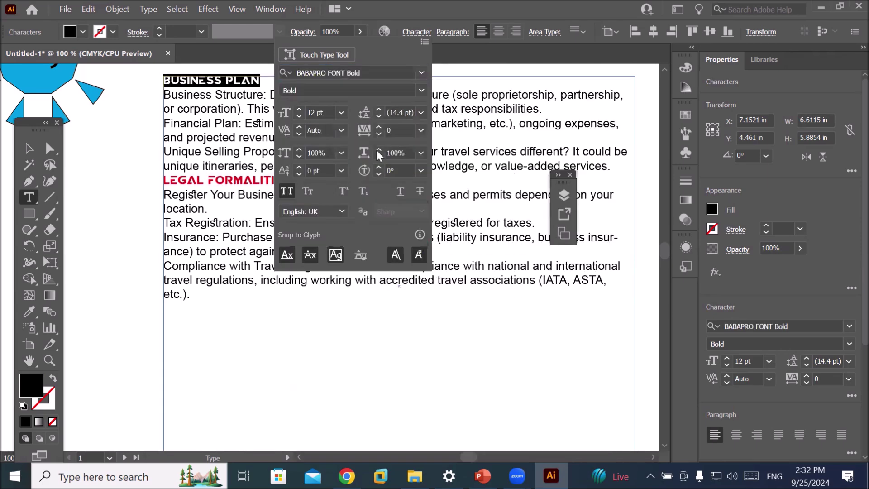
Step: Fill the Business Plan heading with CMYK Red
{"action": "left_click", "coordinate": [82, 34]}
{"action": "left_click", "coordinate": [83, 33]}
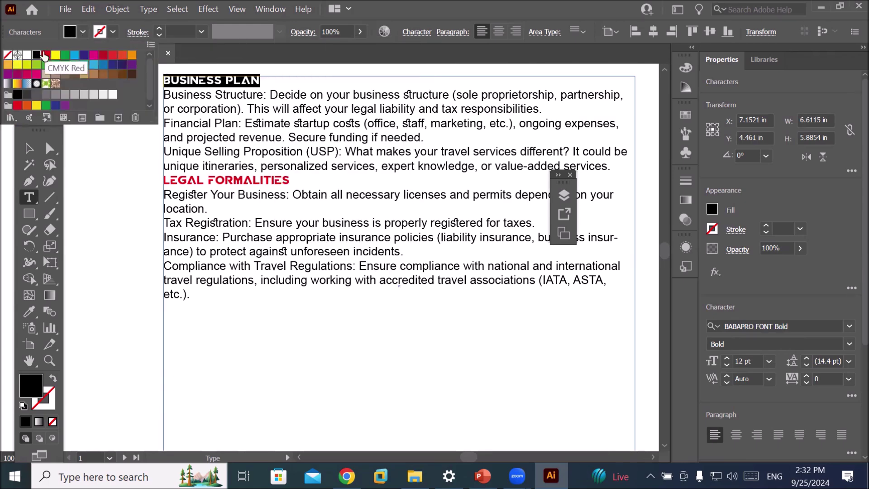
{"action": "left_click", "coordinate": [45, 54]}
{"action": "left_click", "coordinate": [284, 193]}
{"action": "double_click", "coordinate": [285, 181]}
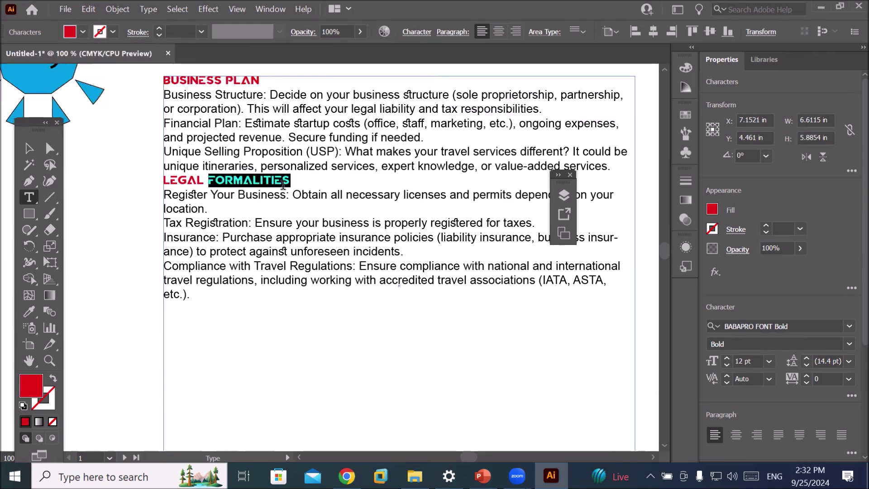
{"action": "scroll", "coordinate": [283, 184], "scroll_direction": "down", "scroll_amount": 3}
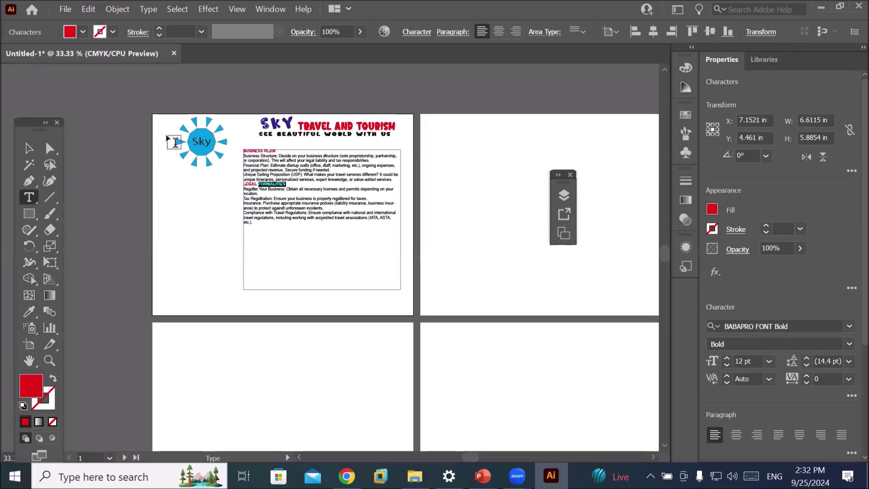
{"action": "scroll", "coordinate": [175, 143], "scroll_direction": "up", "scroll_amount": 1}
{"action": "scroll", "coordinate": [202, 387], "scroll_direction": "down", "scroll_amount": 1}
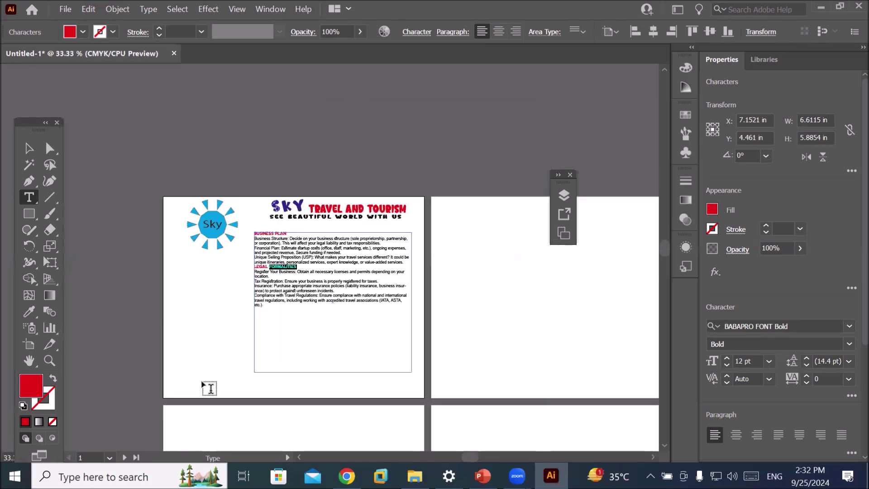
{"action": "scroll", "coordinate": [247, 412], "scroll_direction": "up", "scroll_amount": 1}
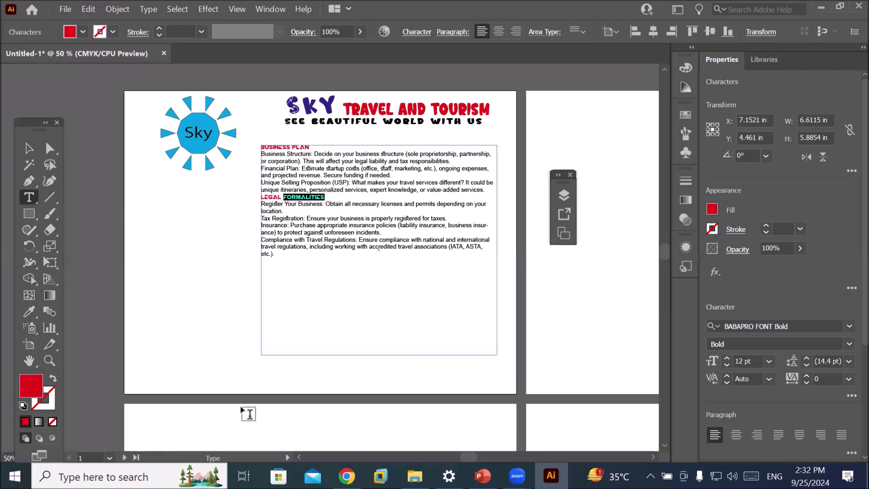
Step: Switch to Chrome, search Google for flaticon in a new tab and open the Flaticon website
{"action": "left_click", "coordinate": [347, 476]}
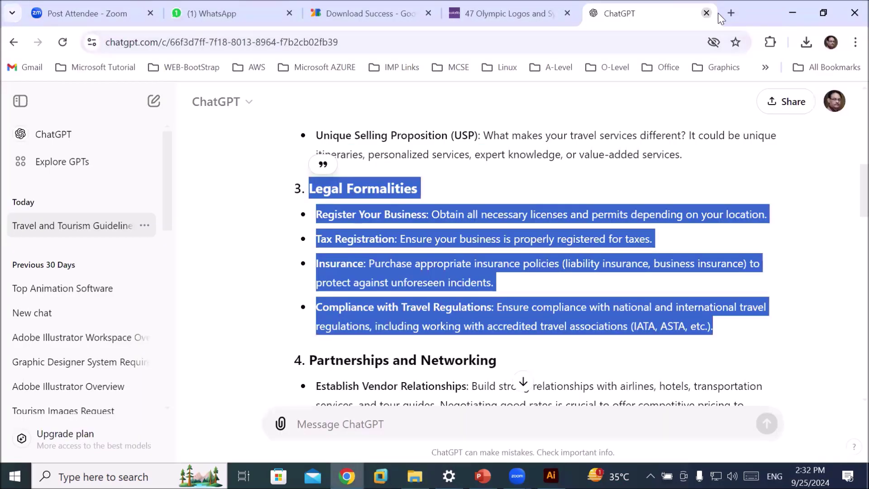
{"action": "left_click", "coordinate": [731, 13]}
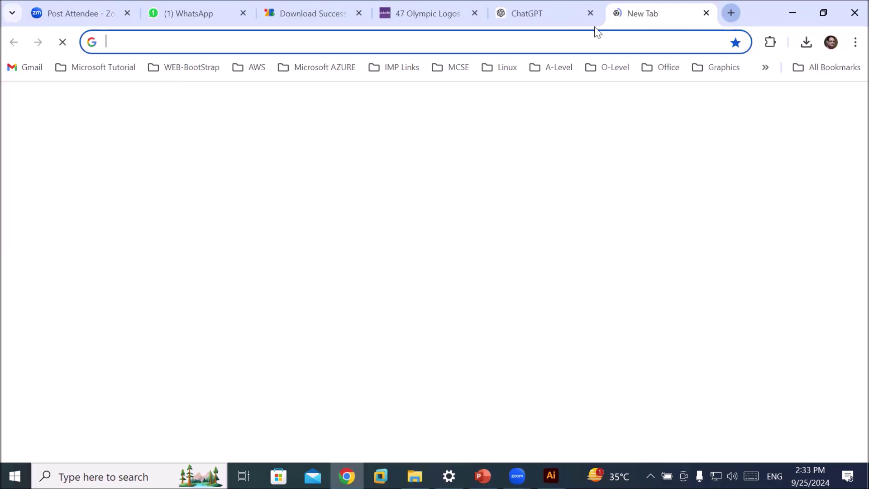
{"action": "left_click", "coordinate": [506, 39]}
{"action": "type", "text": "fl"}
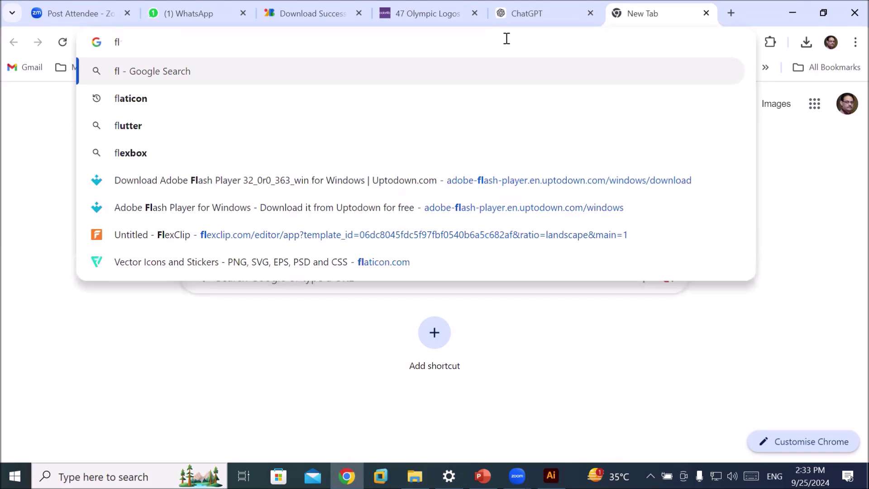
{"action": "key", "text": "Down"}
{"action": "key", "text": "Return"}
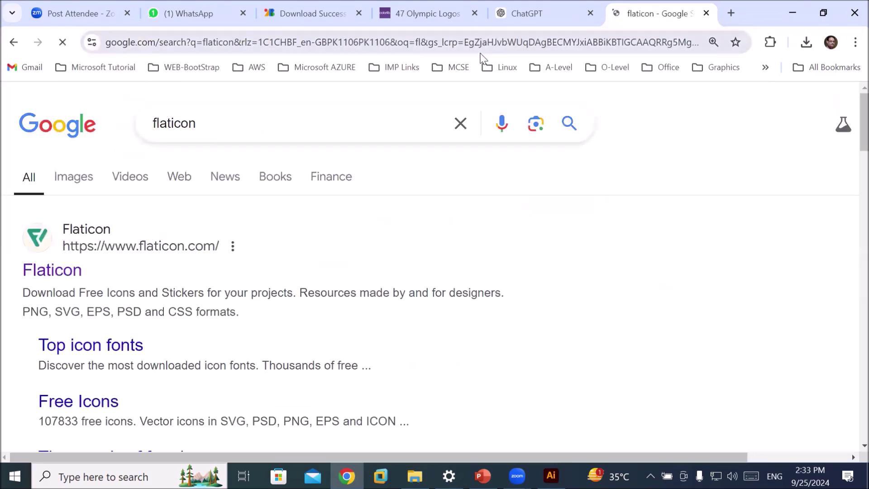
{"action": "left_click", "coordinate": [70, 272]}
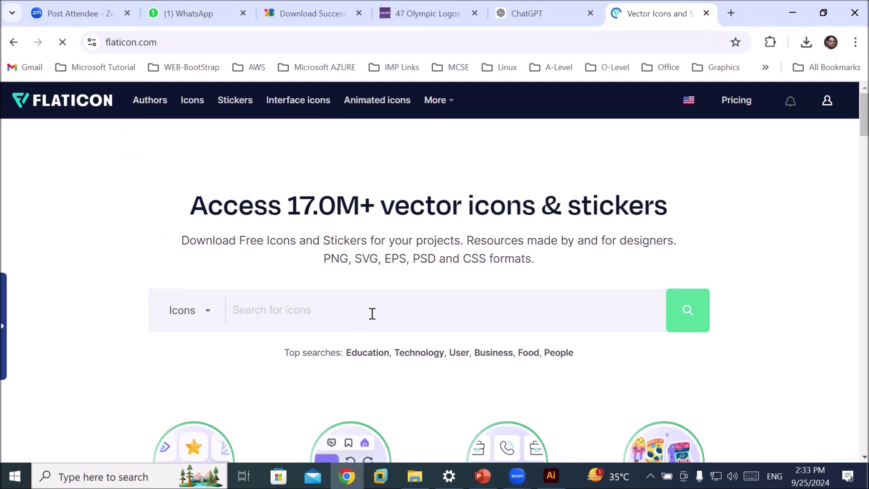
Step: Search Flaticon for "social media contacts" icons and look through the results for suitable contact icons
{"action": "type", "text": "social media cont"}
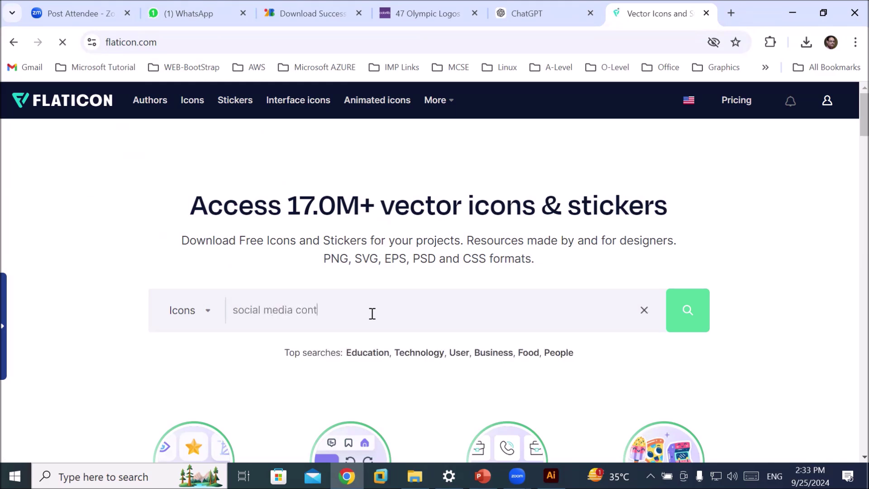
{"action": "key", "text": "Return"}
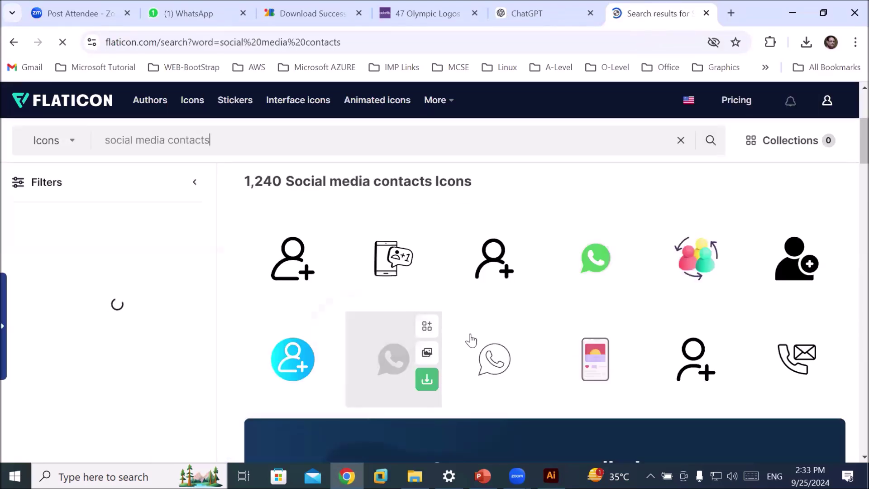
{"action": "scroll", "coordinate": [469, 341], "scroll_direction": "down", "scroll_amount": 3}
{"action": "scroll", "coordinate": [522, 335], "scroll_direction": "down", "scroll_amount": 9}
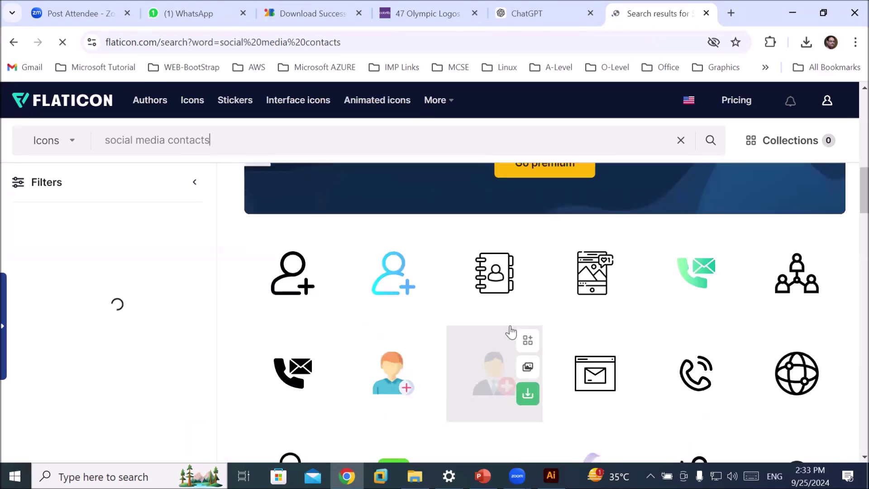
{"action": "scroll", "coordinate": [657, 339], "scroll_direction": "down", "scroll_amount": 12}
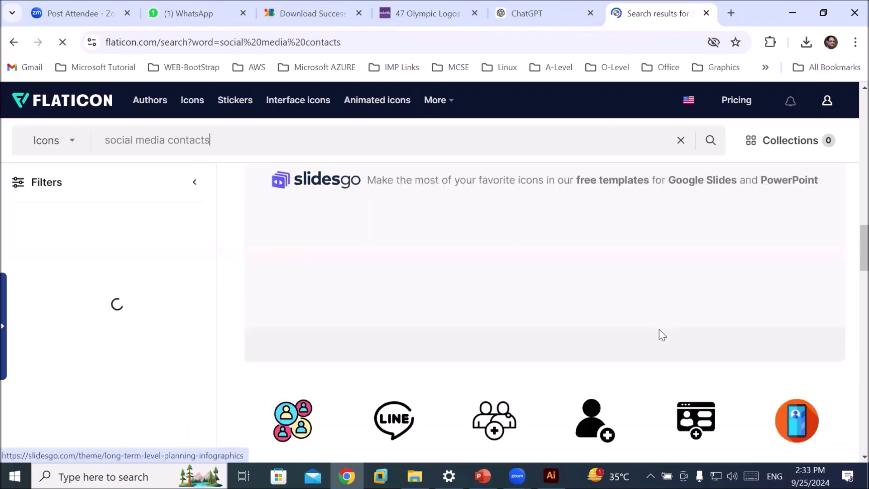
{"action": "scroll", "coordinate": [655, 335], "scroll_direction": "down", "scroll_amount": 8}
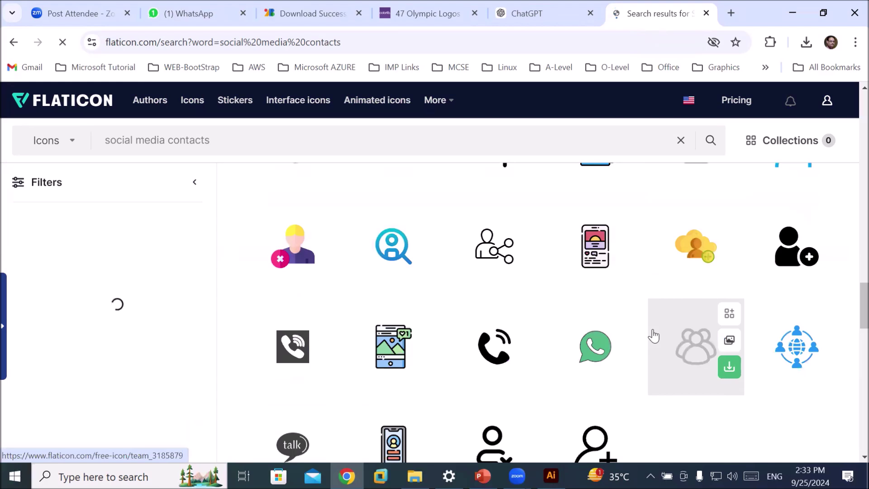
Step: Download the green WhatsApp icon from the Flaticon results as a free PNG and return to the search results
{"action": "scroll", "coordinate": [626, 272], "scroll_direction": "up", "scroll_amount": 2}
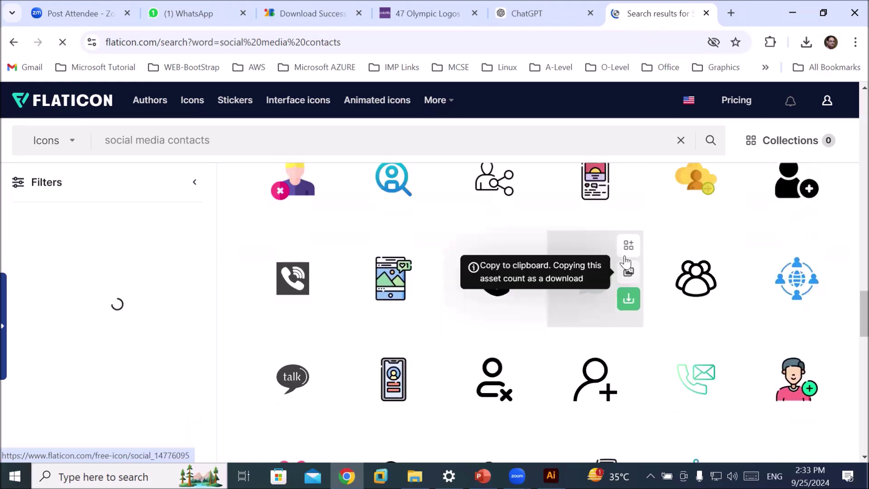
{"action": "left_click", "coordinate": [629, 298]}
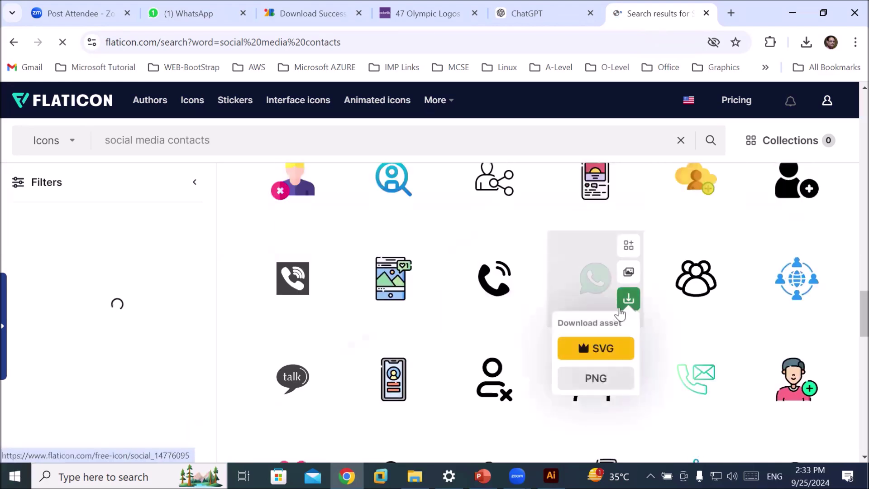
{"action": "left_click", "coordinate": [586, 380]}
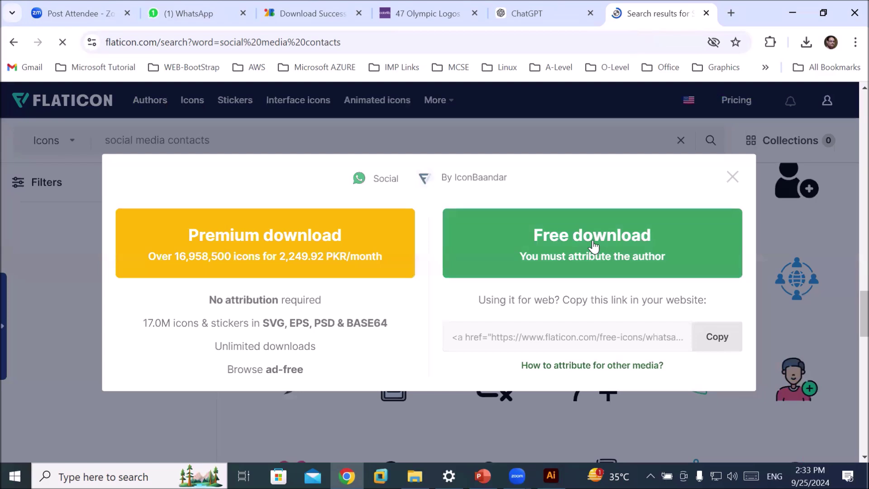
{"action": "left_click", "coordinate": [566, 238]}
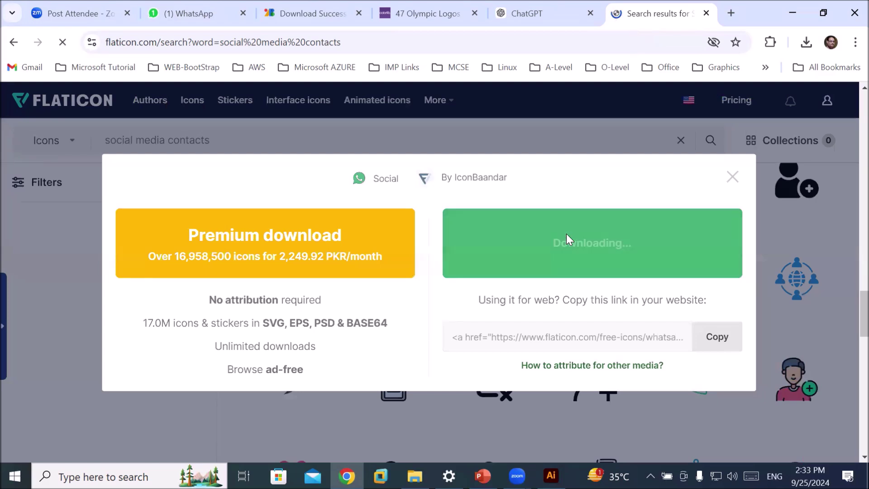
{"action": "left_click", "coordinate": [734, 179]}
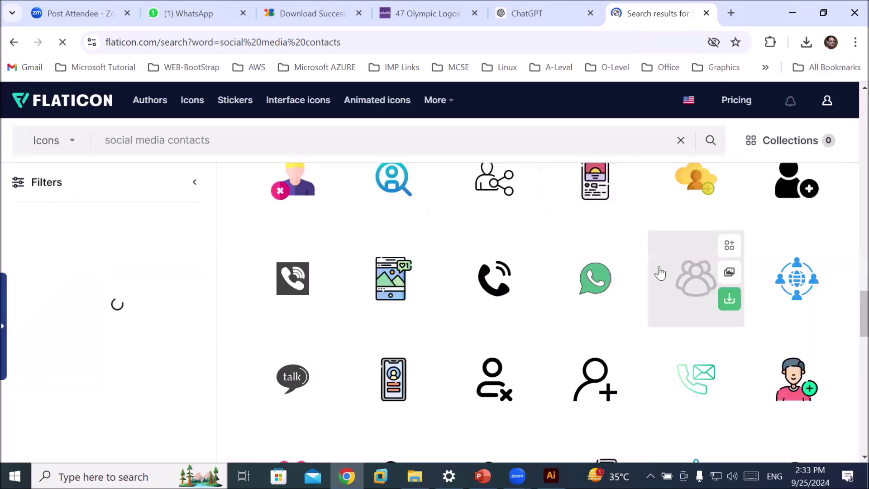
{"action": "scroll", "coordinate": [613, 278], "scroll_direction": "down", "scroll_amount": 3}
{"action": "scroll", "coordinate": [612, 278], "scroll_direction": "down", "scroll_amount": 4}
{"action": "scroll", "coordinate": [611, 277], "scroll_direction": "down", "scroll_amount": 5}
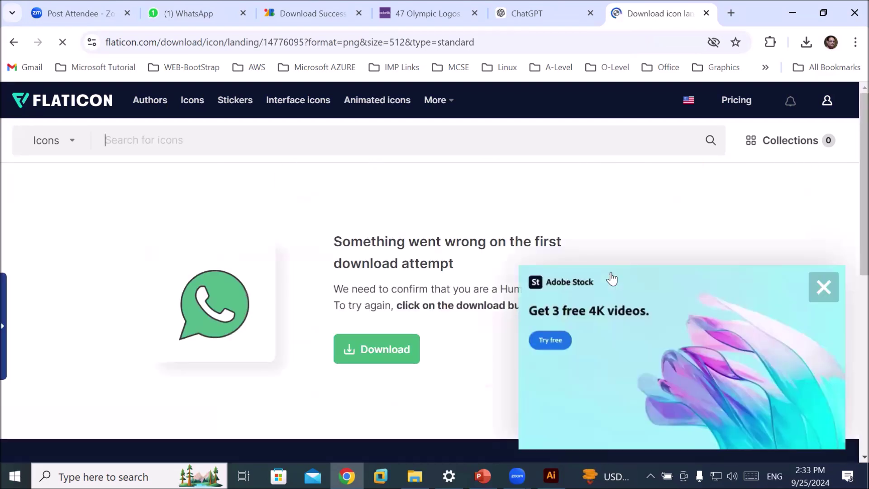
{"action": "left_click", "coordinate": [383, 352]}
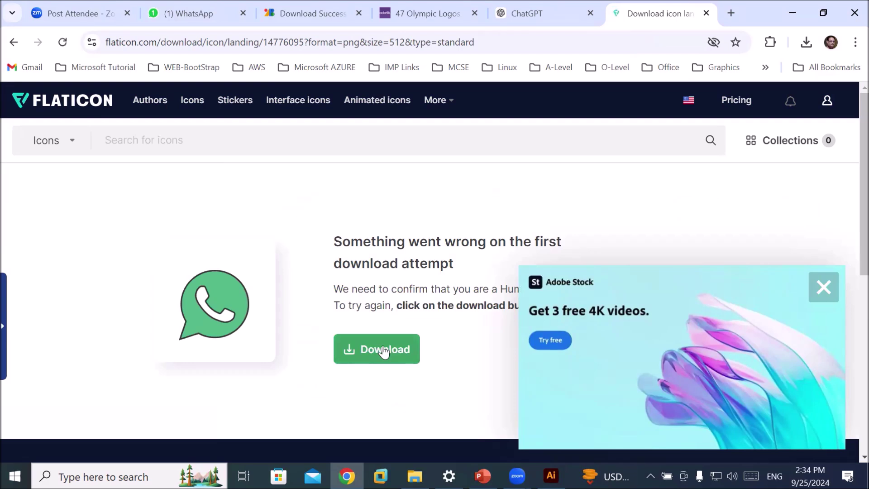
{"action": "left_click", "coordinate": [14, 47]}
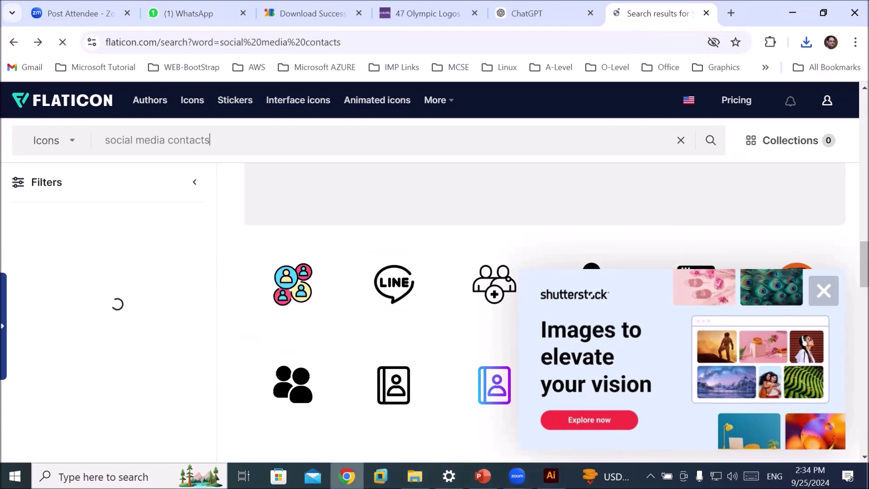
Step: Switch to File Explorer, open the Downloads folder and rename the downloaded social icon image to Whats APP
{"action": "left_click", "coordinate": [414, 476]}
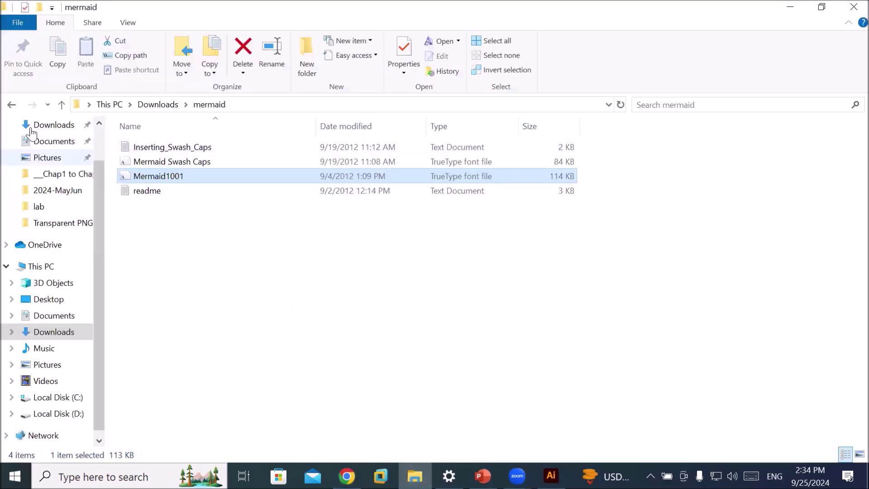
{"action": "left_click", "coordinate": [61, 128]}
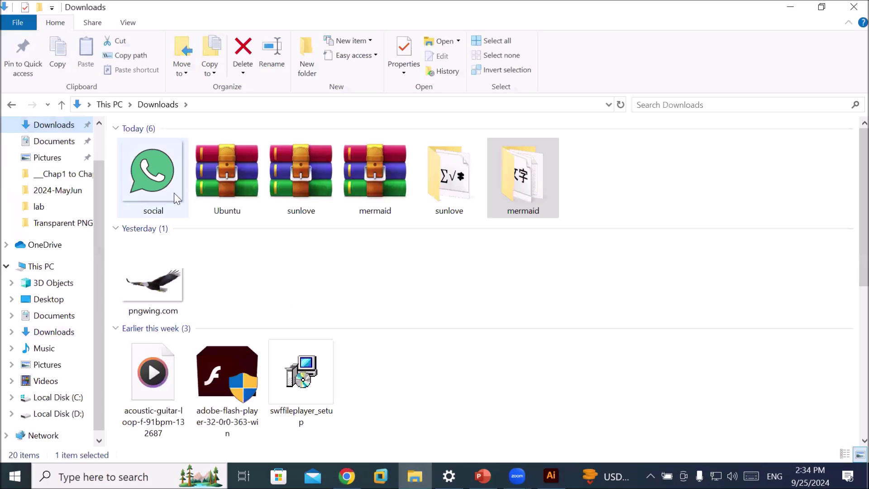
{"action": "left_click", "coordinate": [160, 181]}
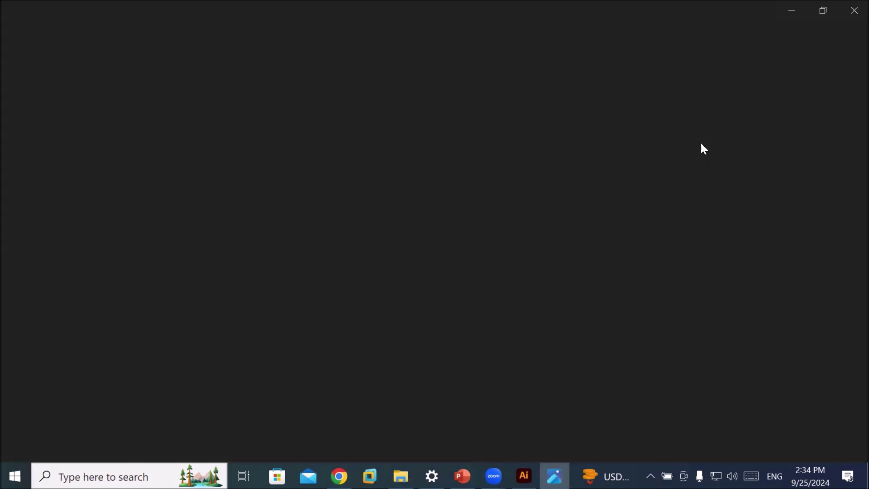
{"action": "left_click", "coordinate": [153, 211]}
{"action": "type", "text": "Whats "}
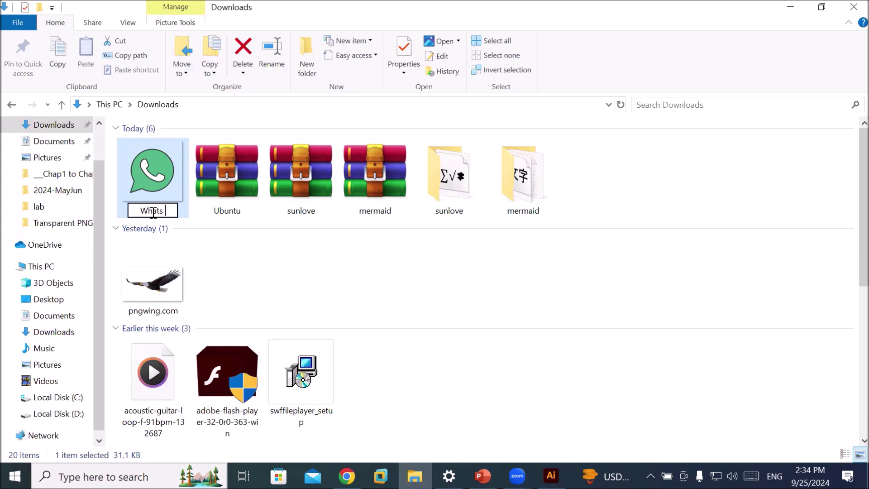
{"action": "type", "text": "APP"}
{"action": "key", "text": "Return"}
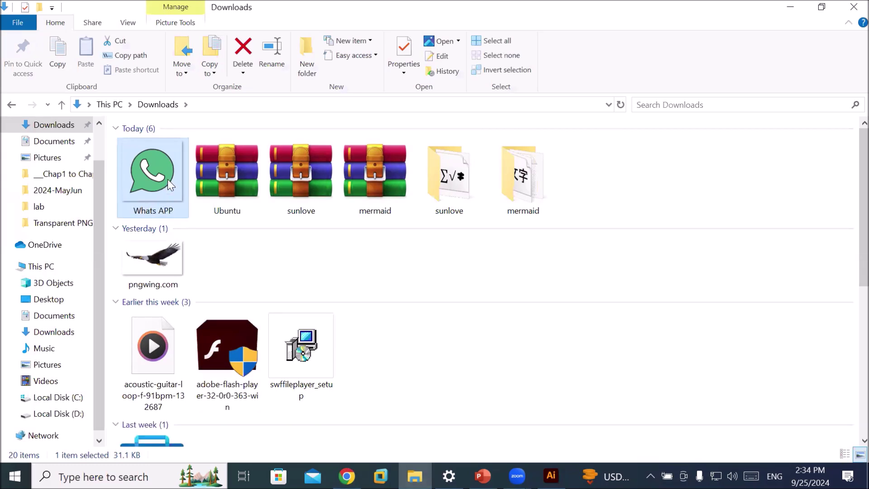
Step: Cut the Whats APP image and open the Flaticon folder inside _Graphics > Images on Local Disk (D:)
{"action": "right_click", "coordinate": [168, 179]}
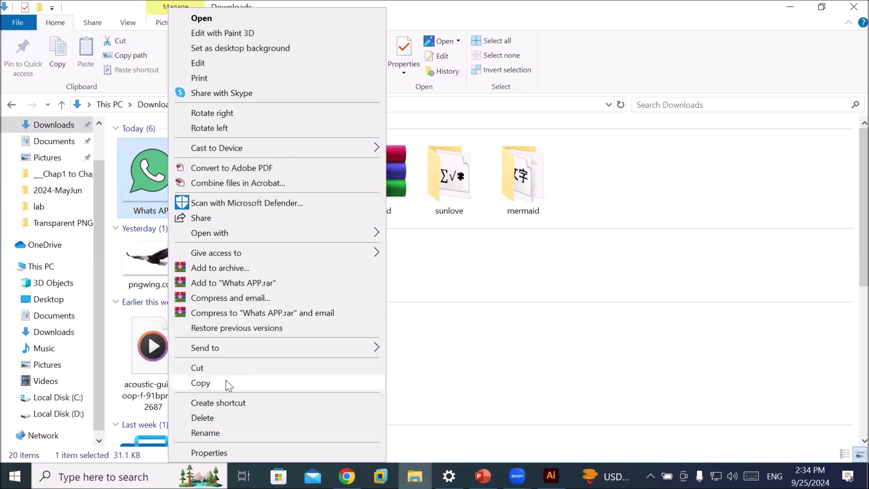
{"action": "left_click", "coordinate": [231, 368]}
{"action": "left_click", "coordinate": [57, 414]}
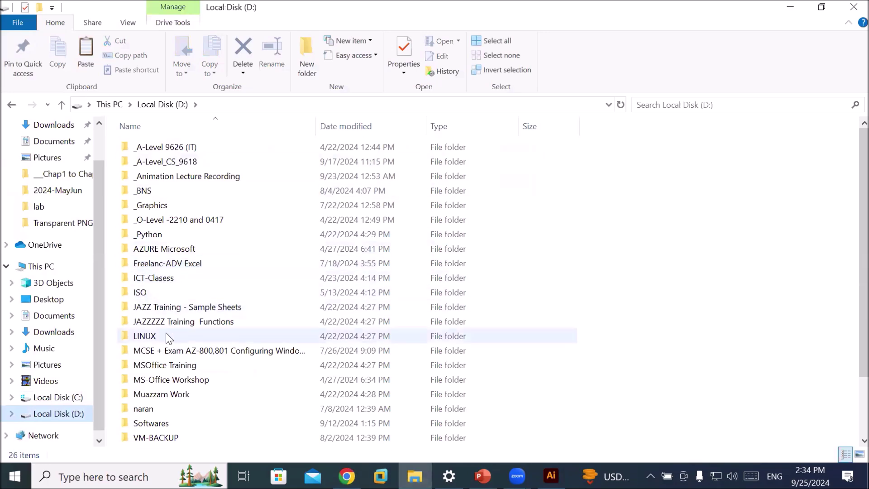
{"action": "double_click", "coordinate": [190, 206]}
{"action": "double_click", "coordinate": [817, 162]}
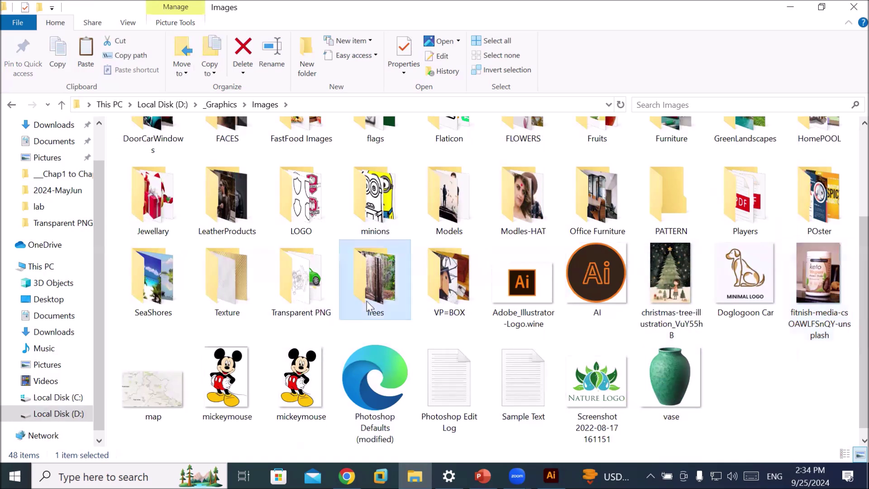
{"action": "scroll", "coordinate": [814, 378], "scroll_direction": "up", "scroll_amount": 2}
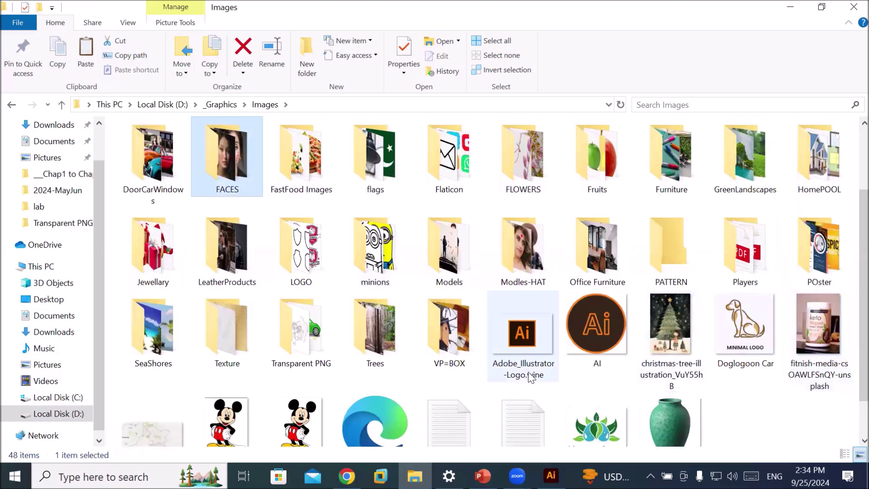
{"action": "key", "text": "Right"}
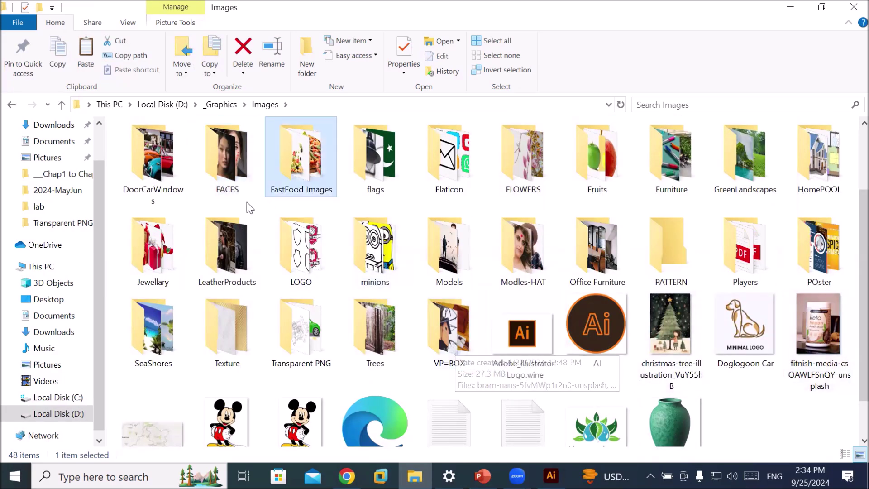
{"action": "double_click", "coordinate": [441, 178]}
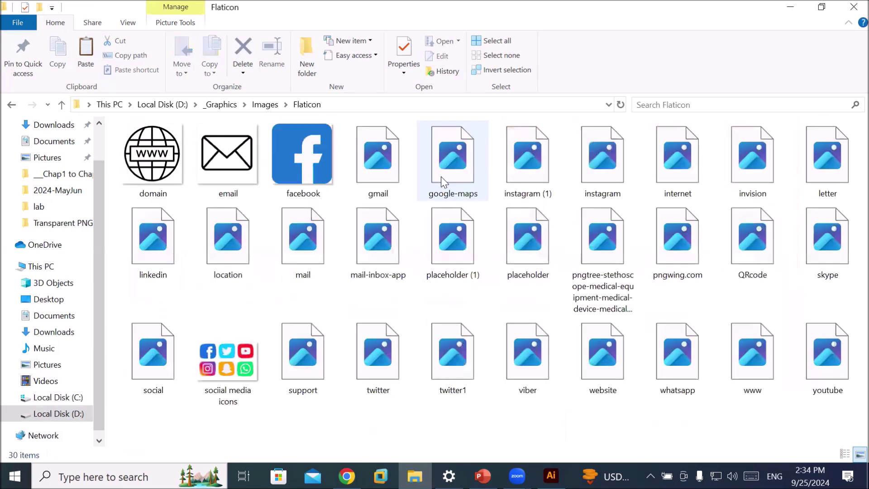
Step: Place the whatsapp, internet and placeholder (1) images from the Flaticon folder together into the Illustrator document's first artboard
{"action": "left_click", "coordinate": [674, 349]}
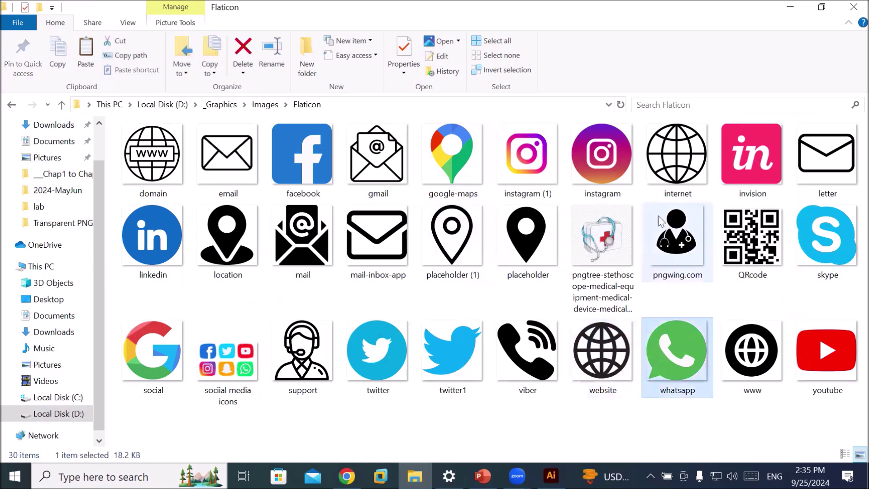
{"action": "left_click", "coordinate": [674, 151], "text": "ctrl"}
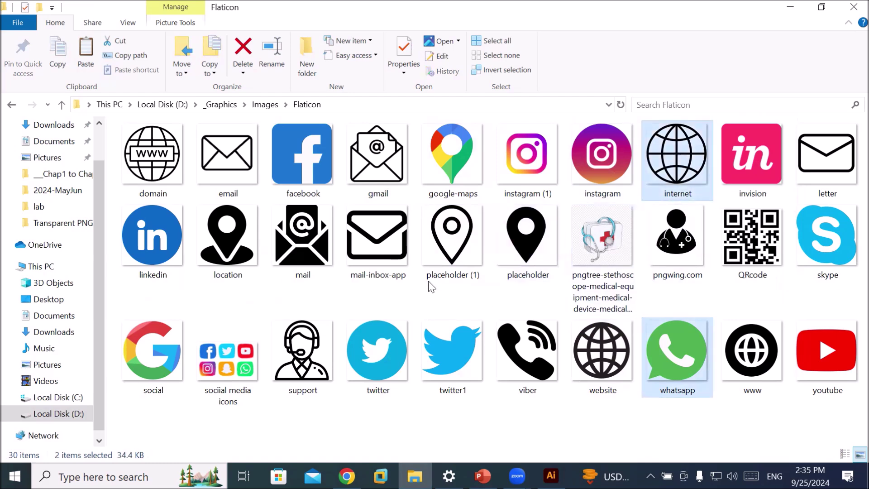
{"action": "left_click", "coordinate": [465, 255], "text": "ctrl"}
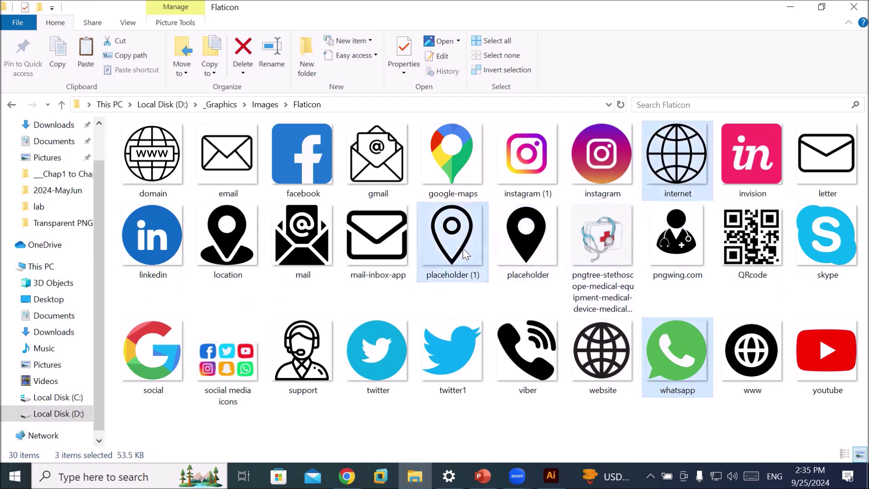
{"action": "left_click_drag", "start_coordinate": [465, 255], "coordinate": [550, 472]}
{"action": "left_click_drag", "start_coordinate": [306, 304], "coordinate": [209, 334]}
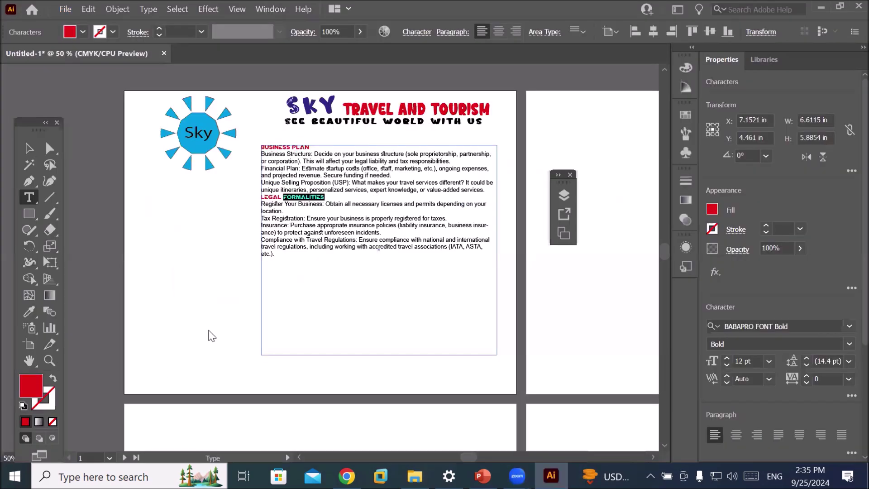
{"action": "left_click", "coordinate": [29, 148]}
{"action": "key", "text": "ctrl+a"}
{"action": "left_click_drag", "start_coordinate": [185, 310], "coordinate": [405, 332]}
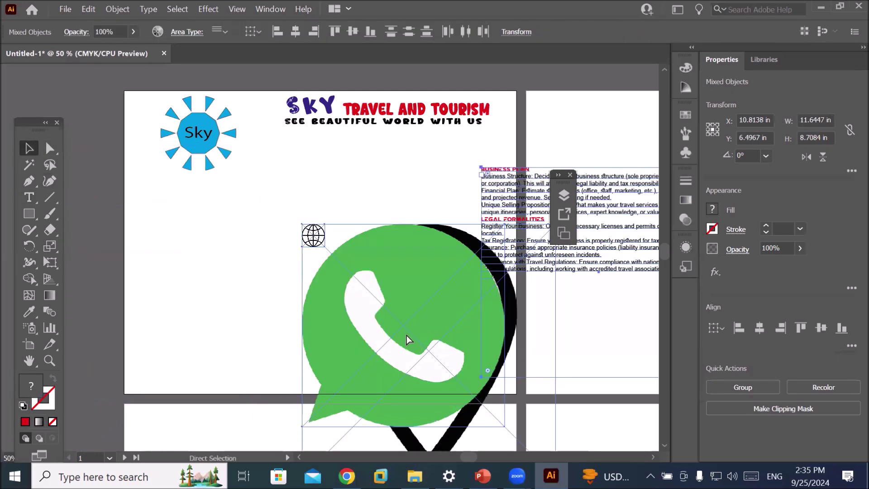
{"action": "key", "text": "ctrl+z"}
{"action": "left_click", "coordinate": [604, 284]}
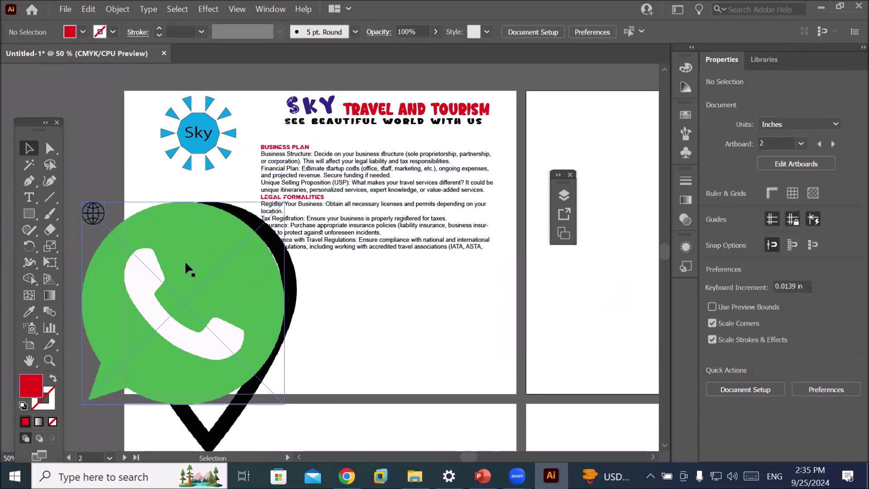
Step: Scale the WhatsApp icon down to about 1.03 in square and place it near the bottom of the first artboard
{"action": "left_click_drag", "start_coordinate": [206, 269], "coordinate": [411, 308]}
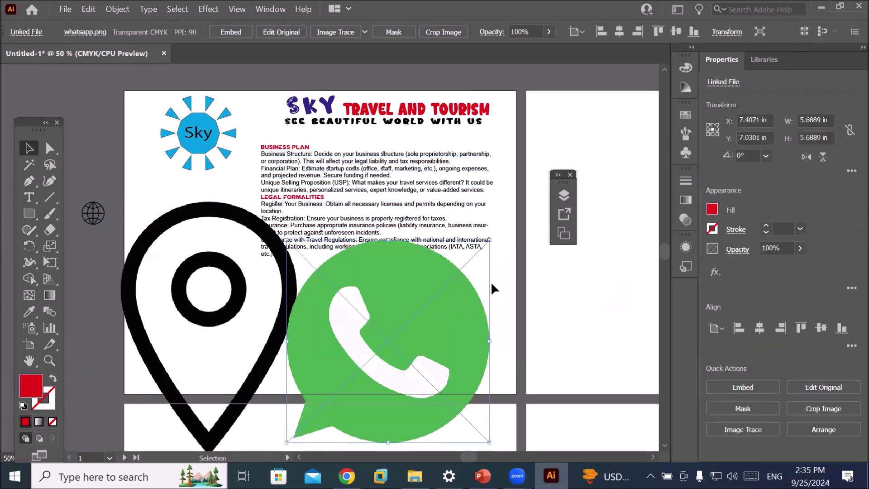
{"action": "left_click_drag", "start_coordinate": [492, 239], "coordinate": [362, 381]}
{"action": "key", "text": "ctrl+z"}
{"action": "left_click_drag", "start_coordinate": [488, 240], "coordinate": [322, 392]}
{"action": "left_click_drag", "start_coordinate": [297, 431], "coordinate": [355, 367]}
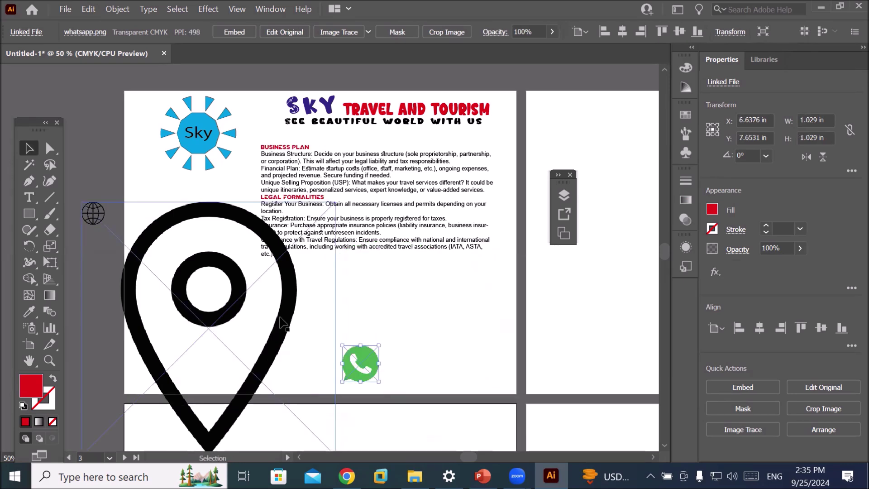
Step: Shrink the location pin into the first artboard's lower-left corner and shift the WhatsApp icon slightly left along the bottom
{"action": "left_click", "coordinate": [282, 323]}
{"action": "left_click_drag", "start_coordinate": [335, 201], "coordinate": [161, 354]}
{"action": "left_click_drag", "start_coordinate": [354, 365], "coordinate": [309, 368]}
{"action": "left_click", "coordinate": [423, 369]}
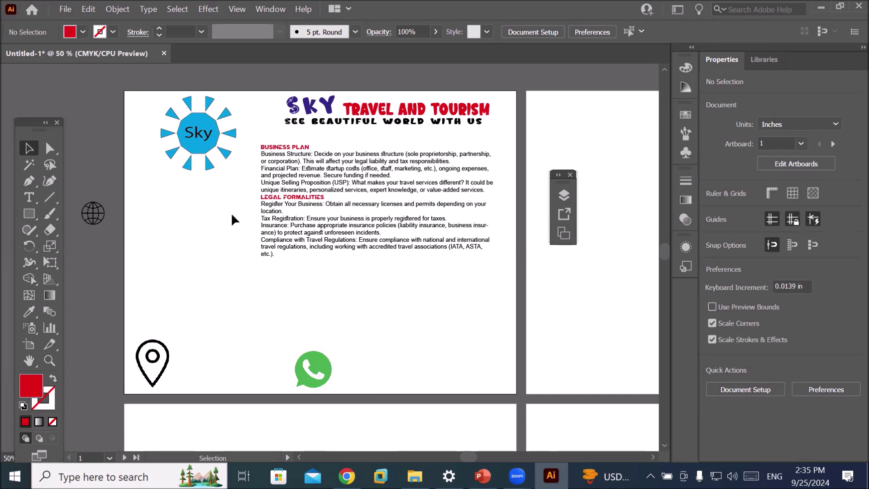
{"action": "left_click_drag", "start_coordinate": [30, 129], "coordinate": [50, 102]}
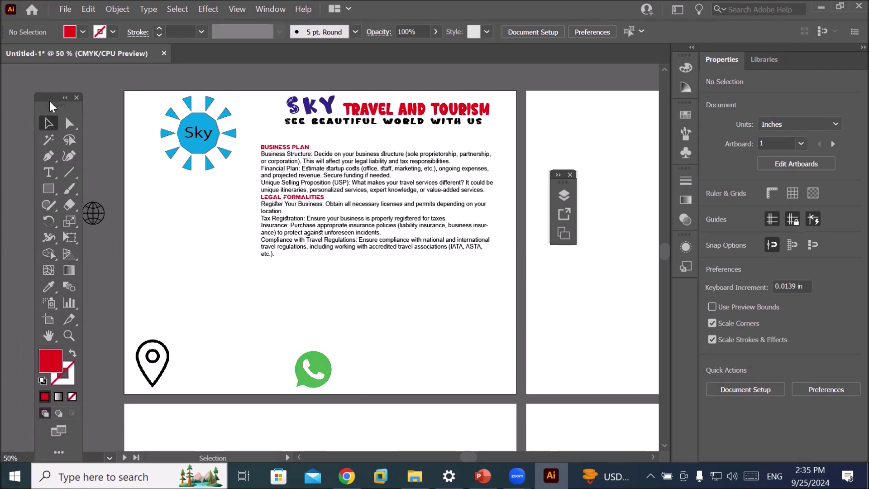
{"action": "left_click", "coordinate": [48, 174]}
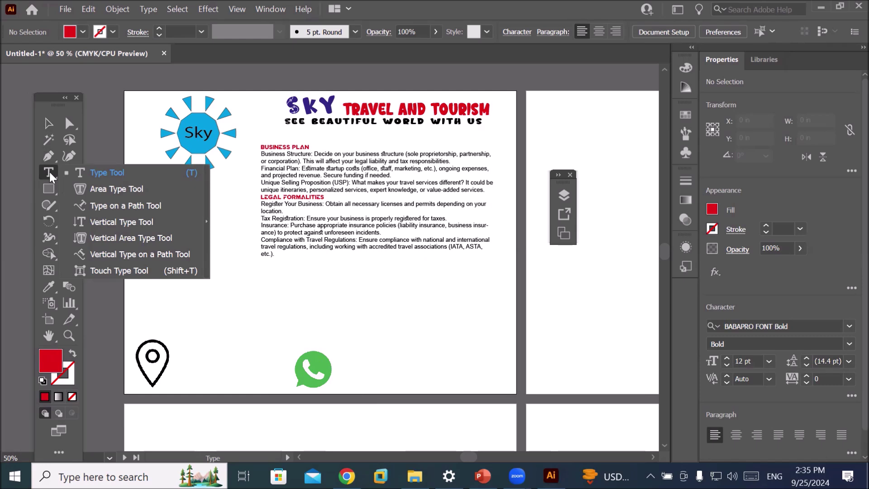
{"action": "left_click", "coordinate": [130, 222]}
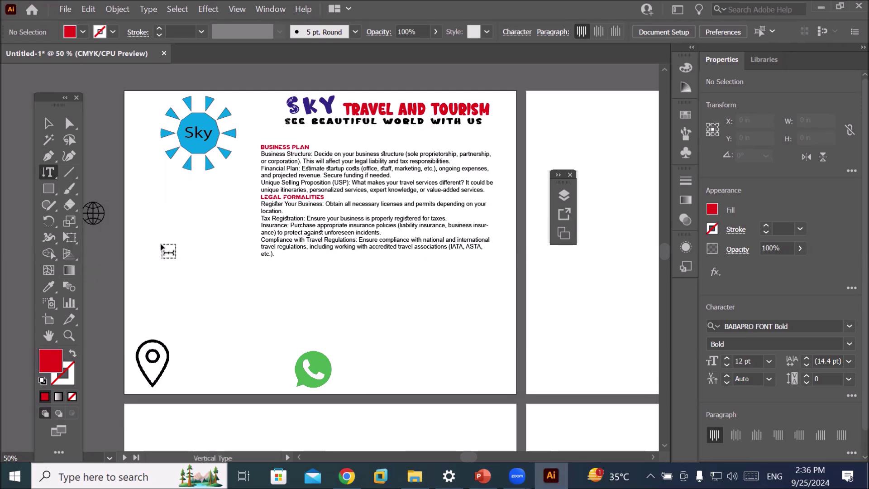
{"action": "left_click", "coordinate": [162, 246]}
{"action": "type", "text": "www"}
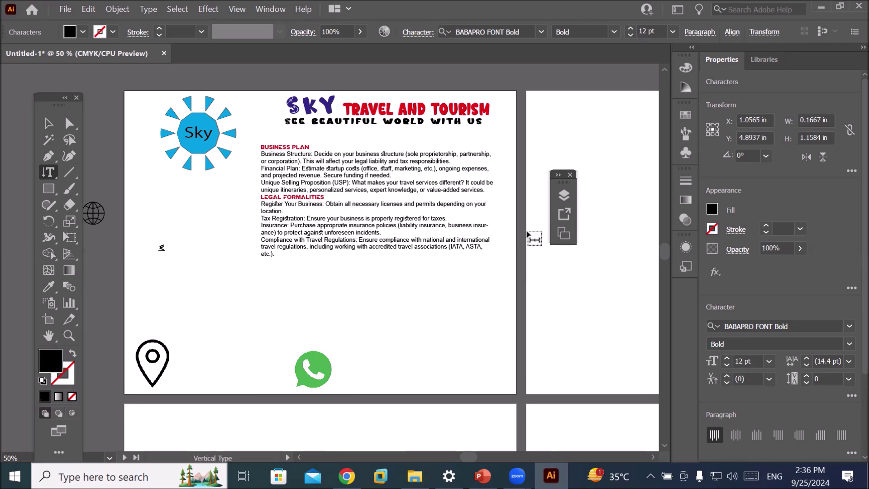
{"action": "type", "text": ".skytravel.com"}
{"action": "key", "text": "ctrl+1"}
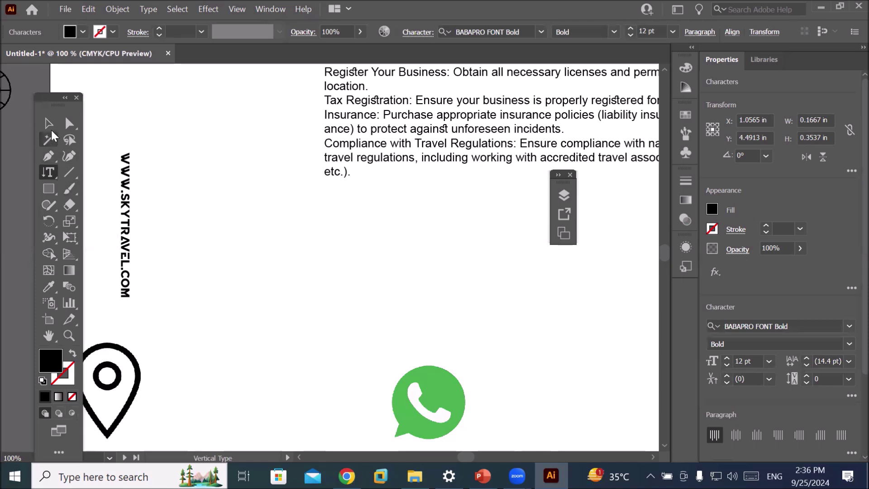
Step: Move the vertical website text up and left, closer to the first artboard's left edge
{"action": "left_click", "coordinate": [49, 123]}
{"action": "left_click_drag", "start_coordinate": [125, 181], "coordinate": [109, 110]}
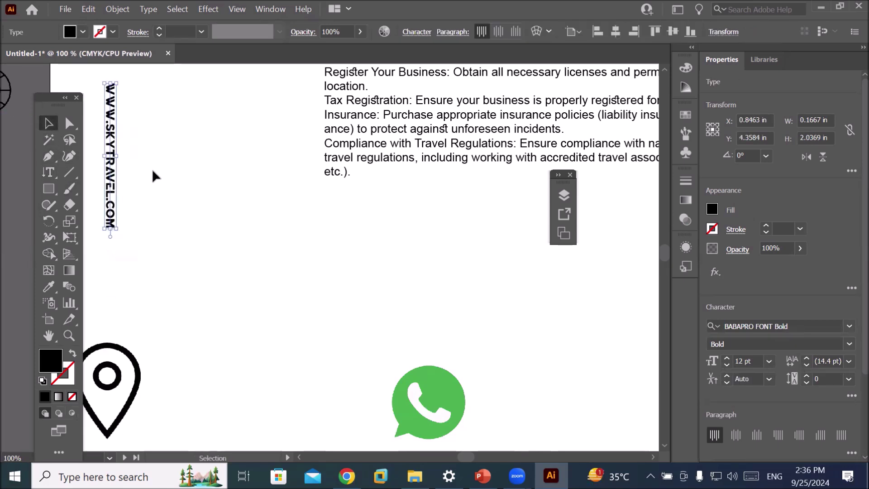
{"action": "scroll", "coordinate": [152, 169], "scroll_direction": "down", "scroll_amount": 2}
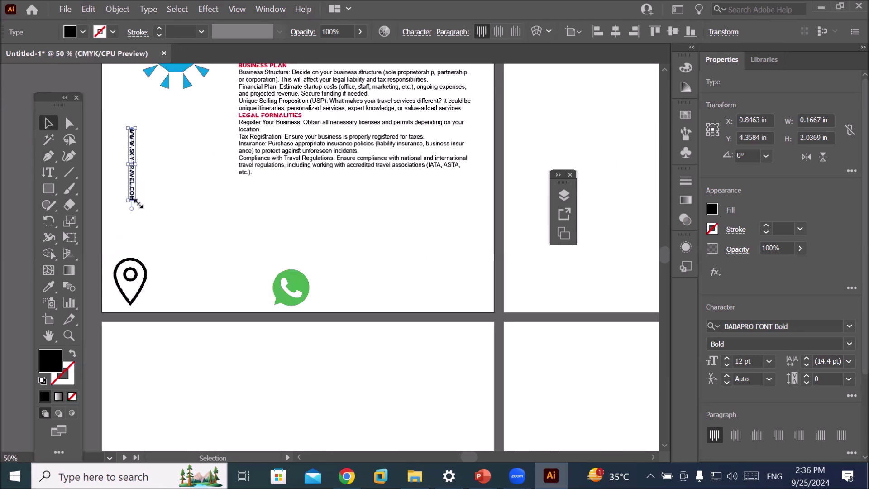
Step: Enlarge the vertical website text to about 3.68 in tall and place it near the first artboard's left edge, above the location pin
{"action": "left_click_drag", "start_coordinate": [136, 203], "coordinate": [193, 263]}
{"action": "left_click_drag", "start_coordinate": [138, 222], "coordinate": [127, 188]}
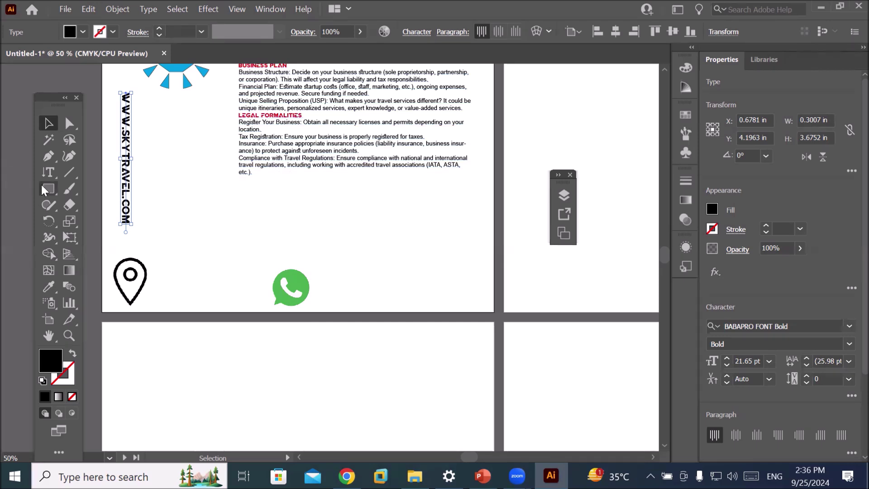
{"action": "left_click", "coordinate": [50, 173]}
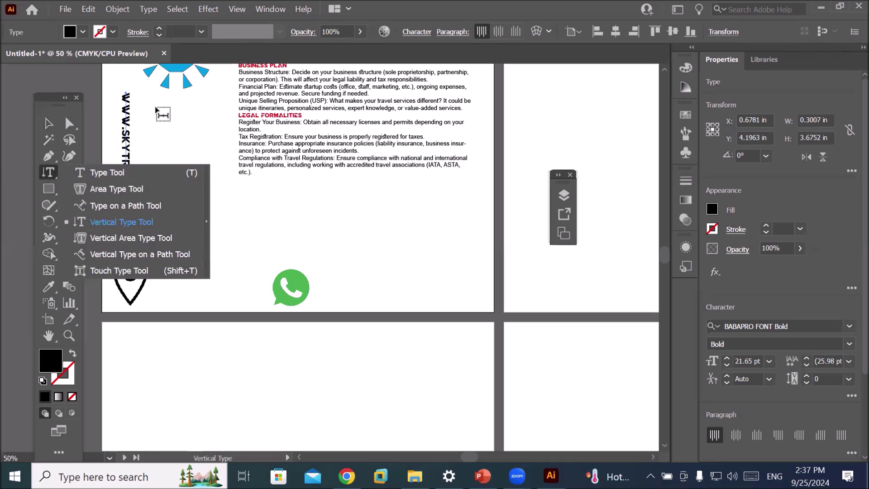
{"action": "left_click_drag", "start_coordinate": [152, 99], "coordinate": [240, 267]}
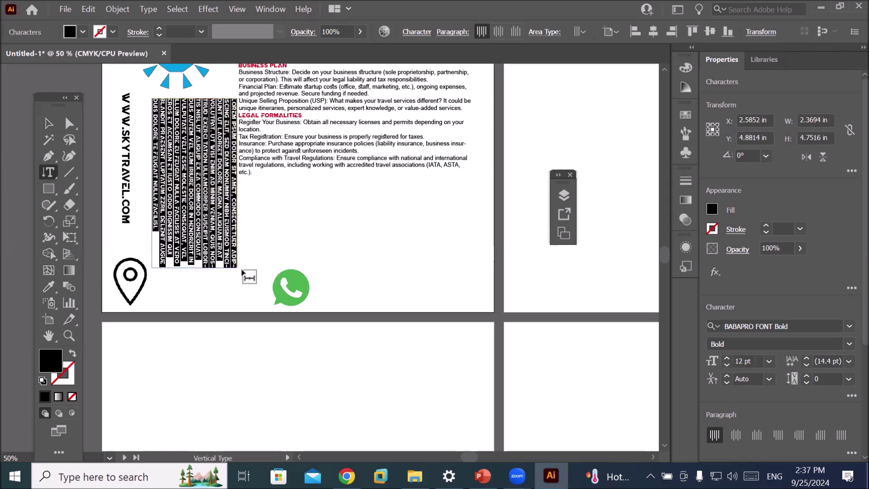
{"action": "scroll", "coordinate": [184, 111], "scroll_direction": "up", "scroll_amount": 3}
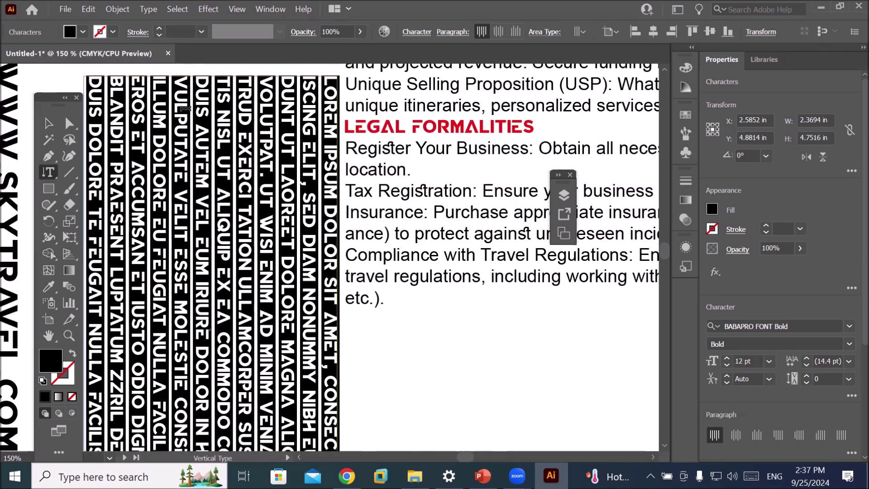
{"action": "scroll", "coordinate": [184, 109], "scroll_direction": "down", "scroll_amount": 3}
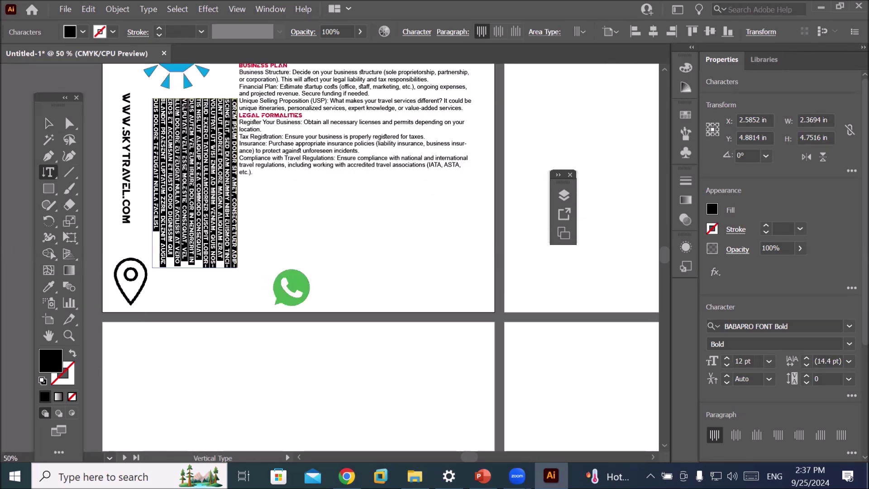
{"action": "key", "text": "ctrl+z"}
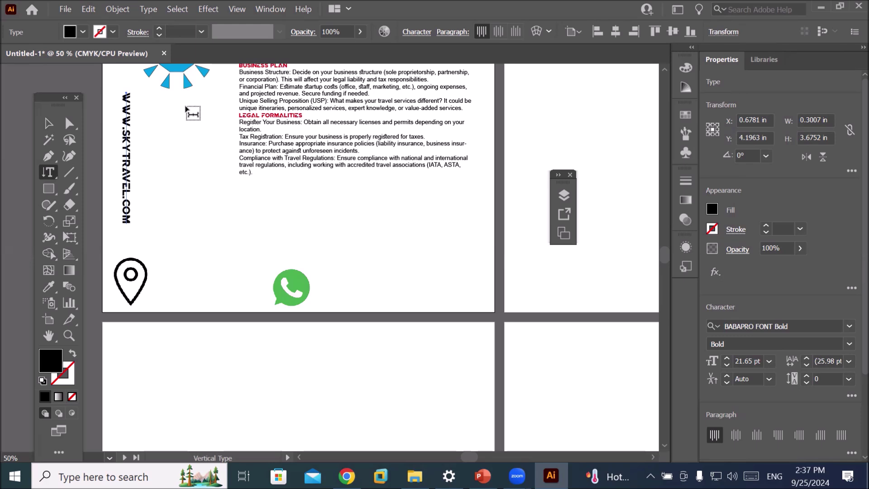
{"action": "left_click", "coordinate": [44, 173]}
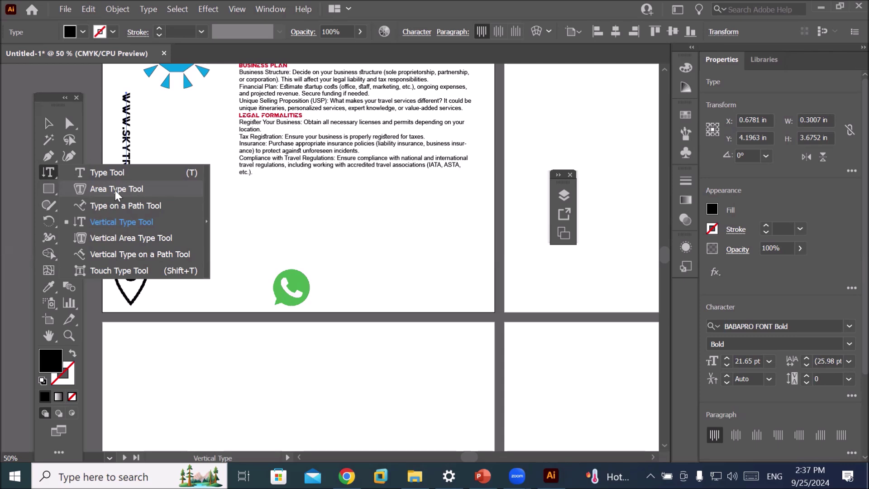
{"action": "left_click", "coordinate": [47, 172]}
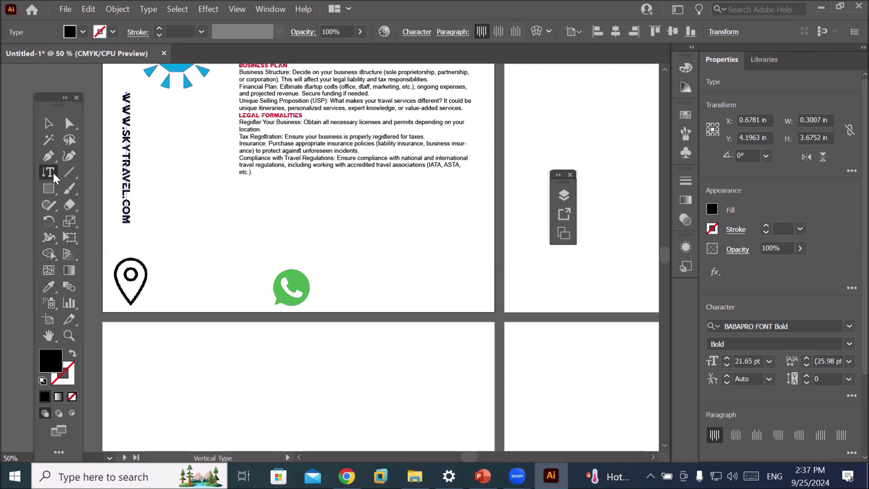
Step: Draw a black circle about 2.31 in across in the empty space between the location pin and the WhatsApp icon
{"action": "left_click", "coordinate": [50, 189]}
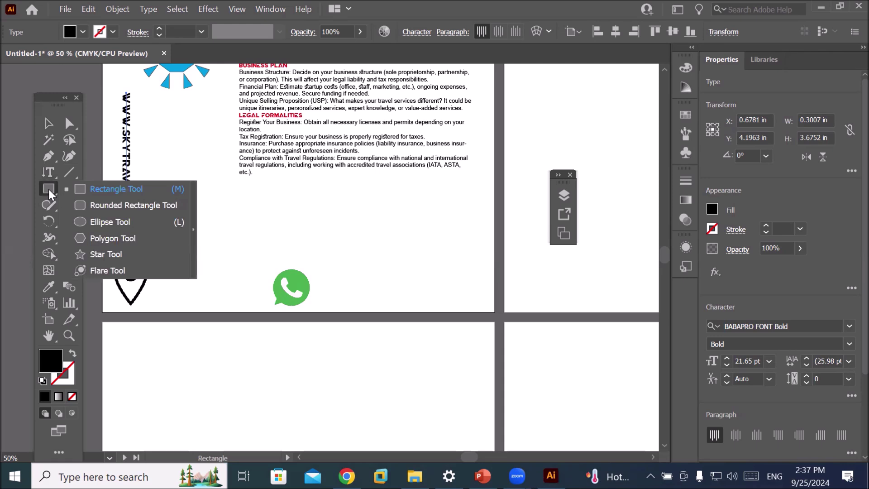
{"action": "left_click", "coordinate": [94, 222]}
{"action": "left_click_drag", "start_coordinate": [163, 187], "coordinate": [244, 270]}
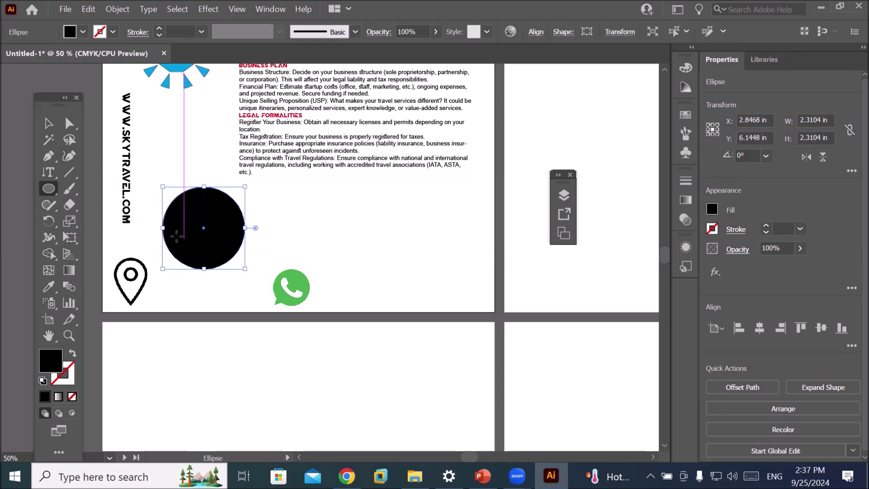
Step: Turn the black circle into a horizontal area type container filled with placeholder text
{"action": "scroll", "coordinate": [175, 234], "scroll_direction": "up", "scroll_amount": 1}
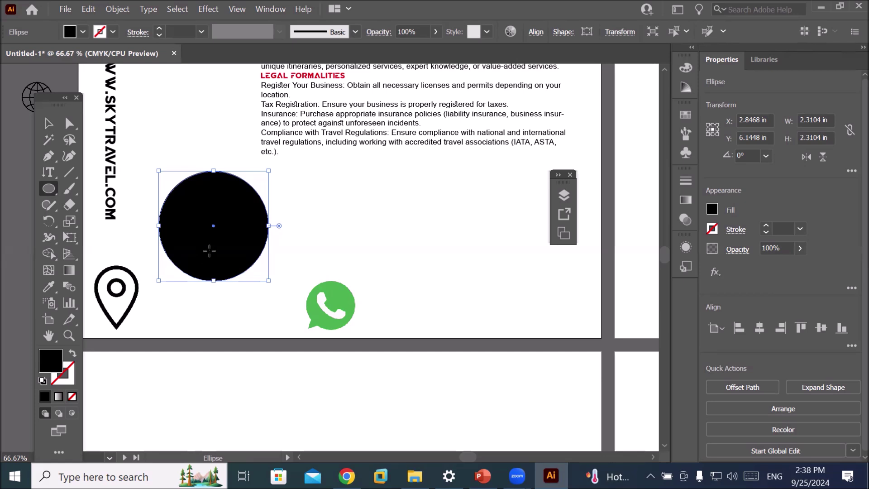
{"action": "left_click", "coordinate": [44, 153]}
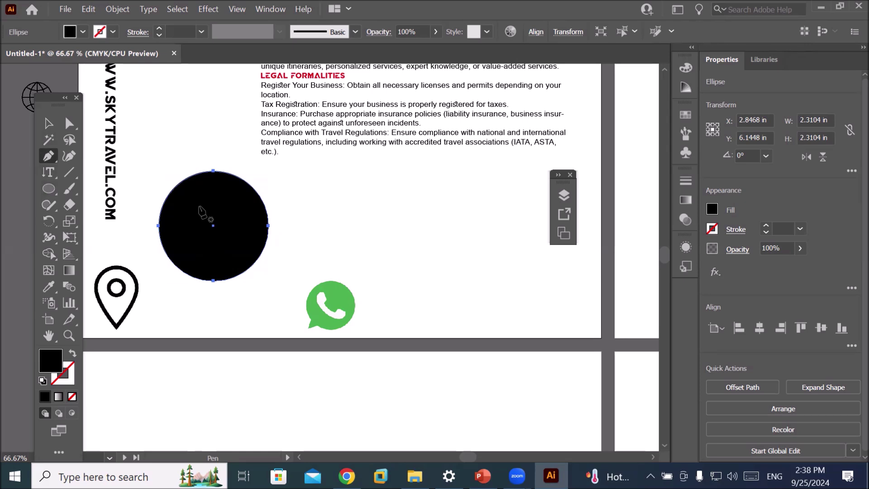
{"action": "left_click", "coordinate": [45, 171]}
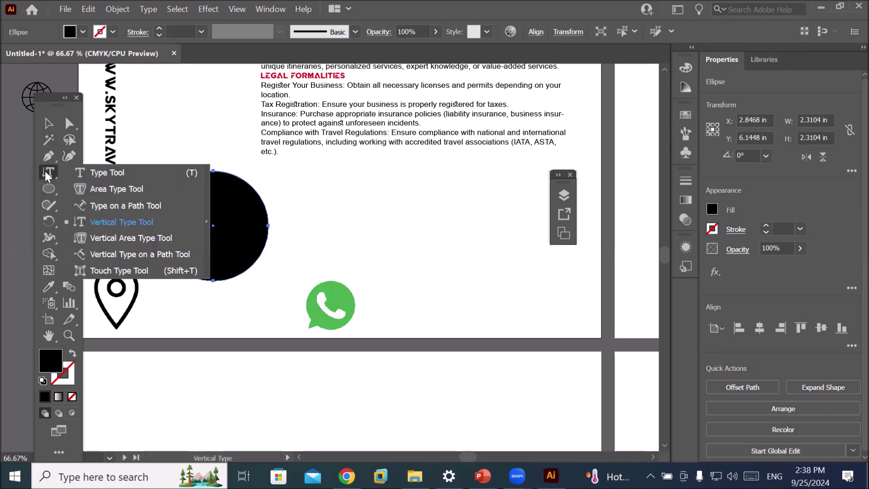
{"action": "left_click", "coordinate": [118, 191]}
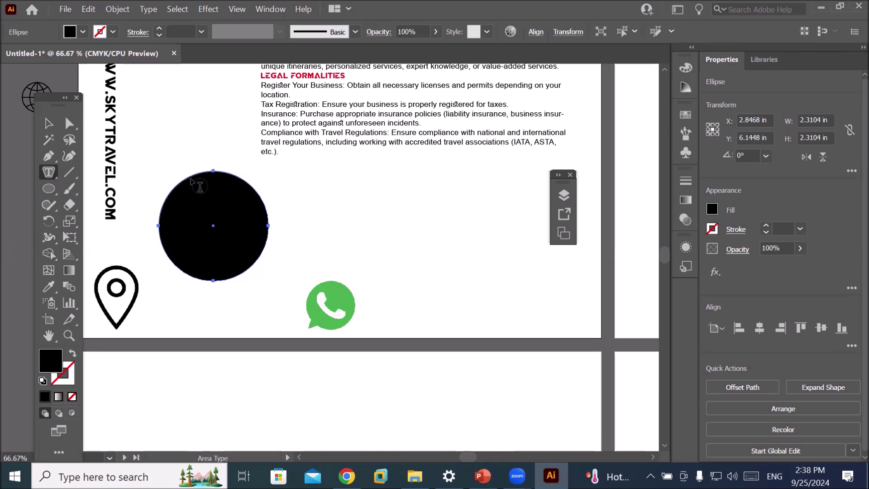
{"action": "scroll", "coordinate": [199, 186], "scroll_direction": "up", "scroll_amount": 3}
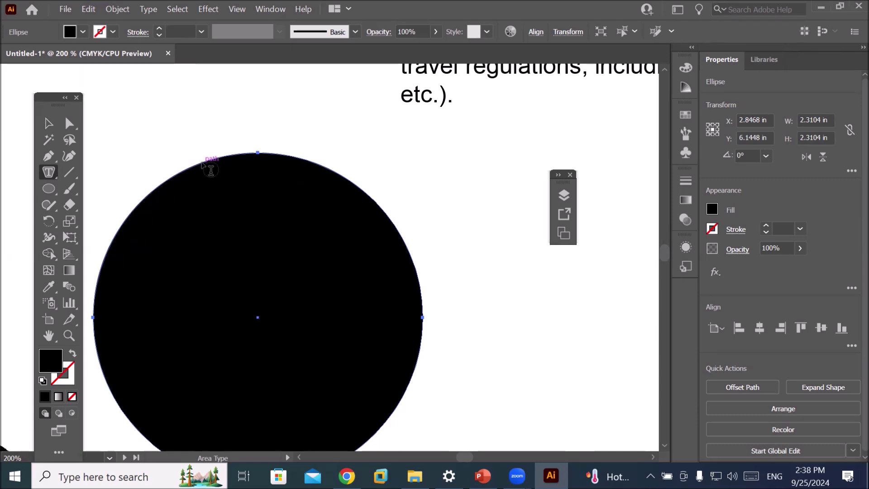
{"action": "left_click", "coordinate": [210, 168]}
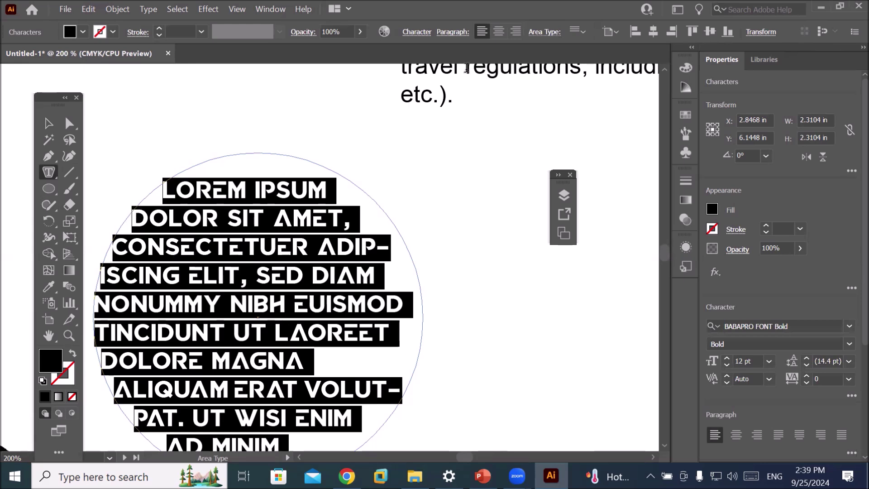
Step: Try the center, right and justified paragraph alignments on the circle's placeholder text, and return it to left alignment
{"action": "left_click", "coordinate": [498, 32]}
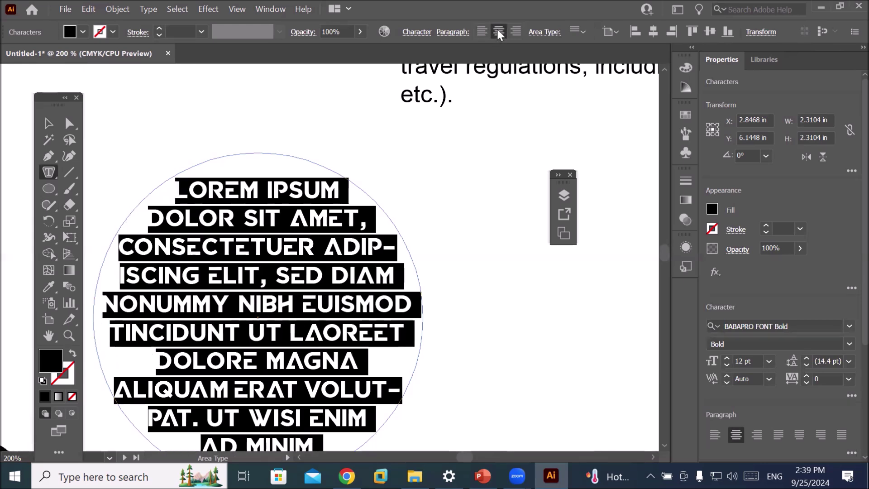
{"action": "left_click", "coordinate": [516, 31]}
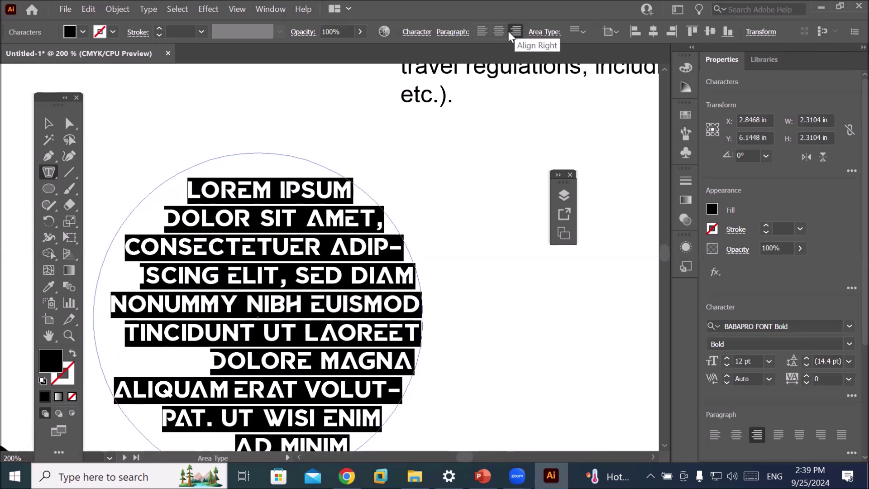
{"action": "left_click", "coordinate": [481, 32]}
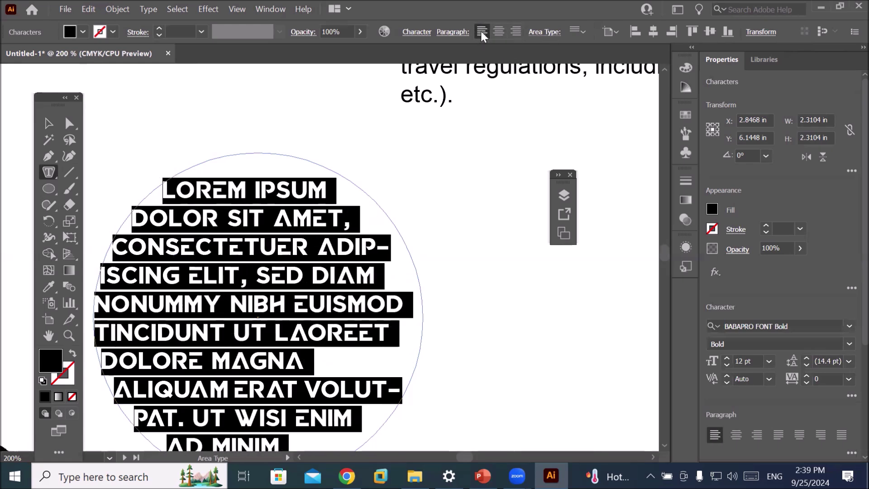
{"action": "left_click", "coordinate": [453, 32]}
{"action": "left_click", "coordinate": [326, 56]}
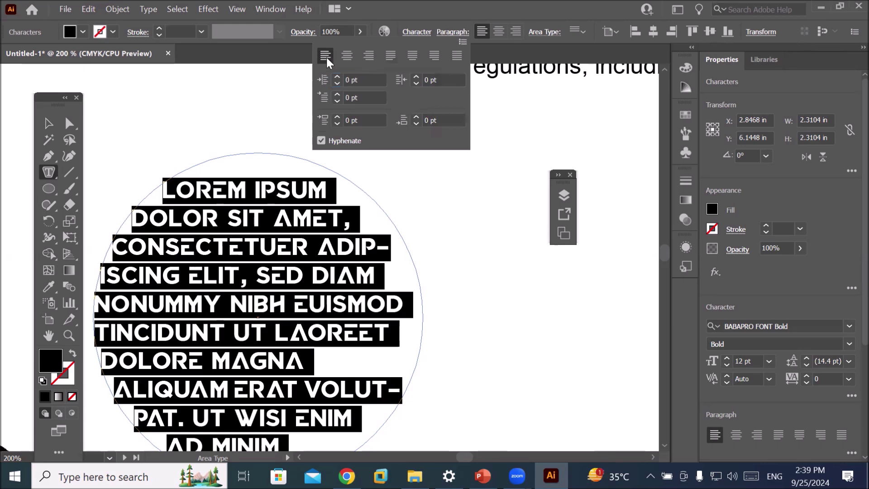
{"action": "left_click", "coordinate": [346, 56]}
{"action": "left_click", "coordinate": [368, 58]}
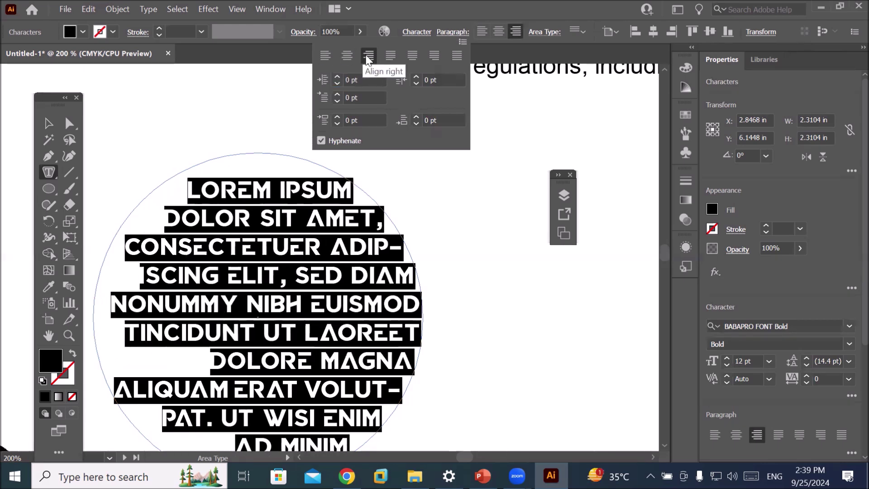
{"action": "left_click", "coordinate": [390, 56]}
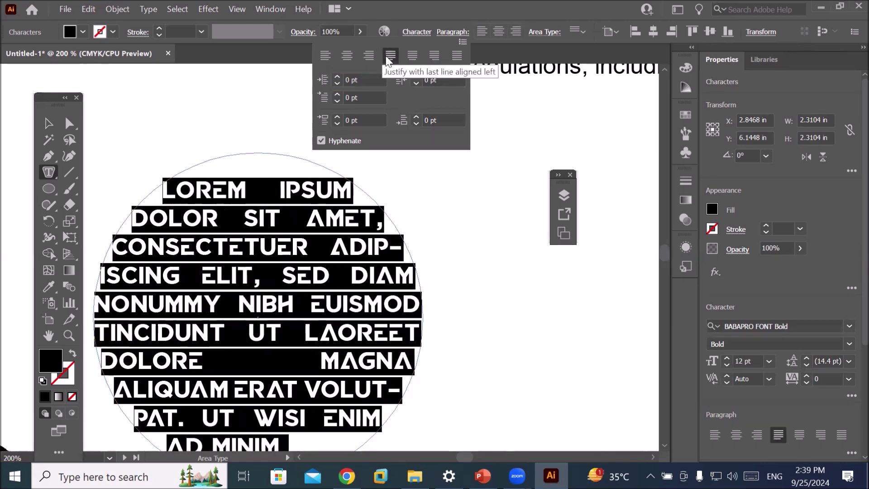
{"action": "left_click", "coordinate": [412, 56]}
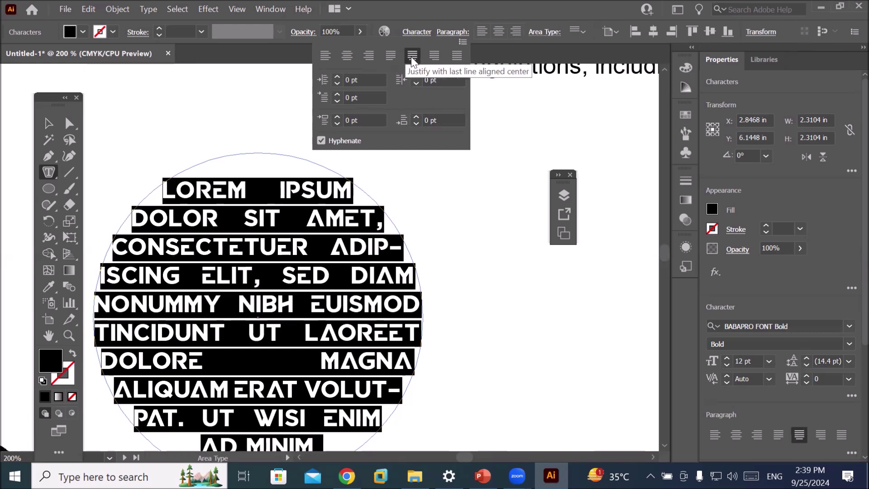
{"action": "left_click", "coordinate": [438, 56]}
{"action": "left_click", "coordinate": [456, 56]}
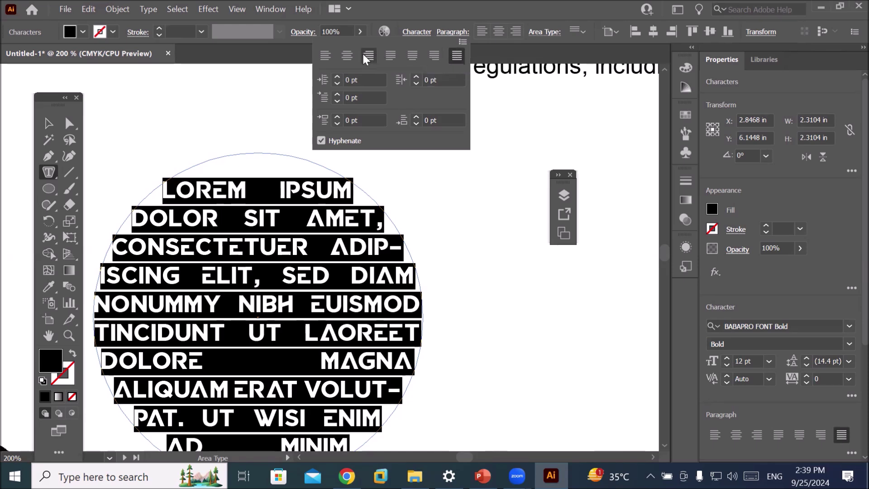
{"action": "left_click", "coordinate": [325, 55]}
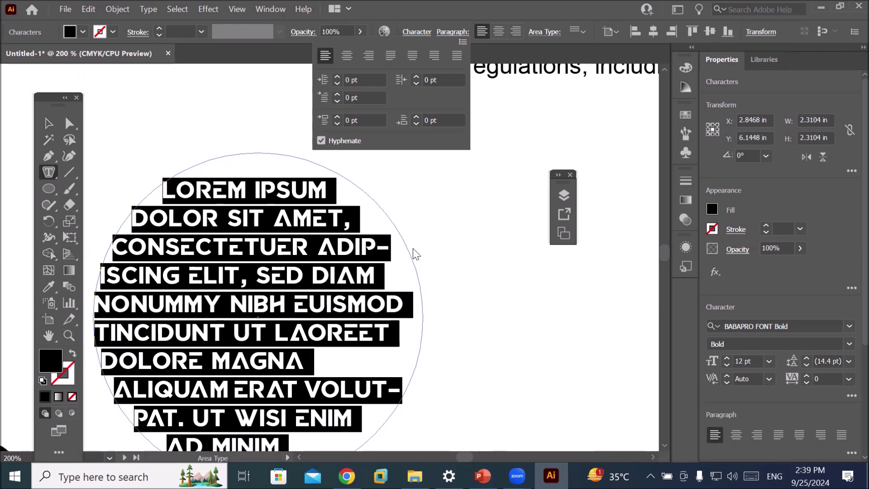
Step: Finish editing the circular placeholder text and deselect it
{"action": "scroll", "coordinate": [421, 326], "scroll_direction": "down", "scroll_amount": 3}
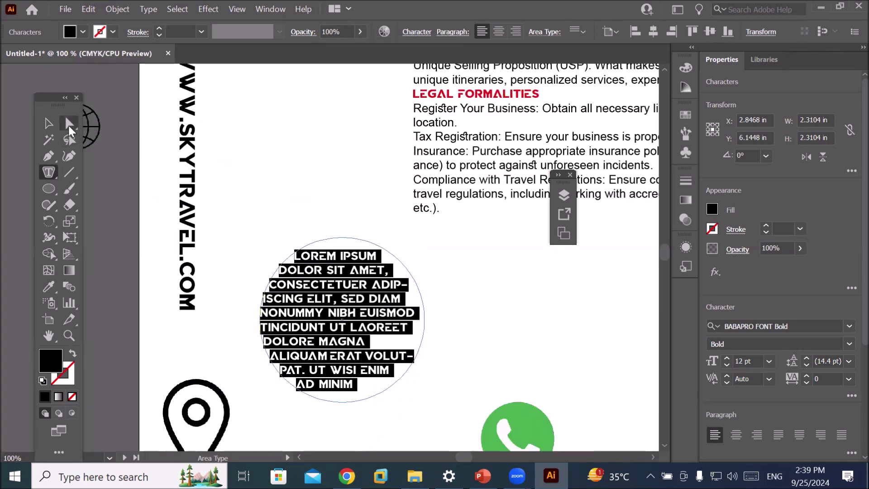
{"action": "left_click", "coordinate": [49, 123]}
{"action": "left_click", "coordinate": [352, 158]}
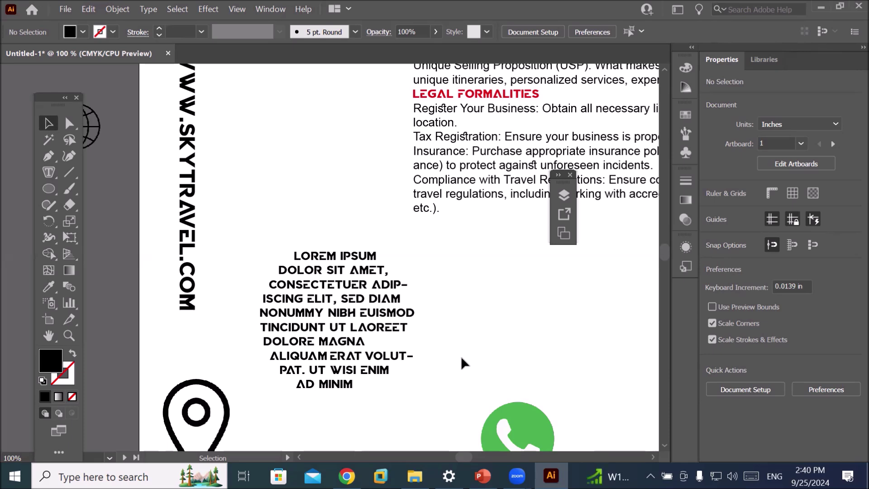
Step: Draw a black hexagon about 3.53 in wide and 4.04 in tall, and move it into the first artboard's lower-right corner
{"action": "scroll", "coordinate": [467, 328], "scroll_direction": "down", "scroll_amount": 2}
{"action": "scroll", "coordinate": [616, 322], "scroll_direction": "up", "scroll_amount": 2}
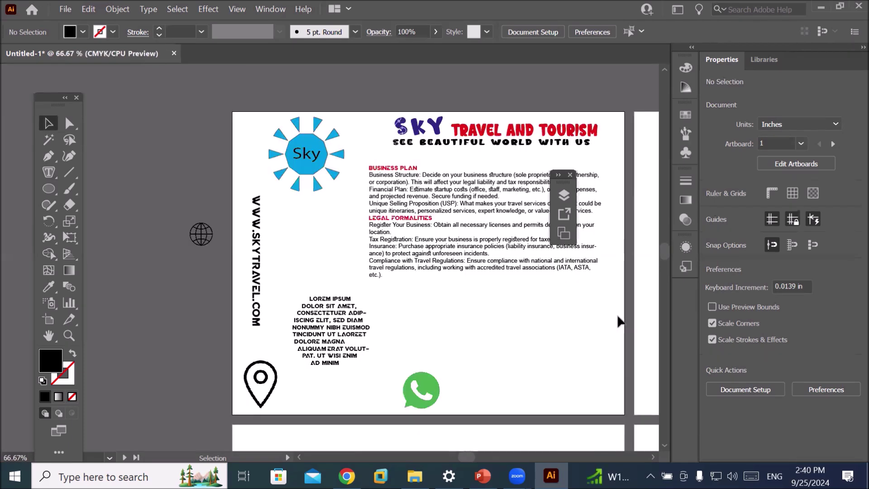
{"action": "left_click", "coordinate": [50, 186]}
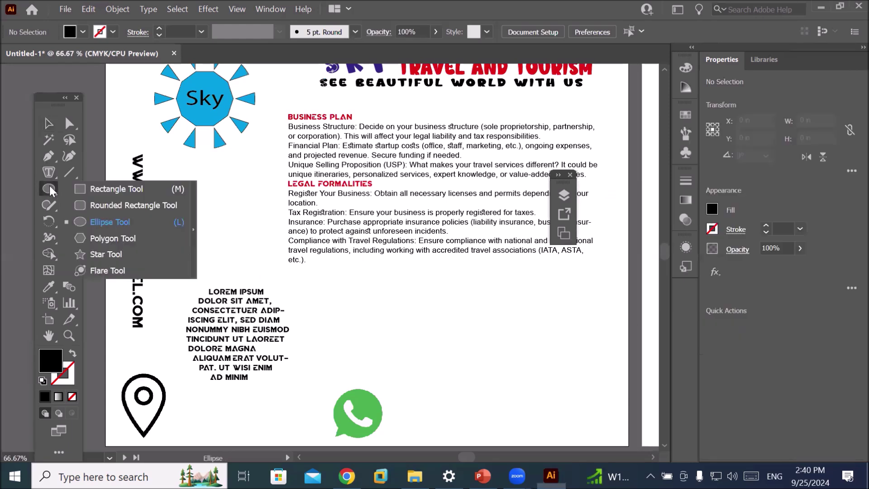
{"action": "left_click", "coordinate": [123, 237]}
{"action": "left_click_drag", "start_coordinate": [386, 277], "coordinate": [469, 323]}
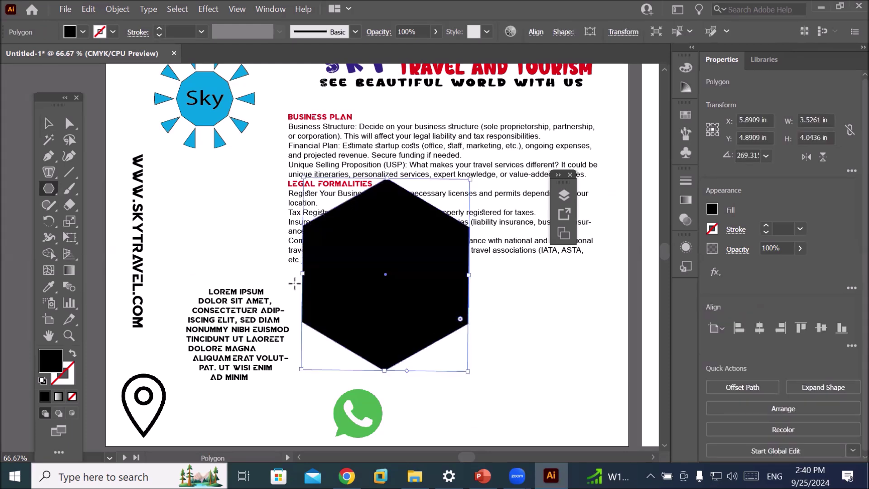
{"action": "left_click", "coordinate": [48, 124]}
{"action": "left_click_drag", "start_coordinate": [376, 305], "coordinate": [512, 383]}
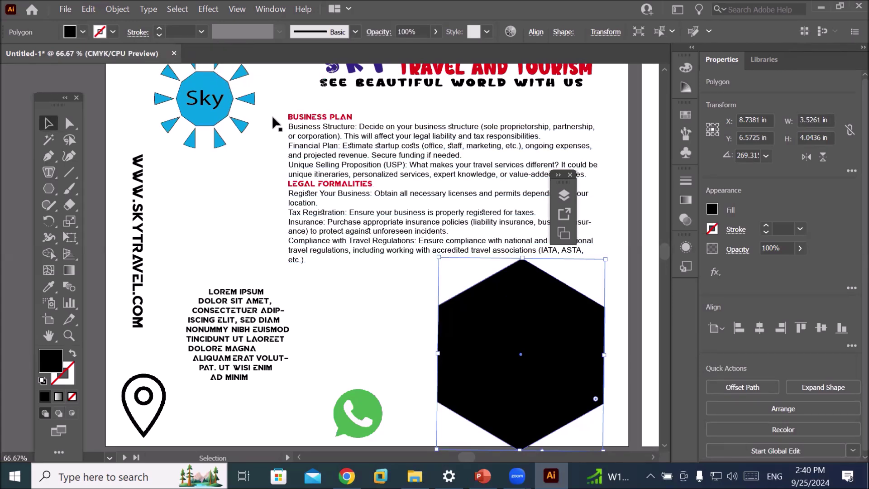
Step: Copy the black hexagon and paste the duplicate directly in front of it
{"action": "left_click", "coordinate": [90, 12]}
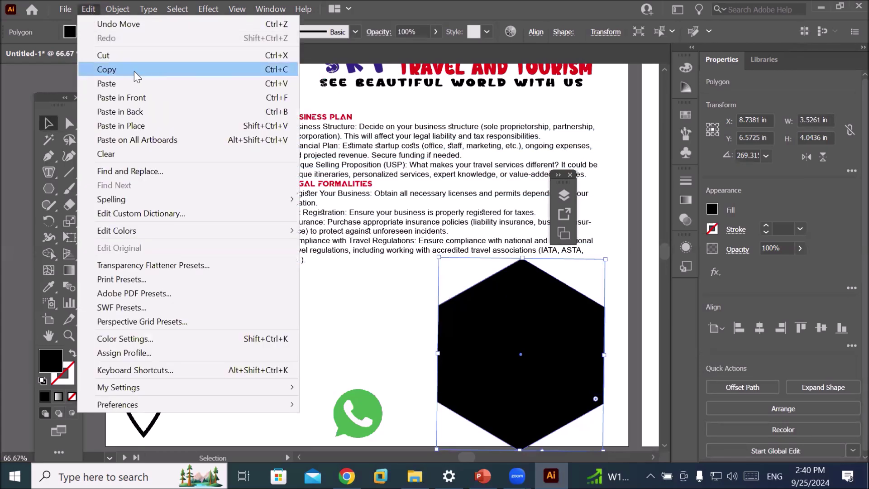
{"action": "left_click", "coordinate": [134, 70]}
{"action": "left_click", "coordinate": [94, 7]}
{"action": "left_click", "coordinate": [155, 93]}
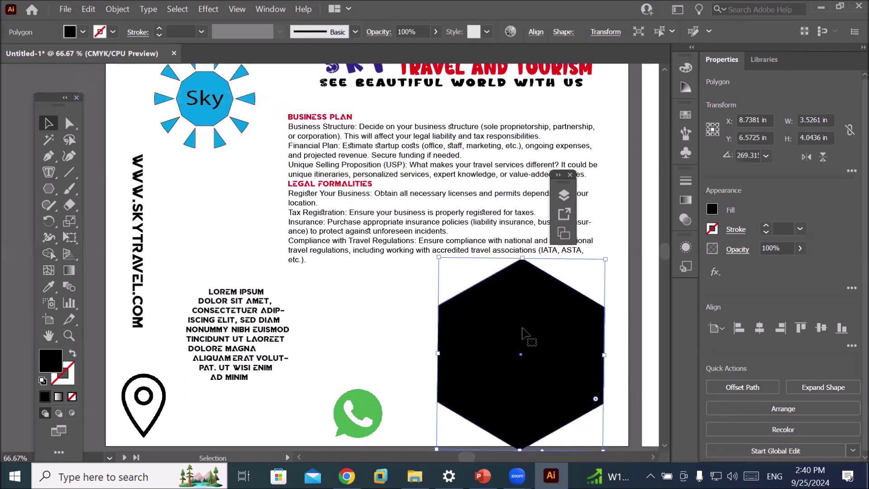
Step: Display the layer list away from the hexagons and highlight the rear hexagon's entry
{"action": "left_click", "coordinate": [563, 195]}
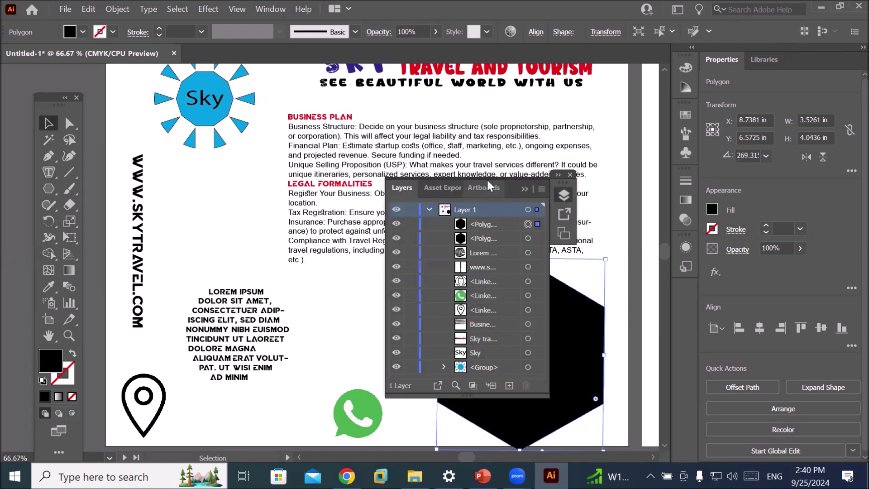
{"action": "left_click_drag", "start_coordinate": [517, 184], "coordinate": [288, 167]}
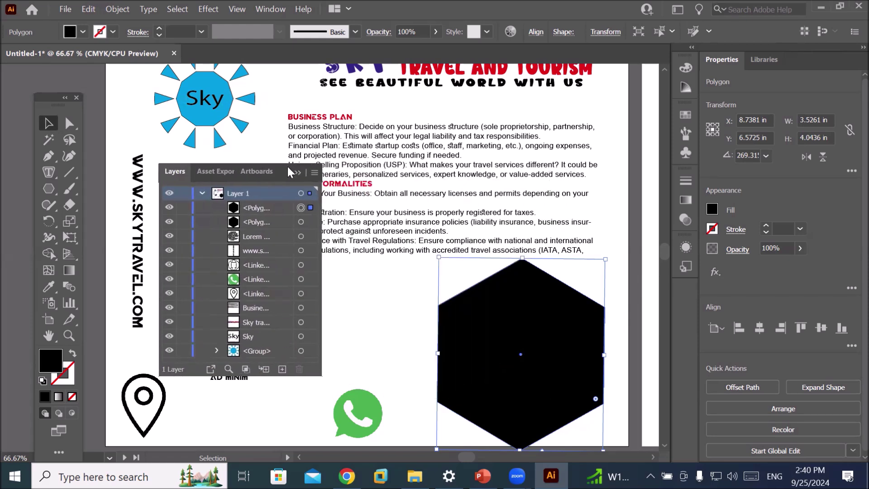
{"action": "left_click", "coordinate": [251, 223]}
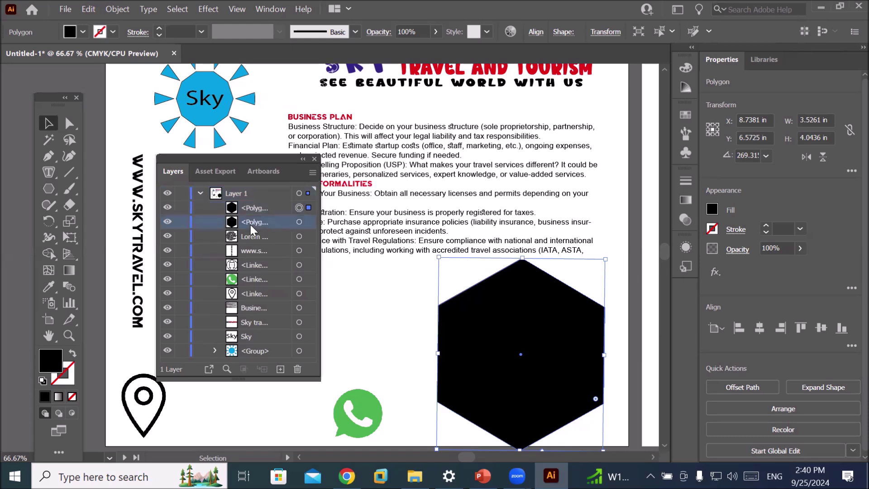
{"action": "left_click", "coordinate": [263, 208]}
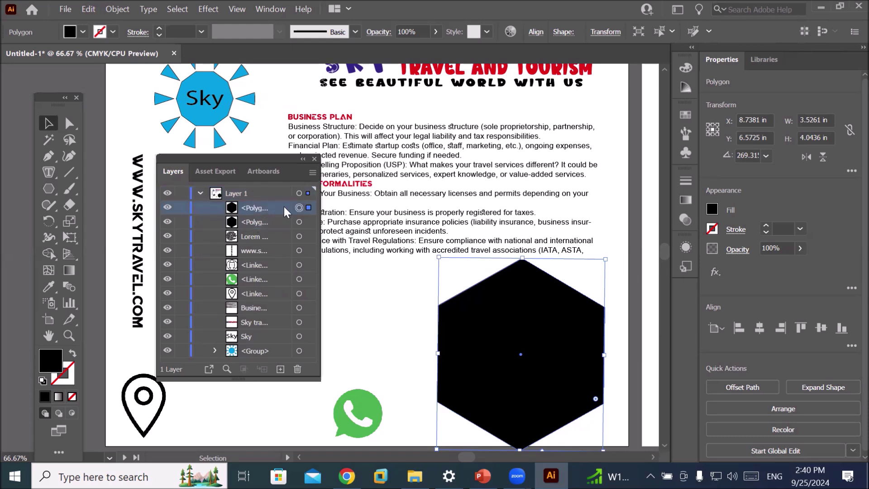
{"action": "left_click", "coordinate": [265, 224]}
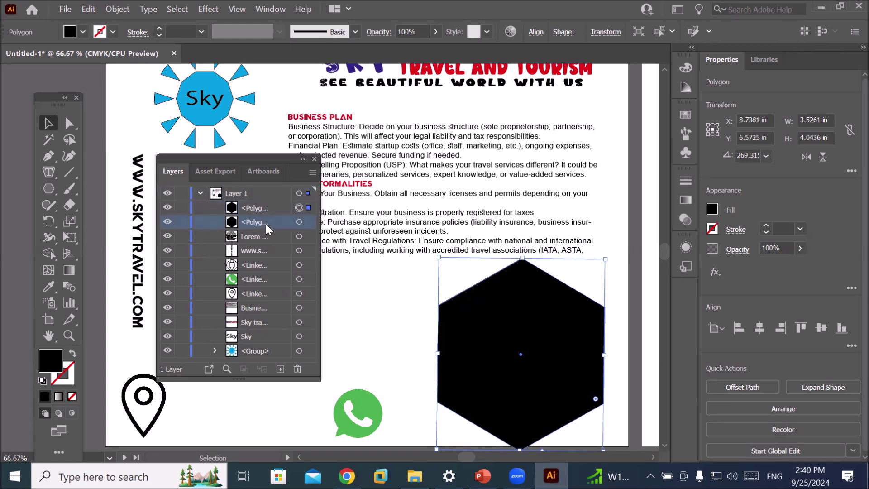
Step: Remove the front hexagon's fill and give it a 13 pt light-blue stroke
{"action": "left_click", "coordinate": [83, 31]}
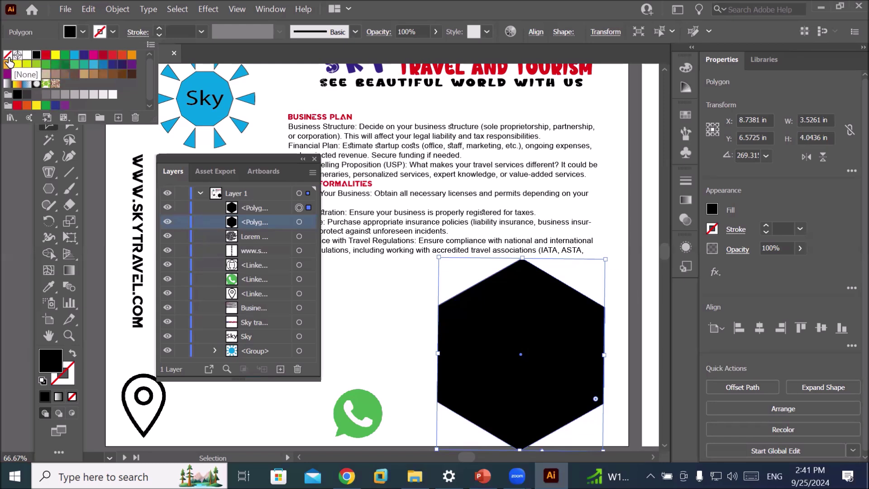
{"action": "left_click", "coordinate": [8, 55]}
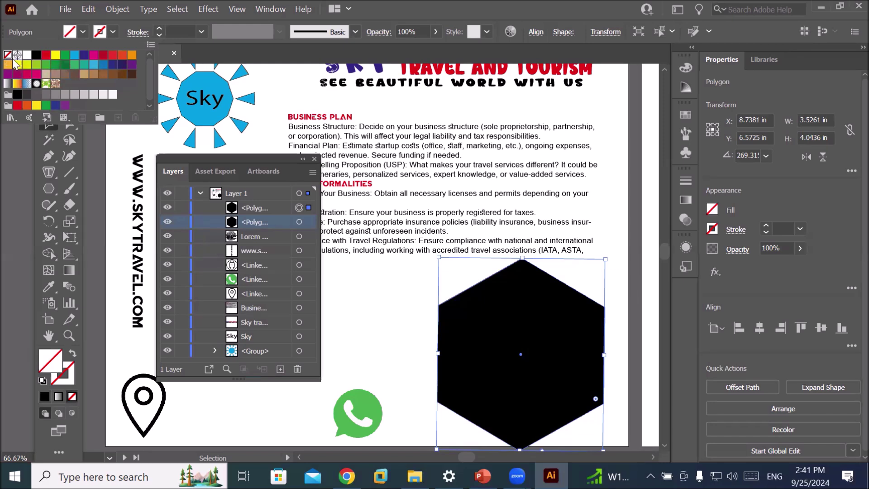
{"action": "left_click", "coordinate": [158, 27]}
{"action": "left_click", "coordinate": [158, 27]}
{"action": "left_click", "coordinate": [158, 27]}
{"action": "left_click", "coordinate": [159, 28]}
{"action": "left_click", "coordinate": [158, 27]}
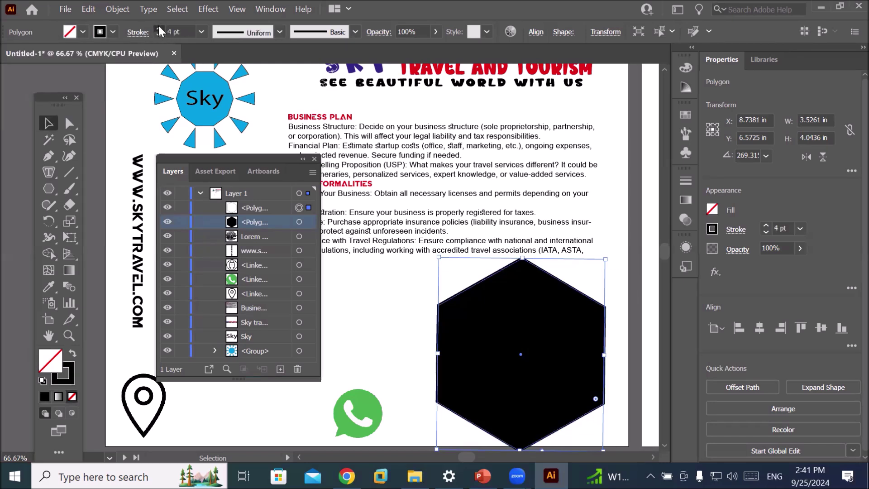
{"action": "left_click", "coordinate": [160, 27]}
{"action": "left_click", "coordinate": [159, 26]}
{"action": "left_click", "coordinate": [159, 26]}
{"action": "left_click", "coordinate": [160, 26]}
{"action": "left_click", "coordinate": [159, 26]}
{"action": "left_click", "coordinate": [159, 26]}
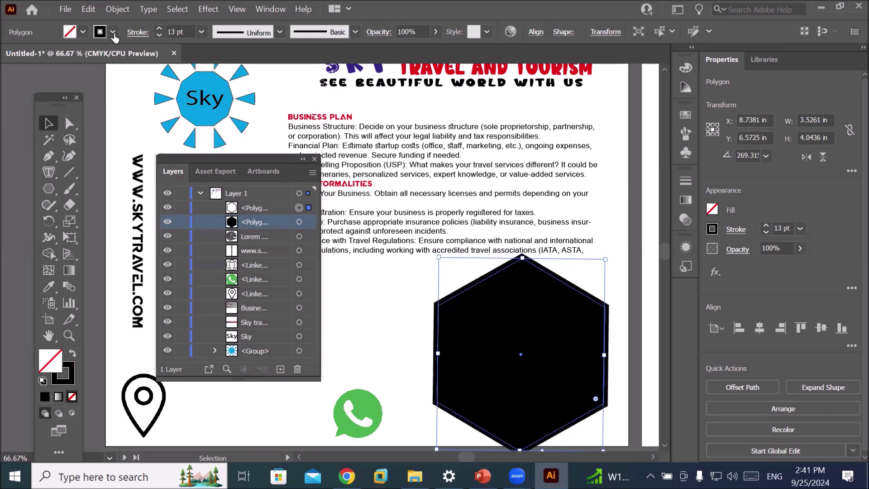
{"action": "left_click", "coordinate": [113, 32]}
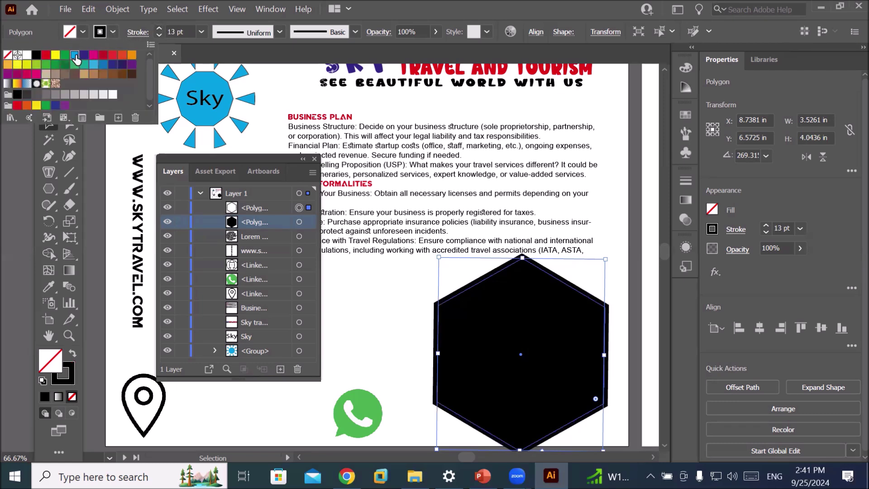
{"action": "left_click", "coordinate": [75, 55]}
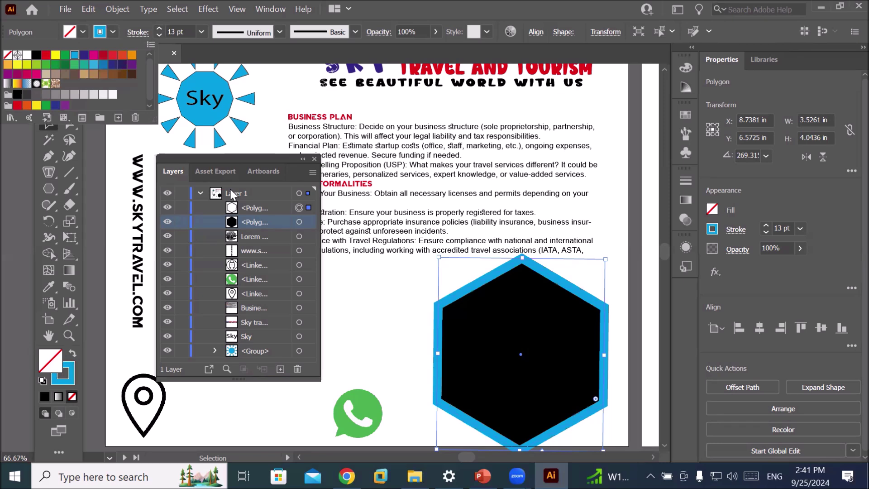
Step: Move the blue-outlined hexagon directly beneath the black hexagon in the stacking order
{"action": "left_click", "coordinate": [254, 221]}
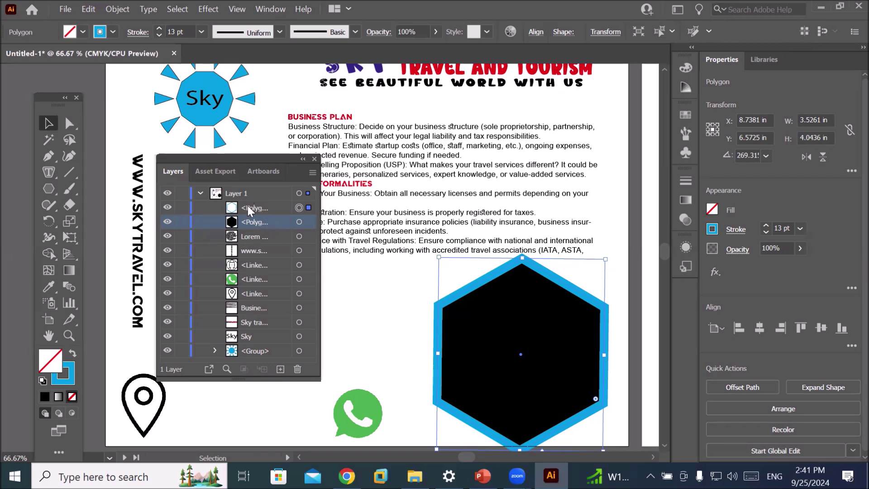
{"action": "left_click", "coordinate": [248, 206]}
{"action": "left_click_drag", "start_coordinate": [249, 207], "coordinate": [240, 229]}
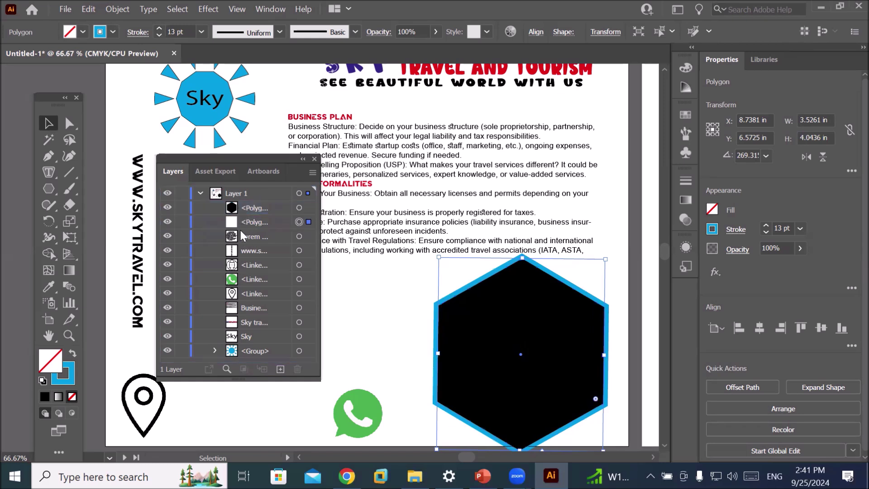
Step: Hide the blue-outlined hexagon and convert the black hexagon into an area type frame filled with placeholder text
{"action": "left_click", "coordinate": [254, 210]}
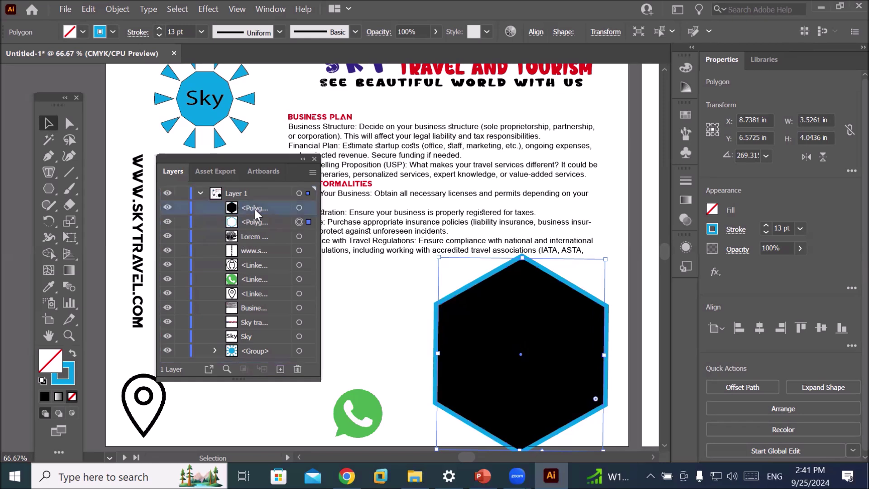
{"action": "left_click", "coordinate": [299, 208]}
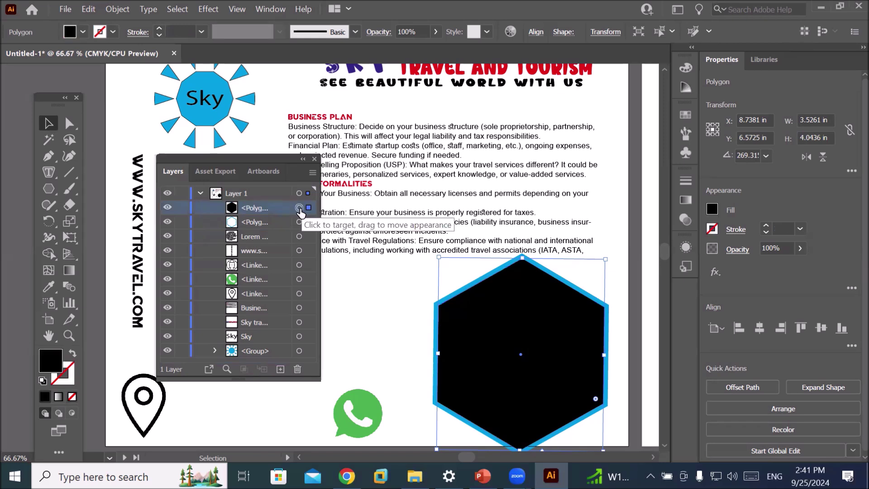
{"action": "left_click", "coordinate": [49, 172]}
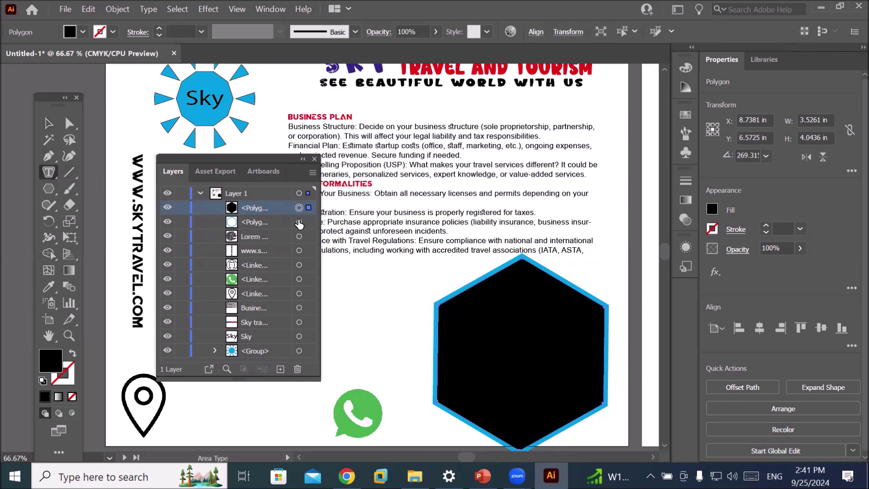
{"action": "left_click", "coordinate": [299, 223]}
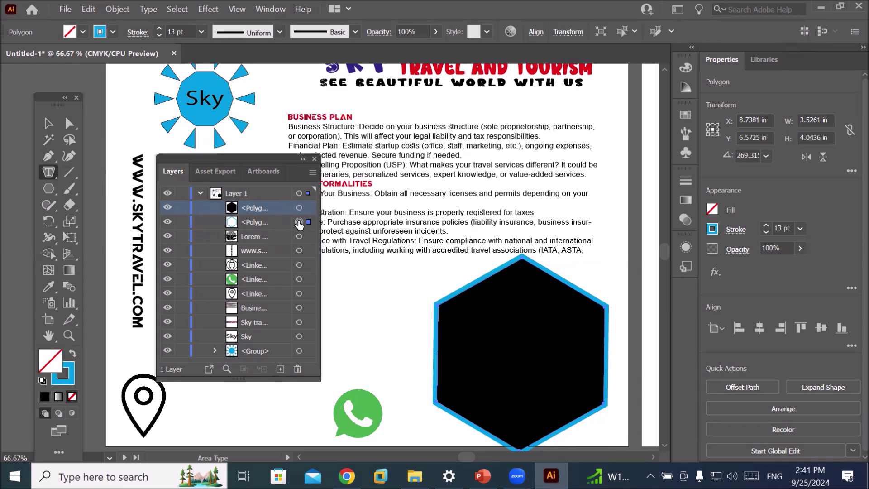
{"action": "left_click", "coordinate": [167, 223]}
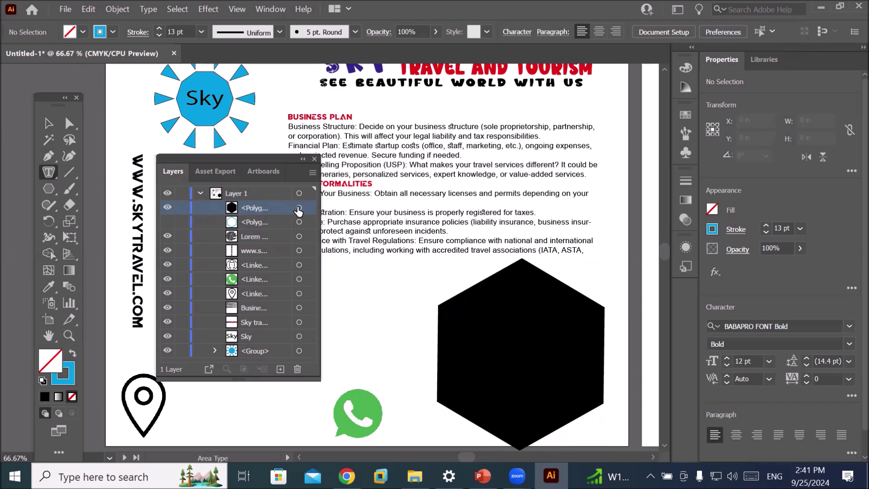
{"action": "left_click", "coordinate": [298, 208]}
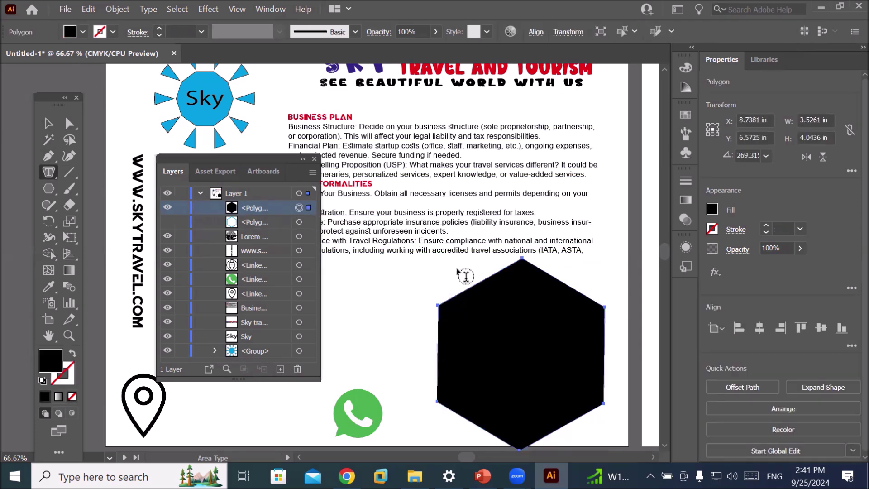
{"action": "left_click", "coordinate": [492, 275]}
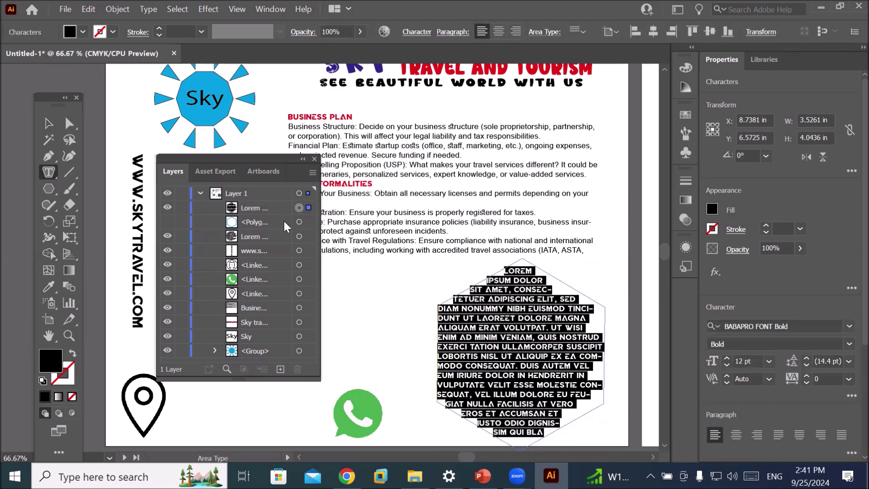
Step: Make the blue-outlined hexagon visible again, finish editing the placeholder text and deselect it
{"action": "left_click", "coordinate": [168, 222]}
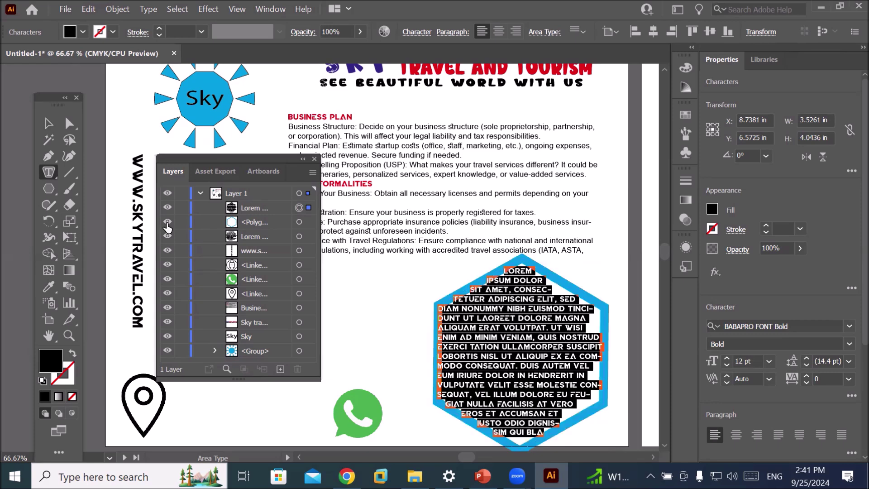
{"action": "left_click", "coordinate": [49, 123]}
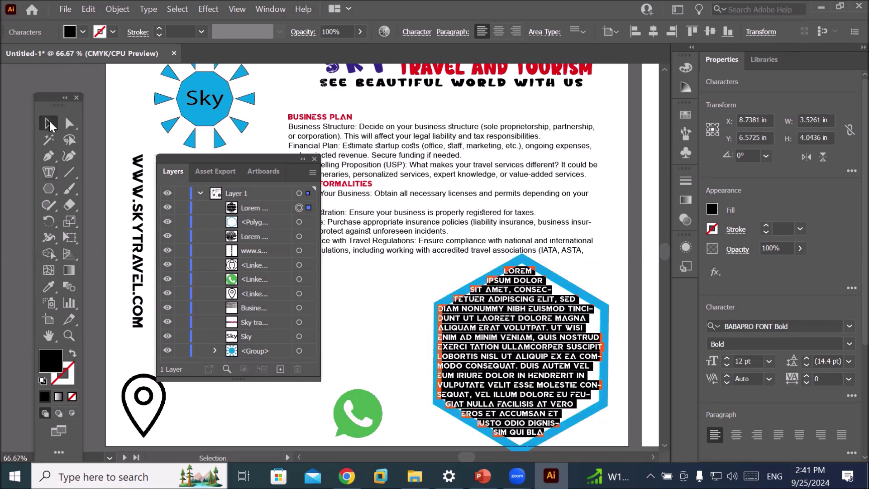
{"action": "scroll", "coordinate": [425, 286], "scroll_direction": "up", "scroll_amount": 3}
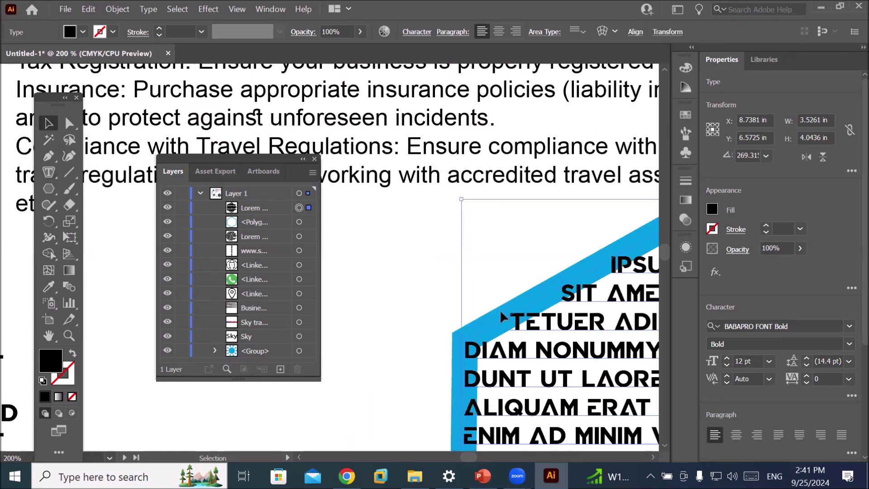
{"action": "scroll", "coordinate": [566, 370], "scroll_direction": "down", "scroll_amount": 3}
{"action": "scroll", "coordinate": [610, 381], "scroll_direction": "down", "scroll_amount": 2}
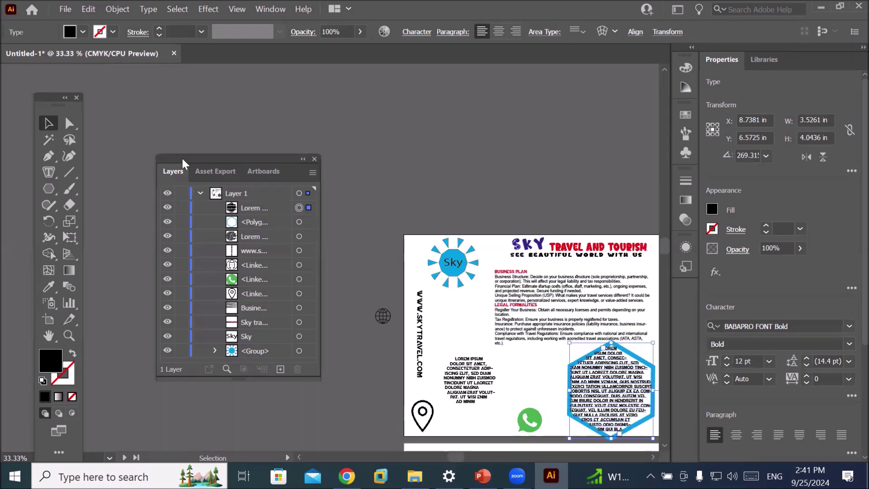
{"action": "left_click", "coordinate": [459, 316]}
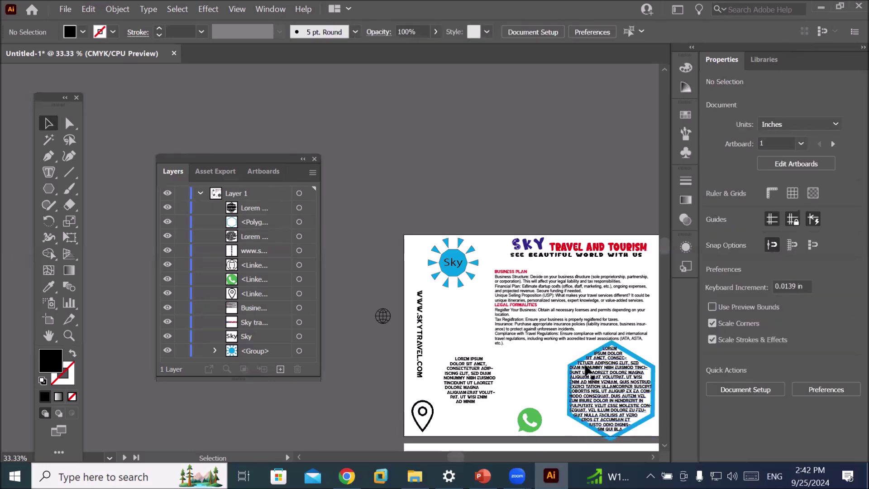
{"action": "scroll", "coordinate": [570, 376], "scroll_direction": "right", "scroll_amount": 3}
{"action": "scroll", "coordinate": [521, 344], "scroll_direction": "down", "scroll_amount": 2}
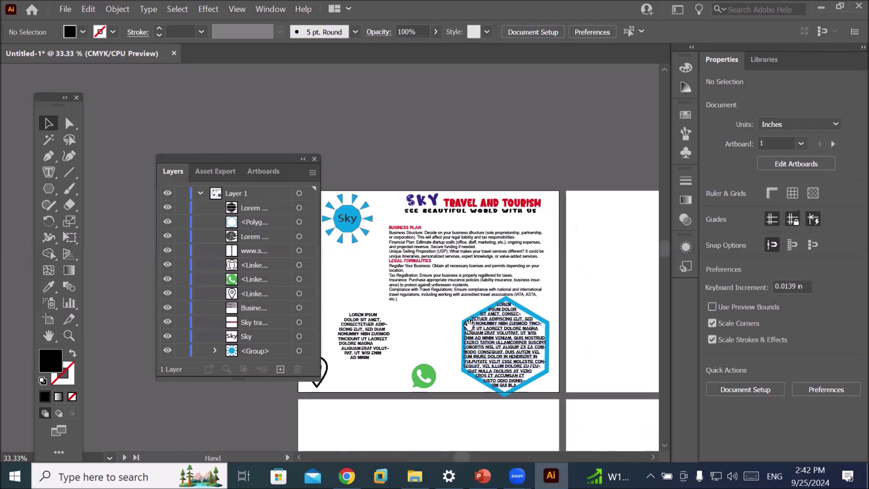
Step: Hide the blue outline around the hexagon text and clear the selection
{"action": "scroll", "coordinate": [536, 333], "scroll_direction": "up", "scroll_amount": 2}
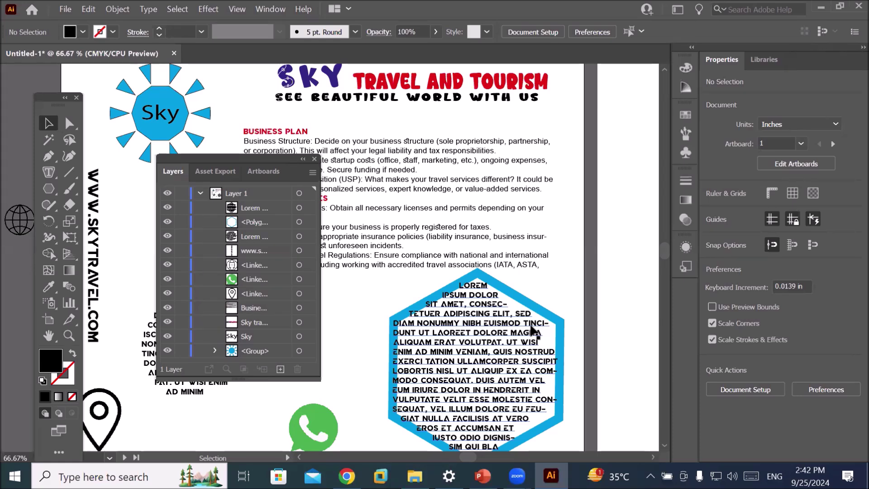
{"action": "left_click", "coordinate": [299, 207]}
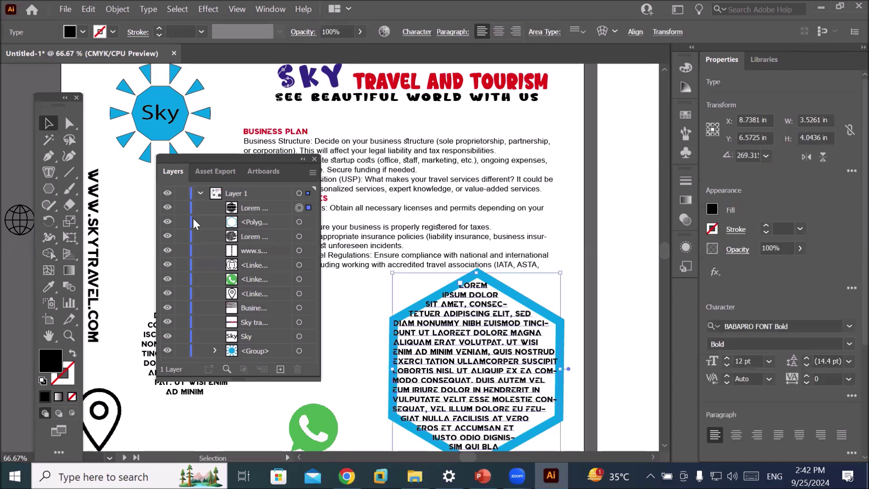
{"action": "left_click", "coordinate": [167, 222]}
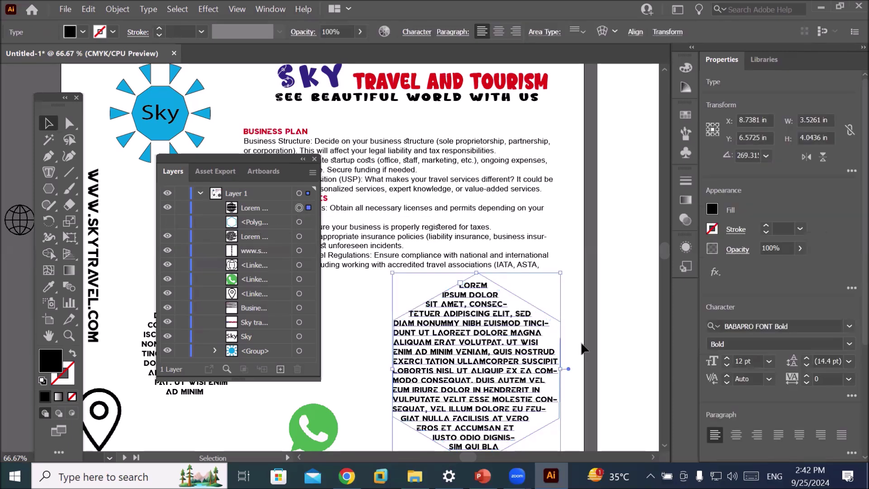
{"action": "left_click", "coordinate": [612, 349]}
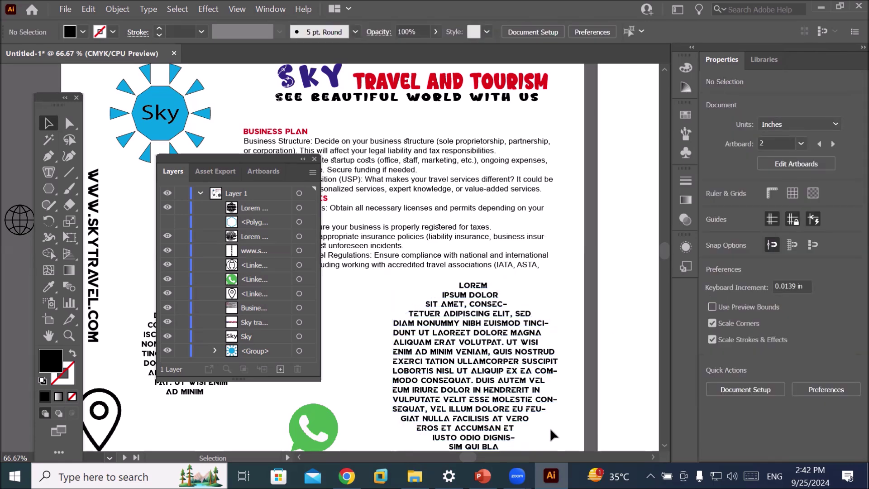
{"action": "scroll", "coordinate": [550, 428], "scroll_direction": "up", "scroll_amount": 2, "text": "alt"}
{"action": "scroll", "coordinate": [547, 425], "scroll_direction": "down", "scroll_amount": 2, "text": "alt"}
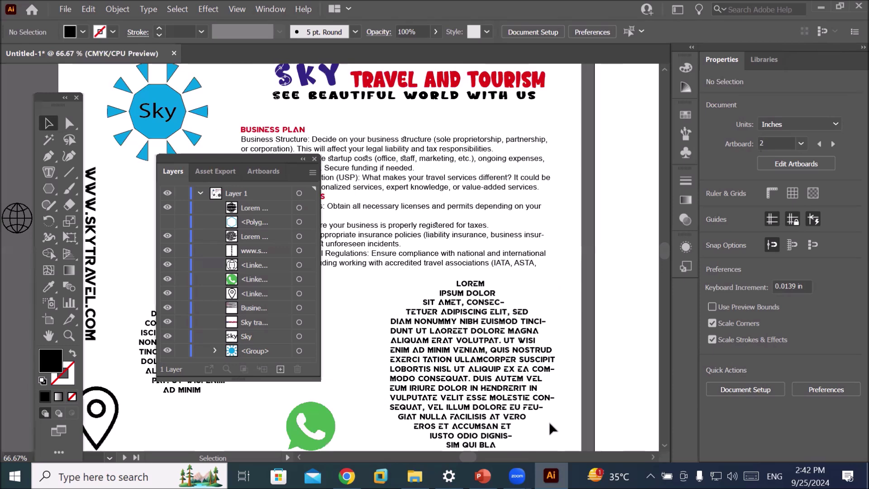
Step: Try centre, right and the justified alignments on the hexagon's placeholder text, finishing with all lines justified
{"action": "left_click", "coordinate": [472, 349]}
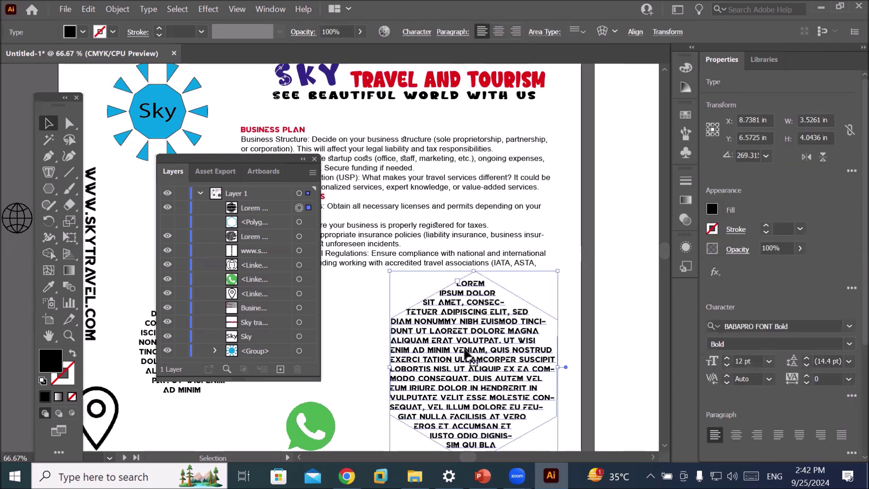
{"action": "left_click", "coordinate": [498, 33]}
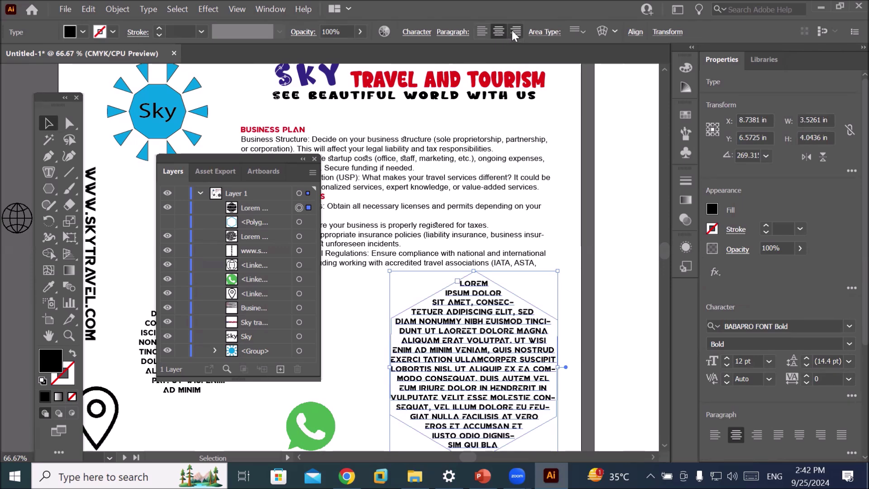
{"action": "left_click", "coordinate": [515, 32]}
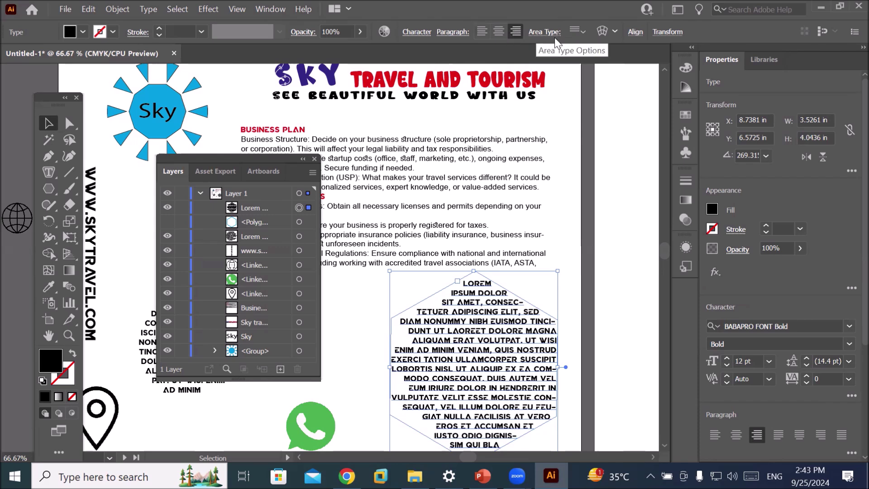
{"action": "left_click", "coordinate": [449, 33]}
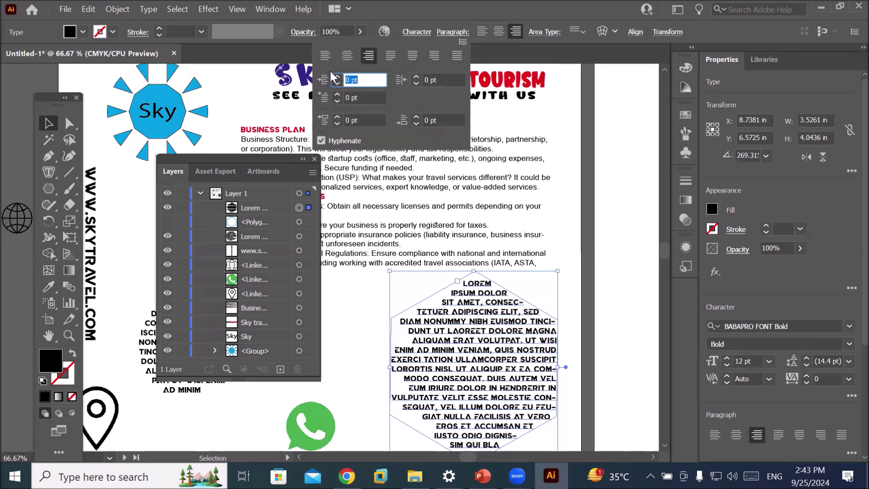
{"action": "left_click", "coordinate": [392, 57]}
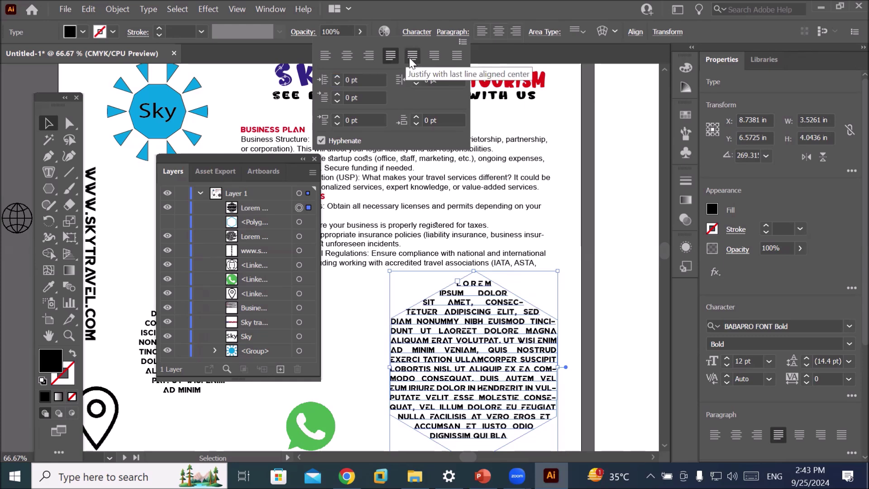
{"action": "left_click", "coordinate": [412, 56]}
{"action": "left_click", "coordinate": [433, 57]}
{"action": "left_click", "coordinate": [457, 57]}
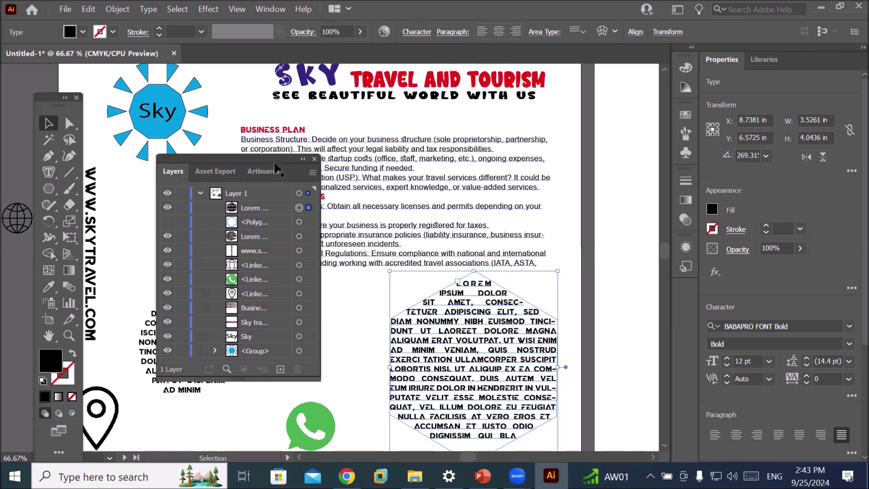
Step: Make the blue hexagon outline visible again and move the Layers panel clear of the brochure artwork
{"action": "left_click", "coordinate": [167, 221]}
{"action": "left_click_drag", "start_coordinate": [230, 158], "coordinate": [171, 140]}
{"action": "scroll", "coordinate": [356, 140], "scroll_direction": "down", "scroll_amount": 2}
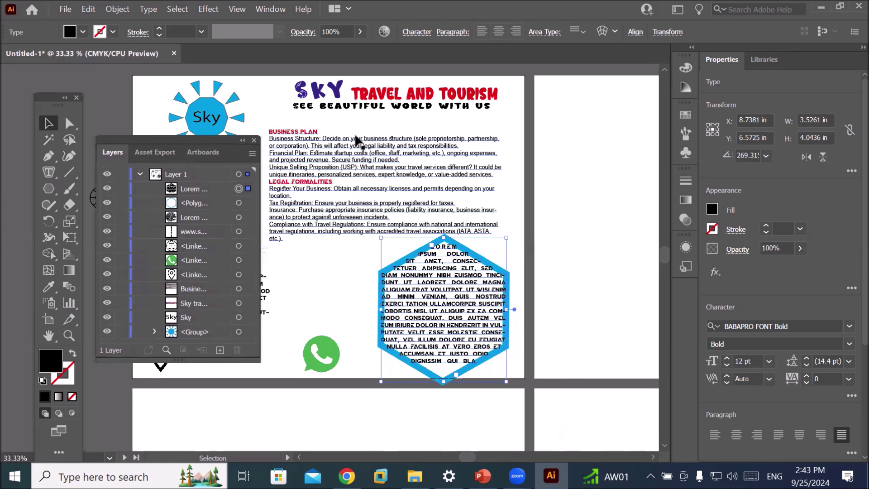
{"action": "left_click_drag", "start_coordinate": [165, 142], "coordinate": [582, 139]}
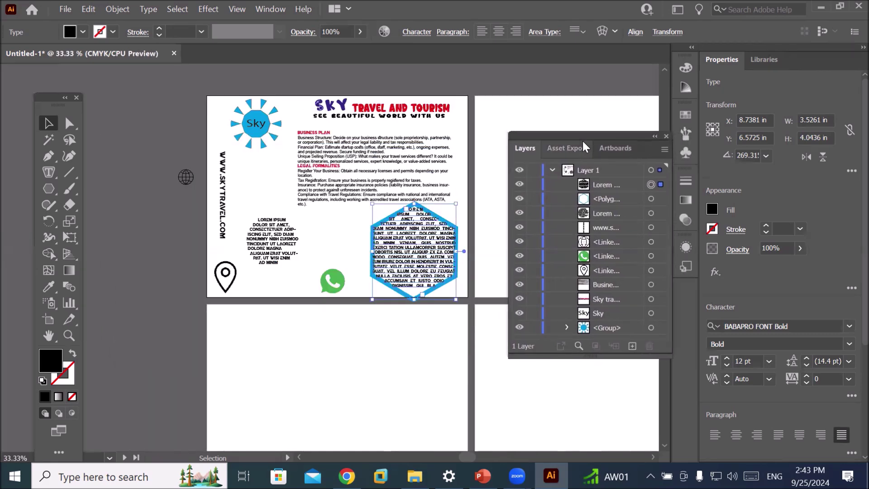
{"action": "scroll", "coordinate": [239, 122], "scroll_direction": "up", "scroll_amount": 5}
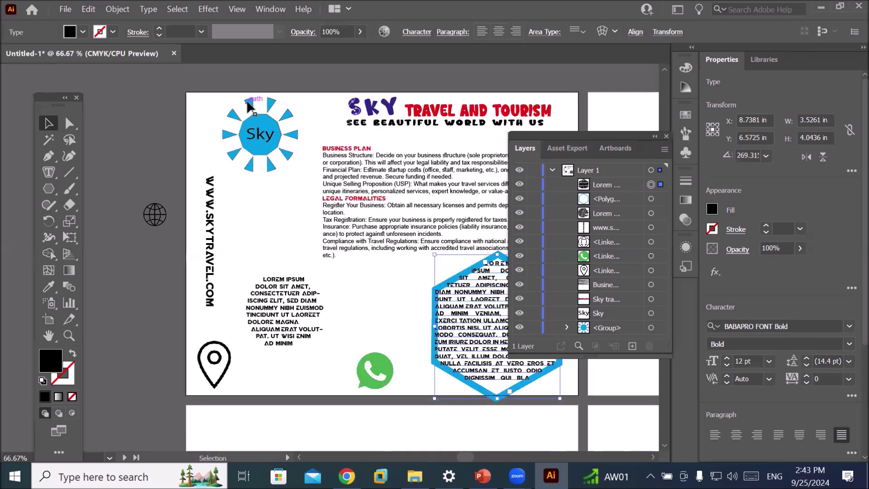
Step: Place the linked image "Great Sphinx, Giza, Egypt" from the BuildingAndMonoments folder over the sun logo, about 2.76 by 2.07 in
{"action": "left_click", "coordinate": [309, 154]}
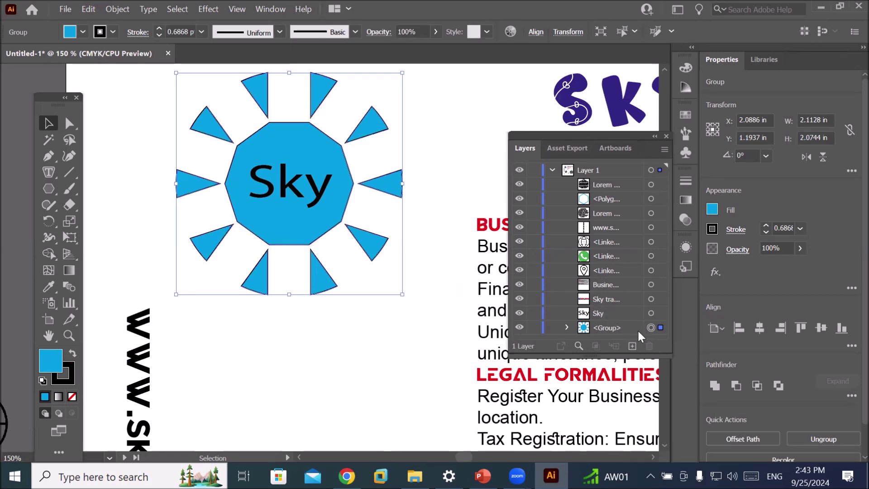
{"action": "left_click", "coordinate": [66, 9]}
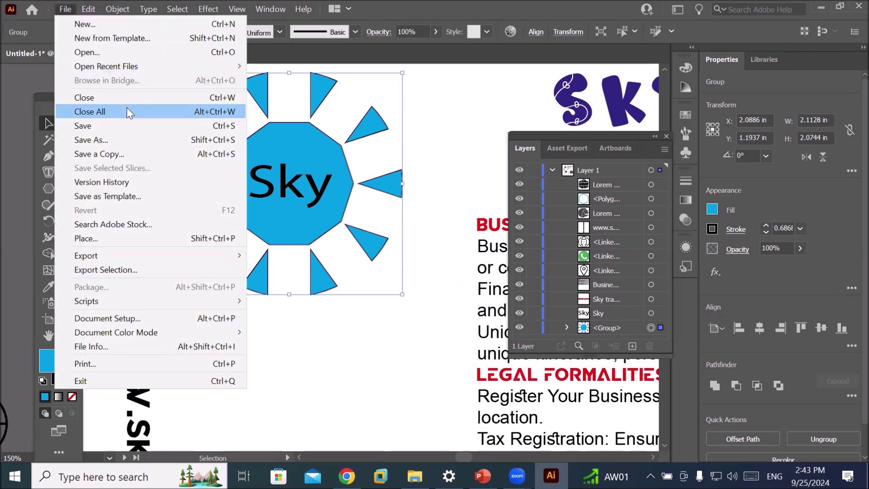
{"action": "left_click", "coordinate": [145, 239]}
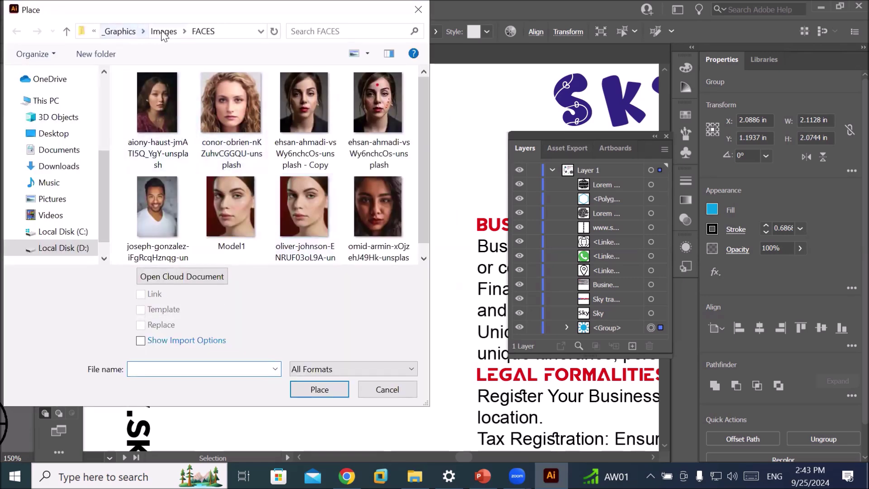
{"action": "left_click", "coordinate": [167, 36]}
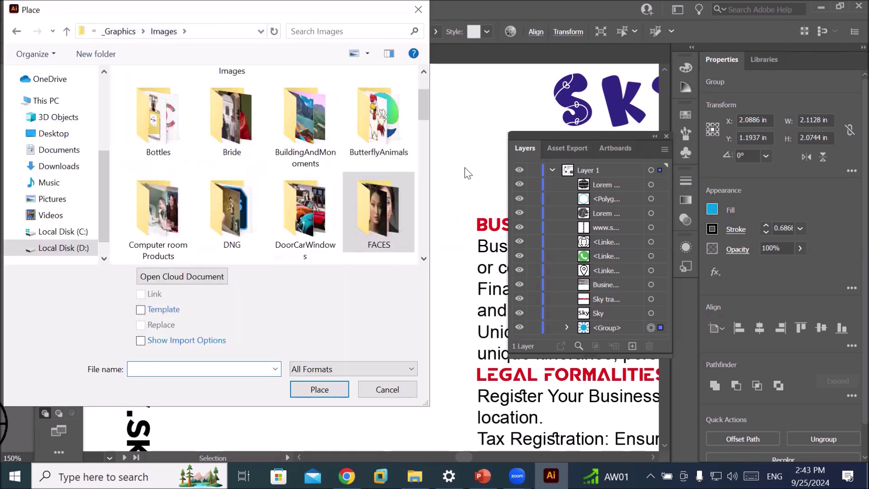
{"action": "double_click", "coordinate": [312, 144]}
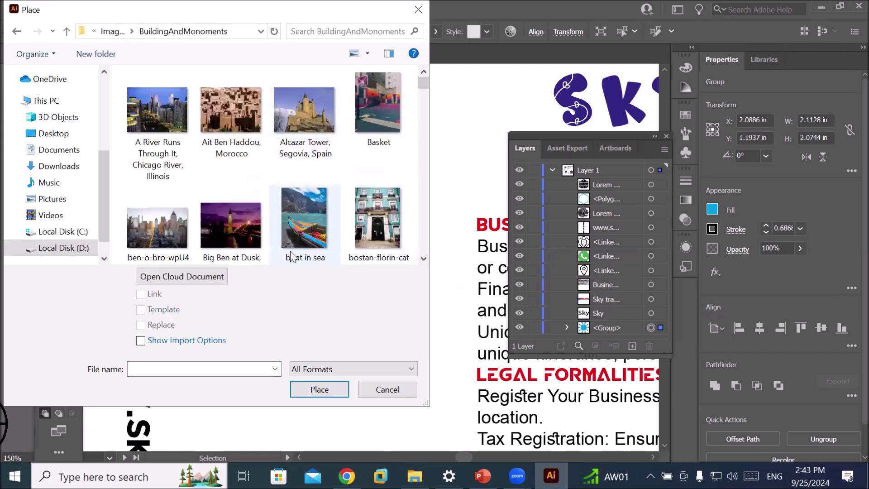
{"action": "left_click", "coordinate": [303, 229]}
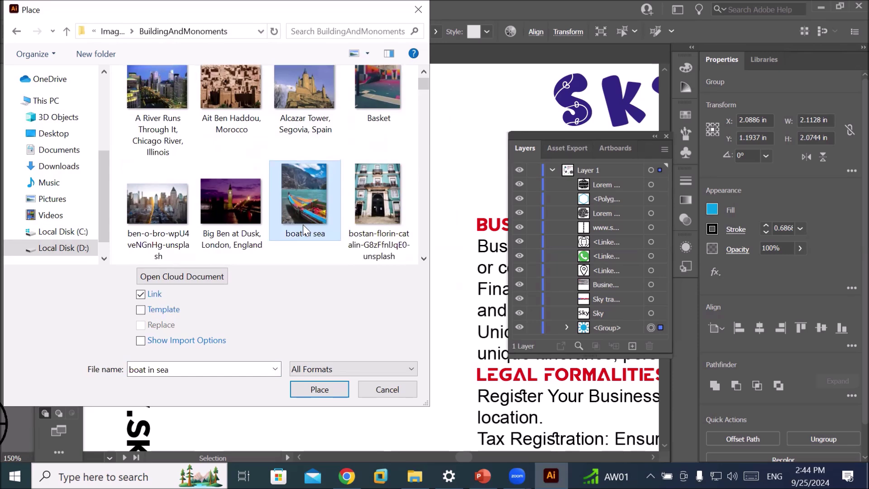
{"action": "scroll", "coordinate": [308, 226], "scroll_direction": "down", "scroll_amount": 5}
{"action": "left_click", "coordinate": [303, 197]}
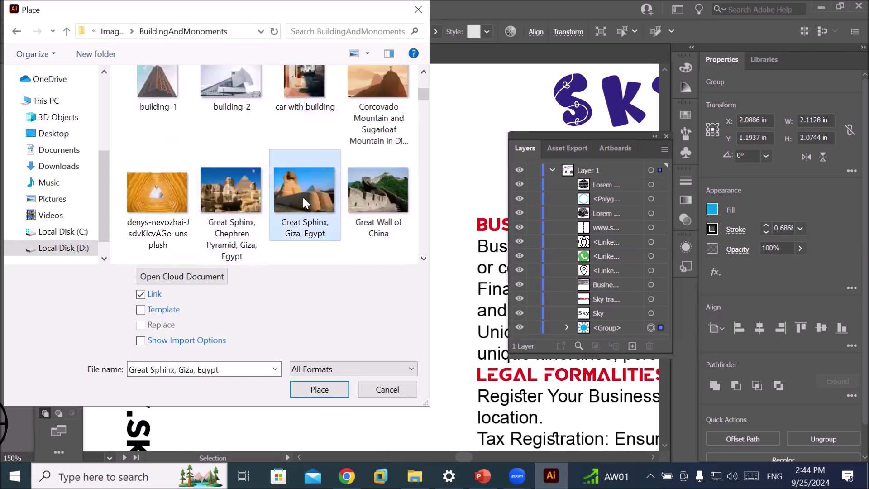
{"action": "left_click", "coordinate": [318, 387]}
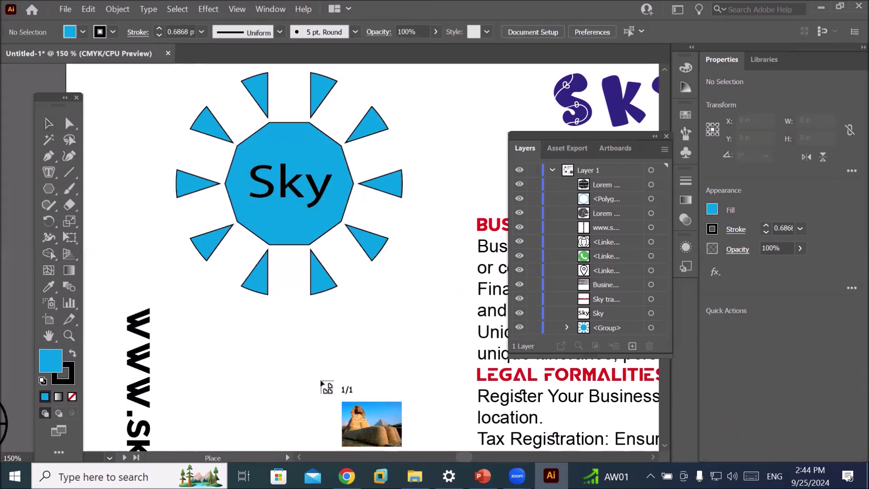
{"action": "left_click", "coordinate": [426, 317]}
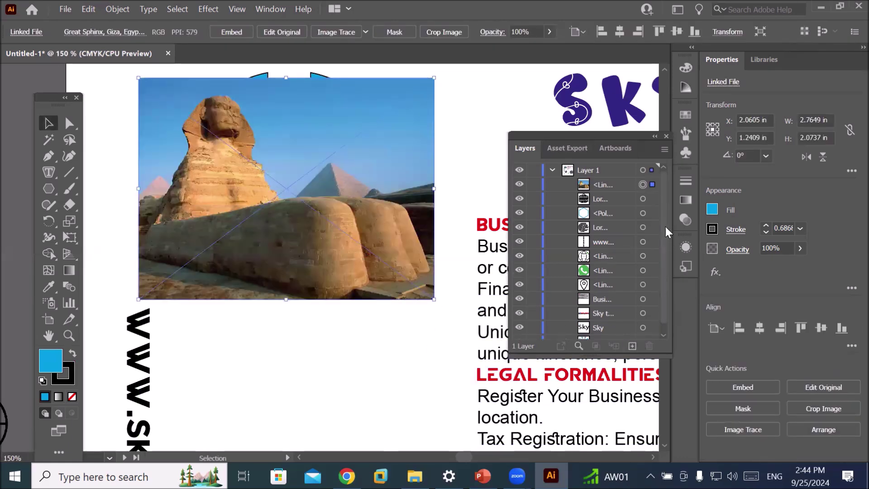
Step: Move the Sphinx image beneath the sun group in the stacking order, enlarging the Layers panel to reach the bottom entries
{"action": "left_click", "coordinate": [598, 181]}
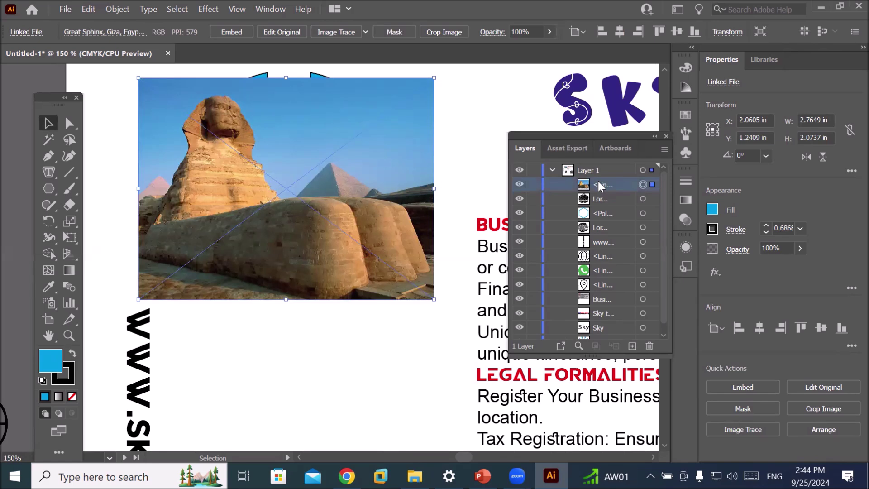
{"action": "left_click_drag", "start_coordinate": [598, 181], "coordinate": [599, 346]}
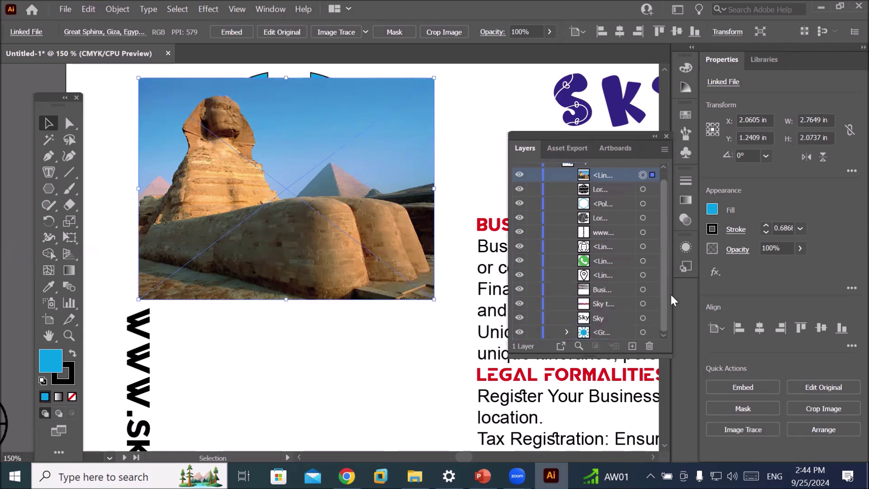
{"action": "left_click_drag", "start_coordinate": [601, 176], "coordinate": [613, 334]}
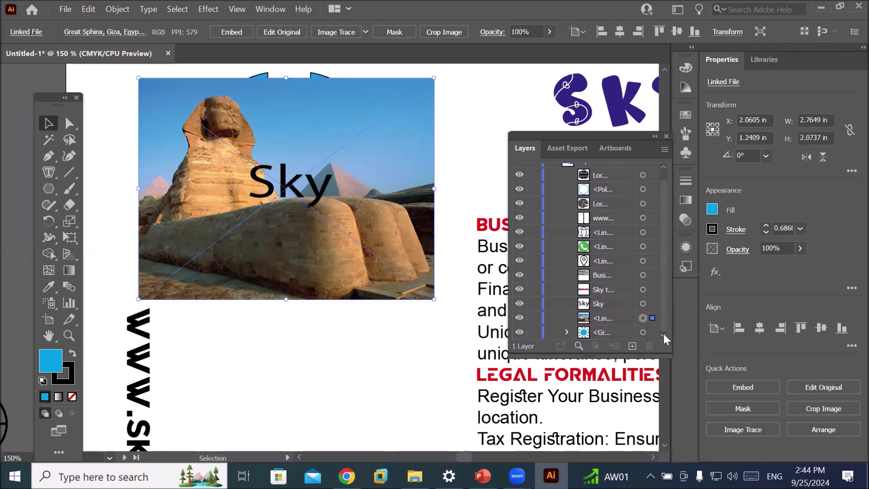
{"action": "left_click", "coordinate": [596, 319]}
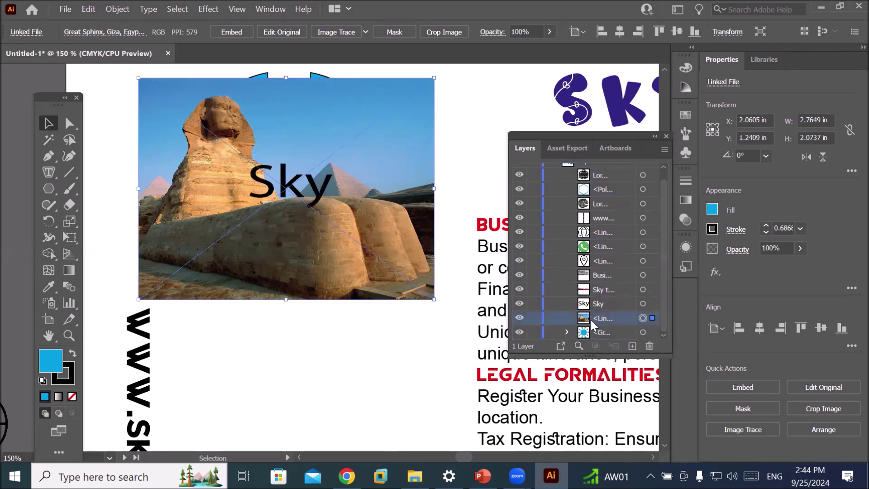
{"action": "left_click", "coordinate": [520, 333]}
{"action": "left_click", "coordinate": [520, 332]}
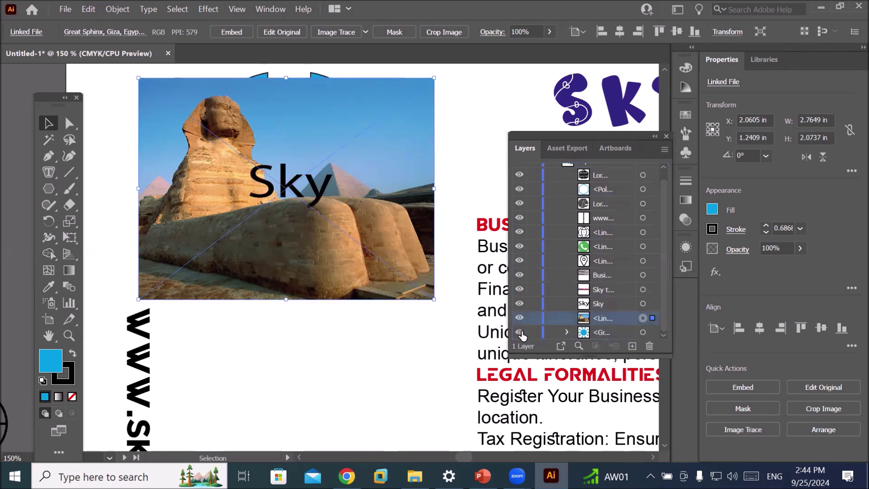
{"action": "left_click", "coordinate": [596, 319]}
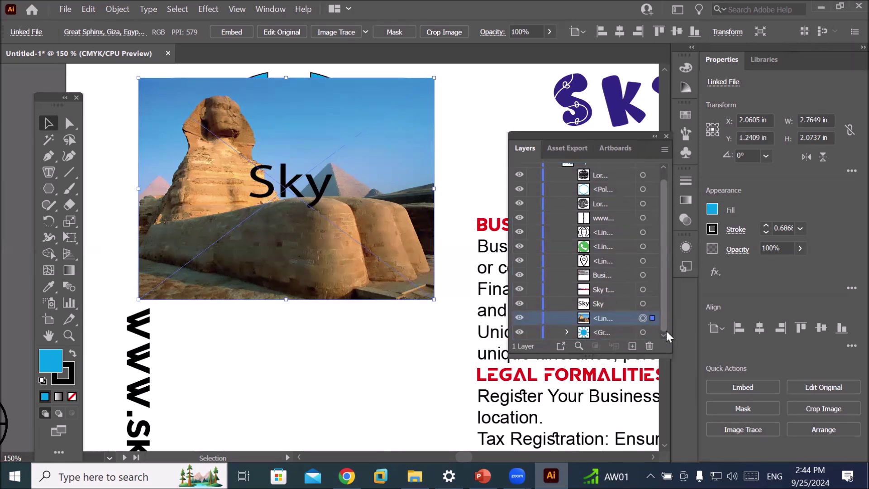
{"action": "left_click_drag", "start_coordinate": [615, 358], "coordinate": [606, 406]}
{"action": "left_click_drag", "start_coordinate": [596, 341], "coordinate": [603, 322]}
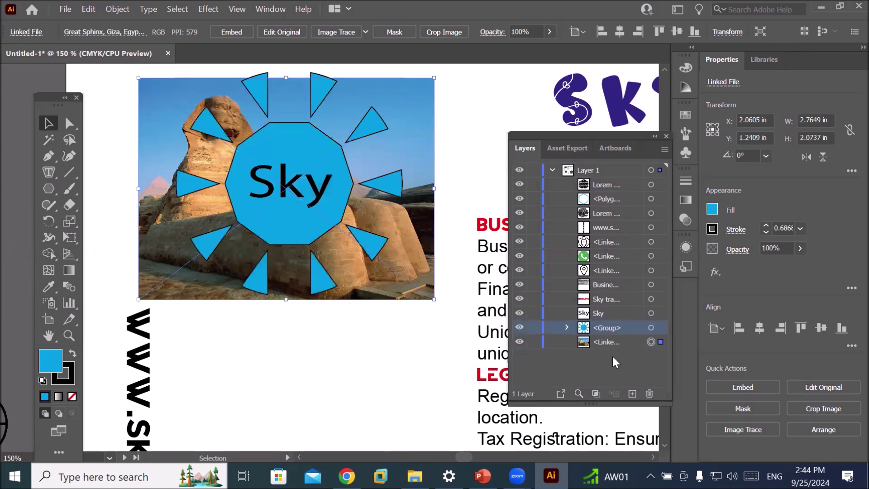
Step: Try to clip the Sphinx image with the whole sun group using a clipping mask, and undo the mask
{"action": "left_click", "coordinate": [651, 328]}
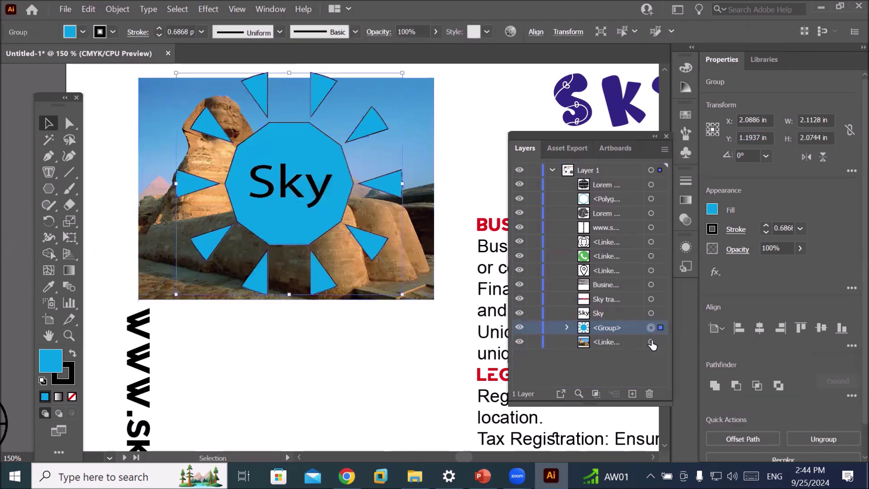
{"action": "left_click", "coordinate": [650, 342], "text": "shift"}
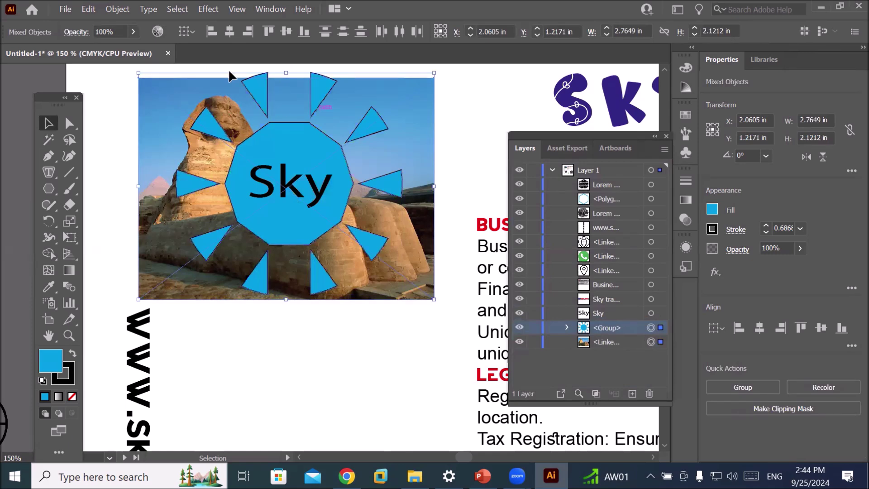
{"action": "left_click", "coordinate": [117, 9]}
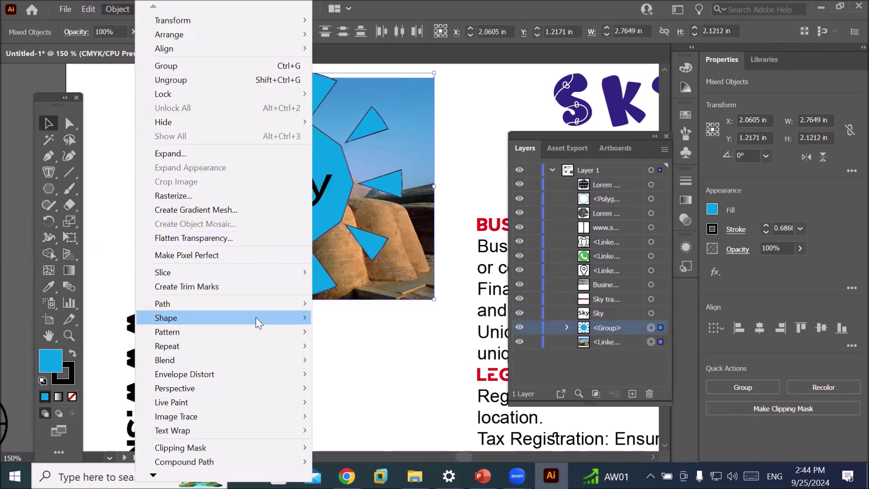
{"action": "mouse_move", "coordinate": [261, 335]}
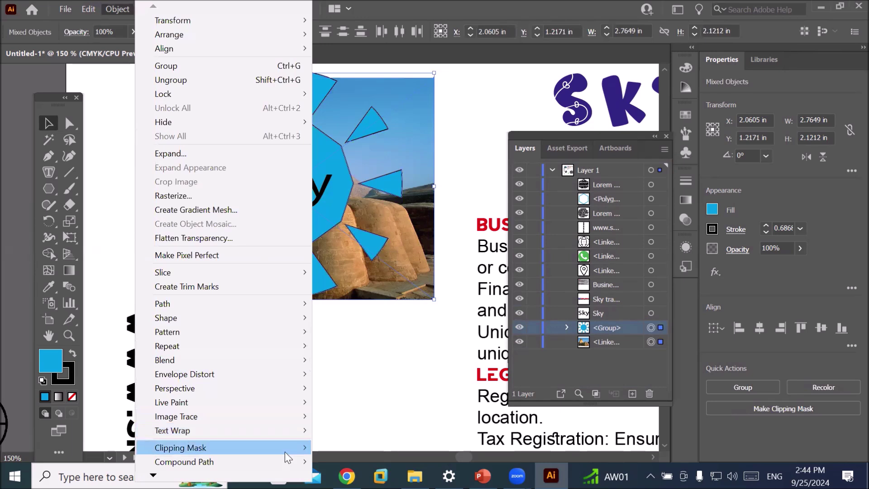
{"action": "mouse_move", "coordinate": [281, 452]}
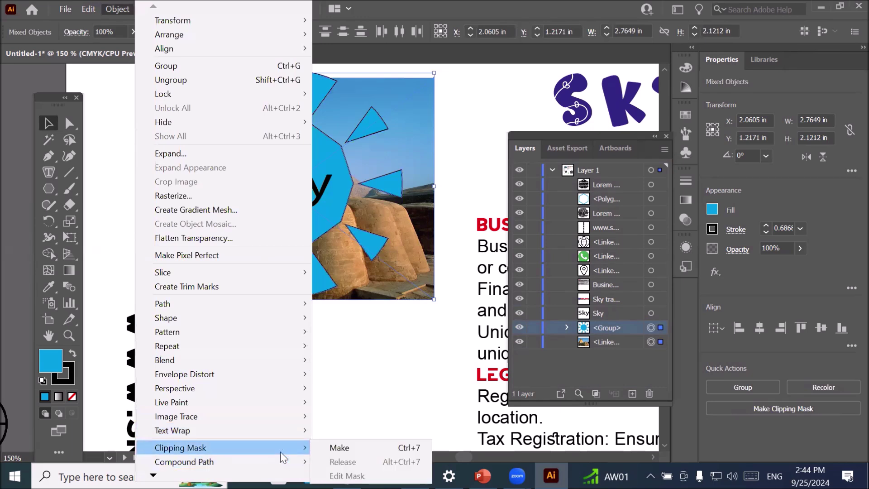
{"action": "left_click", "coordinate": [332, 447]}
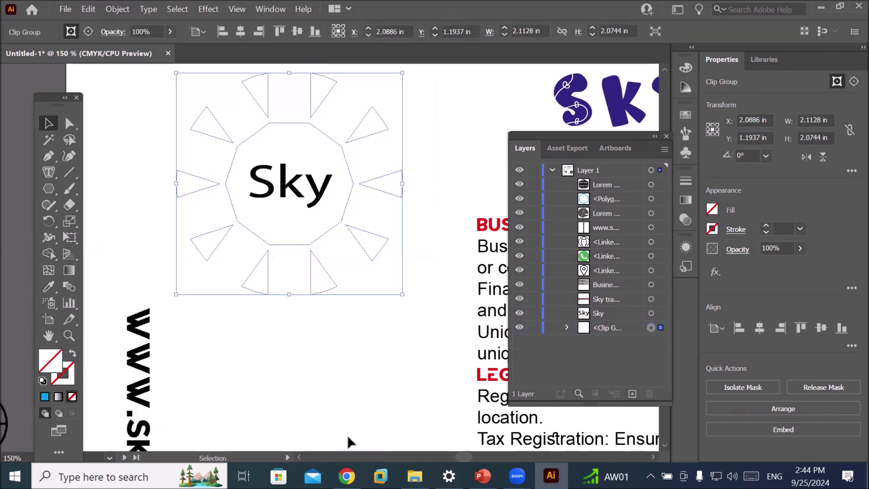
{"action": "key", "text": "ctrl+z"}
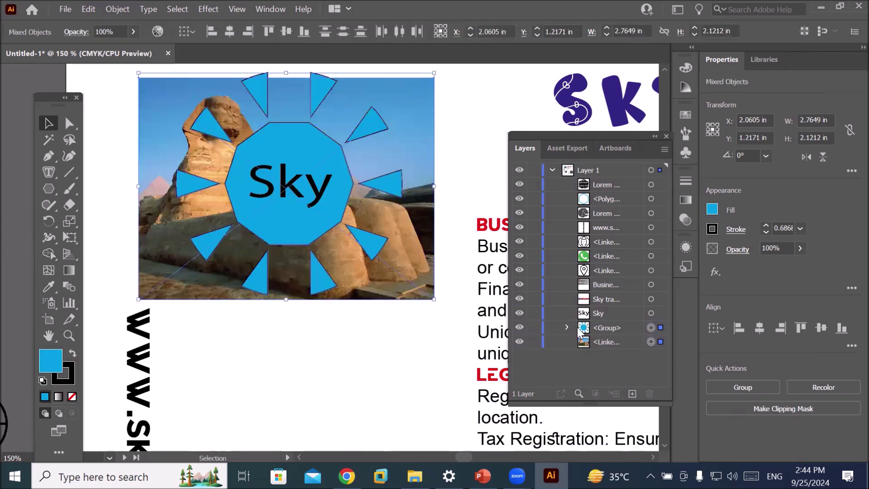
Step: Combine all the ray and centre shapes inside the sun group into a single compound path
{"action": "left_click", "coordinate": [566, 326]}
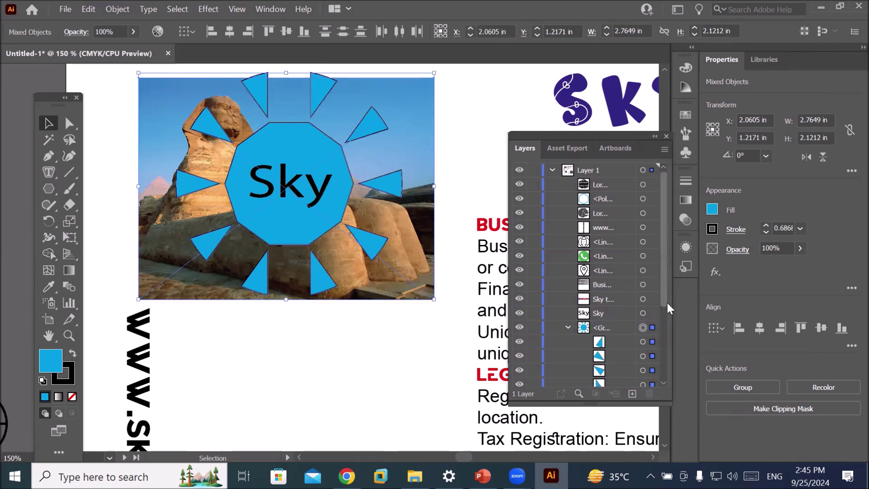
{"action": "left_click_drag", "start_coordinate": [667, 303], "coordinate": [639, 384]}
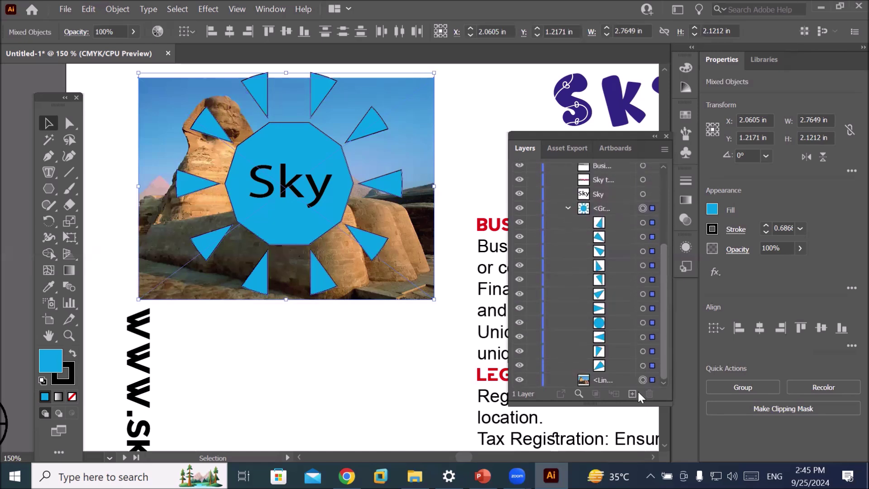
{"action": "left_click", "coordinate": [600, 223]}
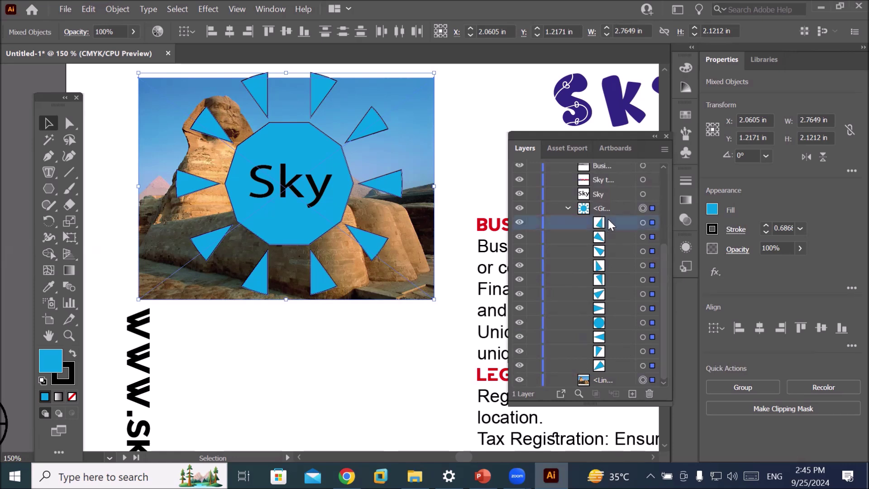
{"action": "left_click", "coordinate": [642, 223]}
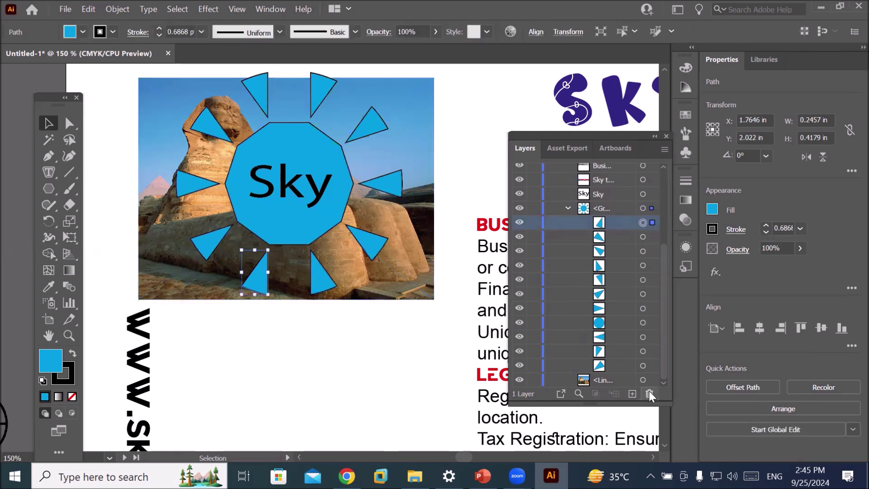
{"action": "left_click", "coordinate": [643, 365], "text": "shift"}
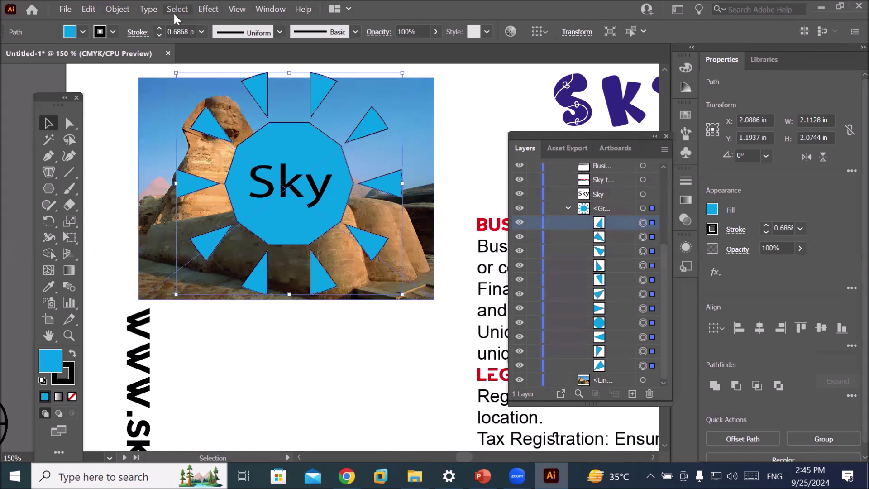
{"action": "left_click", "coordinate": [116, 10]}
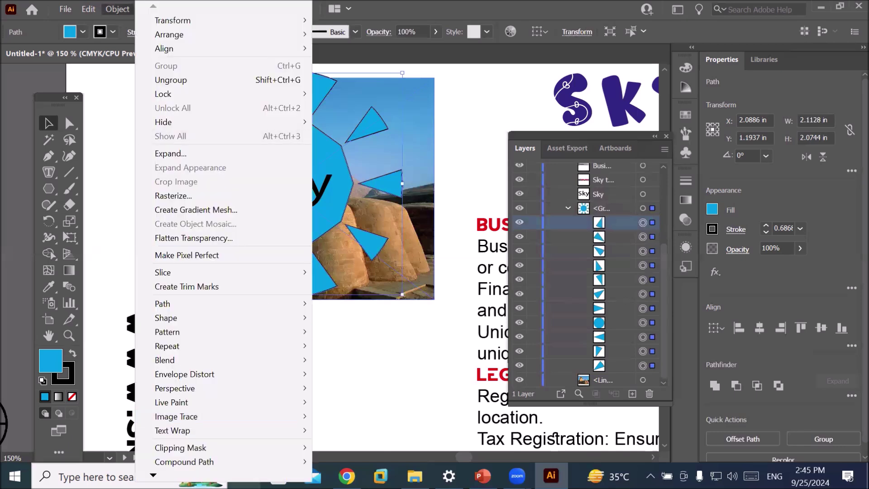
{"action": "mouse_move", "coordinate": [257, 462]}
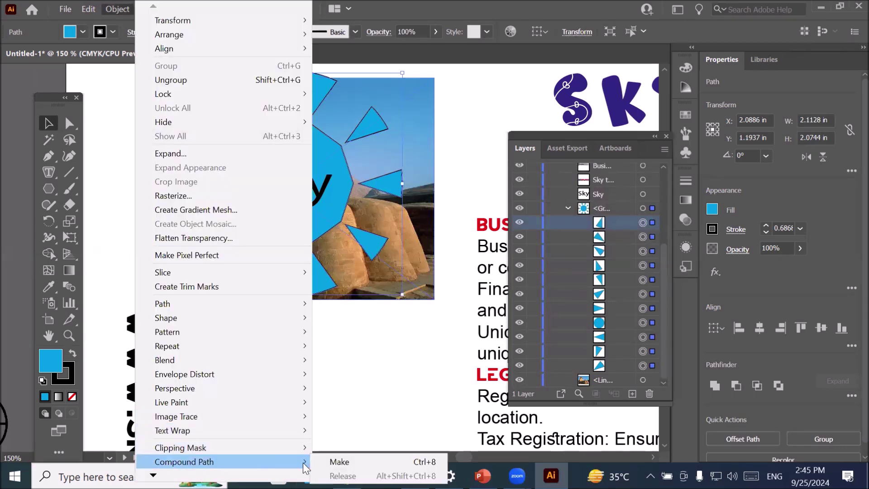
{"action": "left_click", "coordinate": [333, 460]}
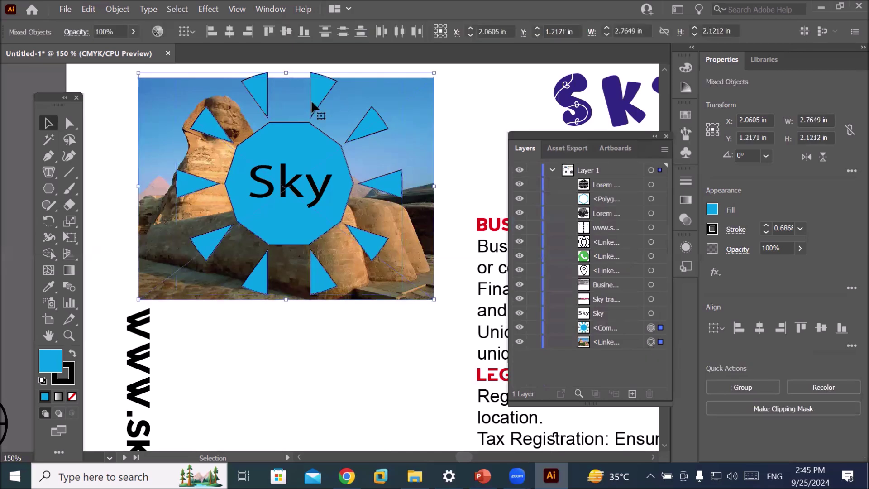
Step: Clip the Sphinx image with the compound sun shape using a clipping mask
{"action": "left_click", "coordinate": [123, 12]}
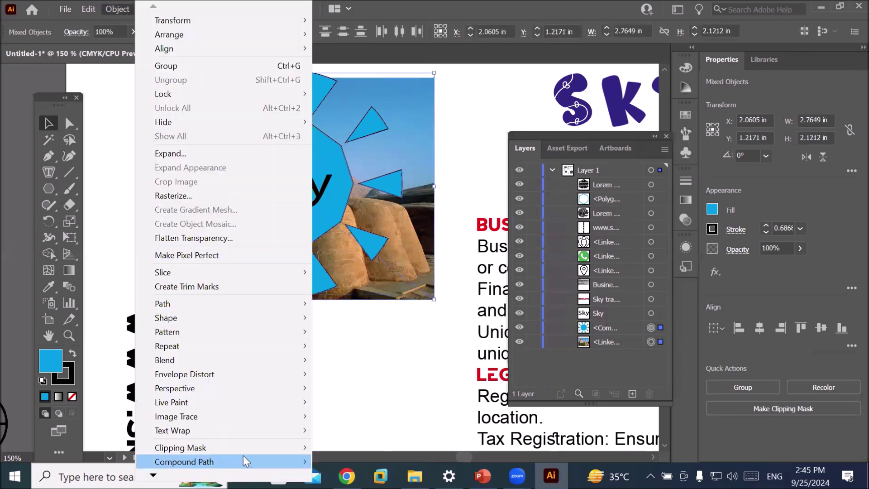
{"action": "mouse_move", "coordinate": [249, 445]}
{"action": "left_click", "coordinate": [336, 448]}
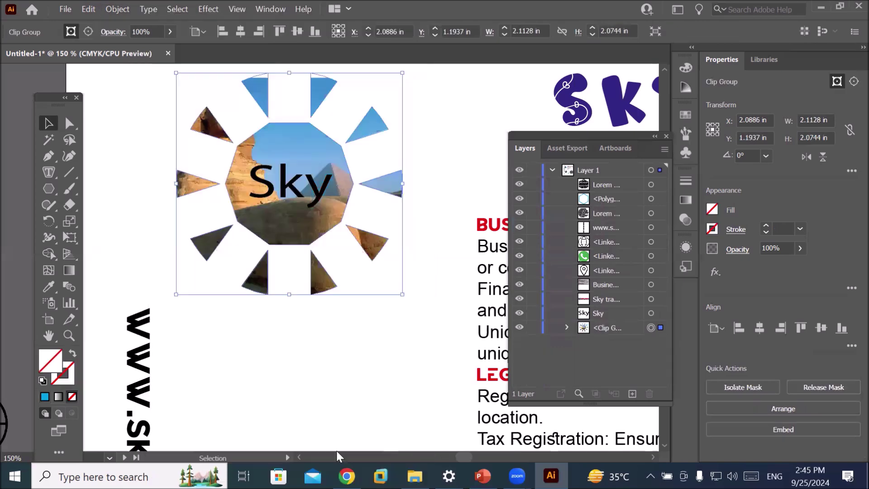
{"action": "left_click", "coordinate": [276, 347]}
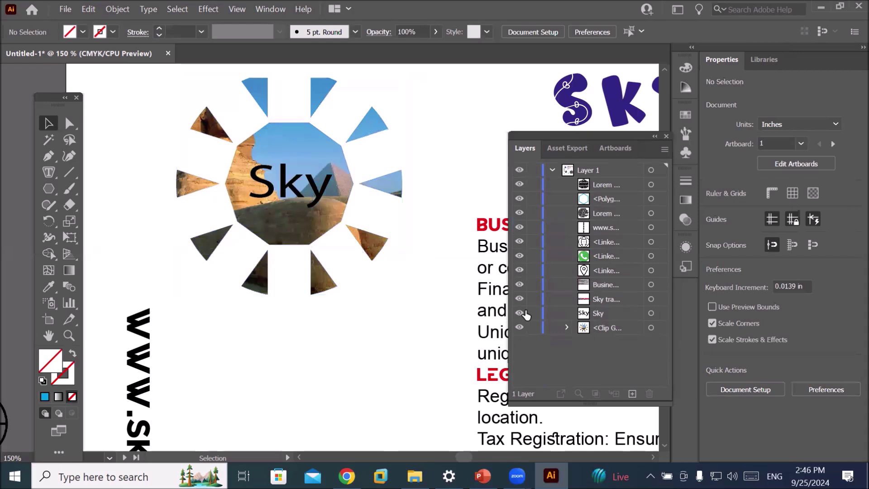
Step: Nudge the "Sky" text slightly within the sun's centre, and select the clipped sun group on the first artboard
{"action": "left_click", "coordinate": [293, 190]}
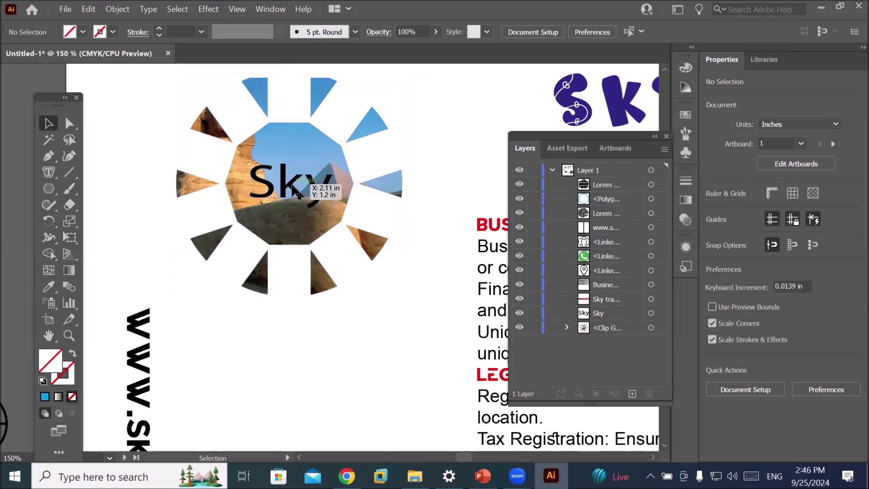
{"action": "mouse_move", "coordinate": [292, 190]}
{"action": "left_mouse_down"}
{"action": "mouse_move", "coordinate": [292, 161]}
{"action": "mouse_move", "coordinate": [297, 183]}
{"action": "left_mouse_up"}
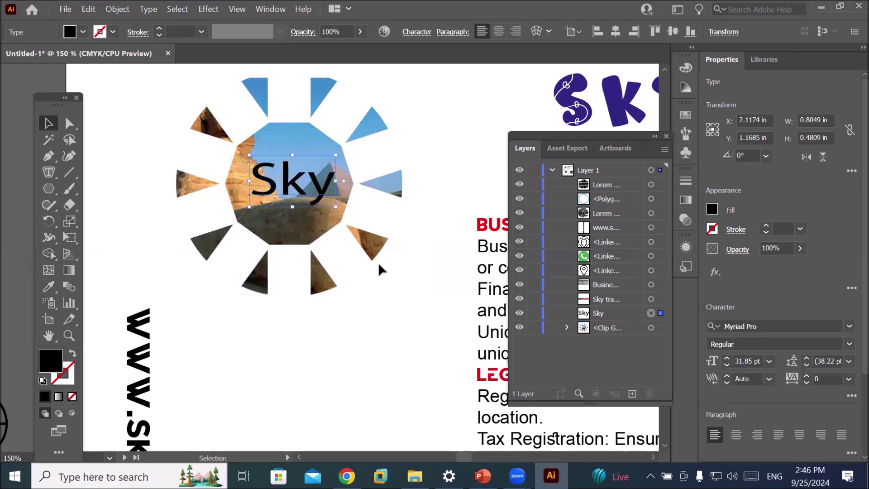
{"action": "left_click", "coordinate": [650, 327]}
{"action": "scroll", "coordinate": [424, 299], "scroll_direction": "down", "scroll_amount": 3}
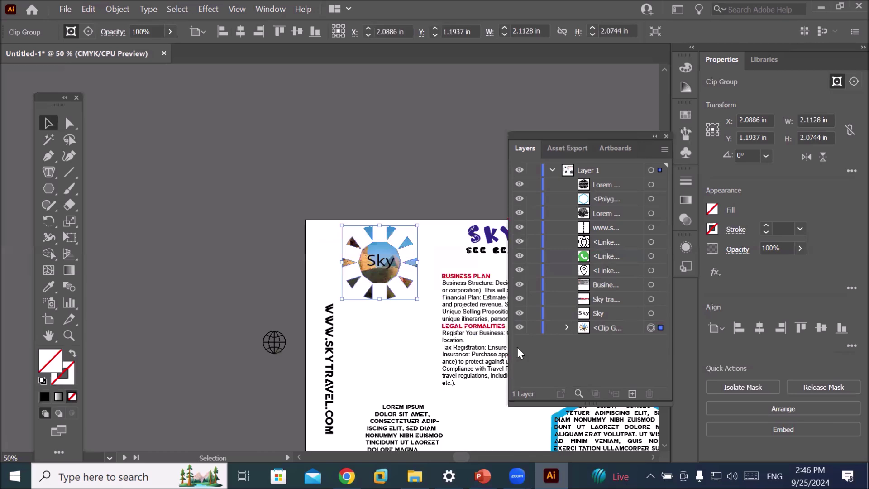
{"action": "left_click_drag", "start_coordinate": [425, 376], "coordinate": [238, 263]}
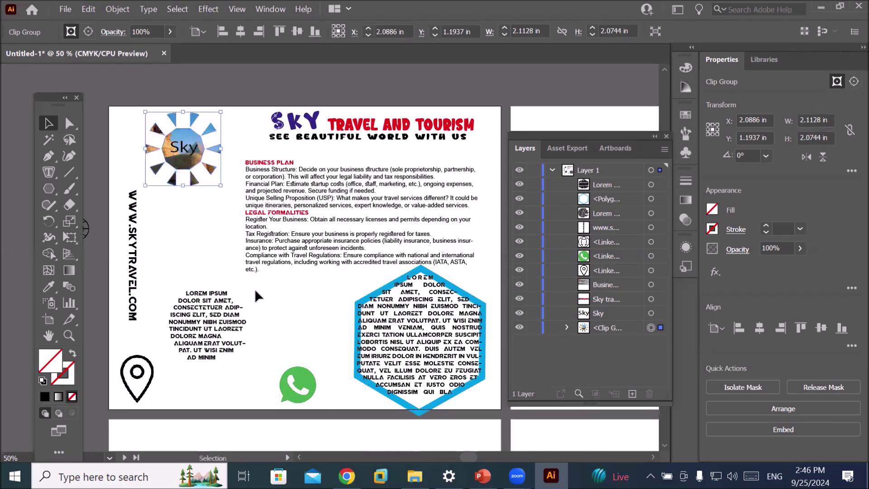
Step: Duplicate the "Sky Travel and Tourism" headline with its tagline onto the upper part of the second artboard
{"action": "left_click", "coordinate": [48, 174]}
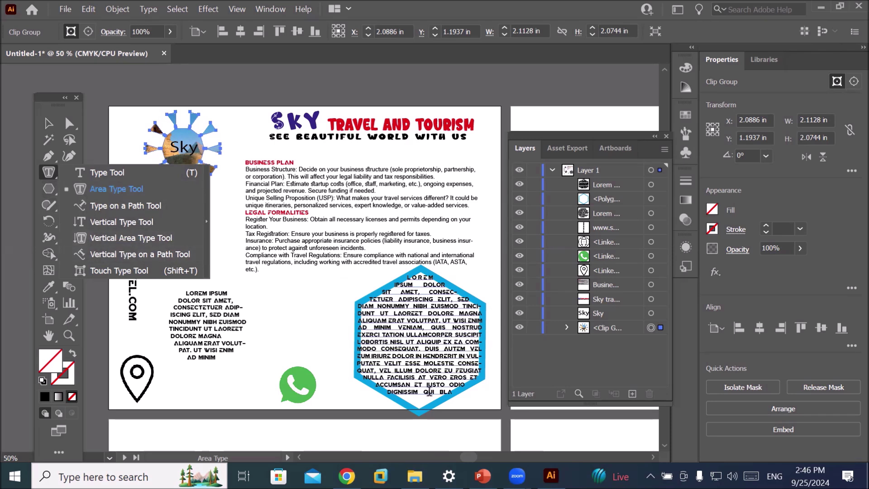
{"action": "key", "text": "space"}
{"action": "left_click_drag", "start_coordinate": [397, 308], "coordinate": [146, 292]}
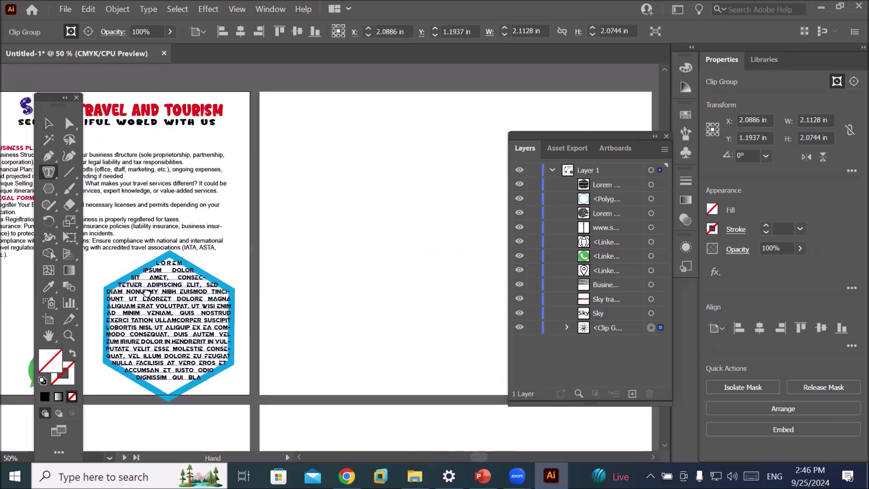
{"action": "left_click", "coordinate": [131, 111]}
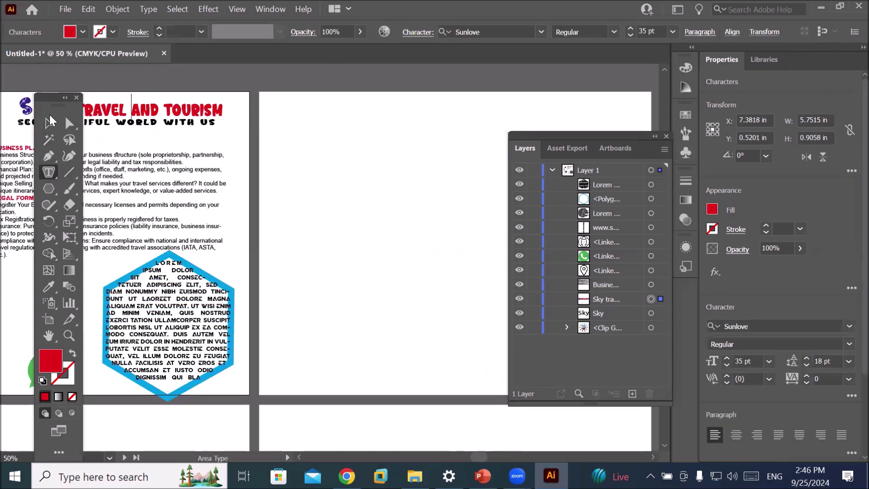
{"action": "left_click", "coordinate": [52, 121]}
{"action": "left_click_drag", "start_coordinate": [146, 115], "coordinate": [494, 121]}
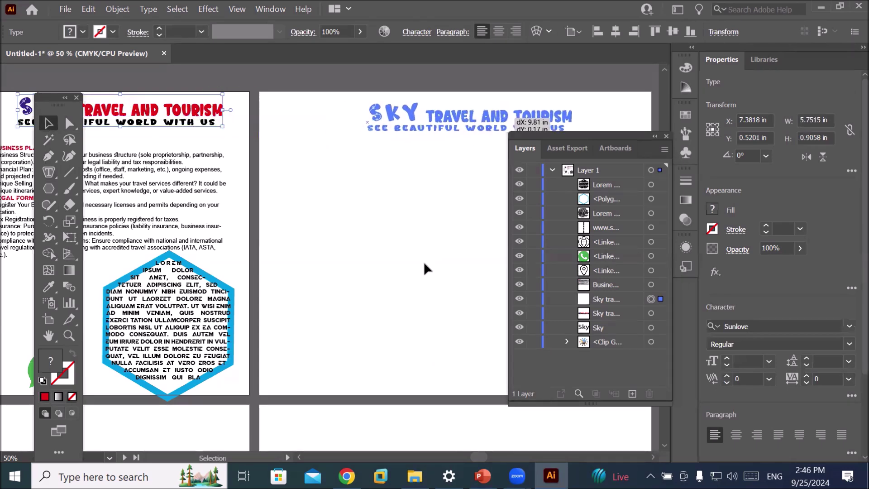
{"action": "left_click_drag", "start_coordinate": [425, 262], "coordinate": [425, 262]}
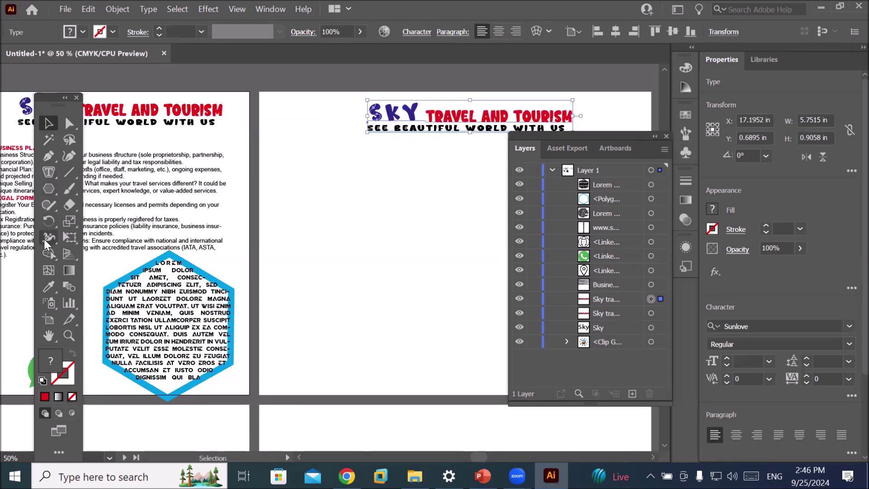
Step: Draw a red hexagon about 5 by 5.72 in and place it beneath the headline on the second artboard
{"action": "left_click", "coordinate": [48, 189]}
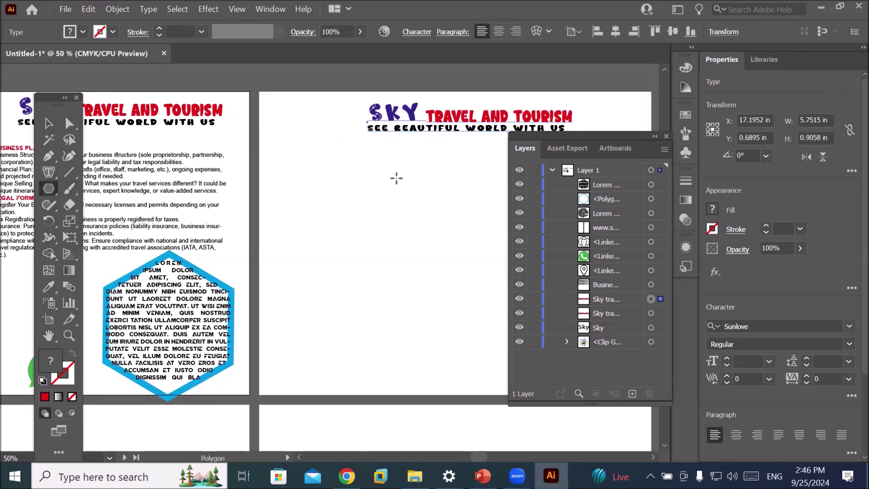
{"action": "left_click_drag", "start_coordinate": [305, 158], "coordinate": [391, 211]}
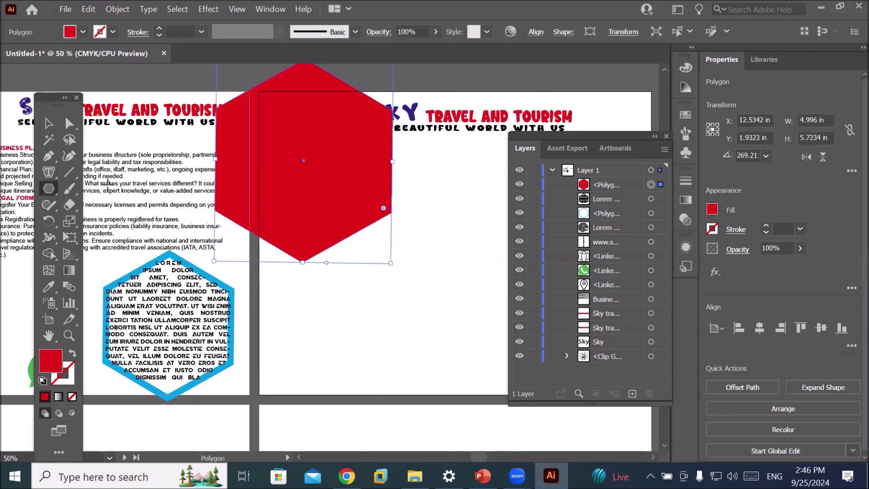
{"action": "left_click", "coordinate": [48, 123]}
{"action": "left_click_drag", "start_coordinate": [352, 215], "coordinate": [488, 306]}
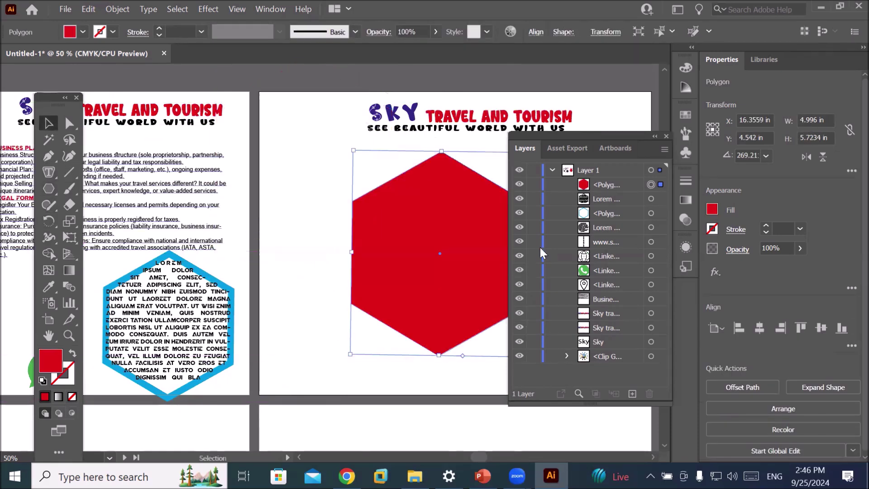
Step: Move the Layers panel clear of the second artboard and stack the copied headline directly beneath the red hexagon
{"action": "left_click_drag", "start_coordinate": [594, 134], "coordinate": [189, 128]}
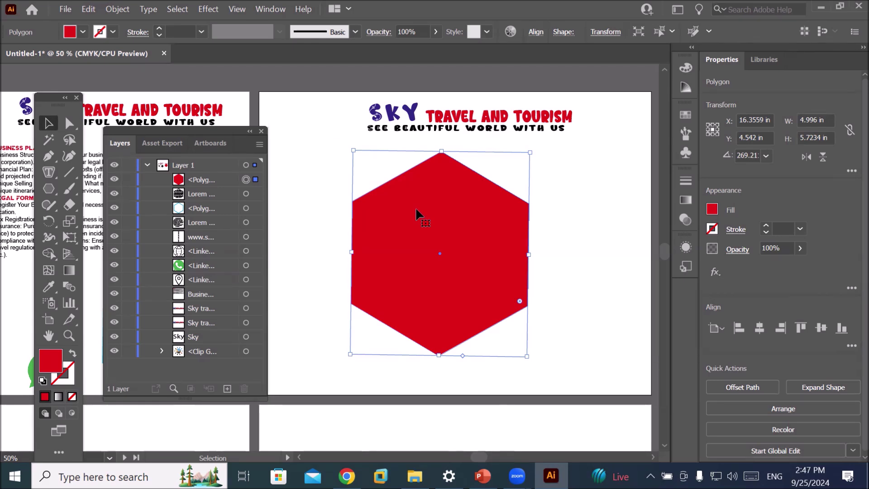
{"action": "left_click_drag", "start_coordinate": [179, 142], "coordinate": [189, 117]}
{"action": "left_click", "coordinate": [196, 138]}
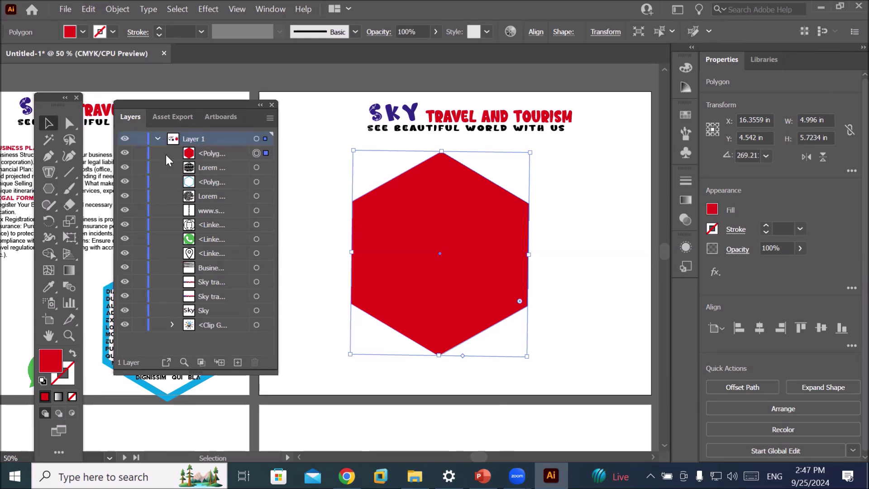
{"action": "left_click", "coordinate": [125, 153]}
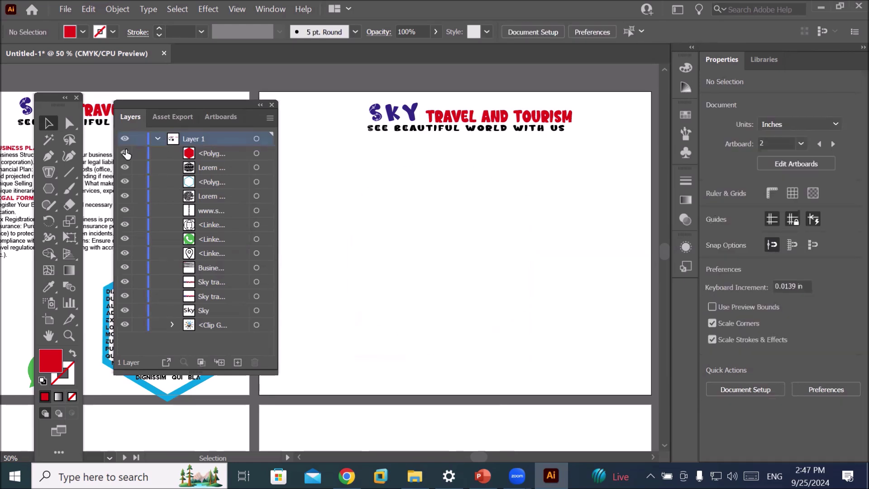
{"action": "left_click", "coordinate": [125, 153]}
{"action": "left_click", "coordinate": [125, 168]}
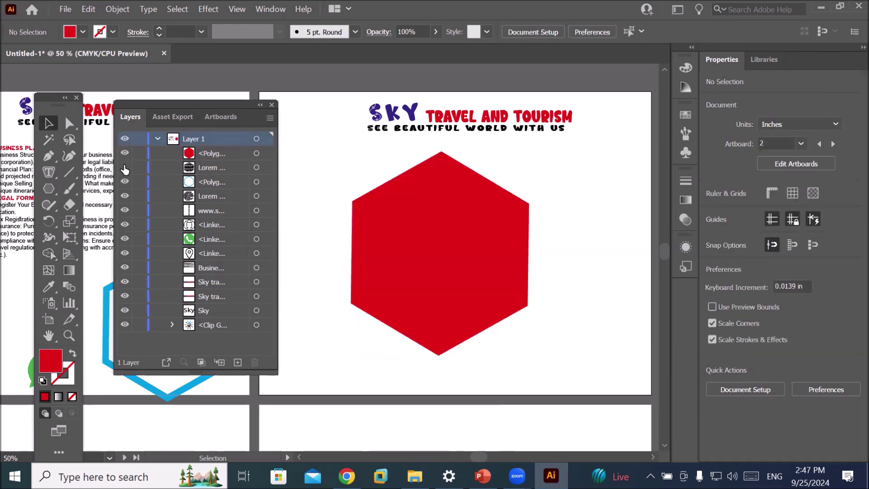
{"action": "left_click", "coordinate": [125, 169]}
{"action": "left_click", "coordinate": [429, 121]}
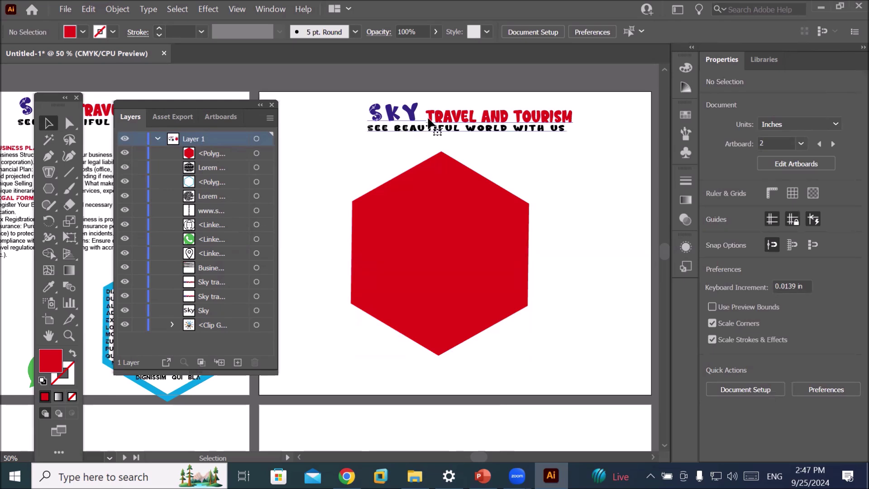
{"action": "left_click_drag", "start_coordinate": [207, 281], "coordinate": [222, 160]}
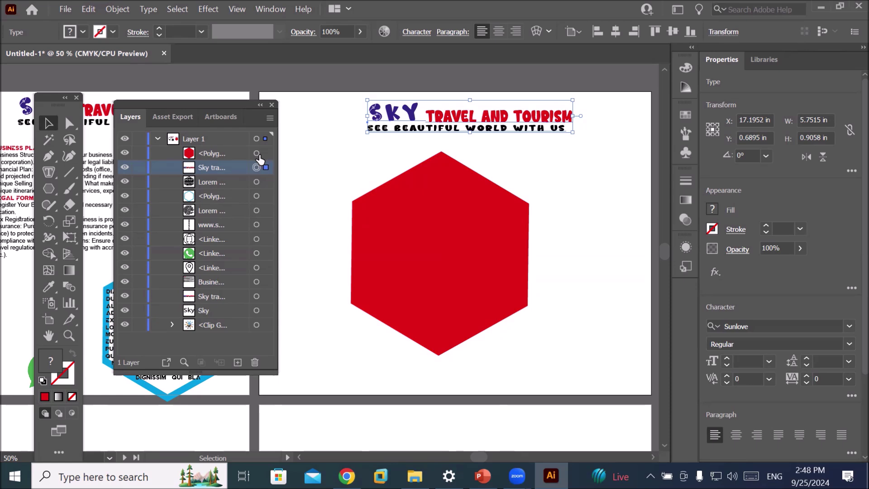
Step: Add a new layer and put the prefix "Artboard2-" at the start of its name
{"action": "left_click", "coordinate": [237, 362]}
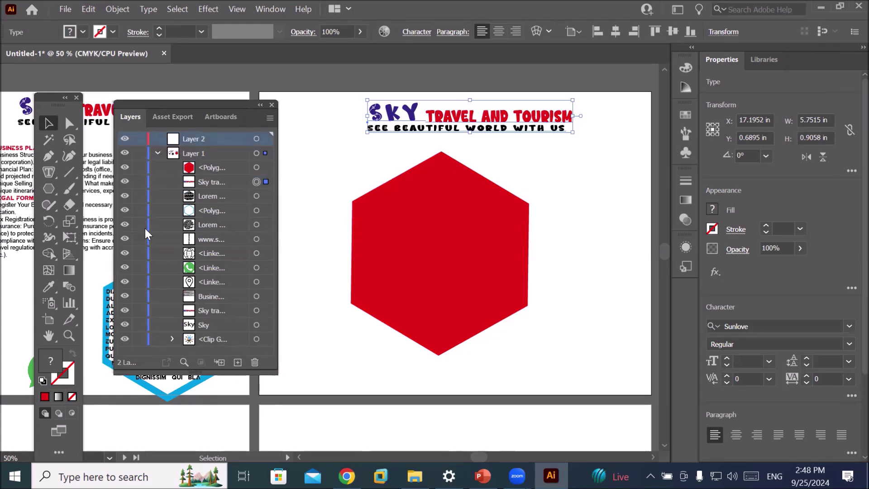
{"action": "double_click", "coordinate": [191, 137]}
{"action": "key", "text": "Return"}
{"action": "double_click", "coordinate": [204, 139]}
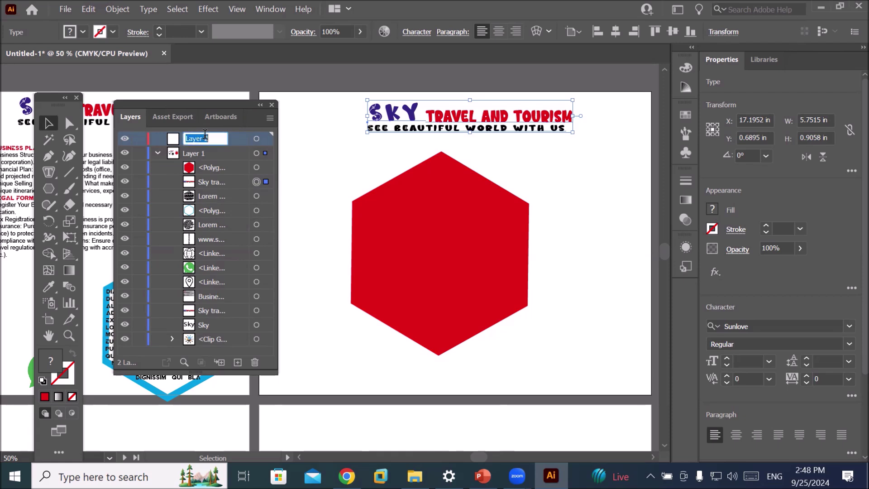
{"action": "left_click", "coordinate": [219, 137]}
{"action": "type", "text": "Ar"}
{"action": "key", "text": "BackSpace"}
{"action": "key", "text": "BackSpace"}
{"action": "key", "text": "BackSpace"}
{"action": "key", "text": "Home"}
{"action": "type", "text": "Ab"}
{"action": "key", "text": "BackSpace"}
{"action": "type", "text": "rb"}
{"action": "key", "text": "BackSpace"}
{"action": "type", "text": "tboard2-"}
{"action": "key", "text": "Return"}
Step: Move the red hexagon and the copied headline from Layer 1 into the Artboard2 layer
{"action": "left_click", "coordinate": [256, 140]}
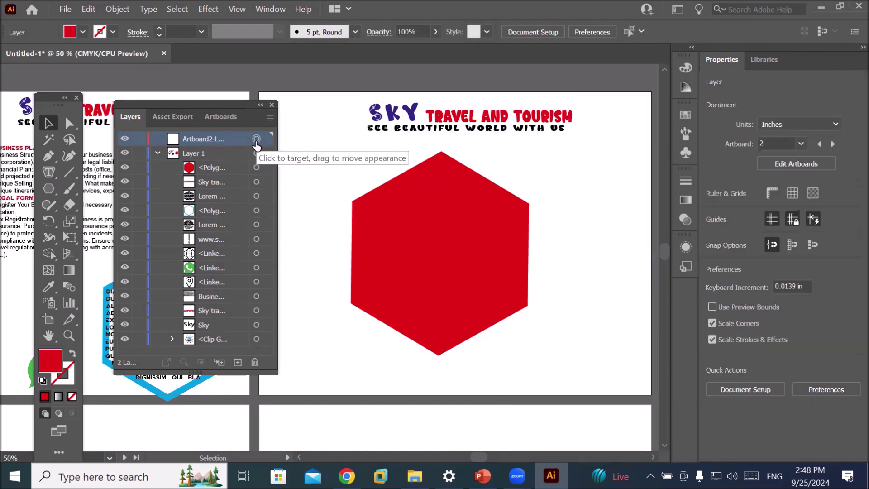
{"action": "left_click", "coordinate": [201, 167]}
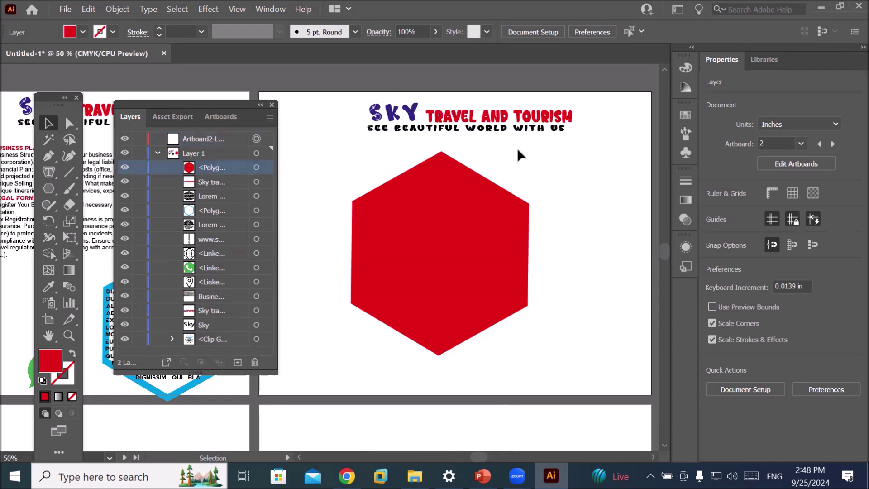
{"action": "left_click", "coordinate": [208, 139]}
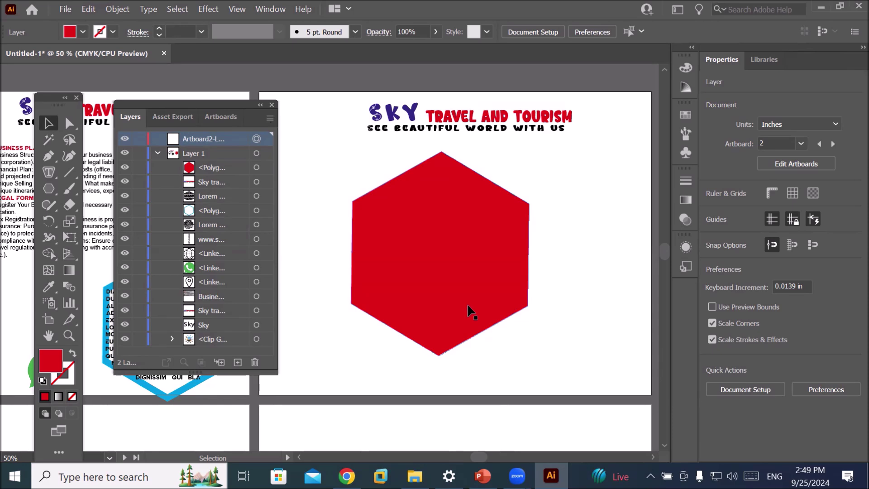
{"action": "left_click", "coordinate": [212, 167]}
{"action": "left_click", "coordinate": [216, 182], "text": "shift"}
{"action": "left_click", "coordinate": [256, 167]}
{"action": "left_click", "coordinate": [256, 182], "text": "shift"}
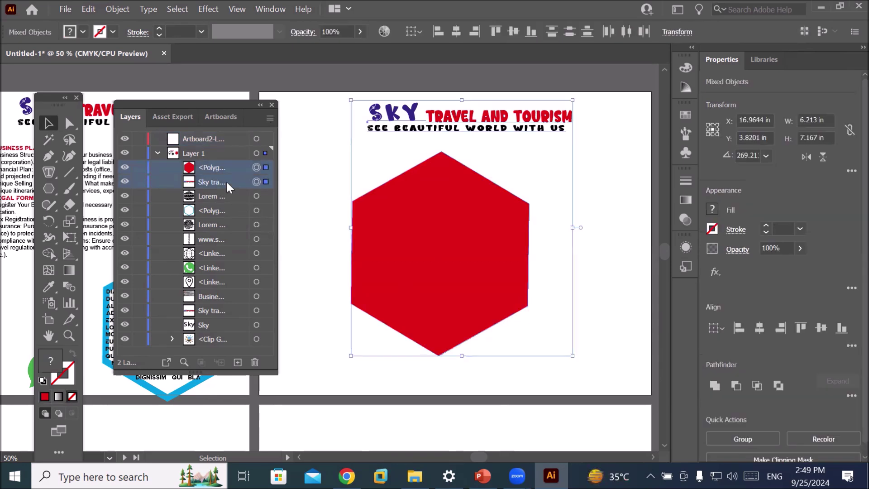
{"action": "left_click_drag", "start_coordinate": [215, 165], "coordinate": [213, 139]}
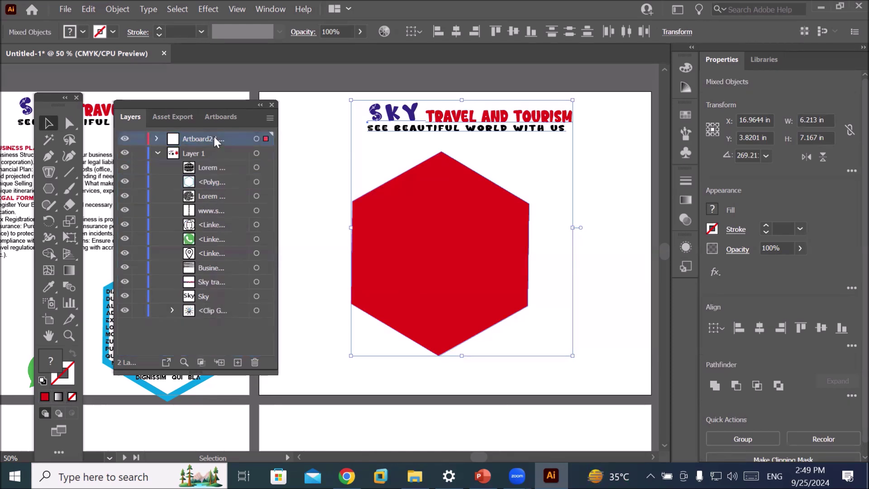
{"action": "left_click", "coordinate": [158, 153]}
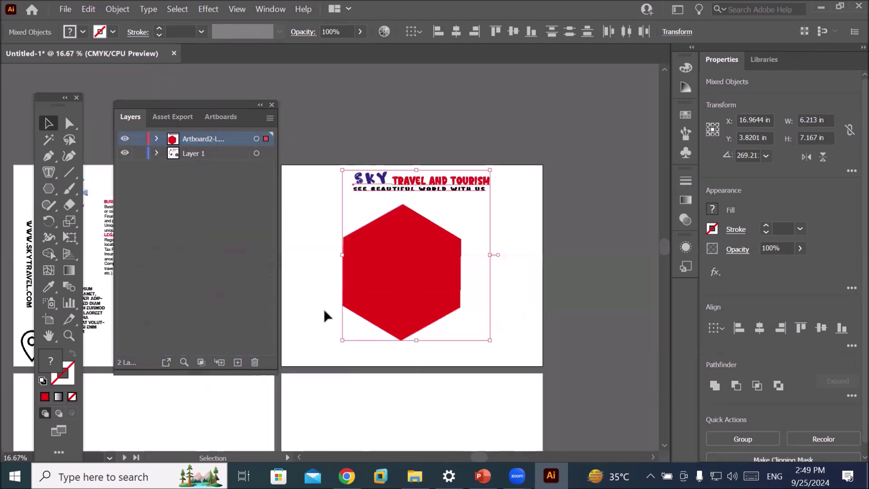
Step: Toggle the visibility of Layer 1 and the Artboard2 layer to check which artwork each one holds
{"action": "scroll", "coordinate": [326, 317], "scroll_direction": "down", "scroll_amount": 3}
{"action": "left_click_drag", "start_coordinate": [181, 108], "coordinate": [550, 134]}
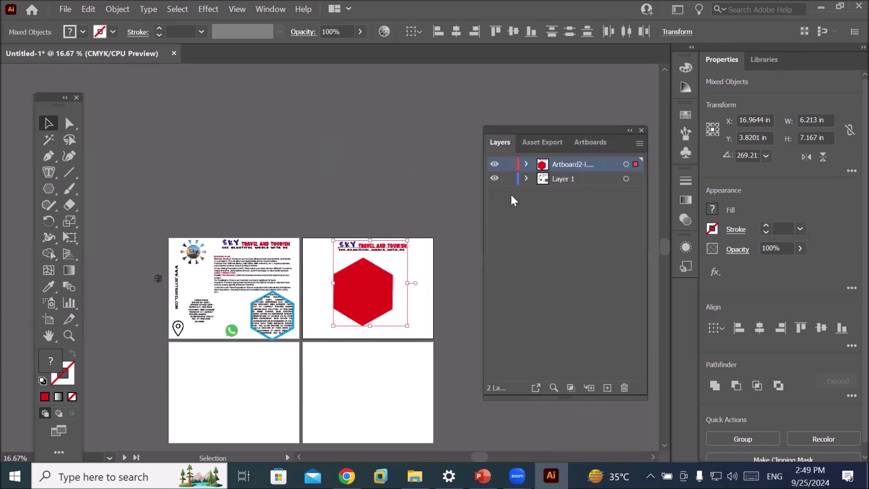
{"action": "left_click", "coordinate": [495, 178]}
{"action": "left_click", "coordinate": [495, 178]}
{"action": "left_click", "coordinate": [495, 178]}
{"action": "left_click", "coordinate": [495, 179]}
{"action": "left_click", "coordinate": [495, 178]}
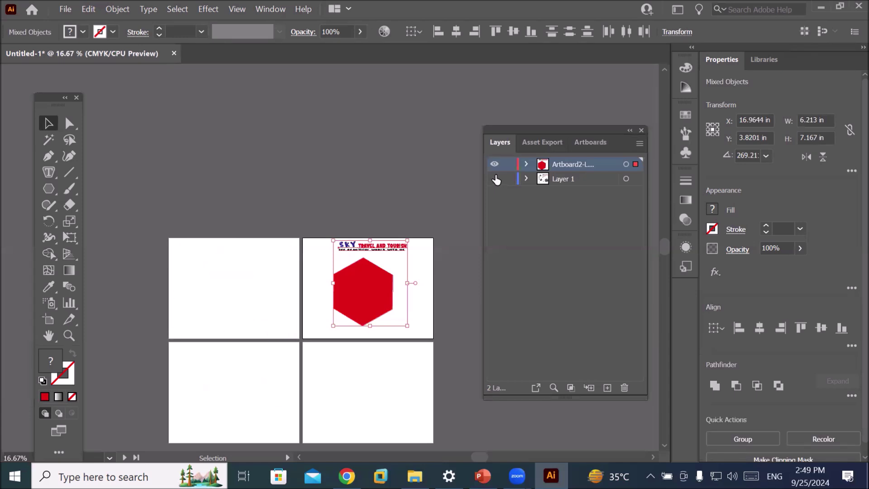
{"action": "left_click", "coordinate": [495, 178]}
{"action": "left_click", "coordinate": [494, 165]}
{"action": "left_click", "coordinate": [495, 166]}
{"action": "left_click", "coordinate": [495, 165]}
{"action": "left_click", "coordinate": [495, 166]}
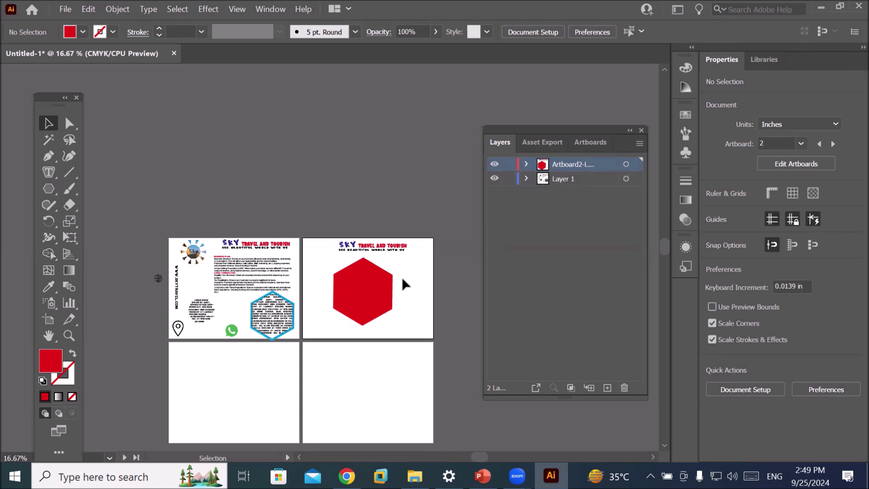
Step: Convert the red hexagon on the second artboard into a text area filled with placeholder text using the Vertical Area Type tool
{"action": "key", "text": "ctrl+plus"}
{"action": "key", "text": "ctrl+plus"}
{"action": "key", "text": "ctrl+plus"}
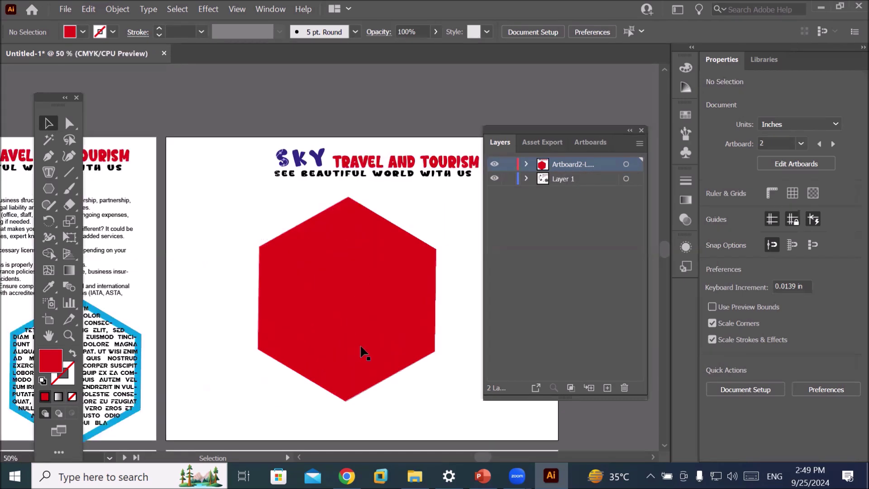
{"action": "key", "text": "ctrl+plus"}
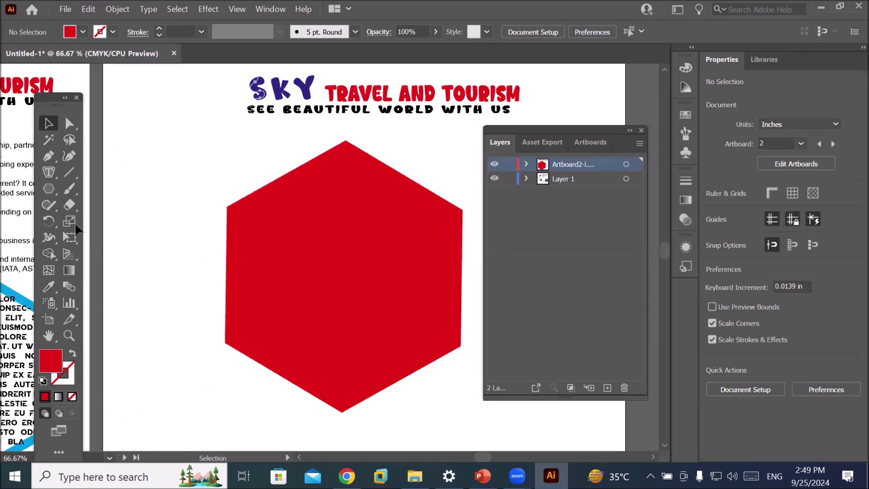
{"action": "left_click_drag", "start_coordinate": [49, 173], "coordinate": [145, 244]}
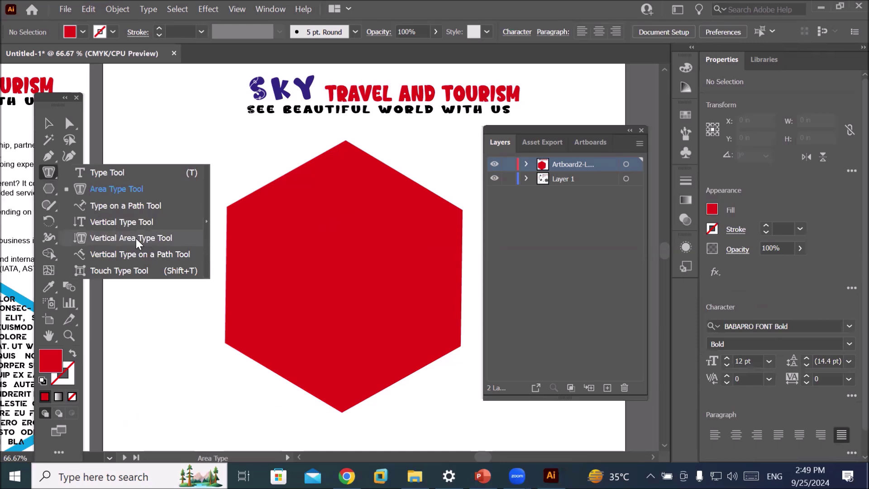
{"action": "left_click", "coordinate": [136, 238]}
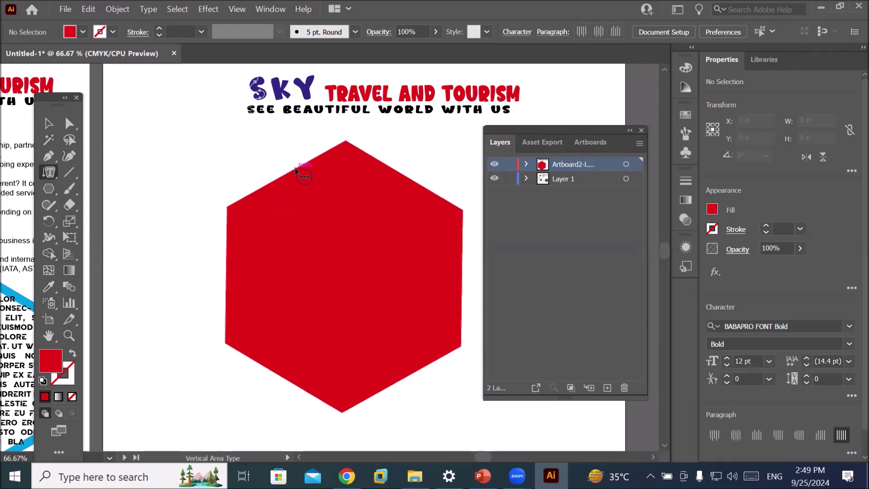
{"action": "left_click", "coordinate": [342, 153]}
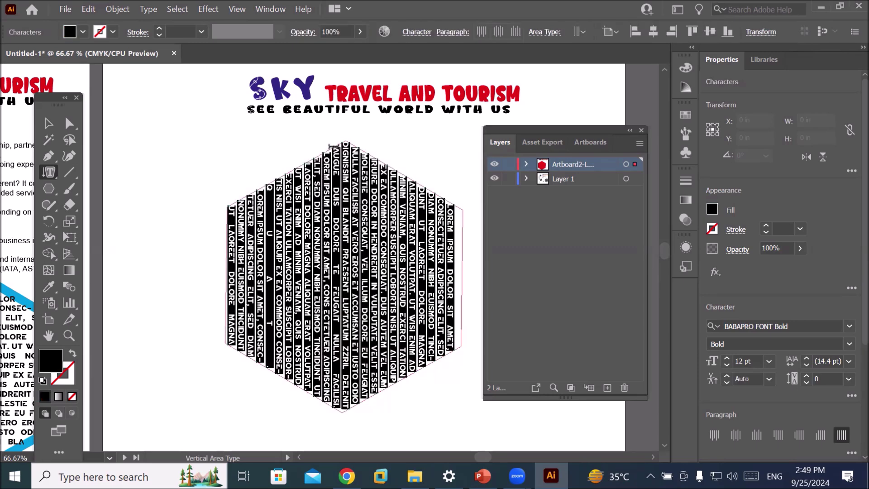
{"action": "scroll", "coordinate": [456, 254], "scroll_direction": "up", "scroll_amount": 3}
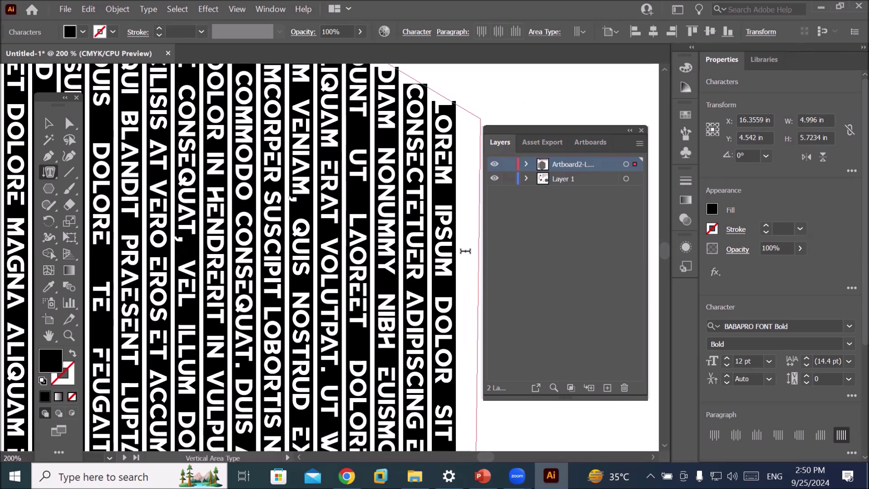
{"action": "scroll", "coordinate": [465, 250], "scroll_direction": "down", "scroll_amount": 3}
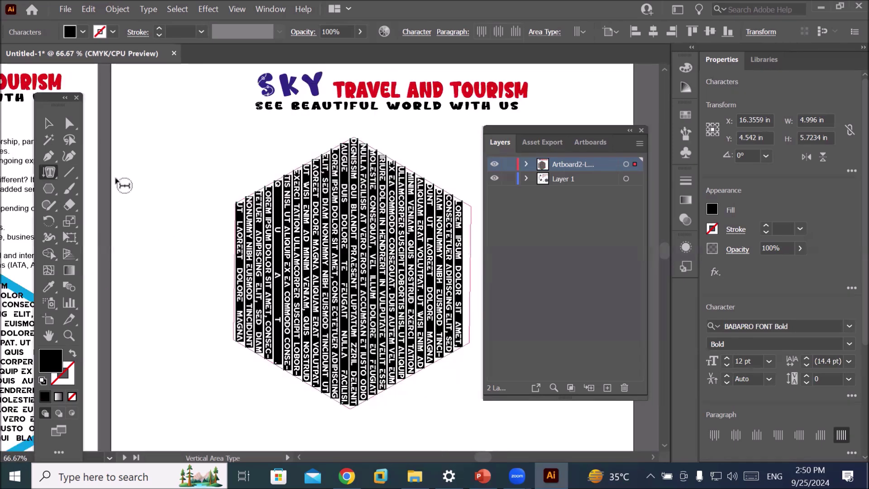
Step: Replace the hexagon of vertical text with a black hexagon about 5.97 by 5.2 in, placed beneath the headline
{"action": "left_click", "coordinate": [50, 123]}
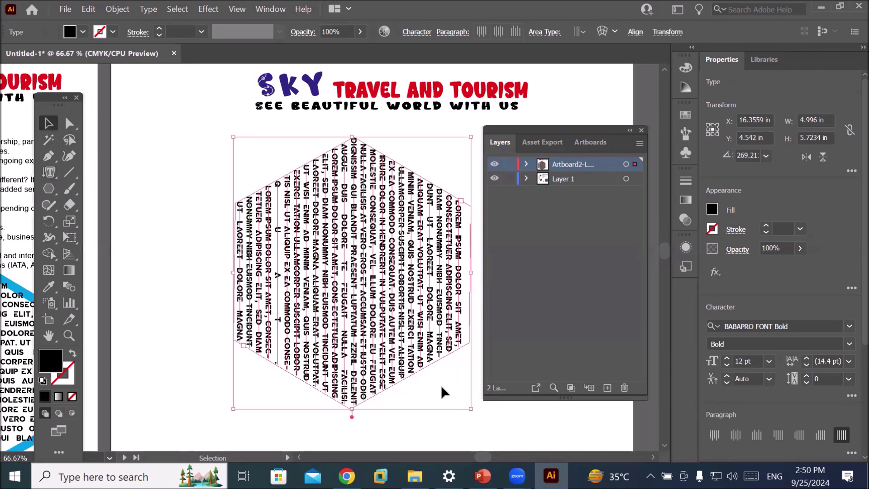
{"action": "key", "text": "Delete"}
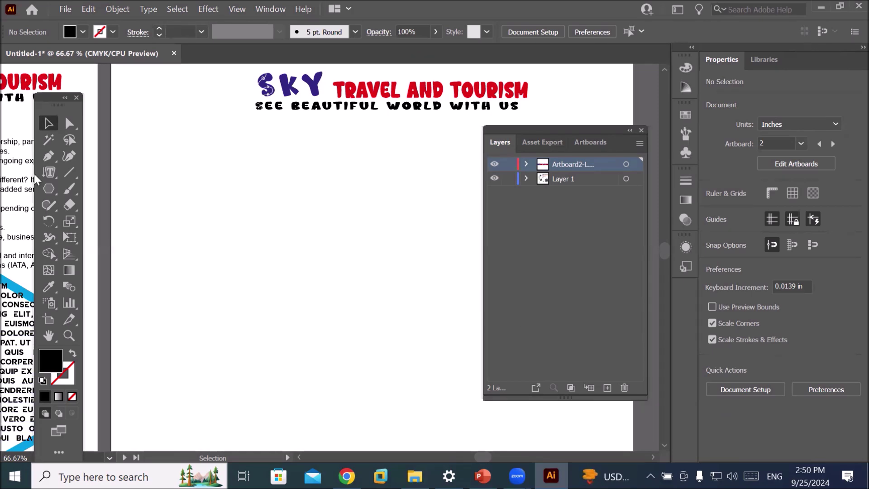
{"action": "left_click", "coordinate": [49, 188]}
{"action": "left_click_drag", "start_coordinate": [299, 218], "coordinate": [368, 341]}
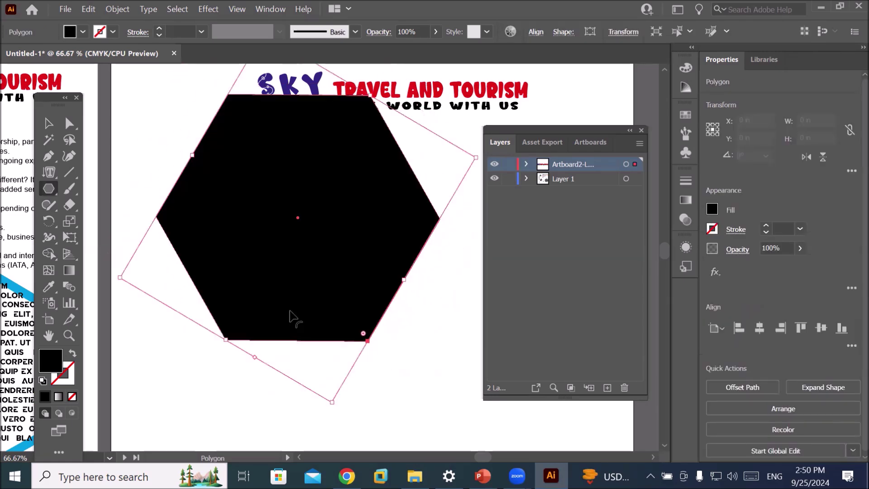
{"action": "key", "text": "v"}
{"action": "left_click_drag", "start_coordinate": [327, 221], "coordinate": [381, 301]}
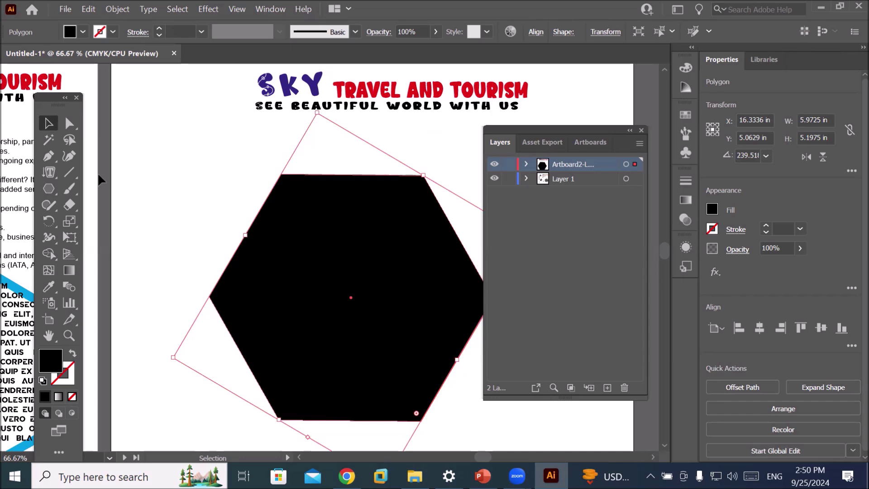
Step: Run placeholder text around the outline of the black hexagon using the Type on a Path tool
{"action": "left_click", "coordinate": [48, 174]}
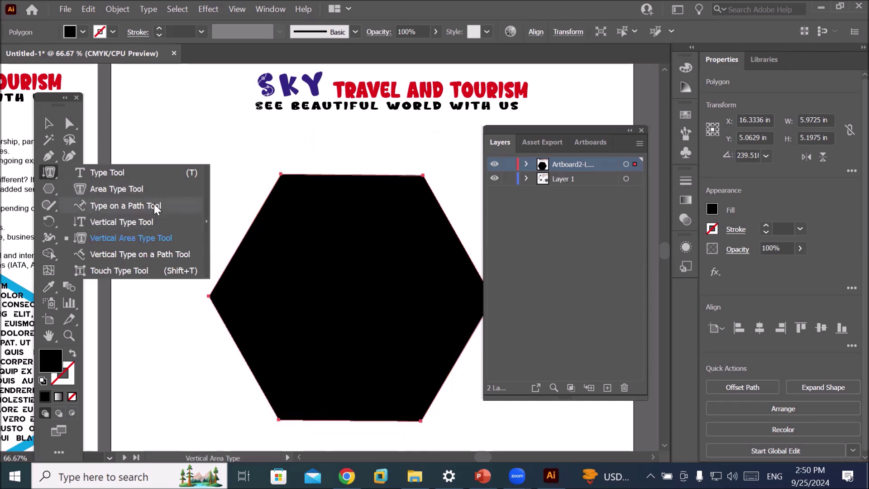
{"action": "left_click", "coordinate": [157, 207]}
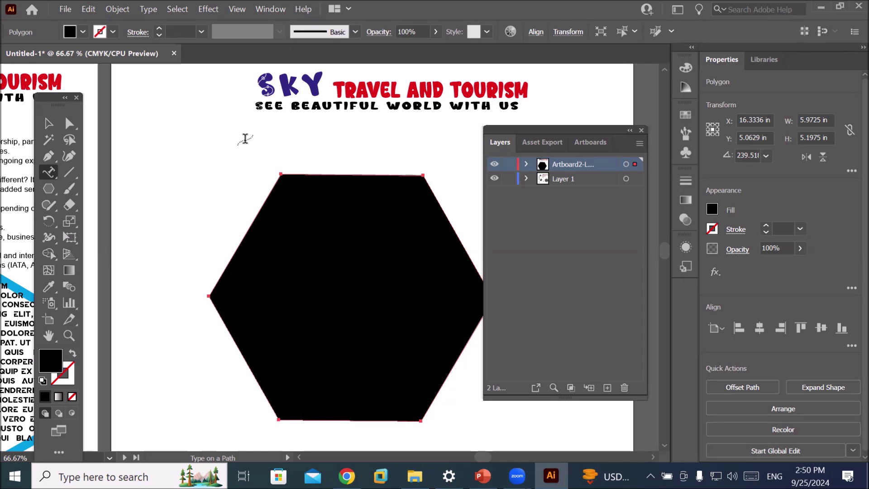
{"action": "left_click_drag", "start_coordinate": [52, 102], "coordinate": [144, 91]}
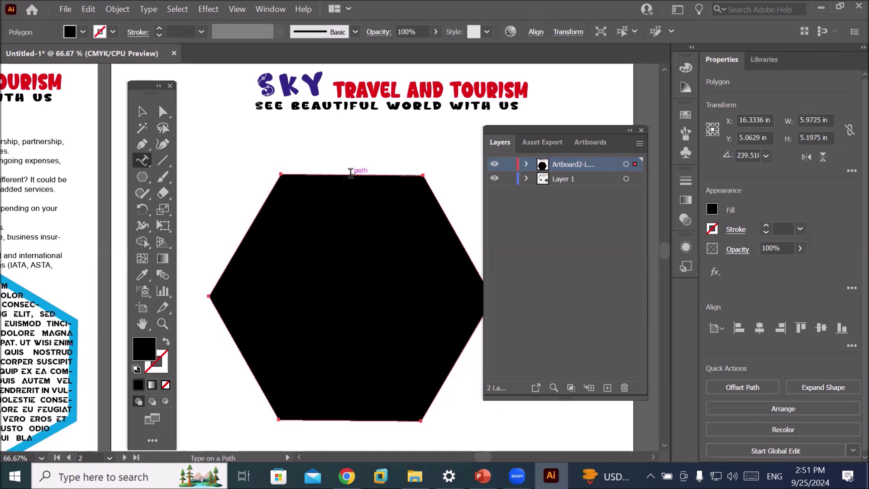
{"action": "left_click", "coordinate": [351, 174]}
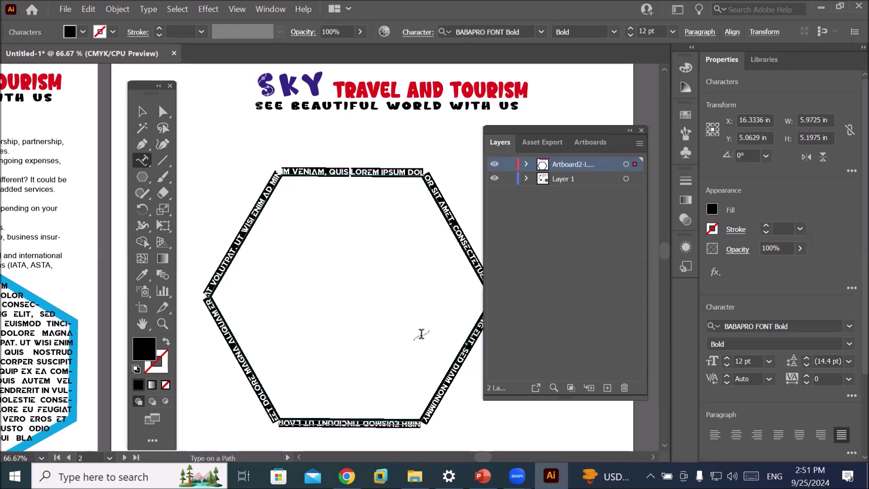
{"action": "left_click", "coordinate": [141, 111]}
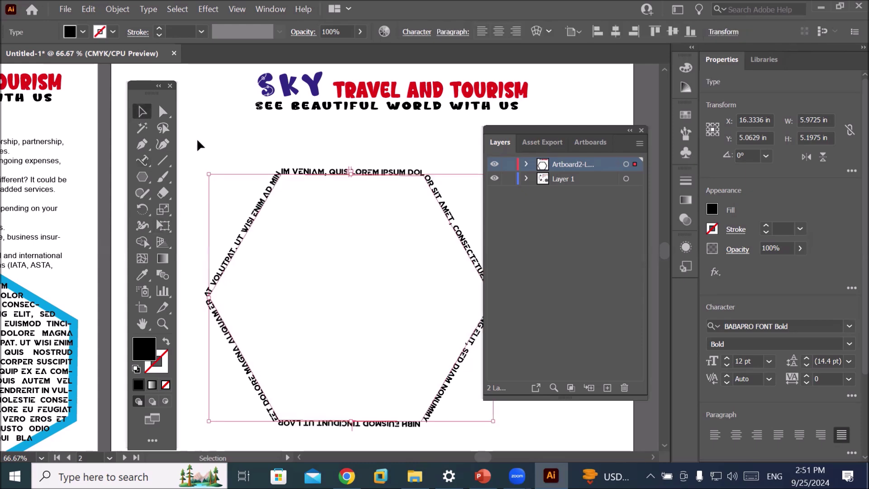
{"action": "left_click", "coordinate": [251, 149]}
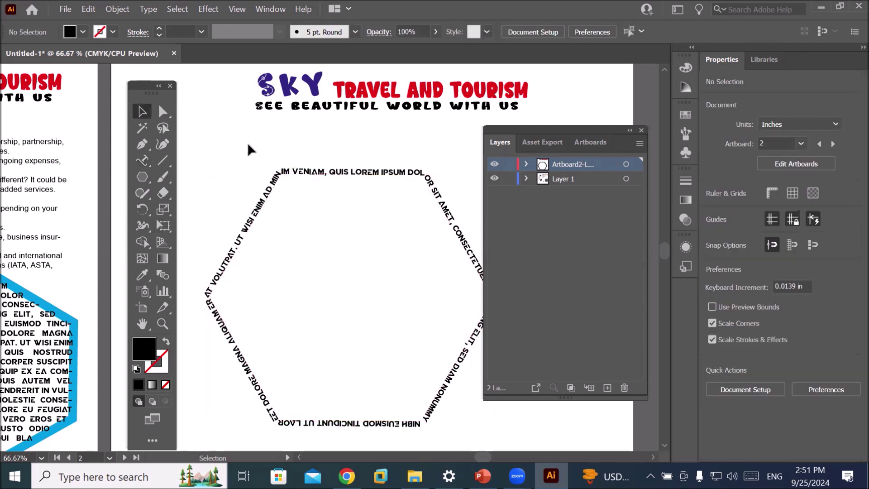
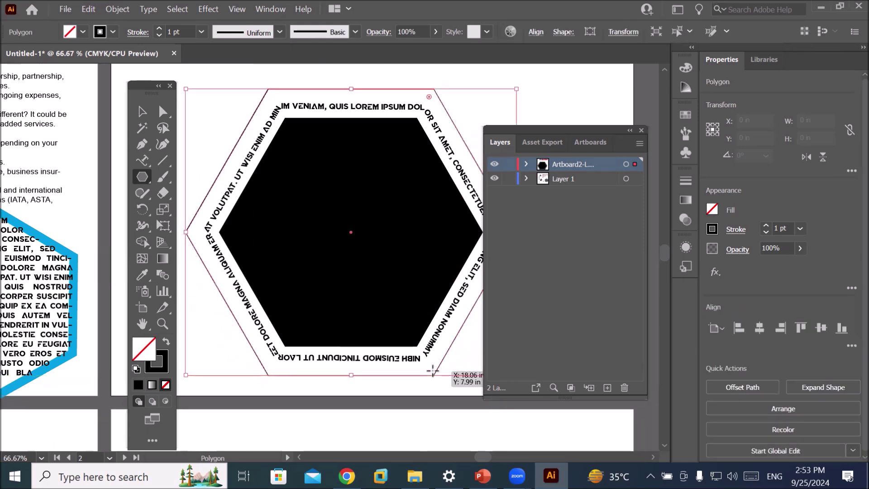
Step: Move the Layers panel clear of the hexagons and set the outer hexagon's stroke weight to 9 pt
{"action": "left_click_drag", "start_coordinate": [540, 129], "coordinate": [589, 264]}
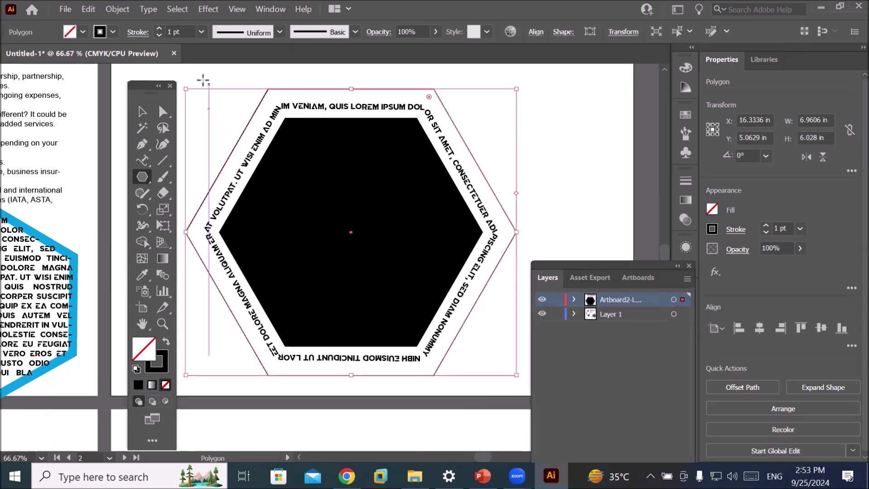
{"action": "left_click", "coordinate": [159, 28]}
{"action": "left_click", "coordinate": [159, 29]}
{"action": "left_click", "coordinate": [159, 29]}
{"action": "left_click", "coordinate": [159, 29]}
{"action": "left_click", "coordinate": [159, 28]}
{"action": "left_click", "coordinate": [159, 28]}
{"action": "left_click", "coordinate": [159, 28]}
{"action": "left_click", "coordinate": [159, 29]}
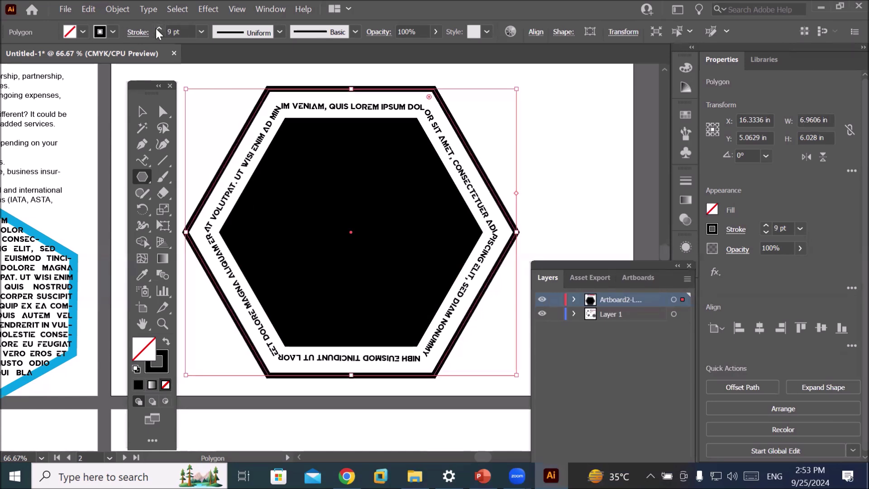
Step: Apply the width profile that tapers at both ends to the outer hexagon's outline and set its stroke weight to 19 pt
{"action": "left_click", "coordinate": [280, 32]}
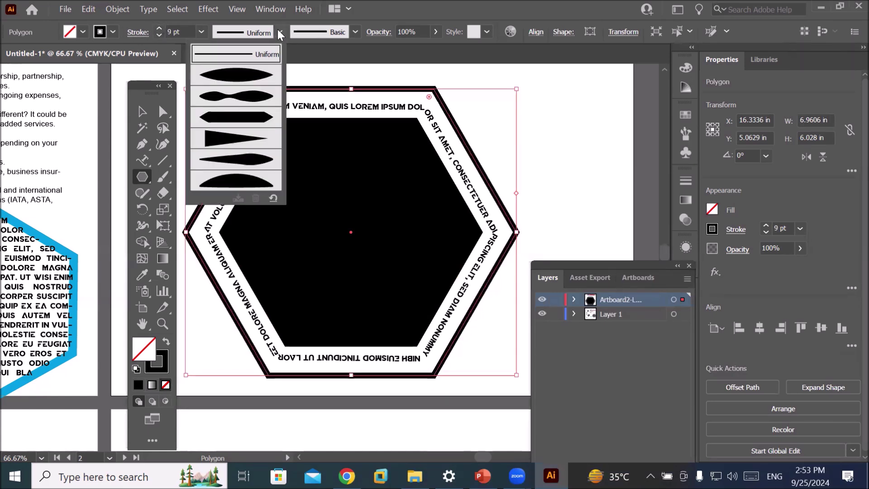
{"action": "left_click", "coordinate": [259, 76]}
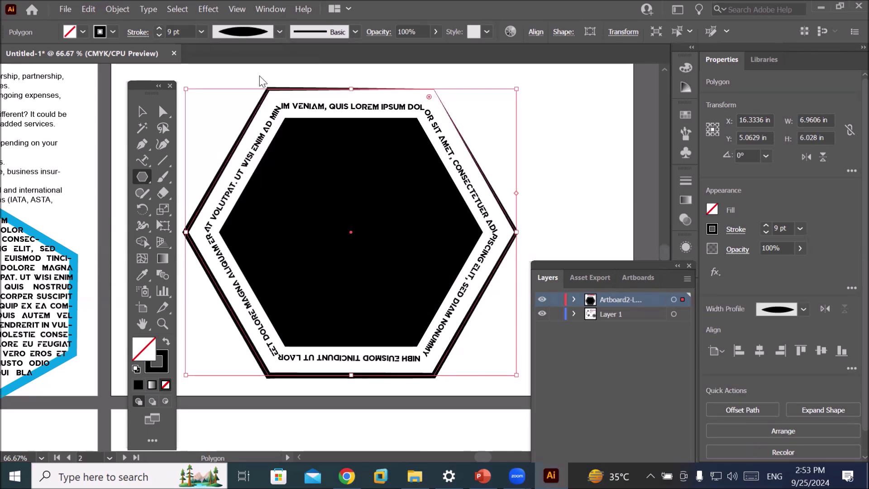
{"action": "left_click", "coordinate": [160, 29]}
{"action": "left_click", "coordinate": [159, 29]}
{"action": "left_click", "coordinate": [159, 29]}
{"action": "left_click", "coordinate": [159, 29]}
{"action": "left_click", "coordinate": [159, 28]}
{"action": "left_click", "coordinate": [159, 29]}
{"action": "left_click", "coordinate": [160, 29]}
{"action": "left_click", "coordinate": [160, 29]}
{"action": "left_click", "coordinate": [160, 29]}
{"action": "left_click", "coordinate": [159, 29]}
{"action": "left_click", "coordinate": [144, 113]}
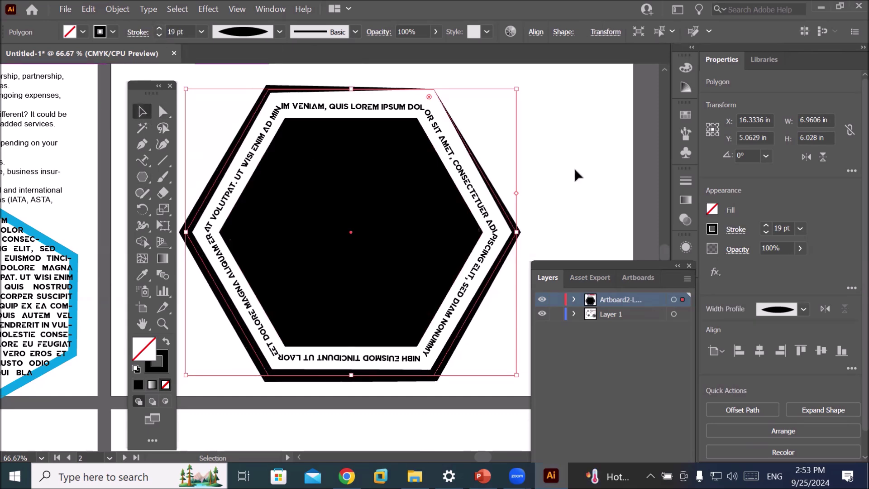
{"action": "left_click", "coordinate": [590, 175]}
Step: Move the Layers panel down over the blank lower artboard so the second artboard is unobstructed
{"action": "scroll", "coordinate": [593, 168], "scroll_direction": "down", "scroll_amount": 1}
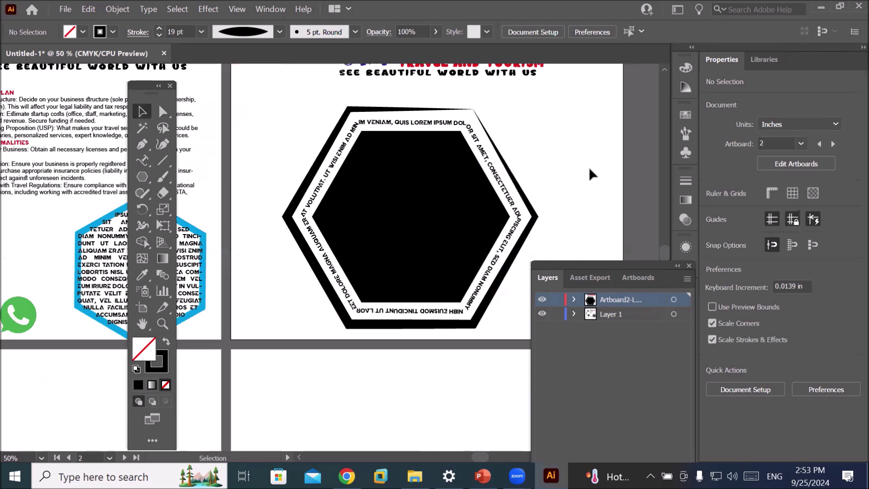
{"action": "scroll", "coordinate": [604, 153], "scroll_direction": "down", "scroll_amount": 1}
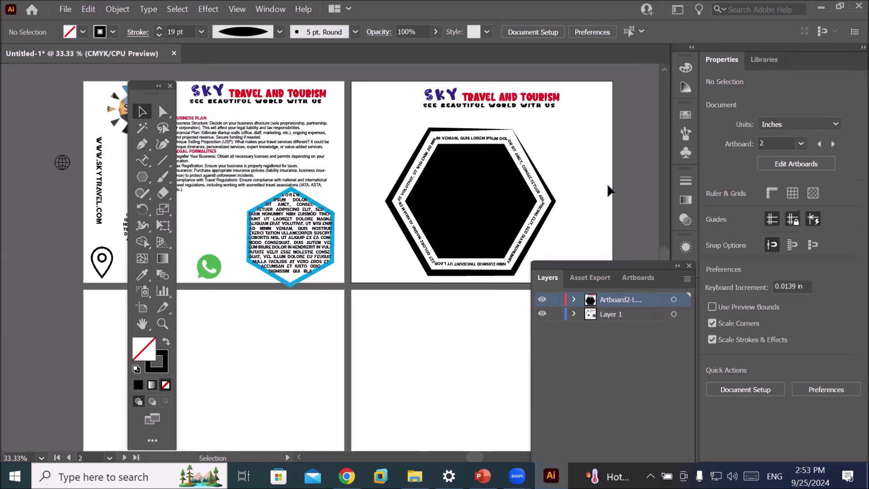
{"action": "left_click_drag", "start_coordinate": [604, 267], "coordinate": [566, 308]}
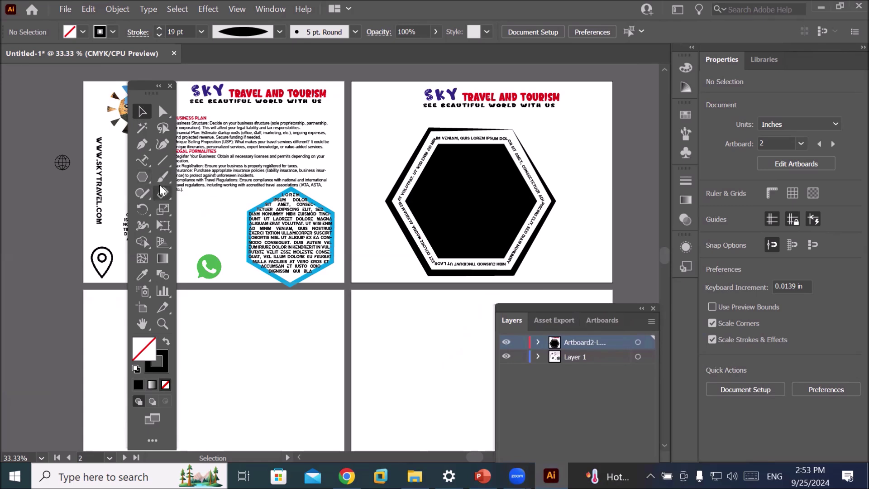
Step: Switch to the Vertical Type on a Path tool for use on the outer hexagon's outline
{"action": "left_click", "coordinate": [148, 162]}
{"action": "left_click", "coordinate": [147, 163]}
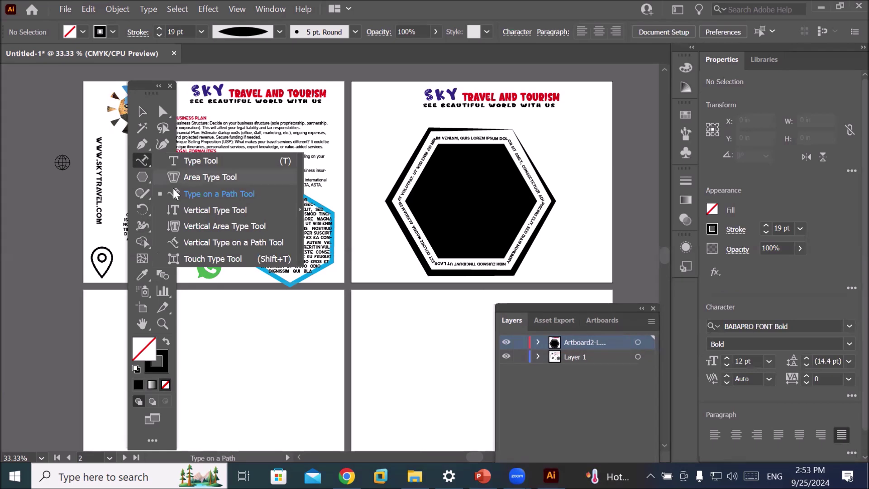
{"action": "left_click", "coordinate": [226, 245]}
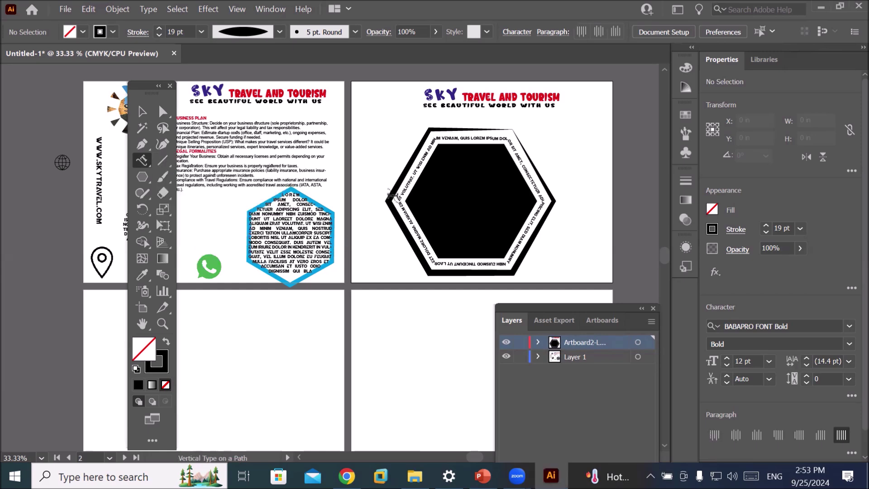
{"action": "scroll", "coordinate": [398, 180], "scroll_direction": "up", "scroll_amount": 3}
{"action": "scroll", "coordinate": [367, 170], "scroll_direction": "up", "scroll_amount": 1}
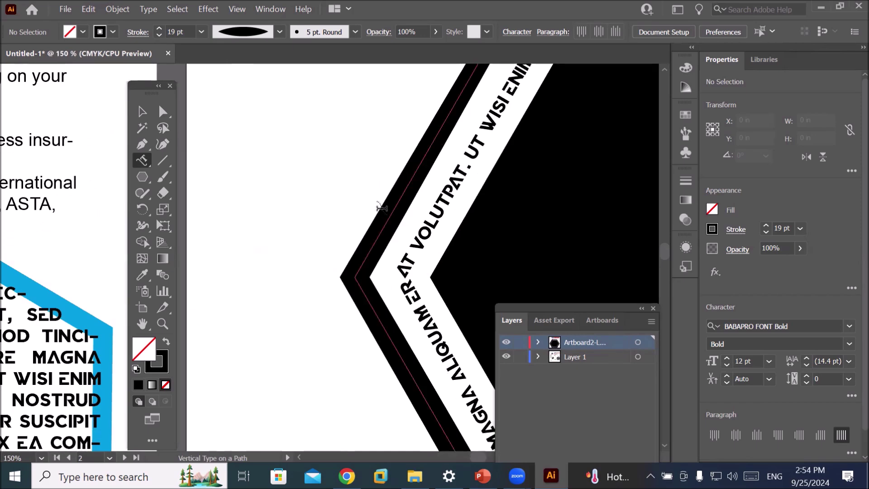
{"action": "scroll", "coordinate": [339, 341], "scroll_direction": "down", "scroll_amount": 4}
{"action": "scroll", "coordinate": [339, 342], "scroll_direction": "up", "scroll_amount": 3}
Step: Expand the Artboard2 layer, target the outer hexagon and set its stroke weight to 7 pt
{"action": "left_click", "coordinate": [538, 341]}
{"action": "left_click", "coordinate": [638, 371]}
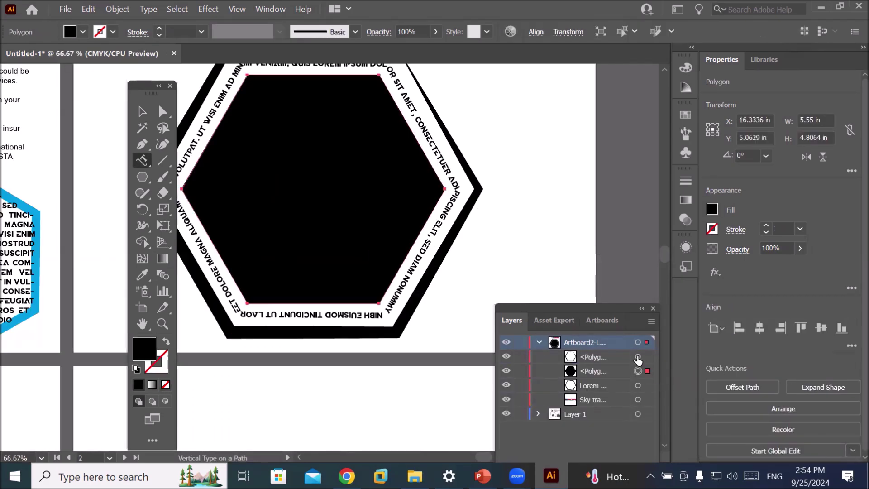
{"action": "left_click", "coordinate": [637, 357]}
{"action": "left_click", "coordinate": [159, 36]}
{"action": "left_click", "coordinate": [159, 35]}
{"action": "left_click", "coordinate": [159, 35]}
{"action": "left_click", "coordinate": [159, 35]}
Step: Move the toolbox clear of the hexagons and run vertical placeholder text around the outer hexagon's outline using Vertical Type on a Path
{"action": "left_click_drag", "start_coordinate": [128, 94], "coordinate": [89, 94]}
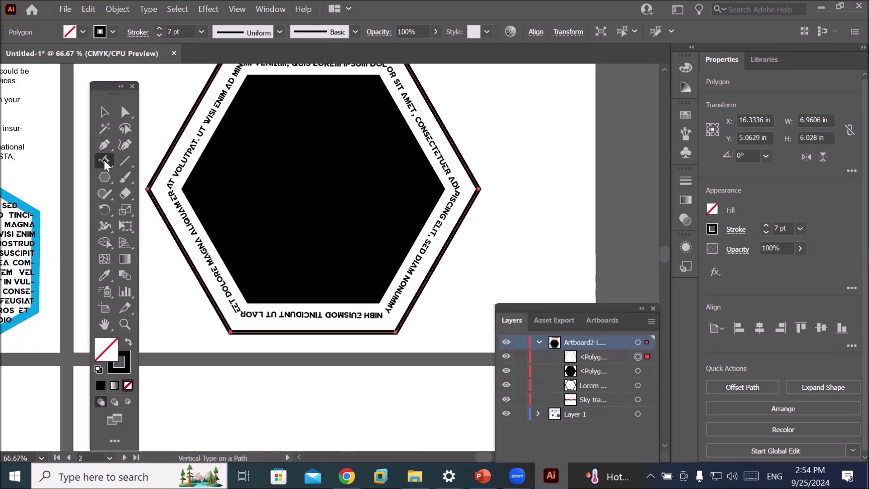
{"action": "left_click", "coordinate": [105, 160]}
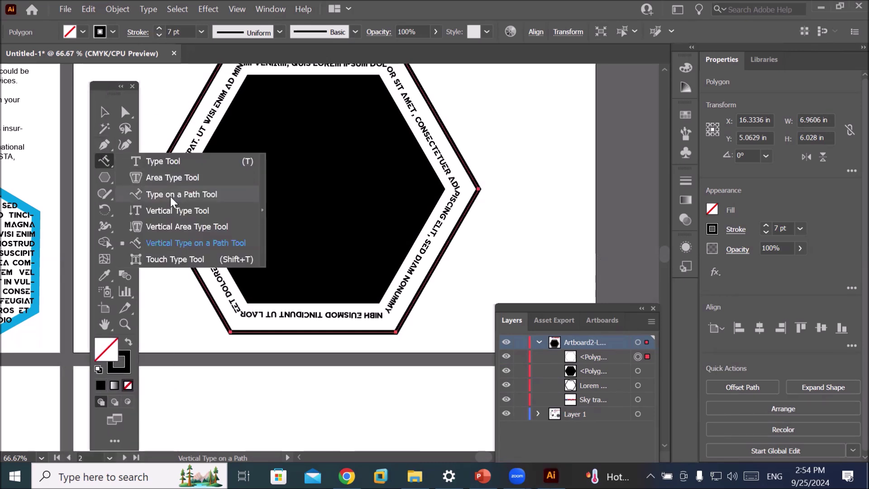
{"action": "left_click", "coordinate": [152, 244]}
{"action": "scroll", "coordinate": [191, 145], "scroll_direction": "down", "scroll_amount": 2}
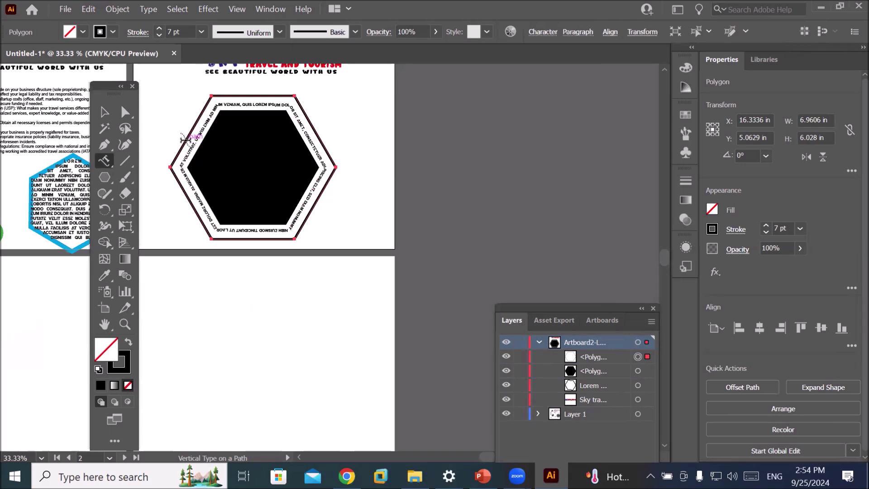
{"action": "left_click", "coordinate": [186, 139]}
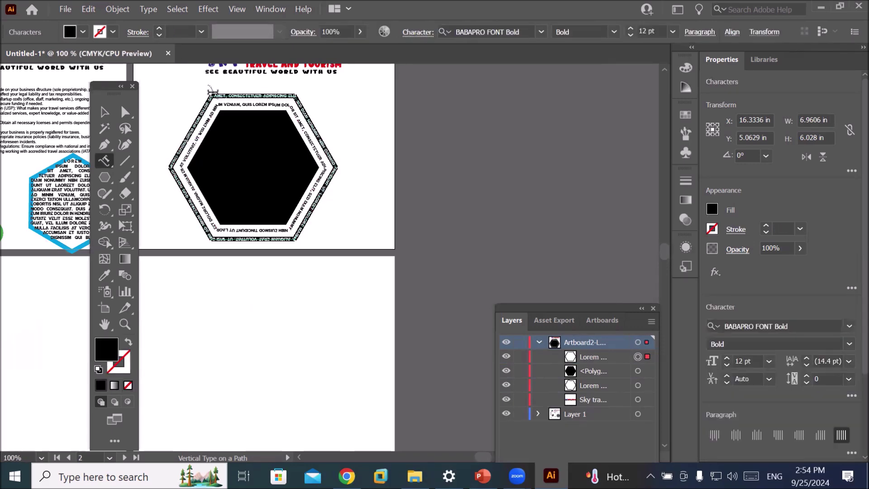
{"action": "scroll", "coordinate": [212, 91], "scroll_direction": "up", "scroll_amount": 2}
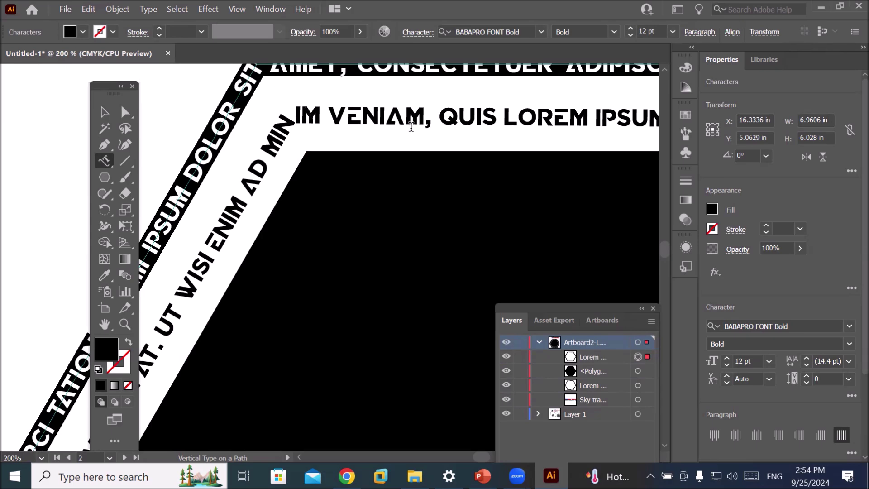
Step: Leave text editing with the Selection tool and examine the text around the hexagons and the heading above them on the second artboard
{"action": "right_click", "coordinate": [105, 160]}
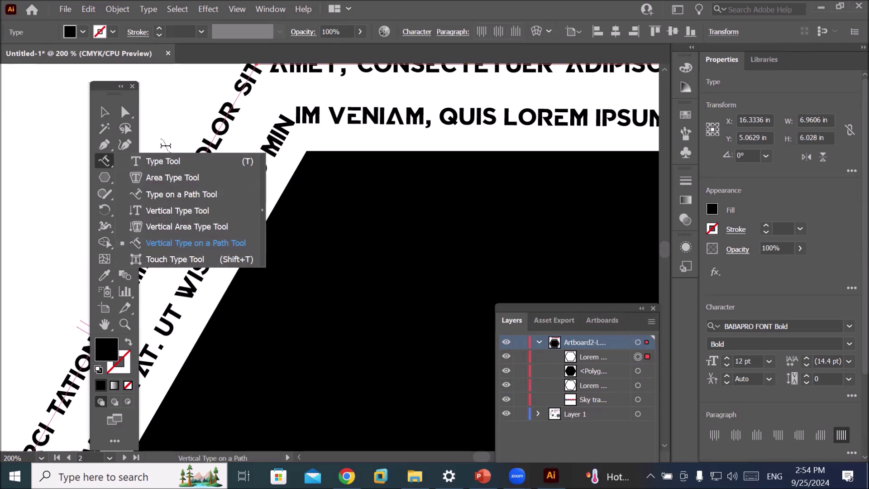
{"action": "key", "text": "v"}
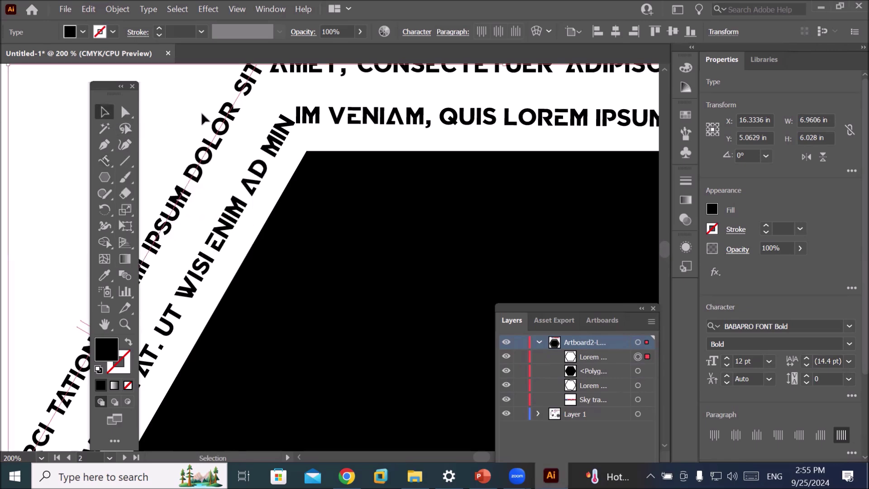
{"action": "key", "text": "ctrl+minus"}
{"action": "key", "text": "ctrl+minus"}
{"action": "key", "text": "ctrl+minus"}
{"action": "key", "text": "ctrl+minus"}
{"action": "key", "text": "ctrl+minus"}
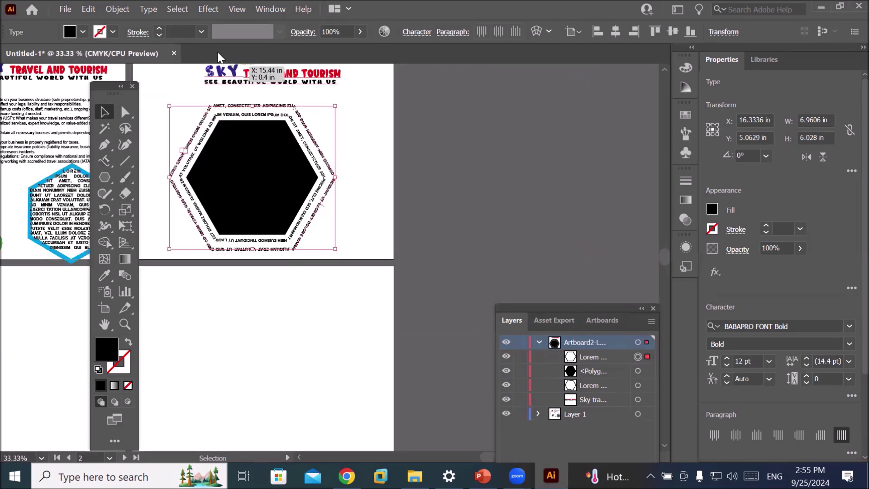
{"action": "key", "text": "space"}
{"action": "key", "text": "ctrl+plus"}
{"action": "key", "text": "ctrl+plus"}
{"action": "scroll", "coordinate": [231, 157], "scroll_direction": "up", "scroll_amount": 2}
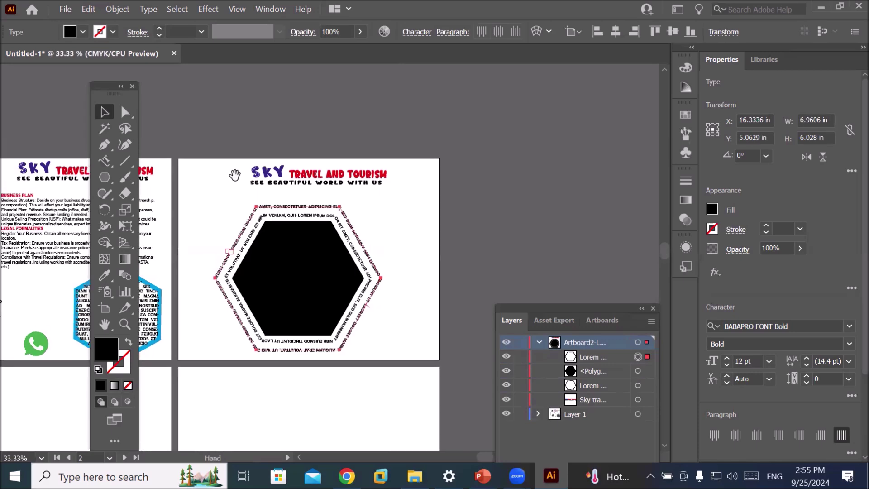
{"action": "key", "text": "ctrl+plus"}
{"action": "key", "text": "ctrl+plus"}
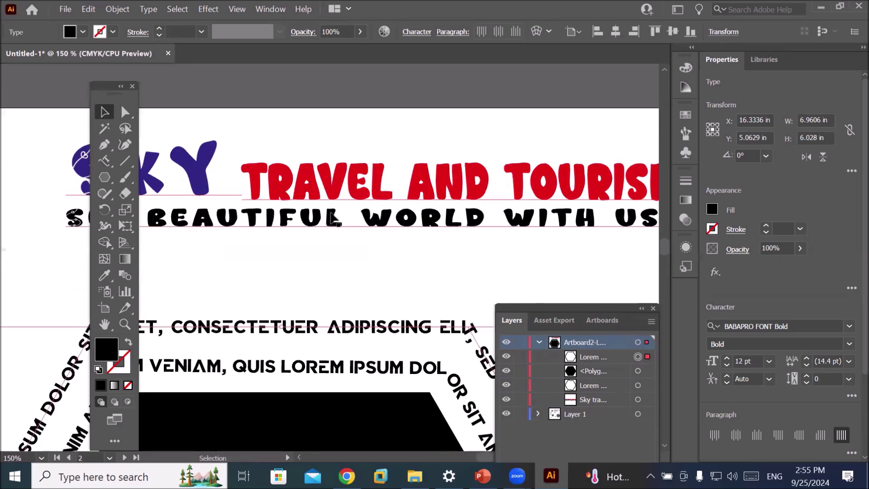
{"action": "key", "text": "ctrl+minus"}
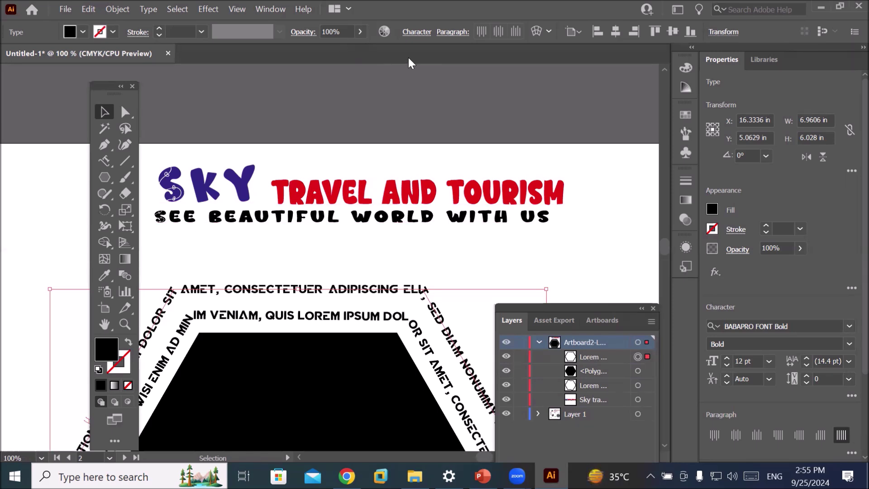
Step: Hide the Touch Type Tool option in the Character settings and show it again
{"action": "left_click", "coordinate": [417, 33]}
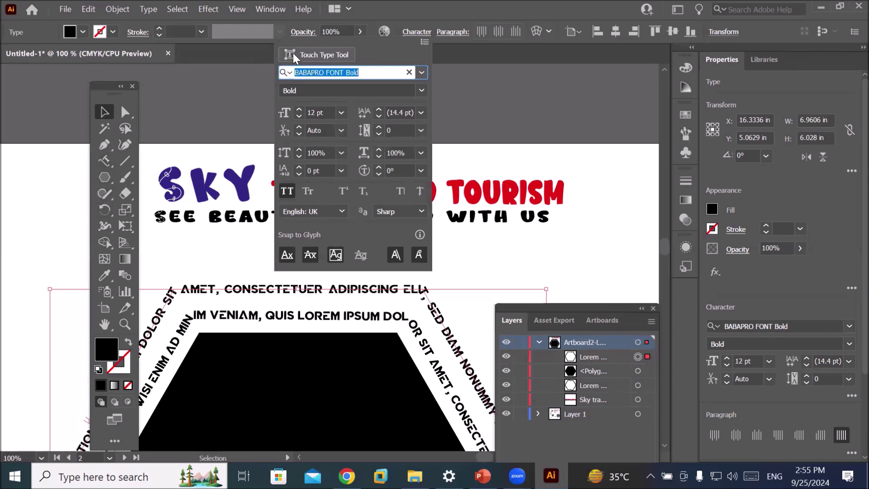
{"action": "left_click", "coordinate": [424, 44]}
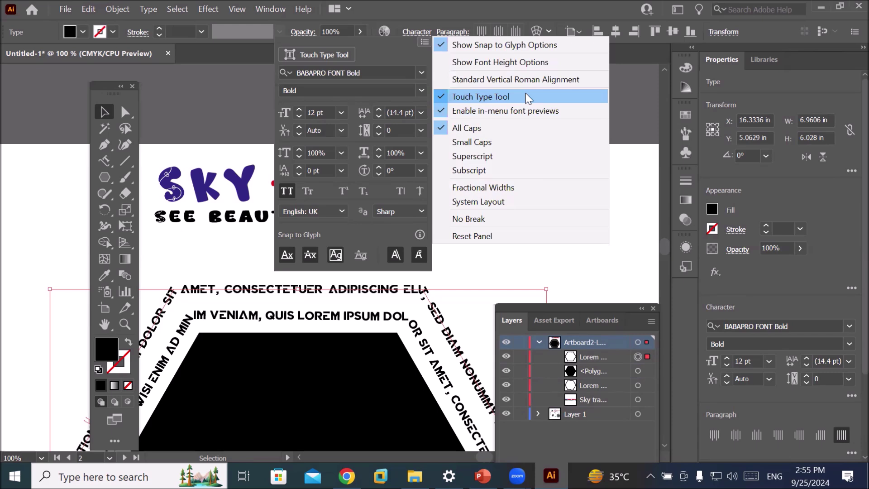
{"action": "left_click", "coordinate": [529, 98]}
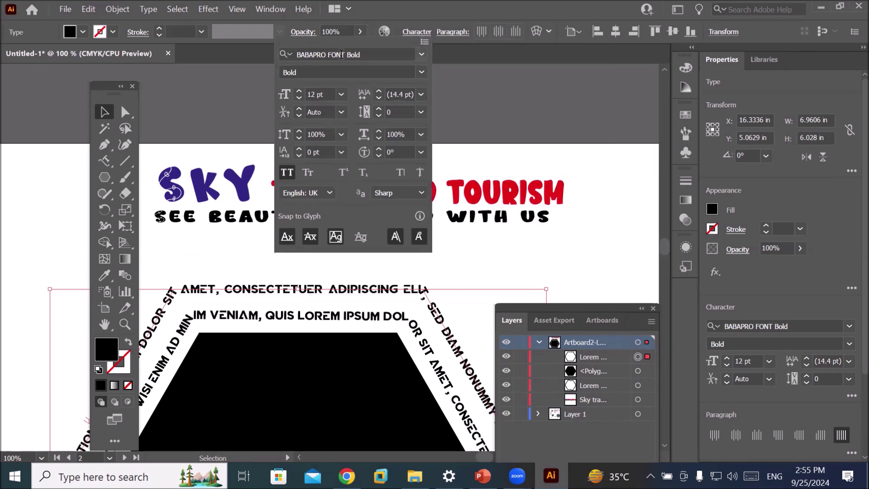
{"action": "left_click", "coordinate": [425, 43]}
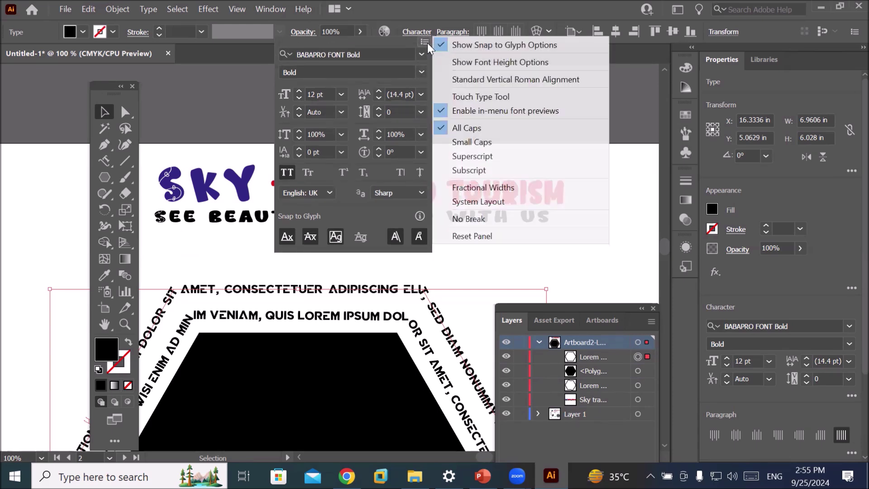
{"action": "left_click", "coordinate": [520, 97]}
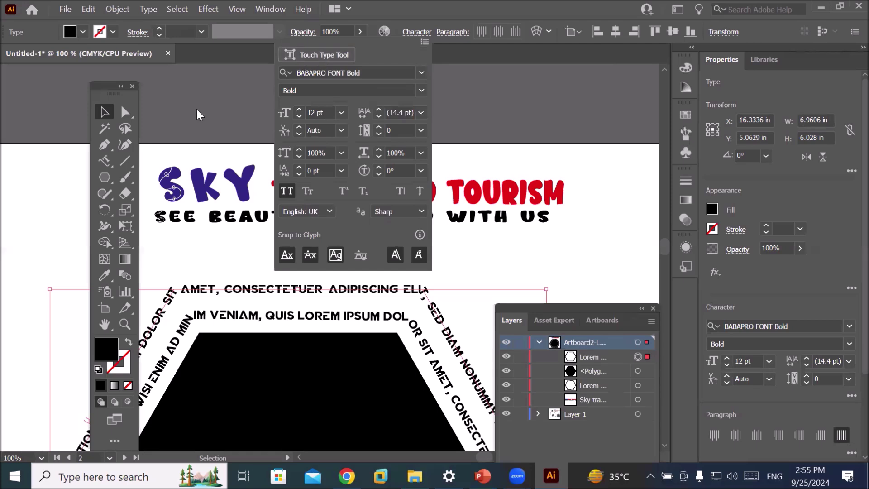
{"action": "key", "text": "Escape"}
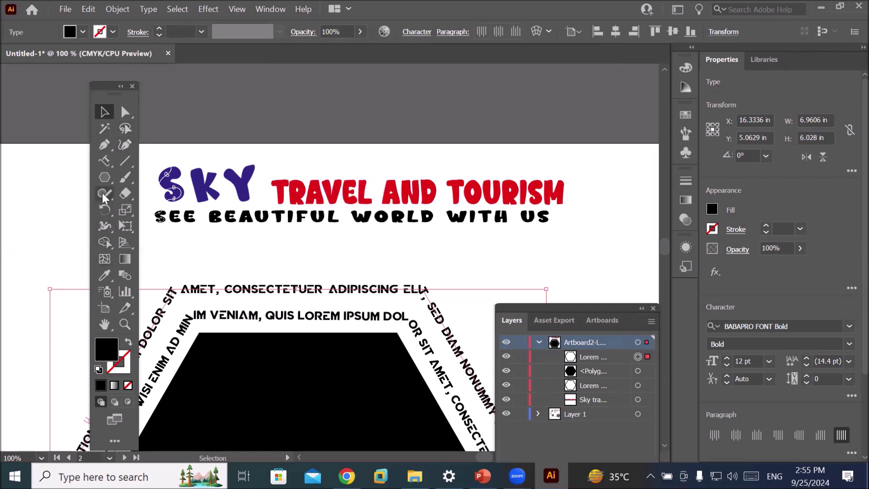
Step: Tilt the T of TRAVEL clockwise in the second artboard's heading using the Touch Type tool
{"action": "left_click", "coordinate": [105, 161]}
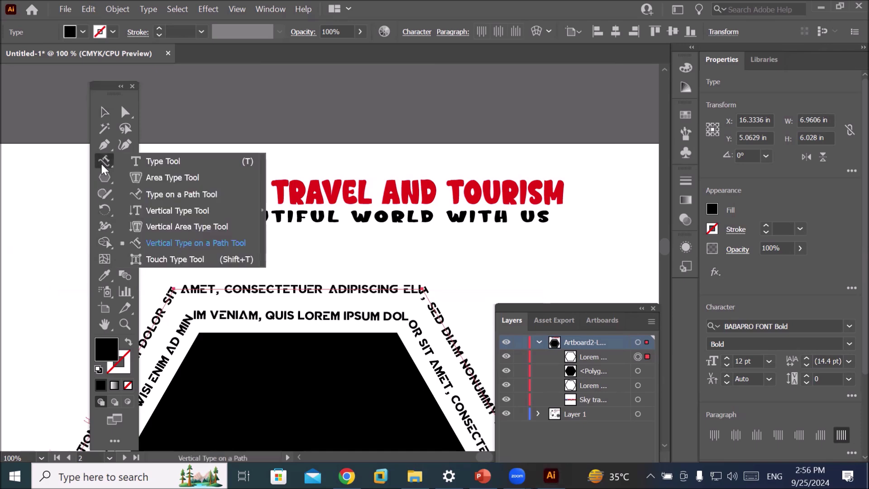
{"action": "left_click", "coordinate": [181, 260]}
{"action": "scroll", "coordinate": [239, 141], "scroll_direction": "up", "scroll_amount": 2}
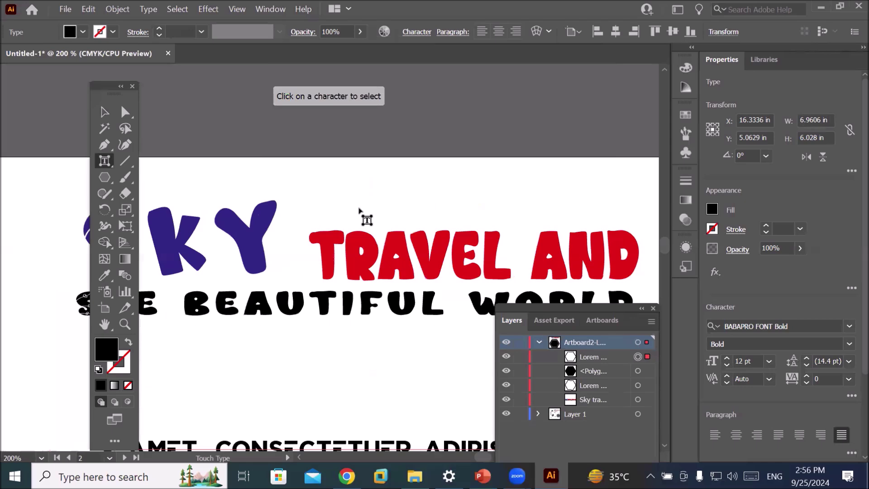
{"action": "scroll", "coordinate": [584, 240], "scroll_direction": "down", "scroll_amount": 2}
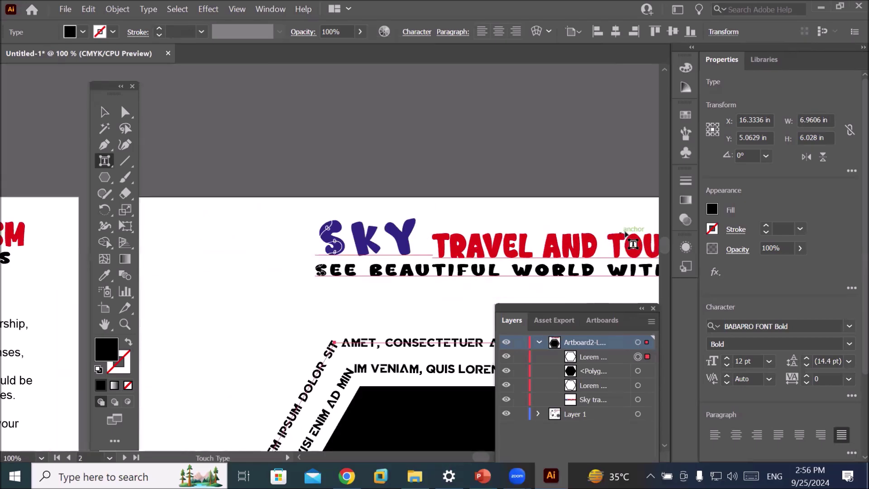
{"action": "scroll", "coordinate": [643, 240], "scroll_direction": "up", "scroll_amount": 2}
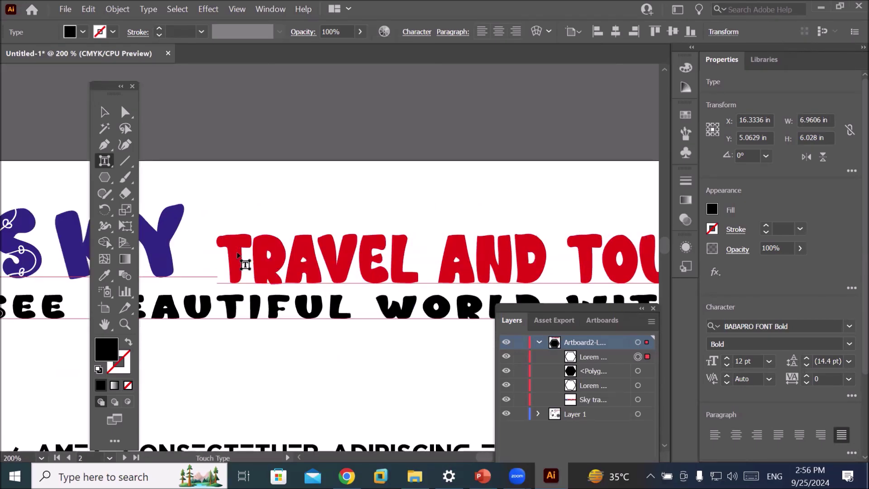
{"action": "left_click", "coordinate": [237, 255]}
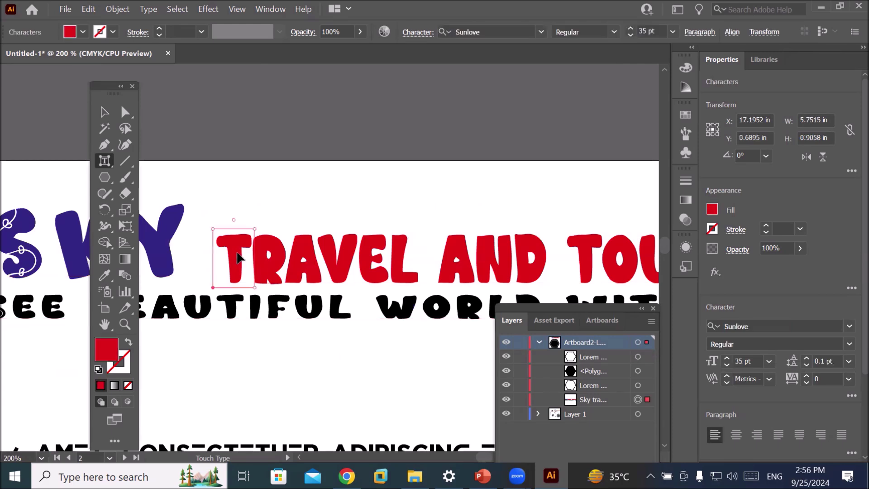
{"action": "left_click", "coordinate": [455, 250]}
{"action": "left_click", "coordinate": [238, 257]}
{"action": "left_click_drag", "start_coordinate": [235, 221], "coordinate": [227, 223]}
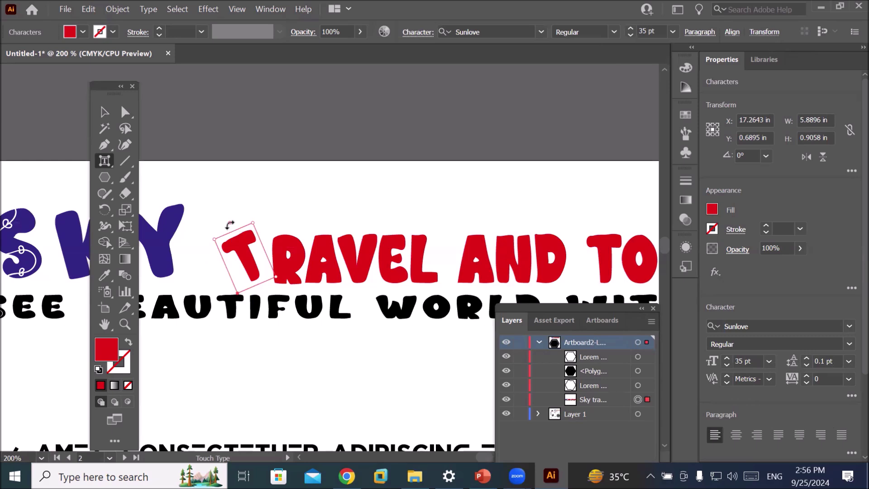
{"action": "left_click_drag", "start_coordinate": [230, 224], "coordinate": [254, 225]}
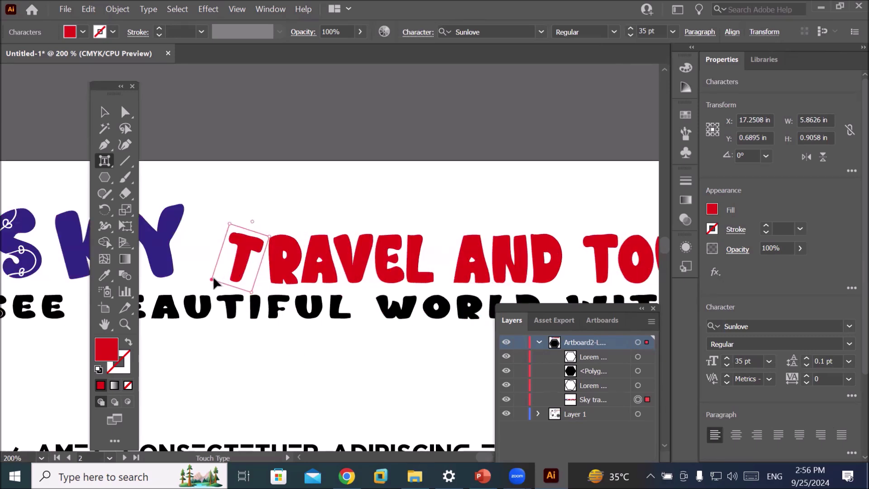
Step: Stretch the tilted T of TRAVEL taller and wider than the other heading letters and deselect it
{"action": "left_click_drag", "start_coordinate": [230, 223], "coordinate": [241, 189]}
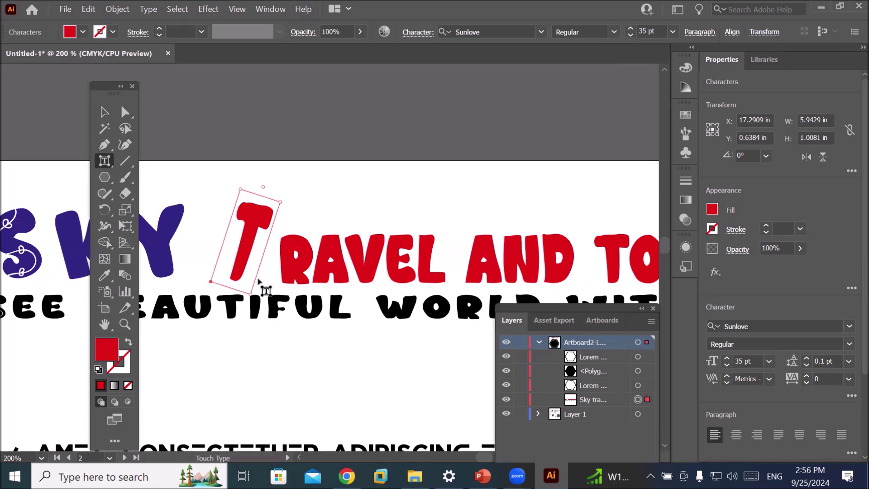
{"action": "left_click_drag", "start_coordinate": [253, 295], "coordinate": [278, 299]}
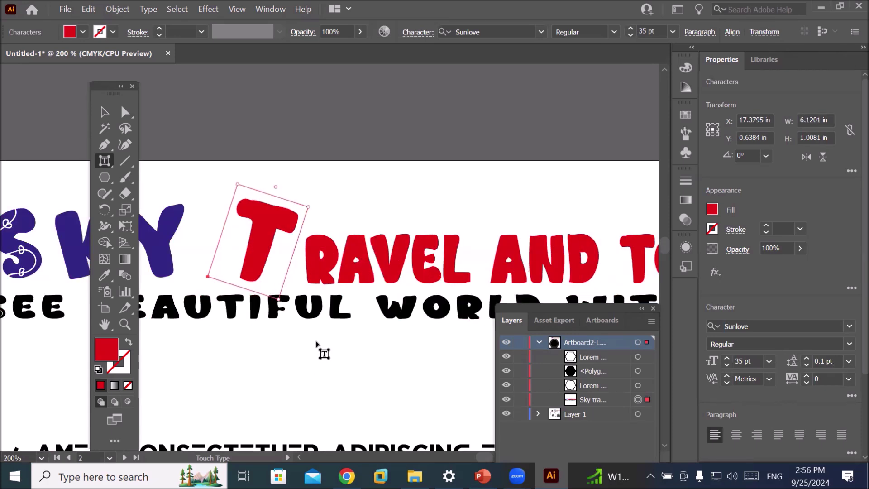
{"action": "key", "text": "ctrl+shift+a"}
Step: Raise the T of TOURISM and the A and D of AND slightly above the heading's baseline with the Touch Type tool
{"action": "left_click_drag", "start_coordinate": [407, 320], "coordinate": [226, 280]}
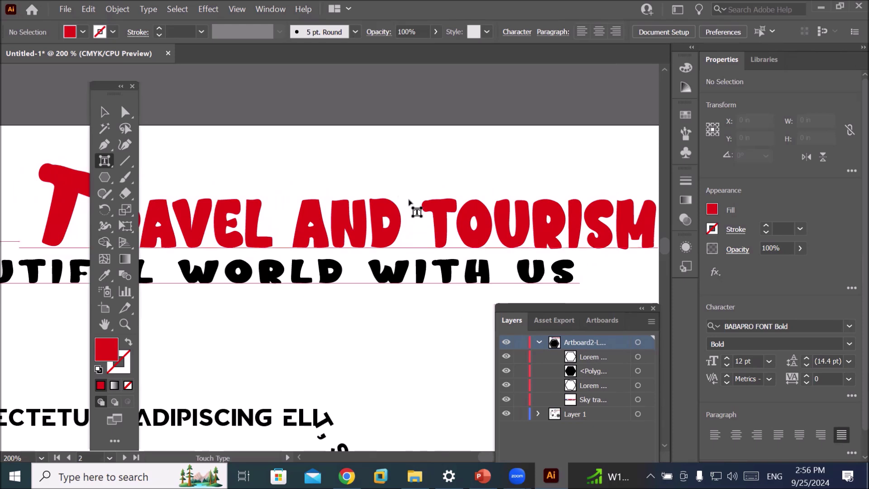
{"action": "left_click", "coordinate": [434, 206]}
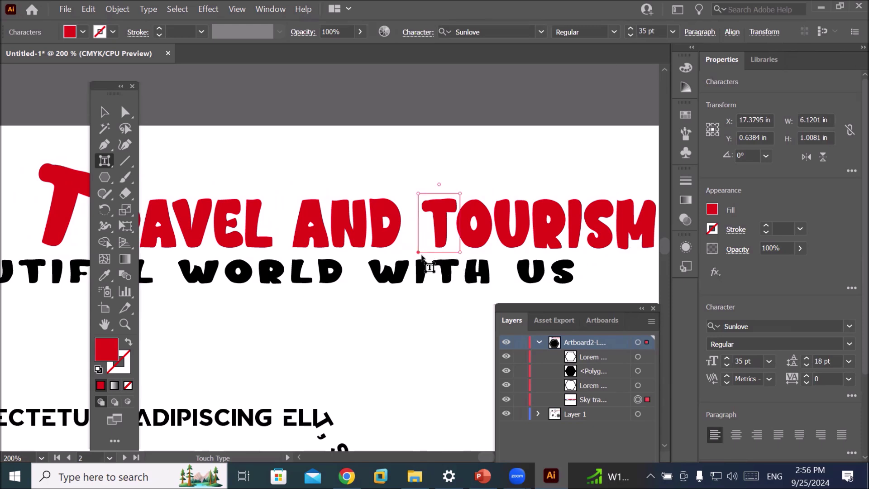
{"action": "mouse_move", "coordinate": [418, 253]}
{"action": "left_mouse_down"}
{"action": "mouse_move", "coordinate": [416, 260]}
{"action": "mouse_move", "coordinate": [450, 187]}
{"action": "mouse_move", "coordinate": [276, 198]}
{"action": "mouse_move", "coordinate": [489, 194]}
{"action": "mouse_move", "coordinate": [420, 250]}
{"action": "mouse_move", "coordinate": [416, 238]}
{"action": "left_mouse_up"}
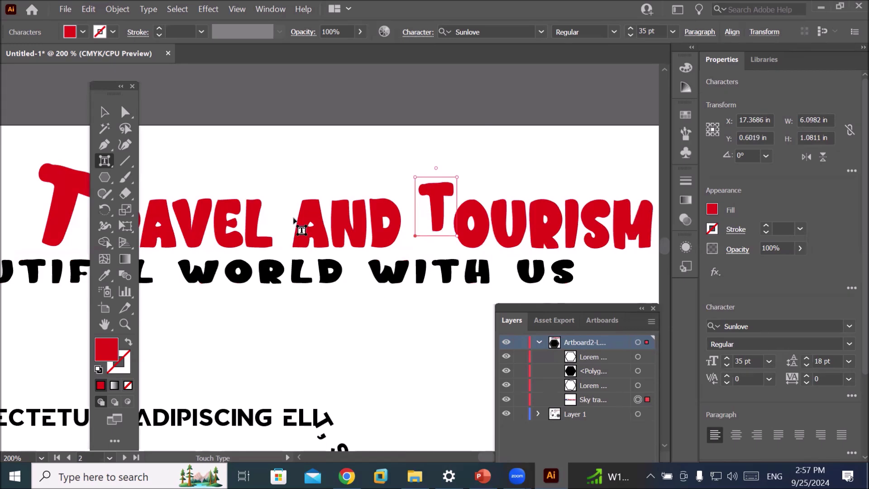
{"action": "left_click", "coordinate": [303, 229]}
{"action": "left_click_drag", "start_coordinate": [304, 225], "coordinate": [303, 211]}
{"action": "left_click", "coordinate": [374, 232]}
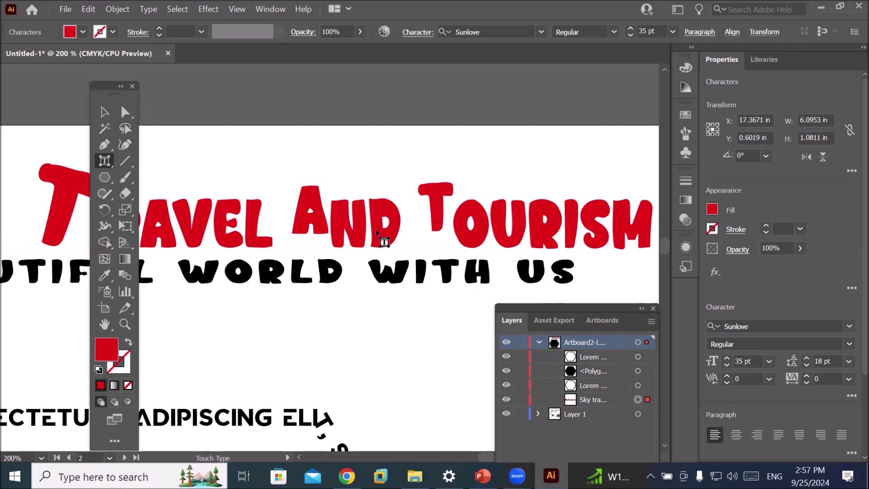
{"action": "left_click_drag", "start_coordinate": [375, 232], "coordinate": [376, 216]}
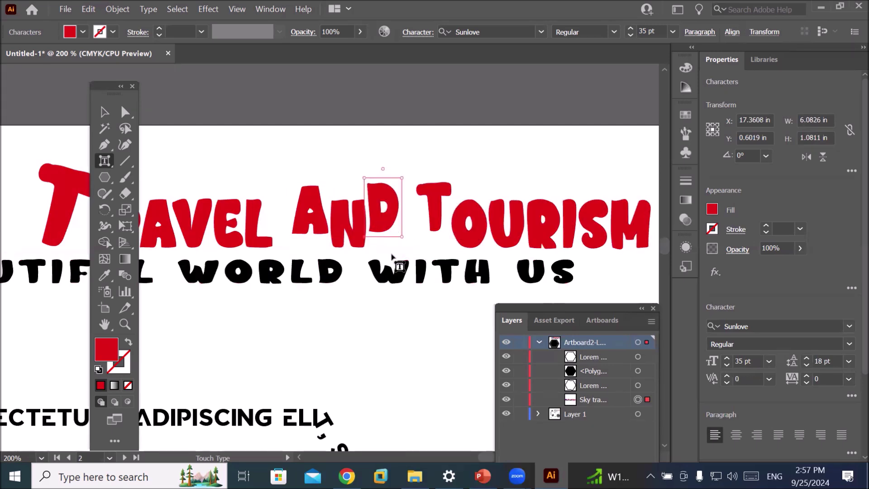
Step: Recolor the D and A of AND and the T of TOURISM dark blue in the second artboard's heading
{"action": "left_click", "coordinate": [83, 33]}
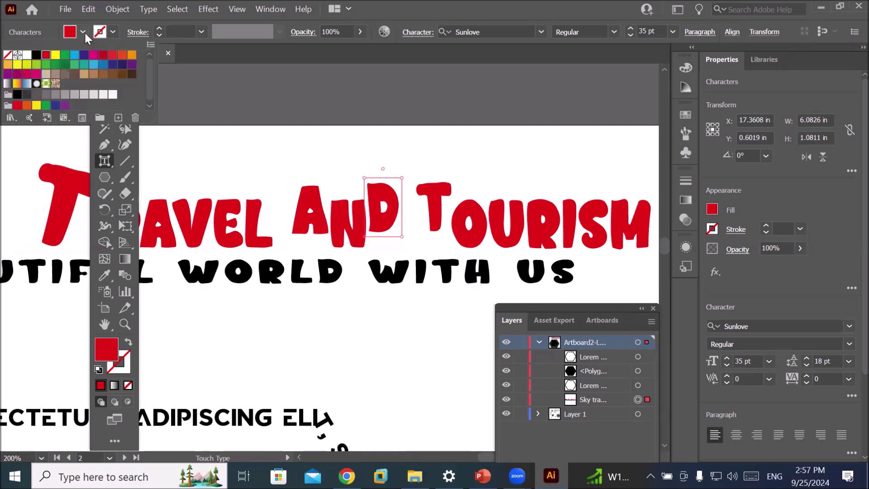
{"action": "left_click", "coordinate": [85, 55]}
{"action": "left_click", "coordinate": [305, 203]}
{"action": "left_click", "coordinate": [306, 201]}
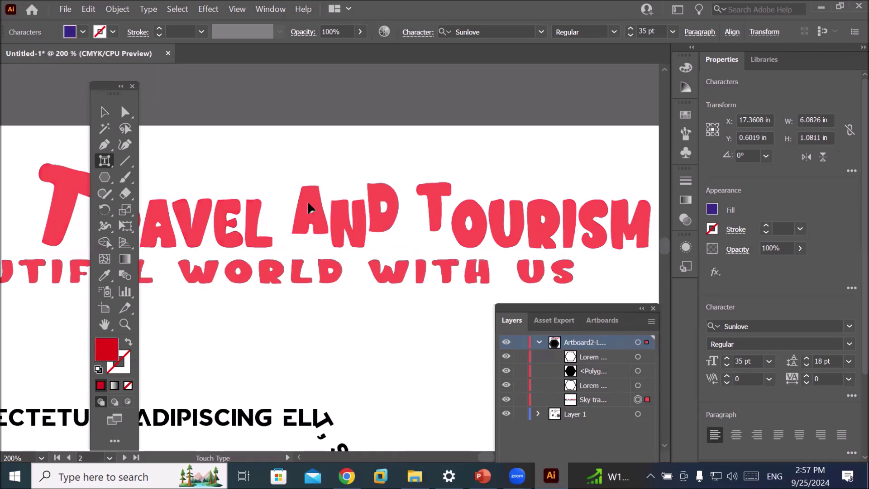
{"action": "left_click", "coordinate": [83, 32]}
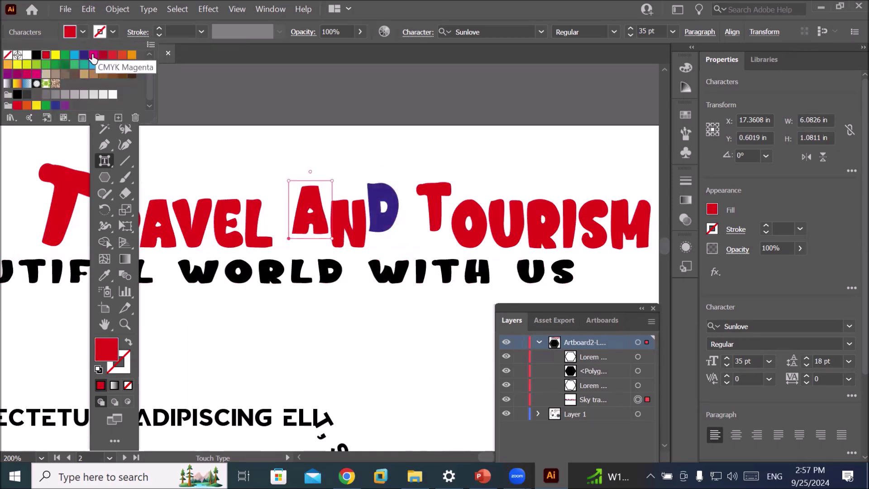
{"action": "left_click", "coordinate": [84, 55]}
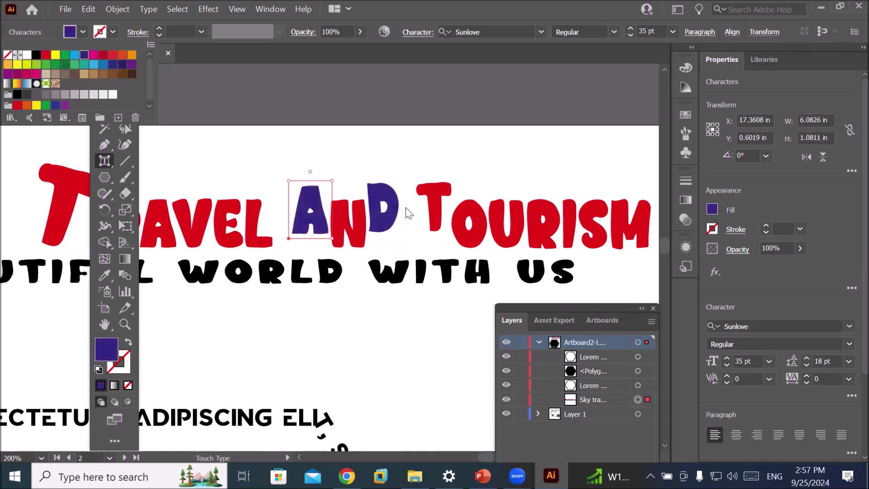
{"action": "left_click", "coordinate": [438, 200]}
{"action": "left_click", "coordinate": [439, 200]}
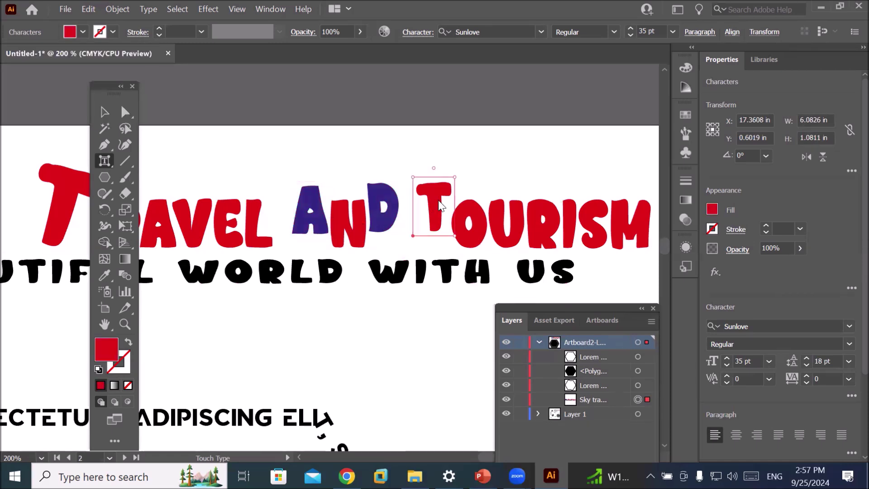
{"action": "left_click", "coordinate": [82, 32]}
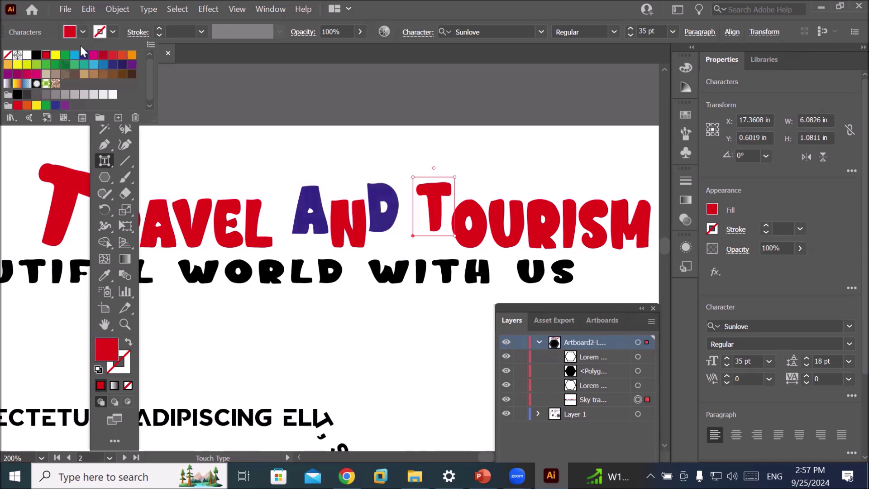
{"action": "left_click", "coordinate": [84, 55]}
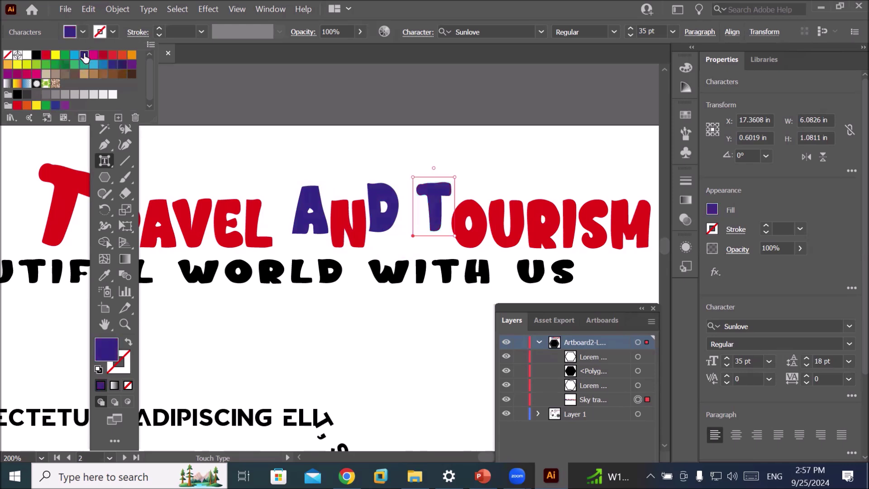
Step: Give the dark blue T of TOURISM a 2 pt light blue stroke
{"action": "left_click", "coordinate": [156, 28]}
{"action": "left_click", "coordinate": [157, 28]}
{"action": "left_click", "coordinate": [157, 28]}
{"action": "left_click", "coordinate": [112, 32]}
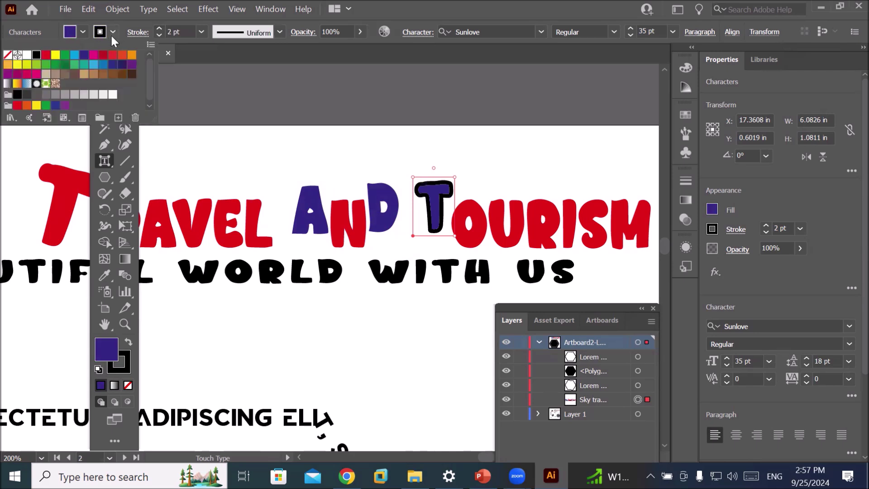
{"action": "left_click", "coordinate": [76, 56]}
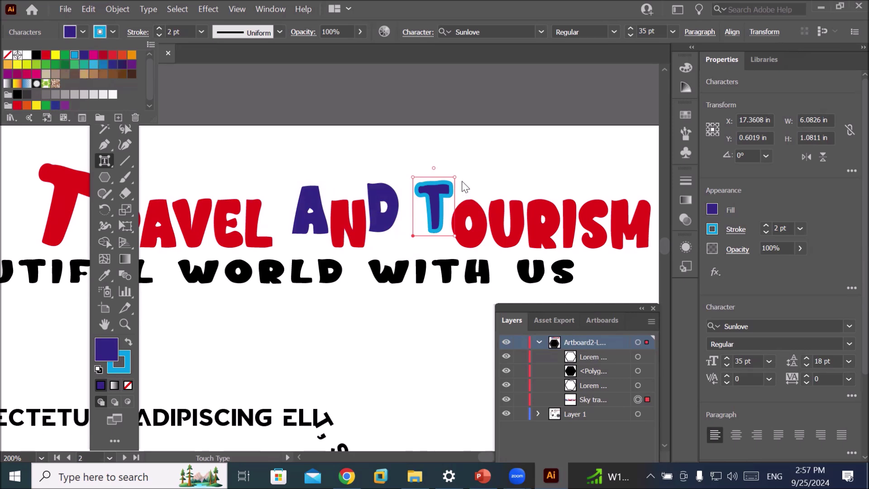
Step: Tilt the T of TOURISM slightly clockwise, lower it toward the baseline and stretch it taller and wider
{"action": "left_click", "coordinate": [434, 166]}
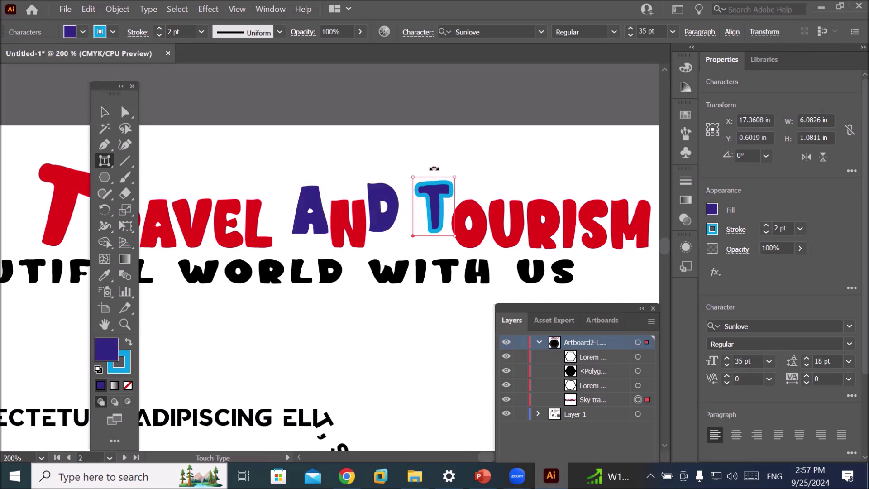
{"action": "left_click_drag", "start_coordinate": [433, 167], "coordinate": [433, 222]}
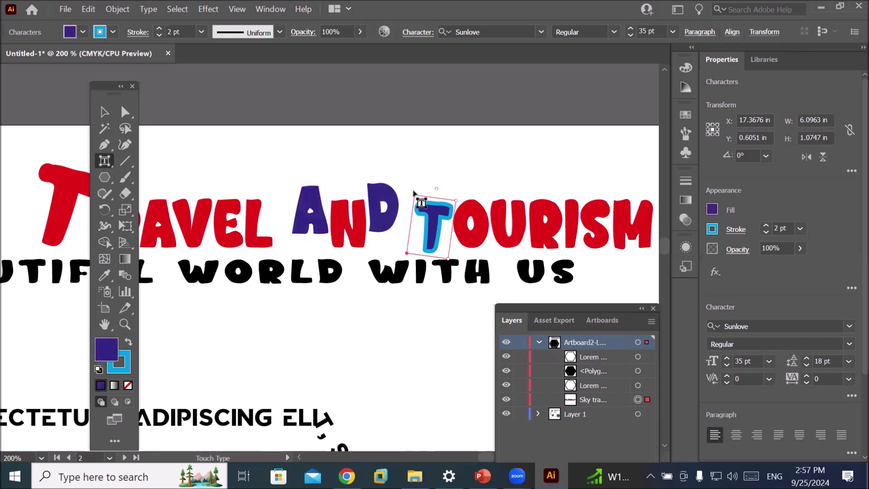
{"action": "left_click", "coordinate": [426, 208]}
{"action": "left_click_drag", "start_coordinate": [414, 197], "coordinate": [418, 166]}
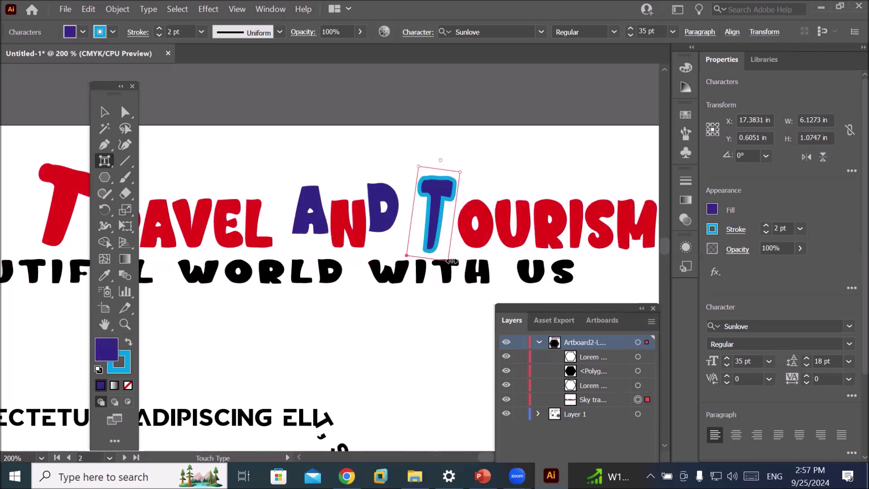
{"action": "left_click_drag", "start_coordinate": [448, 261], "coordinate": [474, 263]}
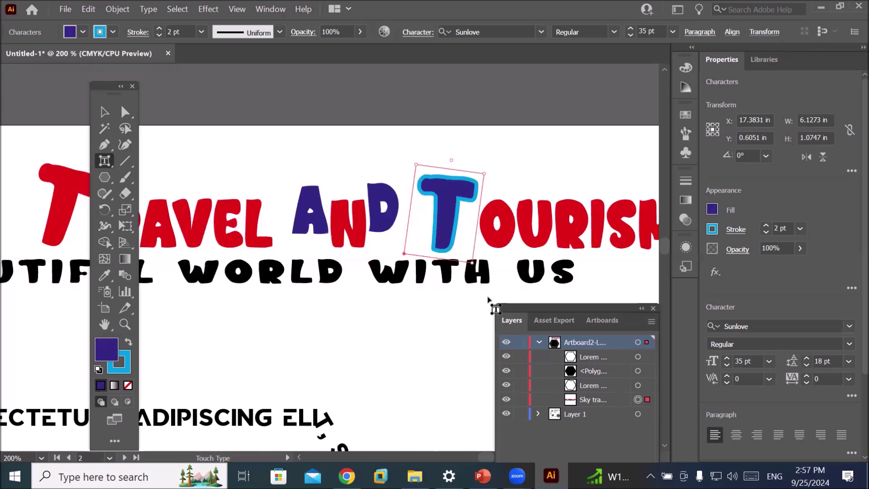
Step: Raise the K of SKY above the heading's baseline and shift the S and Y slightly lower with the Touch Type tool
{"action": "scroll", "coordinate": [402, 229], "scroll_direction": "down", "scroll_amount": 3}
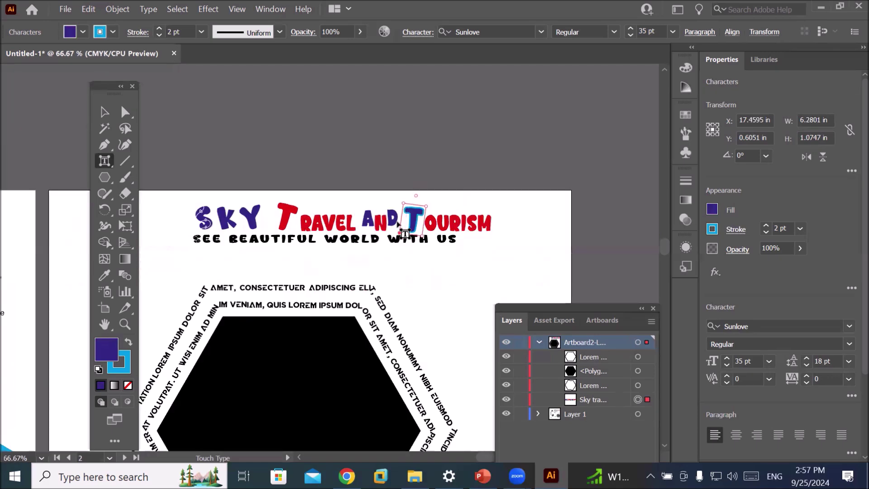
{"action": "scroll", "coordinate": [160, 209], "scroll_direction": "up", "scroll_amount": 2}
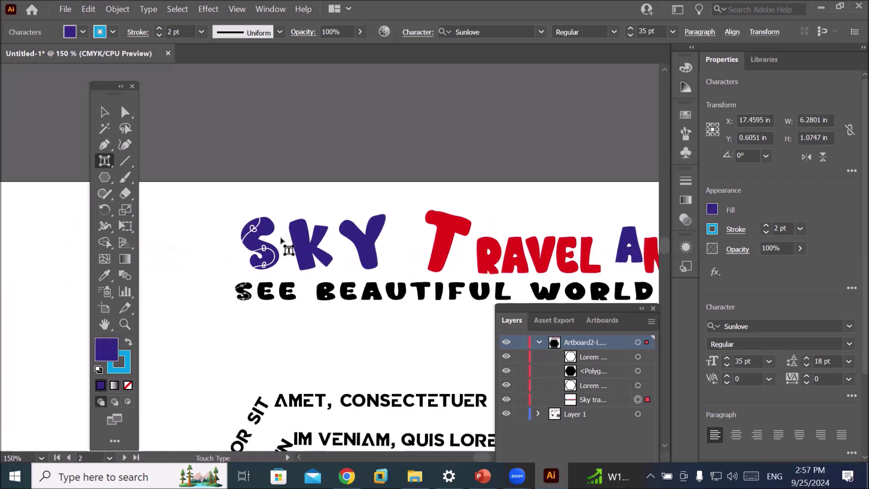
{"action": "left_click", "coordinate": [318, 244]}
{"action": "left_click_drag", "start_coordinate": [318, 244], "coordinate": [316, 234]}
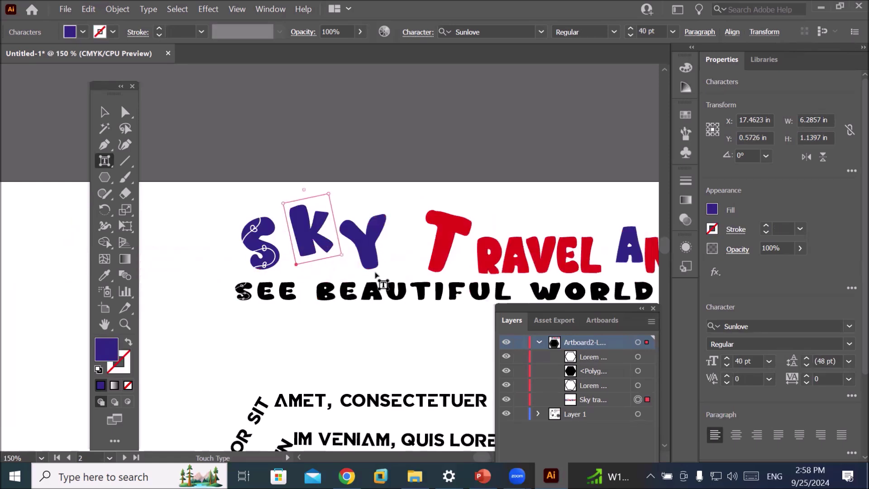
{"action": "left_click_drag", "start_coordinate": [363, 256], "coordinate": [355, 251]}
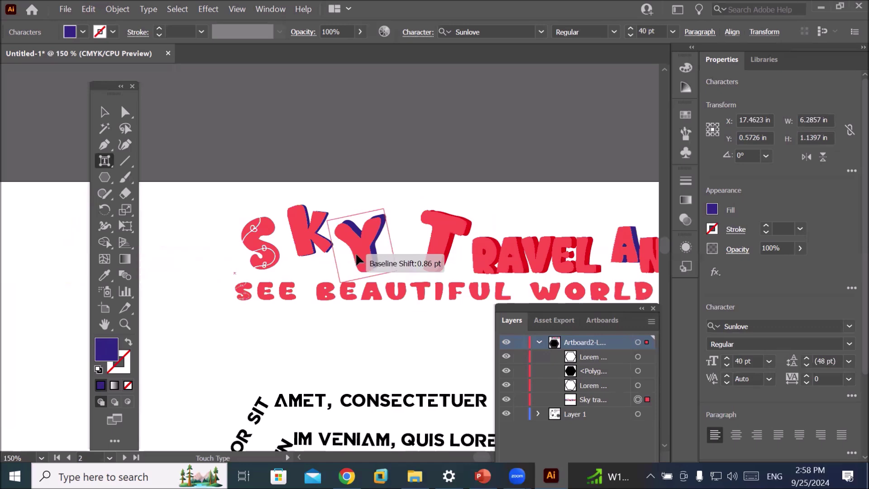
{"action": "left_click", "coordinate": [269, 255]}
{"action": "left_click_drag", "start_coordinate": [269, 255], "coordinate": [278, 254]}
{"action": "left_click", "coordinate": [357, 322]}
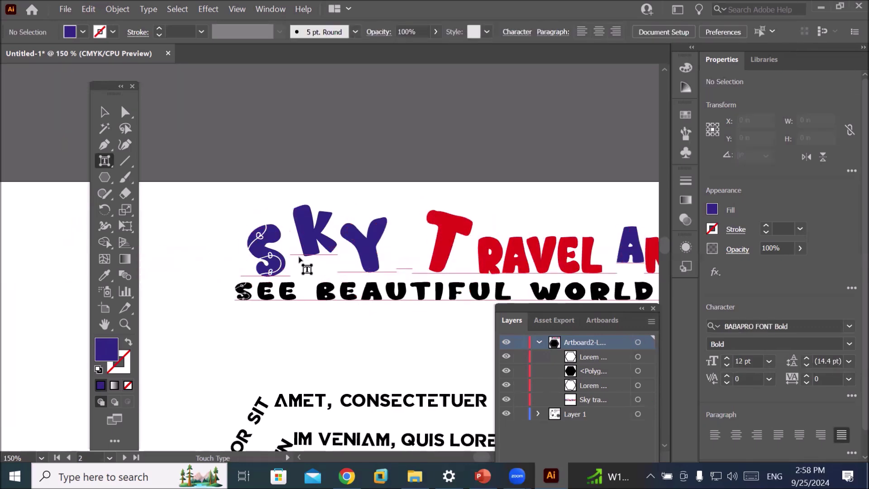
{"action": "left_click", "coordinate": [271, 255]}
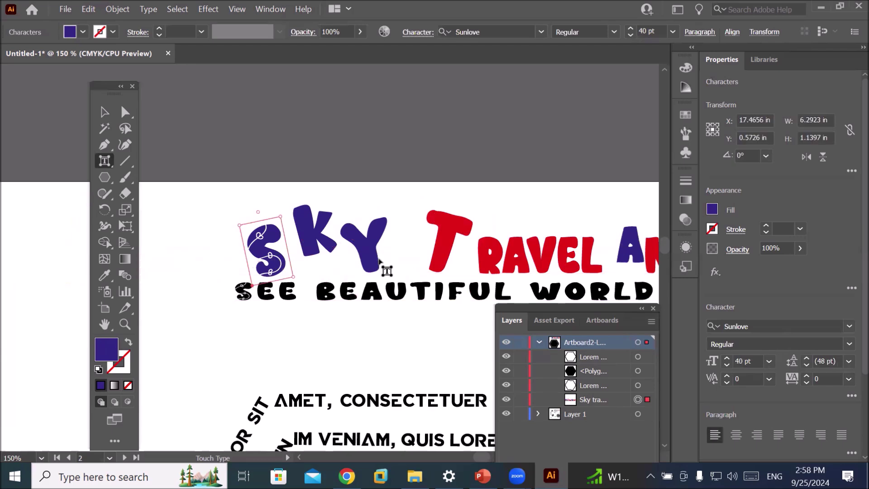
Step: Recolor the K of SKY with the CMYK Magenta swatch
{"action": "left_click", "coordinate": [317, 246]}
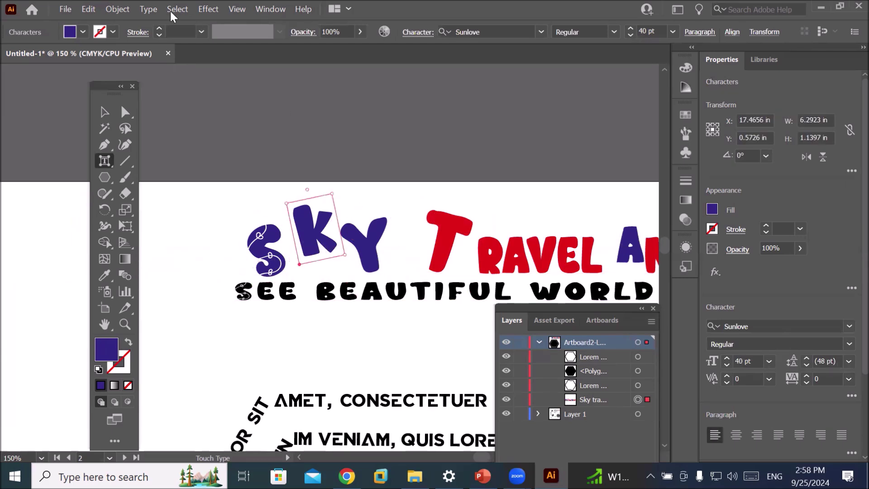
{"action": "left_click", "coordinate": [83, 31]}
{"action": "left_click", "coordinate": [93, 54]}
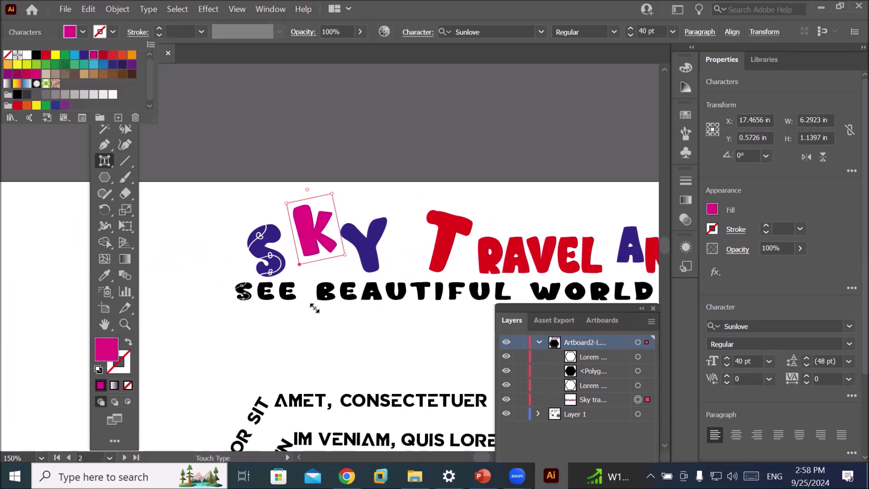
Step: Place the Alcazar Tower, Segovia, Spain image over the second artboard's black hexagon at about 4.89 by 3.67 in
{"action": "scroll", "coordinate": [334, 305], "scroll_direction": "down", "scroll_amount": 4}
{"action": "scroll", "coordinate": [408, 397], "scroll_direction": "down", "scroll_amount": 2}
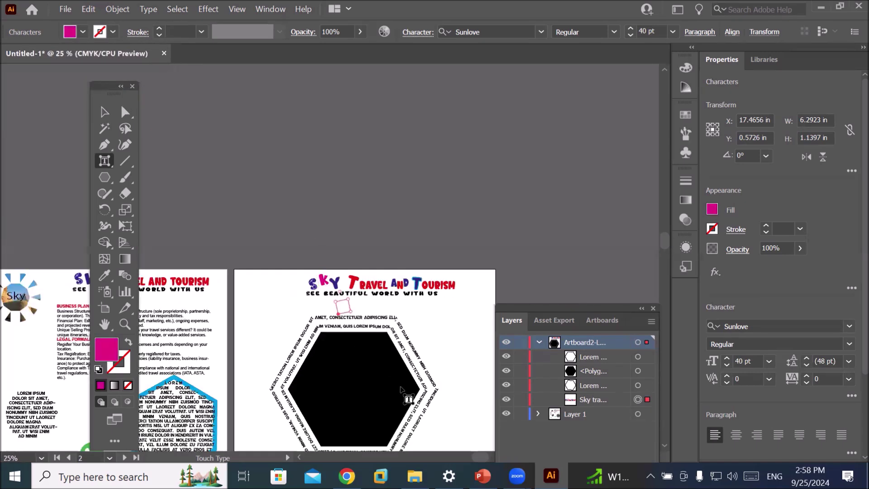
{"action": "scroll", "coordinate": [410, 423], "scroll_direction": "up", "scroll_amount": 2}
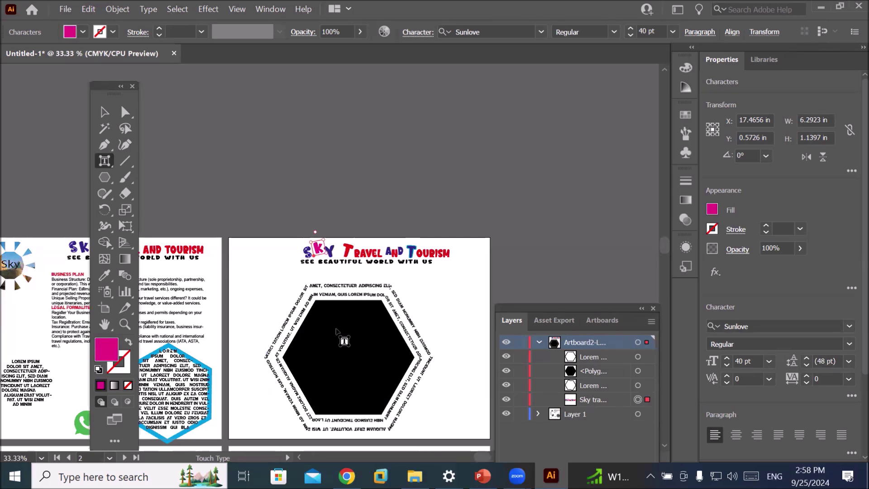
{"action": "left_click", "coordinate": [638, 371]}
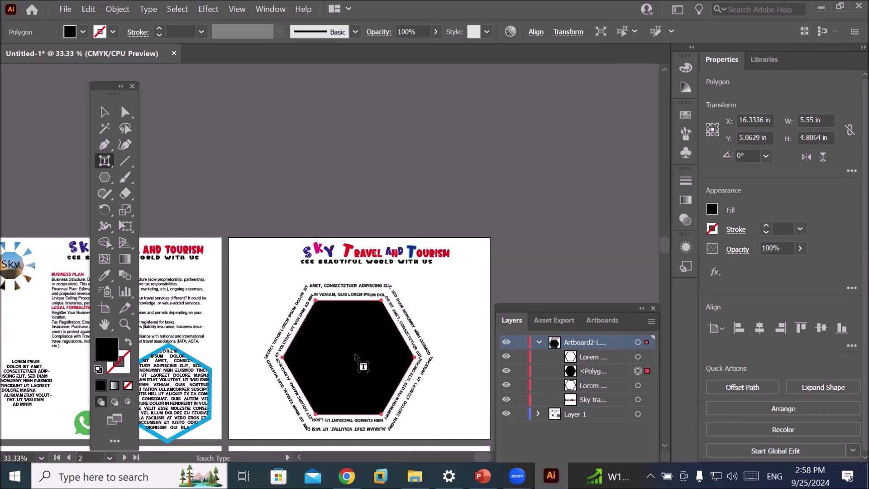
{"action": "left_click", "coordinate": [64, 10]}
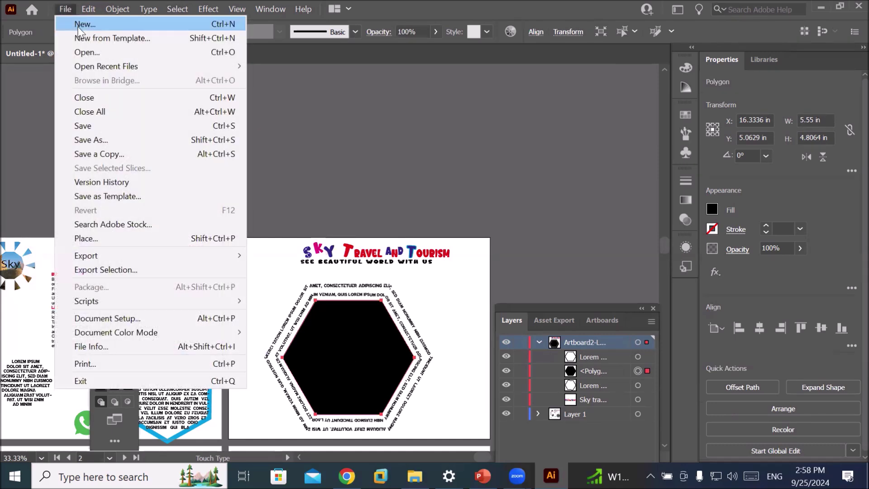
{"action": "left_click", "coordinate": [151, 241]}
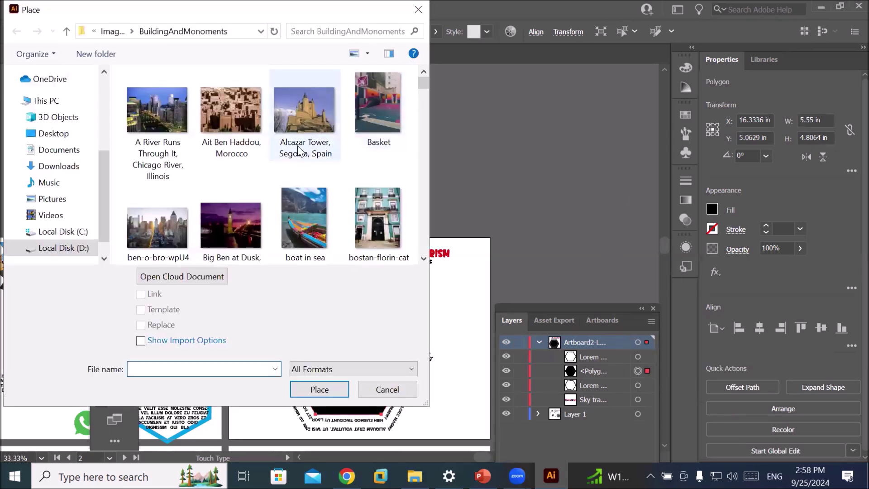
{"action": "double_click", "coordinate": [314, 121]}
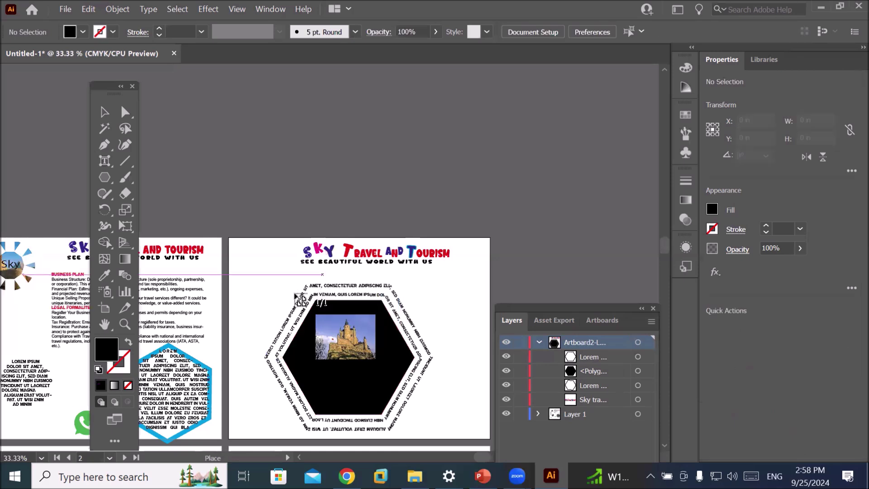
{"action": "left_click_drag", "start_coordinate": [288, 293], "coordinate": [404, 380]}
{"action": "key", "text": "shift+t"}
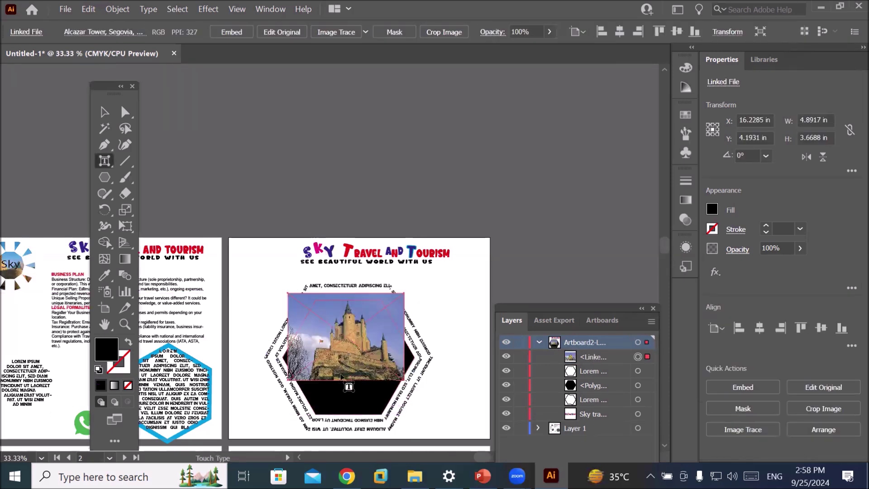
Step: Stretch and shift the placed castle image to about 5.88 by 5.66 in so it covers the whole black hexagon
{"action": "left_click", "coordinate": [104, 112]}
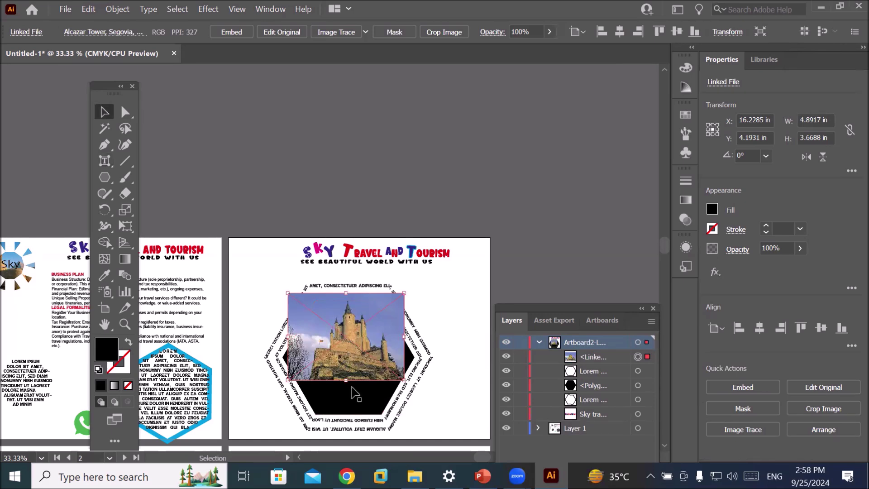
{"action": "left_click_drag", "start_coordinate": [346, 381], "coordinate": [349, 427]}
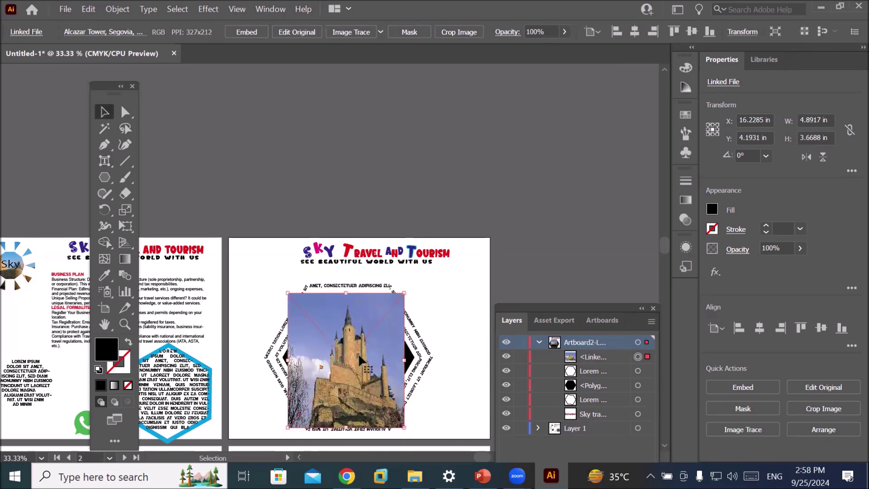
{"action": "left_click_drag", "start_coordinate": [365, 347], "coordinate": [378, 347]}
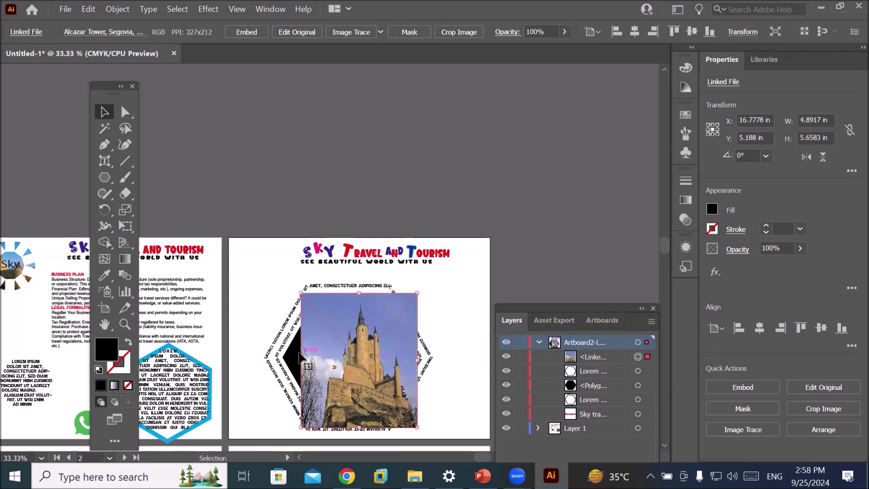
{"action": "left_click_drag", "start_coordinate": [302, 359], "coordinate": [278, 359]}
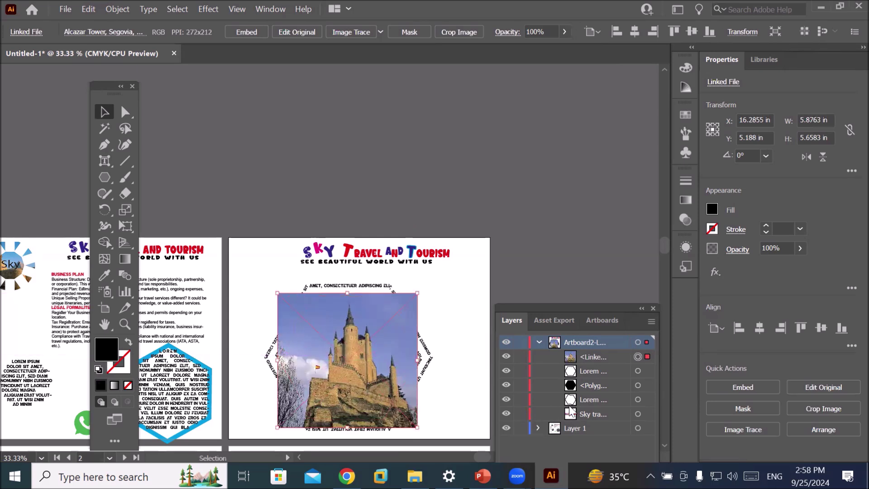
Step: Move the castle image beneath the black polygon in the layer order and clip it to the hexagon with a clipping mask
{"action": "left_click_drag", "start_coordinate": [594, 359], "coordinate": [599, 392]}
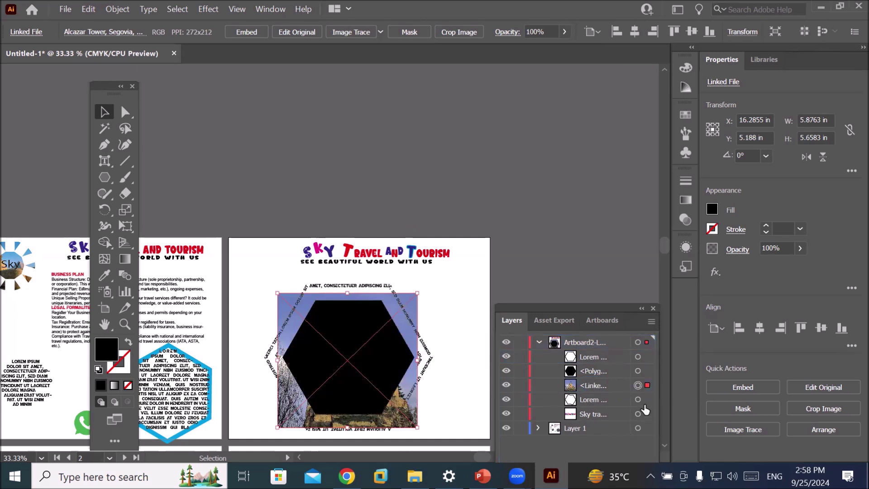
{"action": "left_click", "coordinate": [637, 371], "text": "shift"}
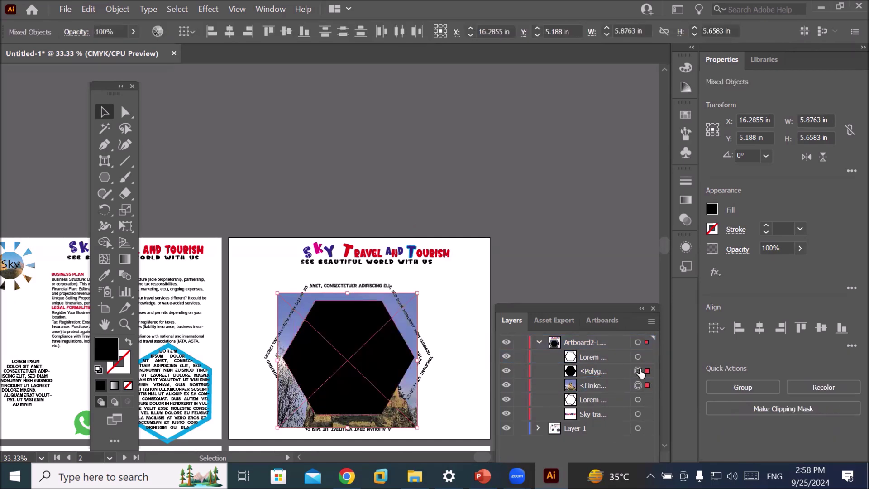
{"action": "key", "text": "ctrl+7"}
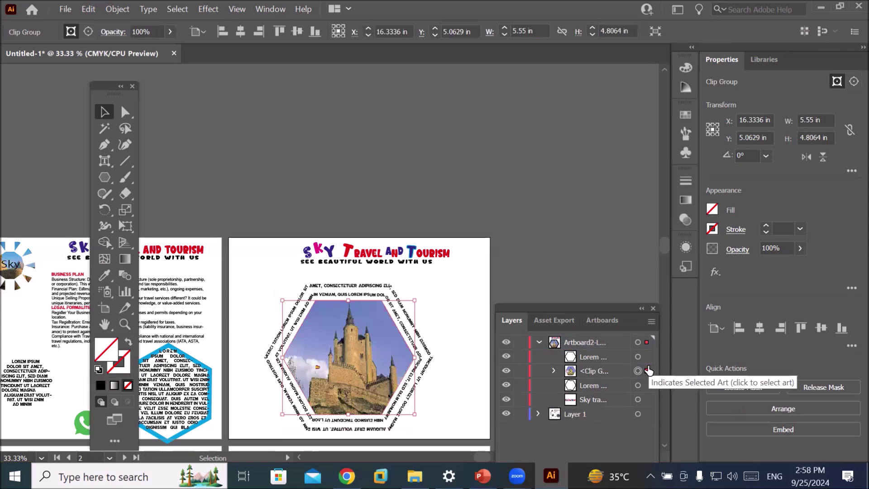
Step: Deselect the clipped castle image and inspect the hexagon with its path text on the second artboard
{"action": "left_click", "coordinate": [446, 417]}
{"action": "scroll", "coordinate": [443, 427], "scroll_direction": "up", "scroll_amount": 2}
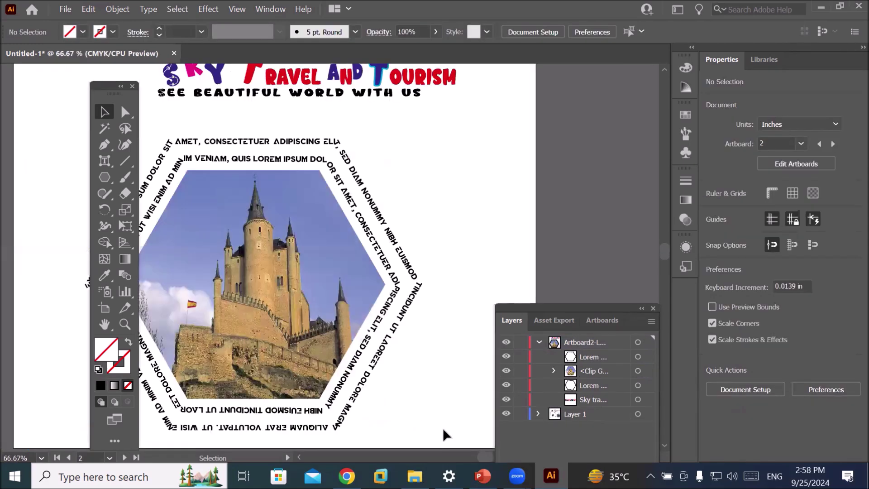
{"action": "scroll", "coordinate": [448, 418], "scroll_direction": "down", "scroll_amount": 1}
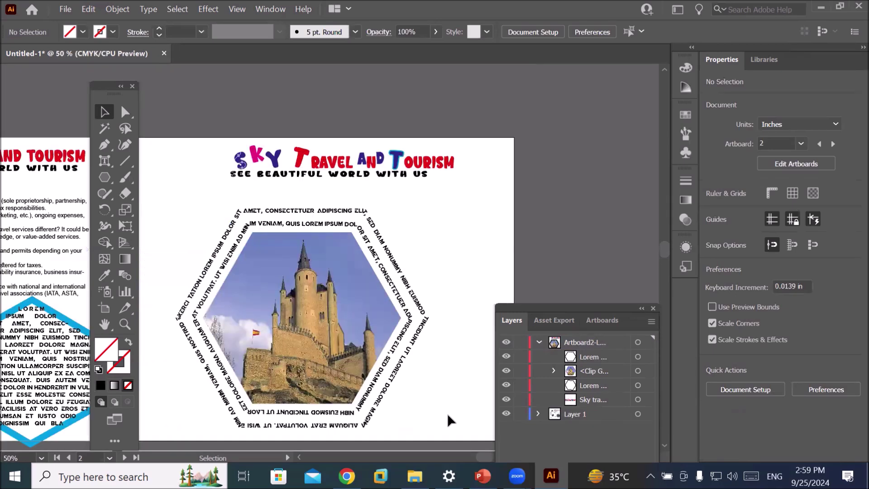
{"action": "left_click", "coordinate": [98, 160]}
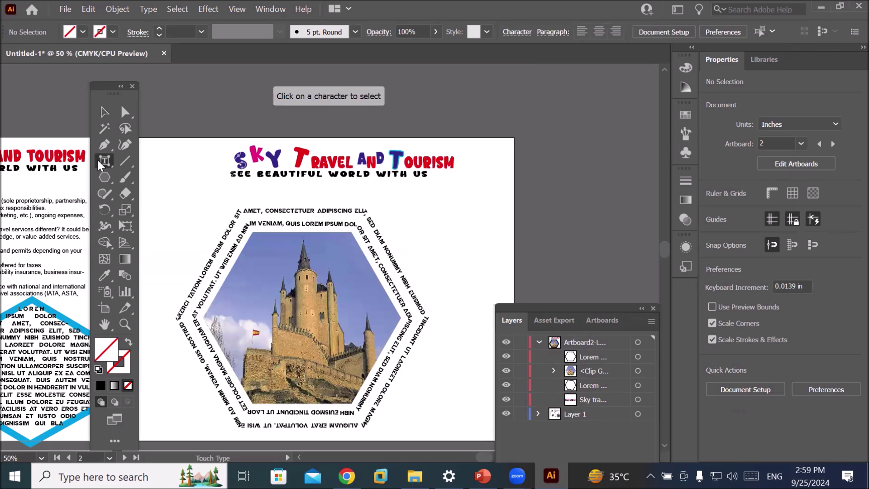
{"action": "left_click", "coordinate": [148, 161]}
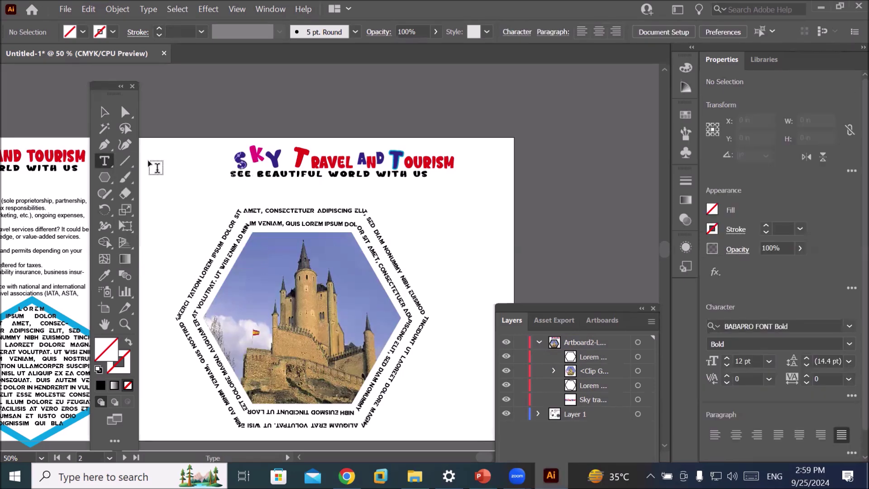
{"action": "left_click", "coordinate": [119, 8]}
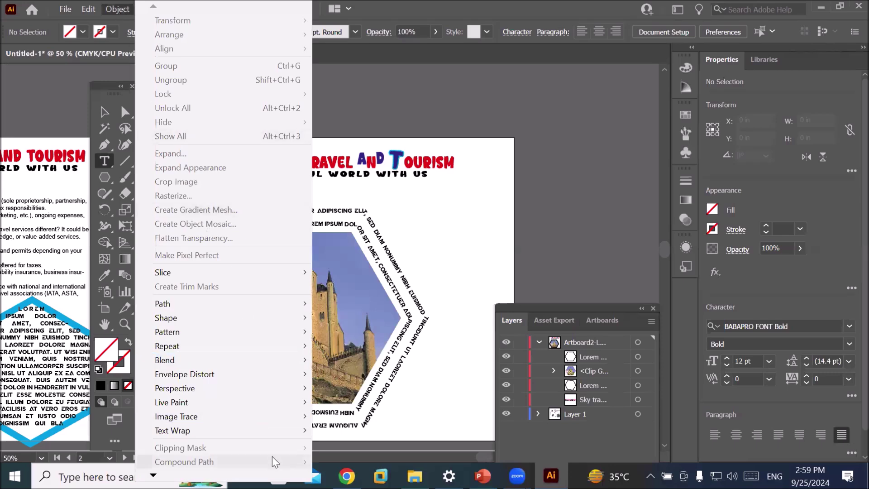
{"action": "left_click", "coordinate": [479, 222]}
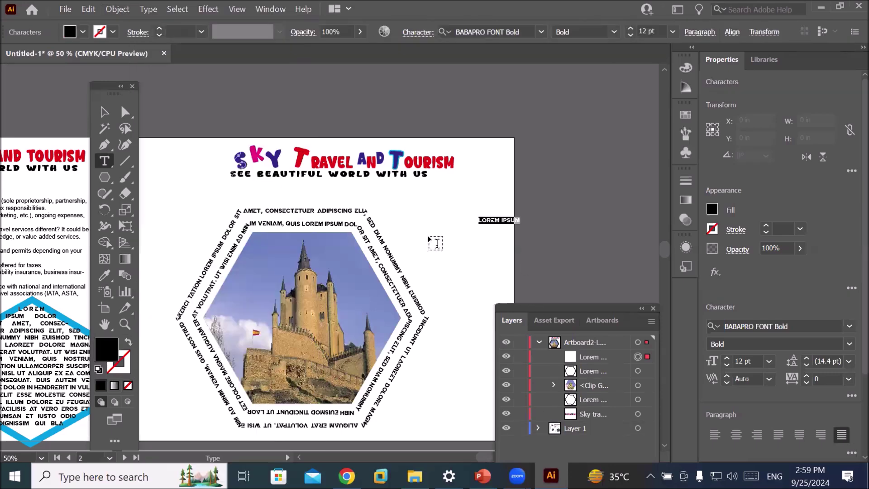
{"action": "left_click", "coordinate": [109, 13]}
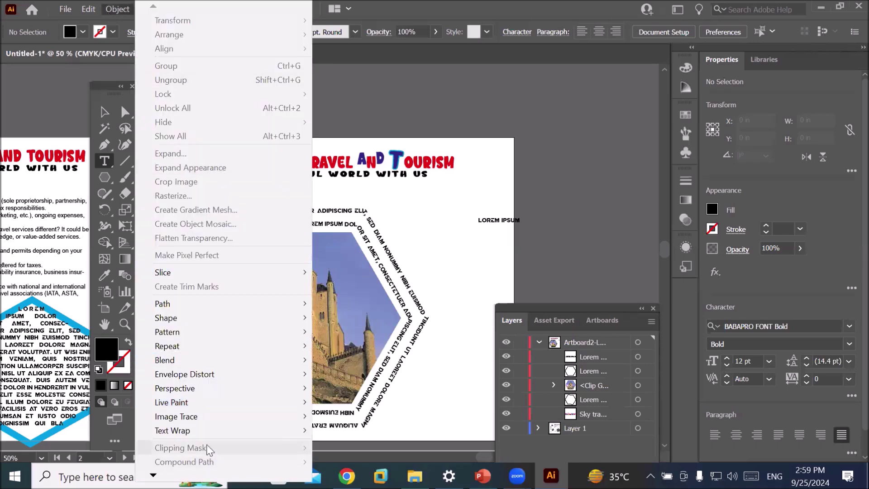
{"action": "left_click", "coordinate": [454, 199]}
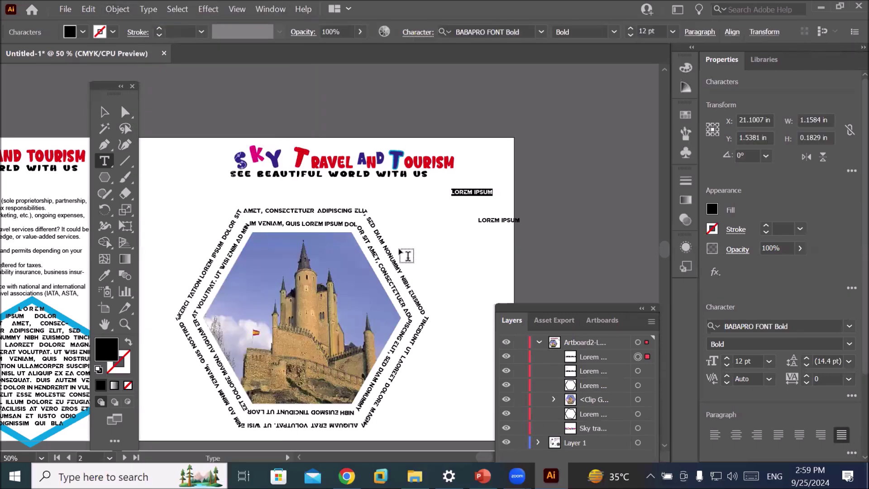
{"action": "left_click", "coordinate": [106, 176]}
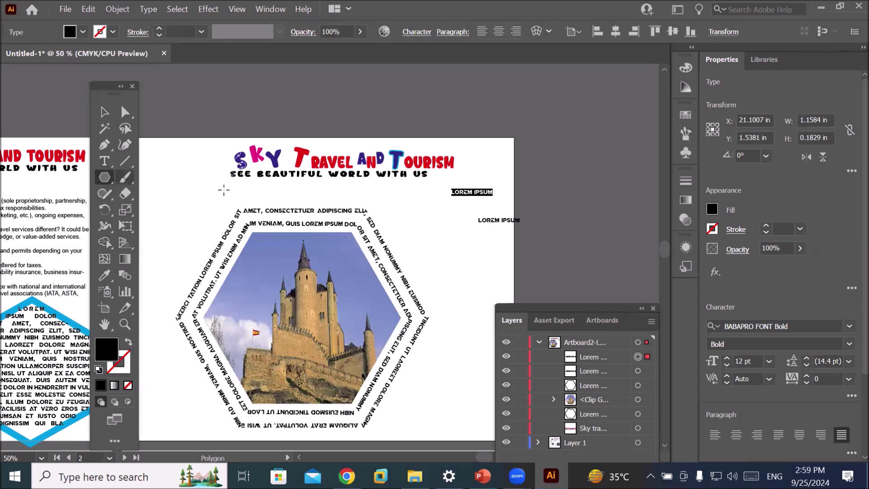
{"action": "left_click_drag", "start_coordinate": [438, 247], "coordinate": [482, 292]}
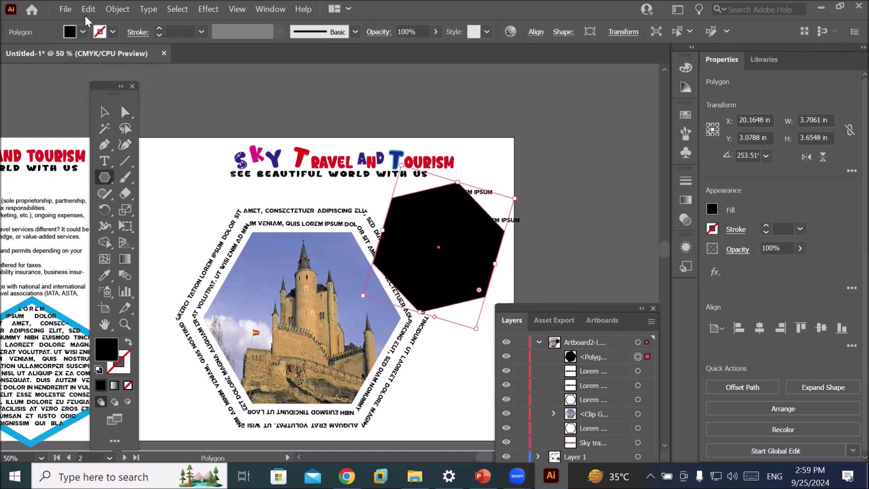
{"action": "left_click", "coordinate": [117, 9]}
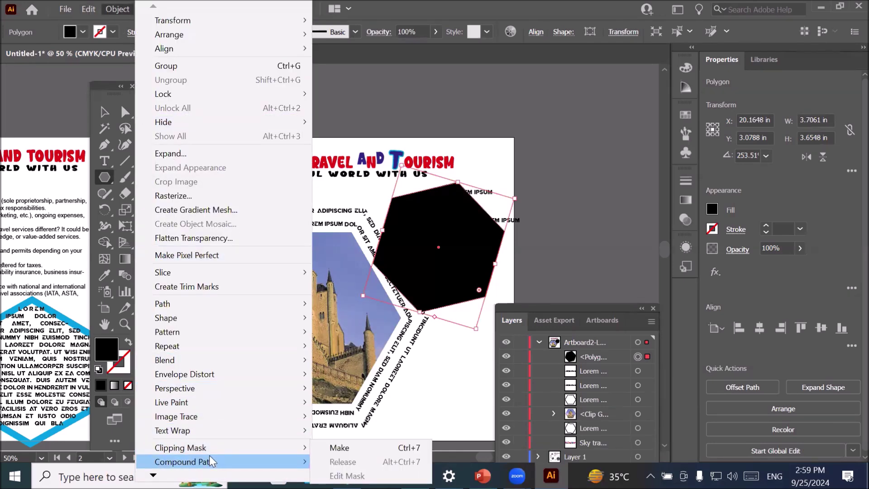
{"action": "mouse_move", "coordinate": [219, 450]}
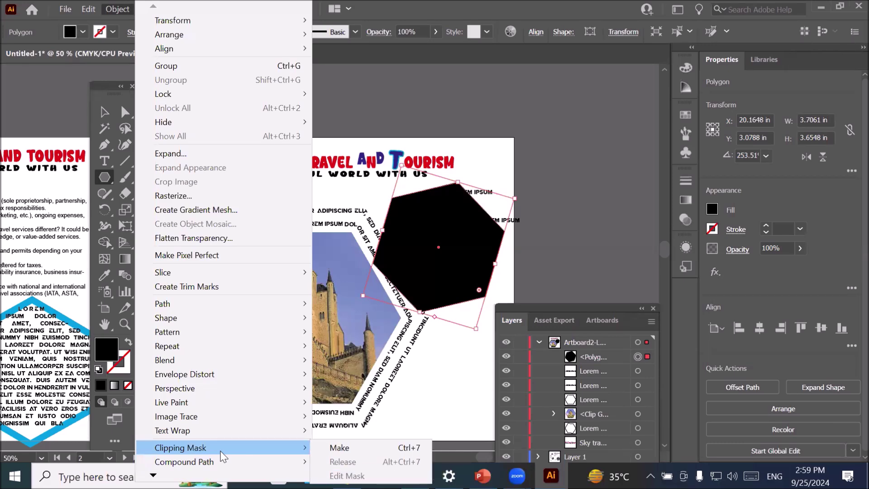
{"action": "key", "text": "Escape"}
{"action": "key", "text": "Escape"}
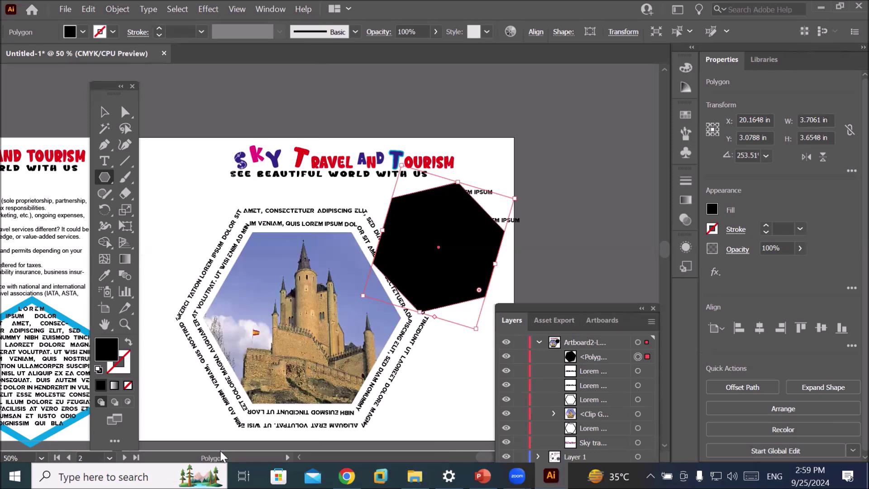
{"action": "key", "text": "Delete"}
{"action": "key", "text": "Delete"}
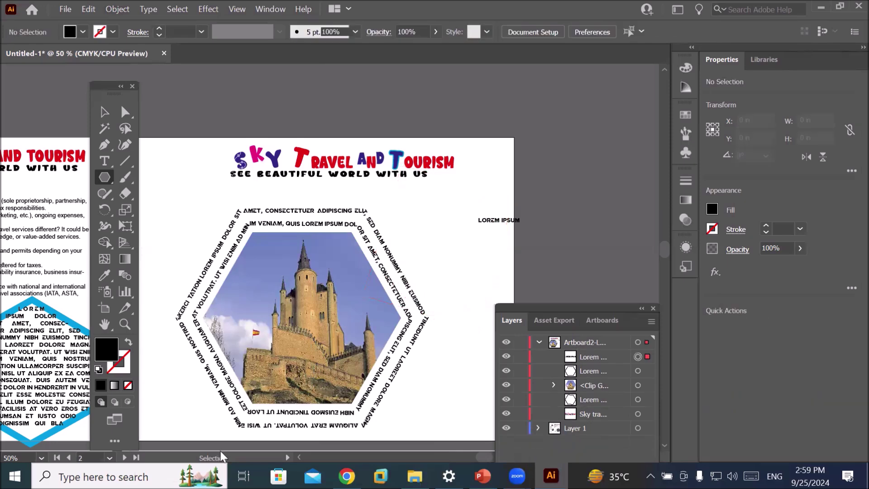
{"action": "key", "text": "Delete"}
Step: Move the floating toolbox clear of the Business Plan text block on the first artboard
{"action": "scroll", "coordinate": [76, 429], "scroll_direction": "down", "scroll_amount": 2}
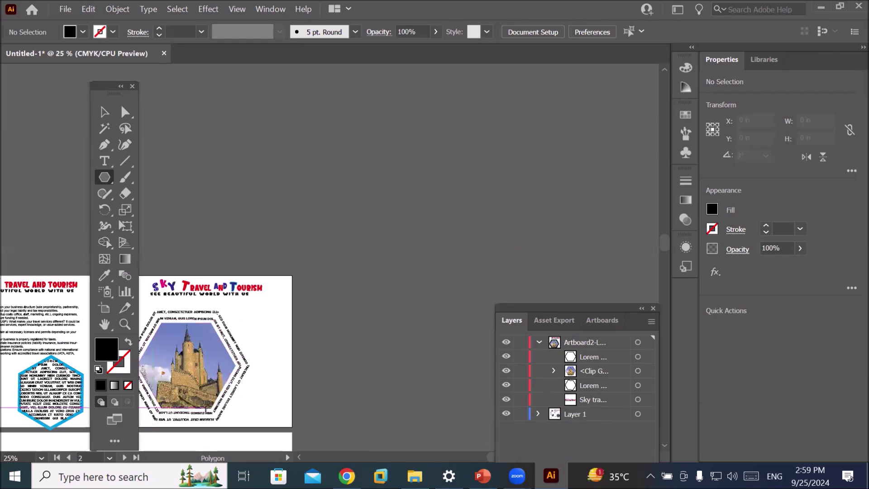
{"action": "left_click_drag", "start_coordinate": [182, 399], "coordinate": [424, 242]}
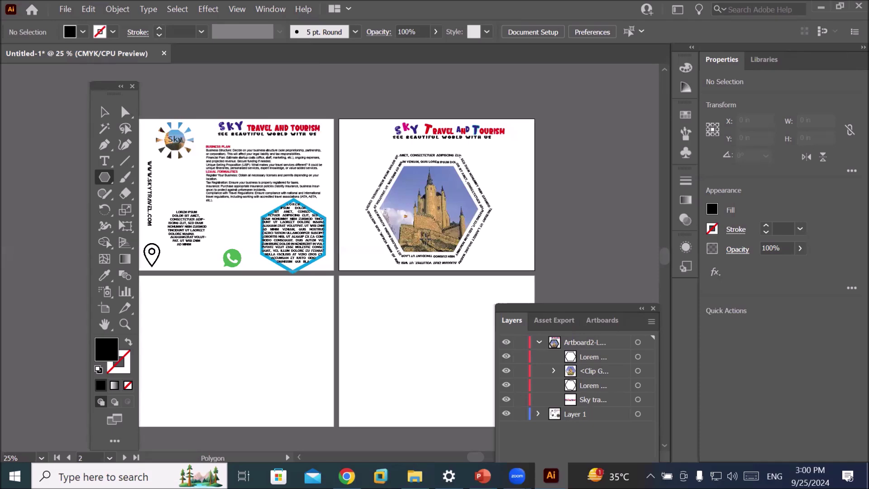
{"action": "key", "text": "ctrl+plus"}
{"action": "key", "text": "ctrl+plus"}
{"action": "key", "text": "ctrl+plus"}
{"action": "key", "text": "ctrl+plus"}
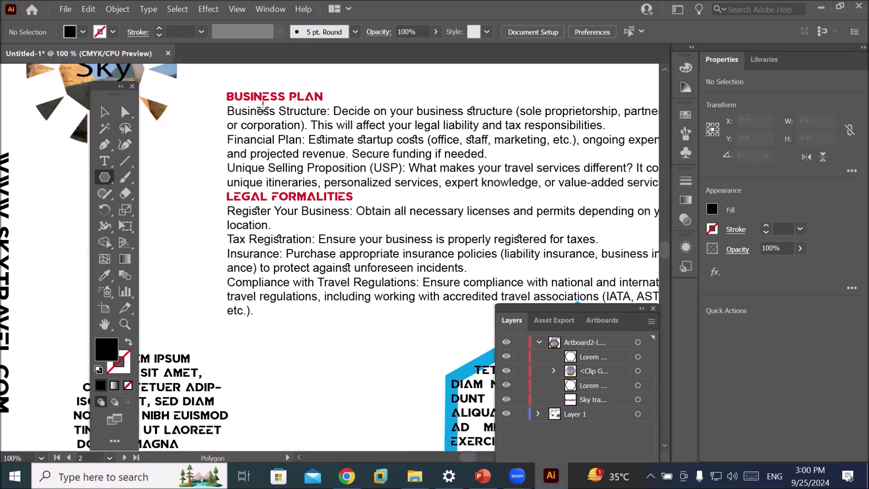
{"action": "left_click", "coordinate": [104, 162]}
{"action": "left_click_drag", "start_coordinate": [271, 96], "coordinate": [345, 256]}
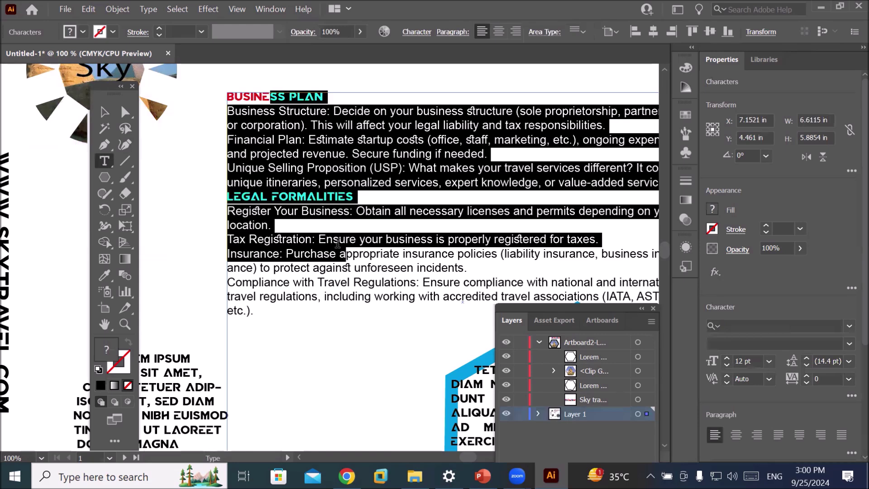
{"action": "left_click", "coordinate": [288, 180]}
{"action": "scroll", "coordinate": [320, 193], "scroll_direction": "down", "scroll_amount": 3}
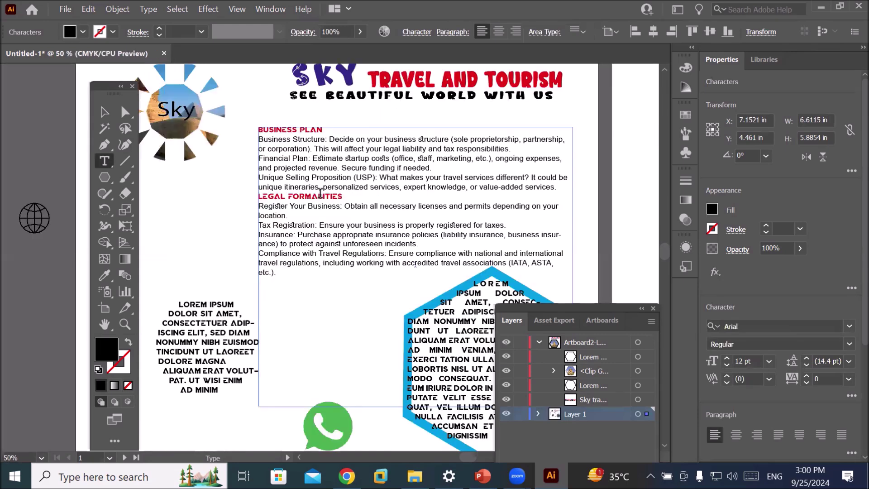
{"action": "scroll", "coordinate": [435, 181], "scroll_direction": "up", "scroll_amount": 3}
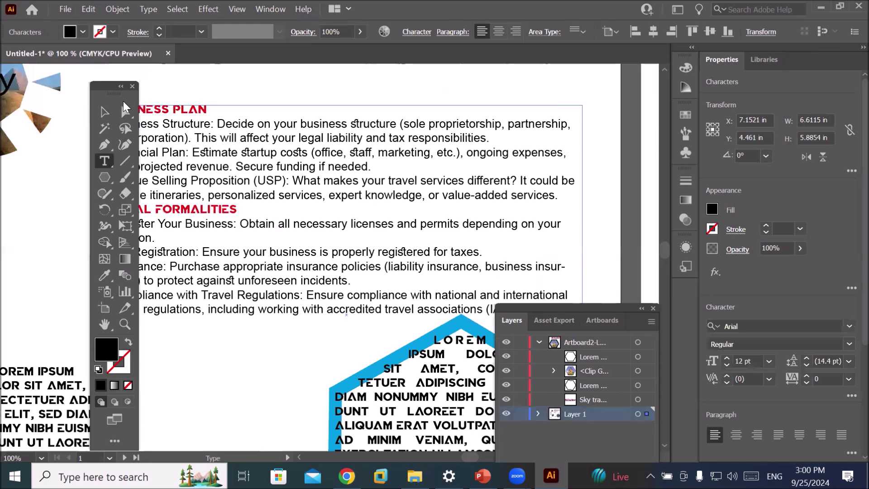
{"action": "left_click_drag", "start_coordinate": [109, 86], "coordinate": [23, 97]}
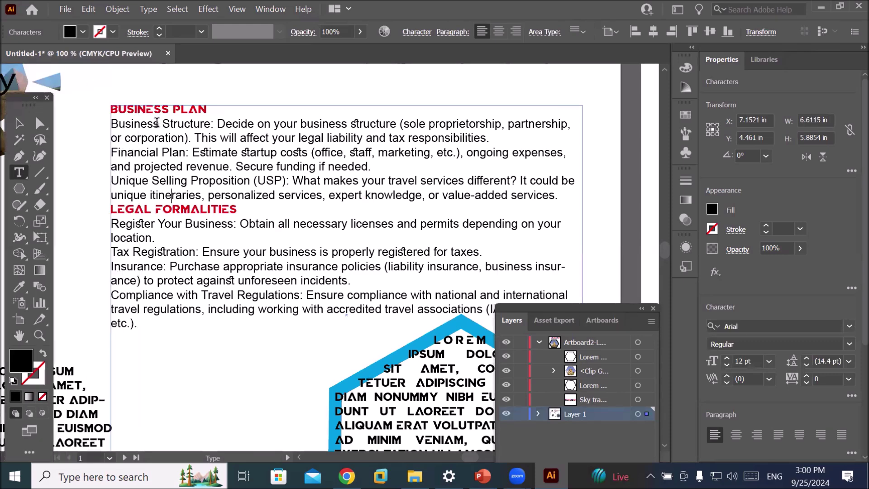
Step: Give the Business Structure and Financial Plan paragraphs a left indent of 19 pt
{"action": "left_click_drag", "start_coordinate": [153, 124], "coordinate": [207, 160]}
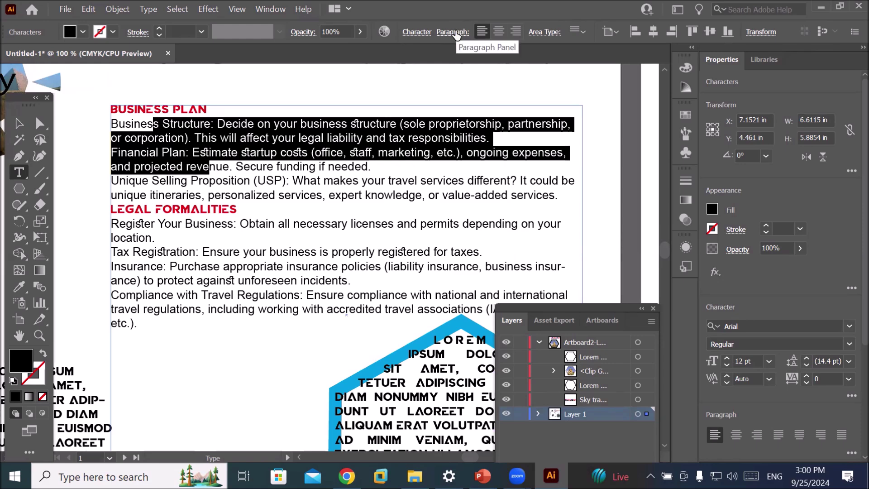
{"action": "left_click", "coordinate": [453, 32]}
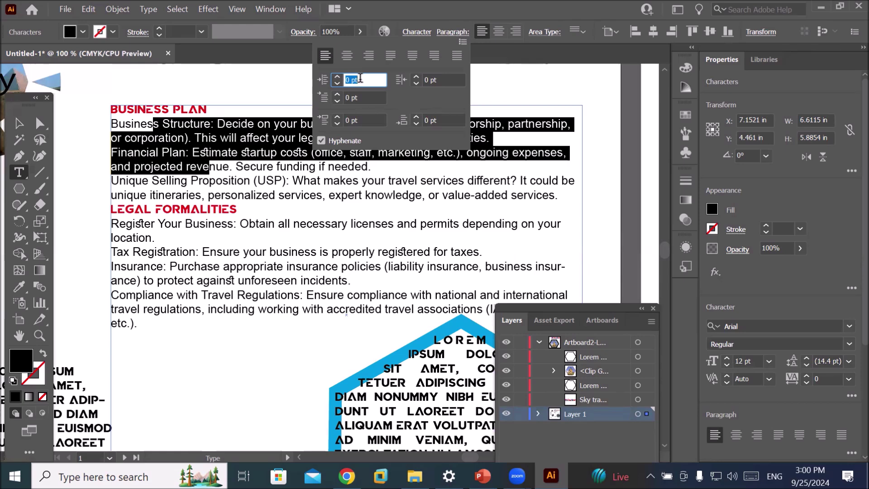
{"action": "left_click", "coordinate": [360, 78]}
{"action": "left_click", "coordinate": [338, 77]}
{"action": "left_click", "coordinate": [338, 77]}
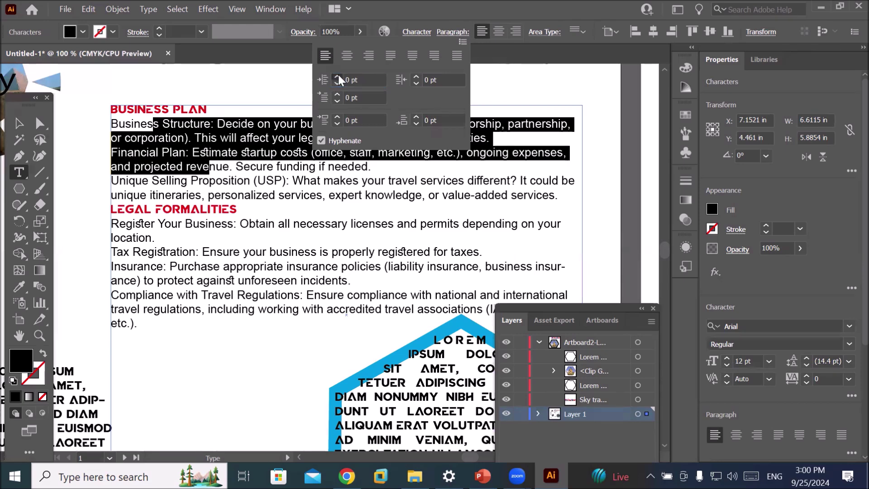
{"action": "left_click", "coordinate": [339, 77]}
{"action": "left_click", "coordinate": [339, 77]}
{"action": "left_click", "coordinate": [339, 77]}
{"action": "left_click", "coordinate": [339, 77]}
{"action": "left_click", "coordinate": [339, 77]}
{"action": "left_click", "coordinate": [339, 77]}
{"action": "left_click", "coordinate": [338, 77]}
{"action": "left_click", "coordinate": [338, 77]}
{"action": "left_click", "coordinate": [339, 77]}
{"action": "left_click", "coordinate": [339, 77]}
{"action": "left_click", "coordinate": [339, 77]}
{"action": "left_click", "coordinate": [338, 77]}
{"action": "left_click", "coordinate": [339, 77]}
{"action": "left_click", "coordinate": [338, 77]}
{"action": "left_click", "coordinate": [338, 77]}
{"action": "left_click", "coordinate": [338, 77]}
Step: Set the right indent of the Business Structure and Financial Plan paragraphs to 32 pt
{"action": "left_click", "coordinate": [416, 77]}
{"action": "left_click", "coordinate": [416, 77]}
{"action": "left_click", "coordinate": [416, 77]}
{"action": "left_click", "coordinate": [416, 77]}
{"action": "left_click", "coordinate": [416, 77]}
{"action": "left_click", "coordinate": [416, 77]}
{"action": "left_click", "coordinate": [416, 77]}
{"action": "left_click", "coordinate": [416, 77]}
{"action": "left_click", "coordinate": [416, 77]}
{"action": "left_click", "coordinate": [416, 77]}
{"action": "left_click", "coordinate": [415, 77]}
{"action": "left_click", "coordinate": [416, 77]}
{"action": "left_click", "coordinate": [415, 77]}
{"action": "left_click", "coordinate": [416, 76]}
{"action": "left_click", "coordinate": [416, 77]}
{"action": "left_click", "coordinate": [416, 77]}
{"action": "left_click", "coordinate": [416, 77]}
{"action": "left_click", "coordinate": [416, 77]}
{"action": "left_click", "coordinate": [416, 77]}
{"action": "left_click", "coordinate": [416, 77]}
{"action": "left_click", "coordinate": [416, 77]}
{"action": "left_click", "coordinate": [416, 77]}
{"action": "left_click", "coordinate": [416, 77]}
{"action": "left_click", "coordinate": [416, 77]}
{"action": "left_click", "coordinate": [416, 77]}
{"action": "left_click", "coordinate": [416, 77]}
{"action": "left_click", "coordinate": [416, 77]}
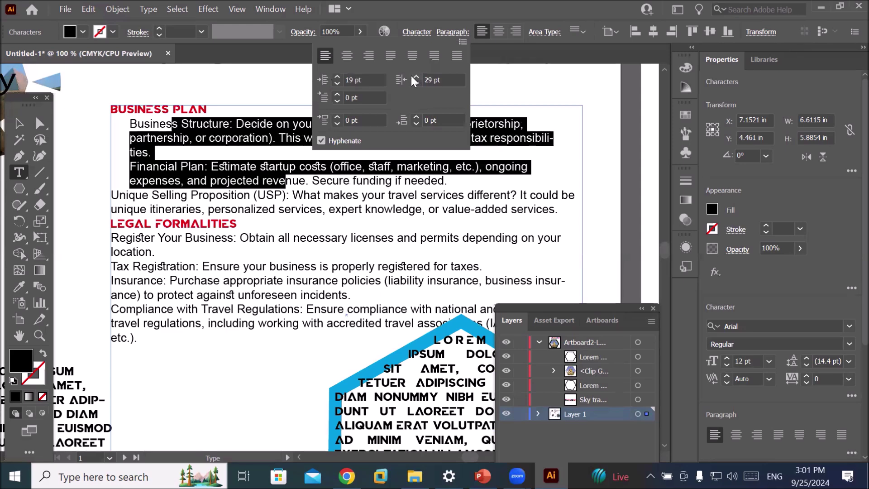
{"action": "left_click", "coordinate": [416, 77]}
{"action": "left_click", "coordinate": [416, 77]}
{"action": "left_click", "coordinate": [416, 77]}
{"action": "left_click", "coordinate": [416, 77]}
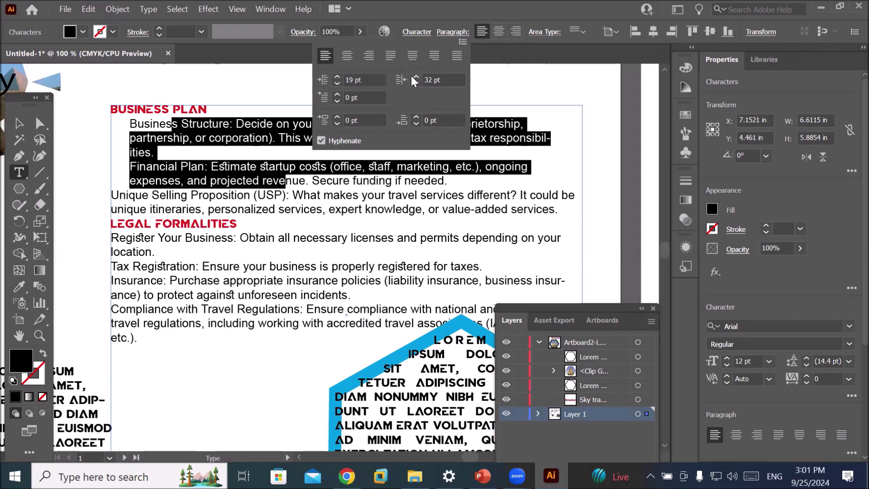
Step: Increase the left indent of the Business Structure and Financial Plan paragraphs to 28 pt
{"action": "left_click", "coordinate": [337, 77]}
{"action": "left_click", "coordinate": [337, 77]}
{"action": "left_click", "coordinate": [337, 76]}
{"action": "left_click", "coordinate": [337, 77]}
{"action": "left_click", "coordinate": [337, 77]}
{"action": "left_click", "coordinate": [337, 77]}
{"action": "left_click", "coordinate": [337, 77]}
{"action": "left_click", "coordinate": [338, 77]}
{"action": "left_click", "coordinate": [338, 78]}
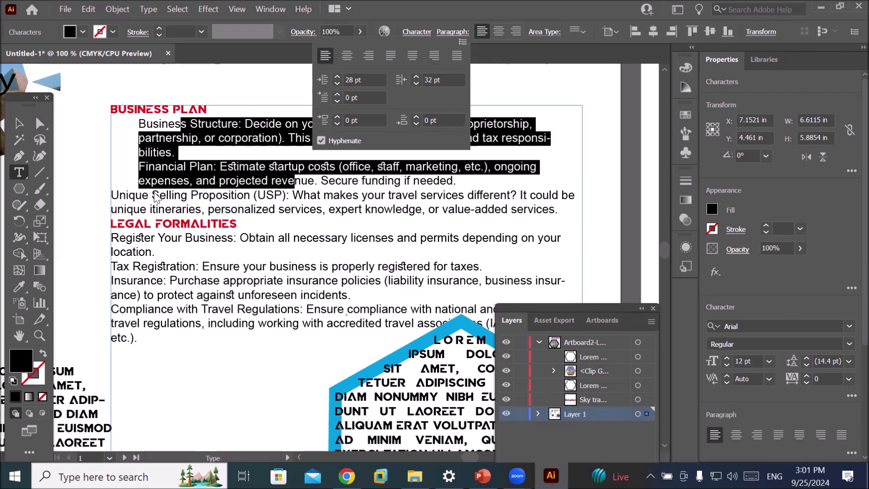
Step: Set a first-line indent of 23 pt on the four paragraphs under the Legal Formalities heading
{"action": "left_click_drag", "start_coordinate": [118, 238], "coordinate": [167, 305]}
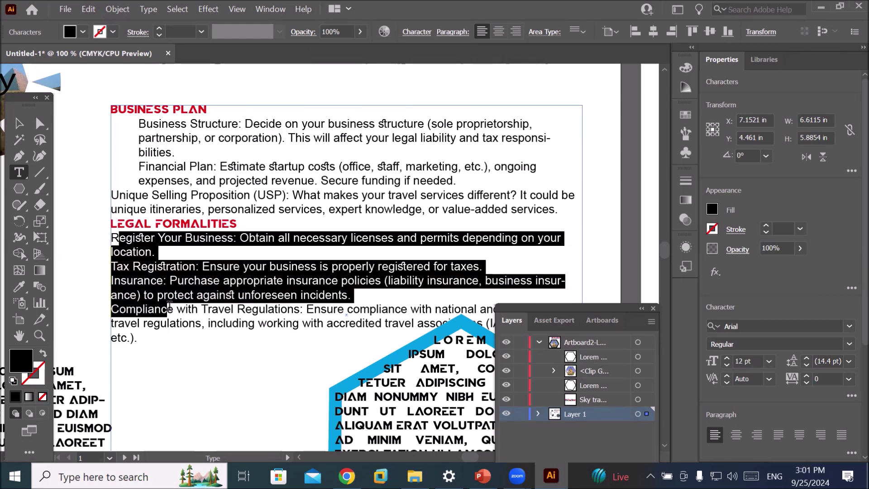
{"action": "left_click", "coordinate": [453, 32]}
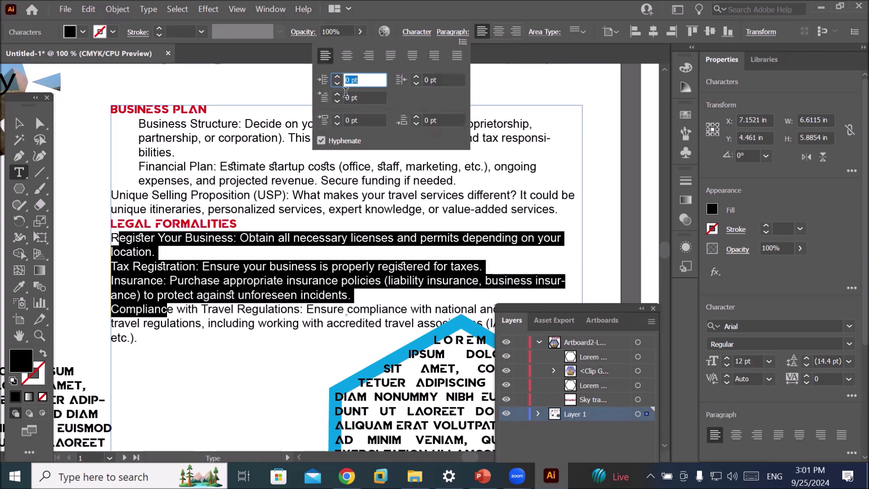
{"action": "left_click", "coordinate": [337, 95]}
{"action": "left_click", "coordinate": [337, 95]}
{"action": "left_click", "coordinate": [337, 96]}
{"action": "left_click", "coordinate": [337, 95]}
{"action": "left_click", "coordinate": [337, 95]}
{"action": "left_click", "coordinate": [337, 95]}
{"action": "left_click", "coordinate": [336, 95]}
{"action": "left_click", "coordinate": [337, 95]}
{"action": "left_click", "coordinate": [337, 95]}
{"action": "left_click", "coordinate": [336, 95]}
{"action": "left_click", "coordinate": [336, 95]}
{"action": "left_click", "coordinate": [337, 95]}
{"action": "left_click", "coordinate": [337, 95]}
{"action": "left_click", "coordinate": [336, 95]}
{"action": "left_click", "coordinate": [337, 96]}
{"action": "left_click", "coordinate": [337, 95]}
{"action": "left_click", "coordinate": [337, 96]}
{"action": "left_click", "coordinate": [336, 95]}
{"action": "left_click", "coordinate": [337, 95]}
{"action": "left_click", "coordinate": [336, 95]}
{"action": "left_click", "coordinate": [336, 95]}
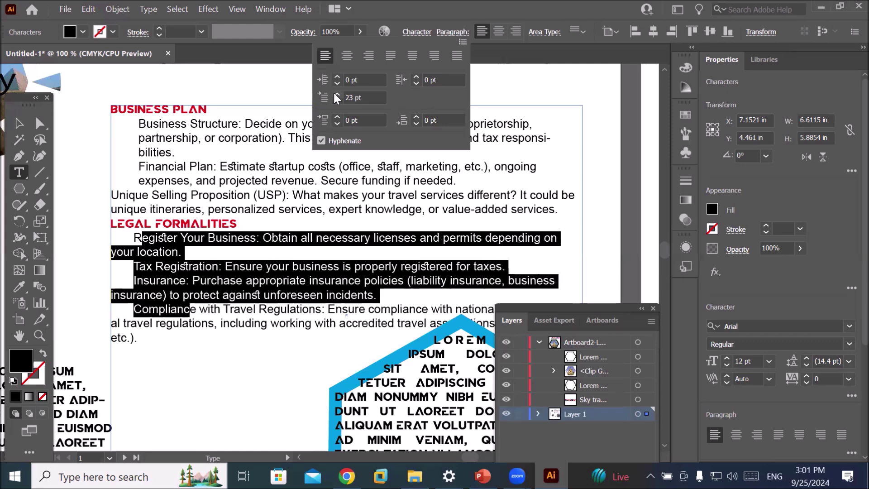
Step: Add slightly more than 7 pt of space before each of the Legal Formalities paragraphs
{"action": "left_click", "coordinate": [337, 118]}
{"action": "left_click", "coordinate": [338, 117]}
{"action": "left_click", "coordinate": [338, 117]}
{"action": "left_click", "coordinate": [337, 117]}
{"action": "left_click", "coordinate": [338, 117]}
{"action": "left_click", "coordinate": [337, 117]}
{"action": "left_click", "coordinate": [338, 117]}
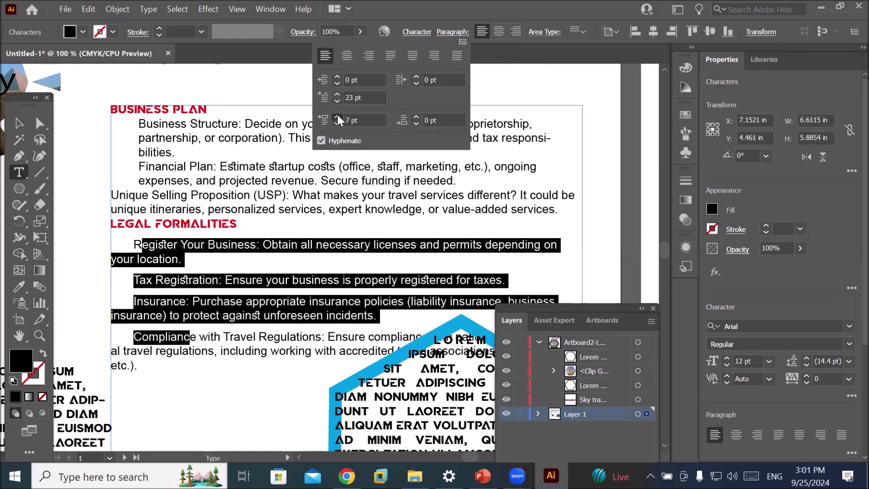
{"action": "left_click", "coordinate": [337, 117]}
{"action": "left_click", "coordinate": [337, 117]}
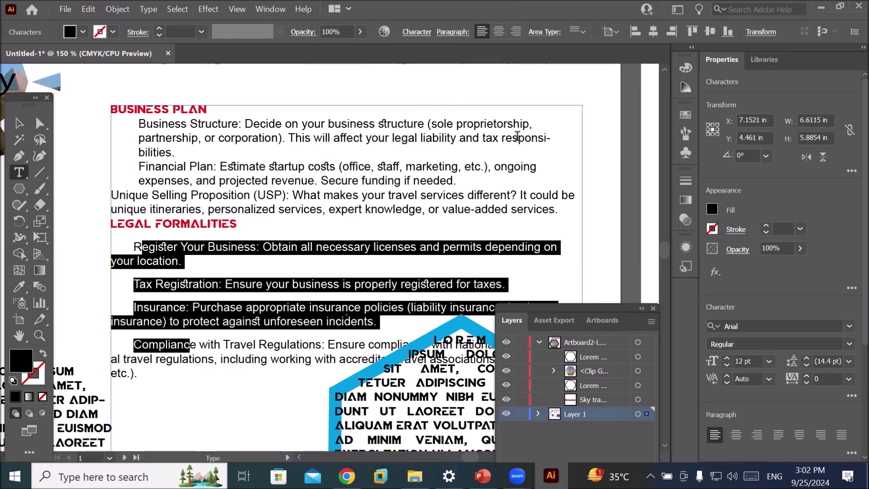
Step: Turn off automatic hyphenation for the Business Structure paragraph so that "responsibilities" is not split across two lines
{"action": "scroll", "coordinate": [518, 135], "scroll_direction": "up", "scroll_amount": 2}
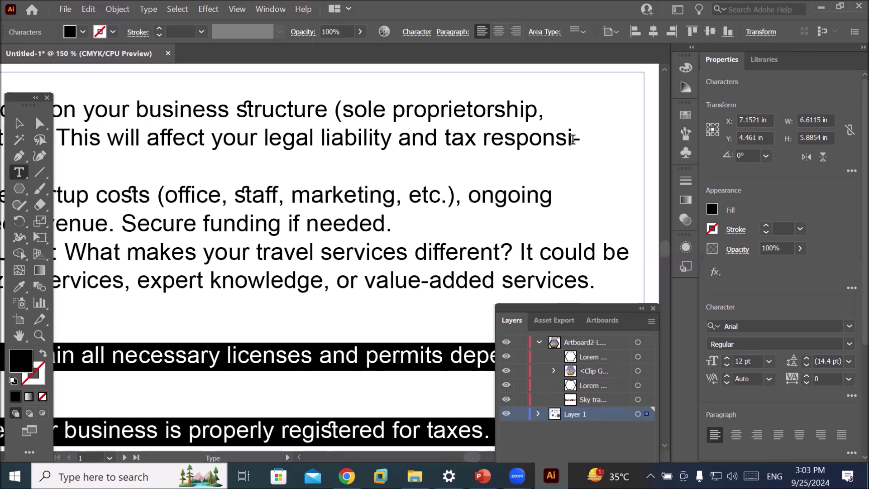
{"action": "scroll", "coordinate": [572, 139], "scroll_direction": "down", "scroll_amount": 2}
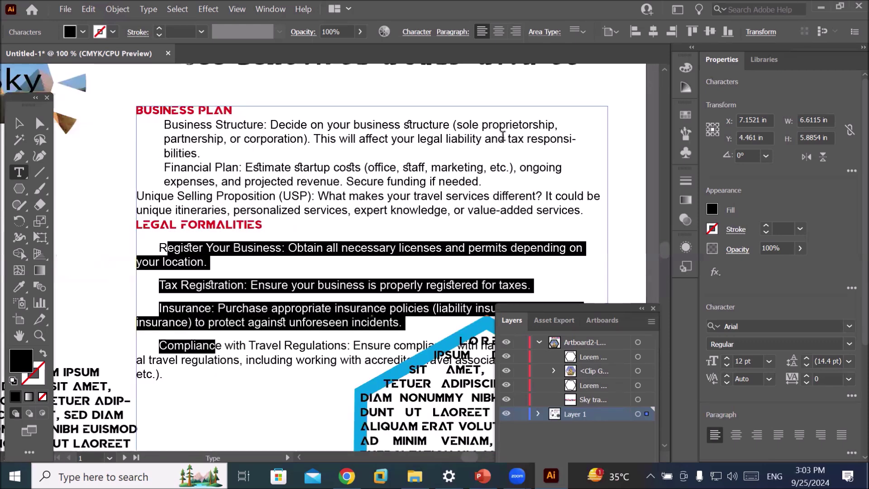
{"action": "left_click_drag", "start_coordinate": [524, 139], "coordinate": [567, 138]}
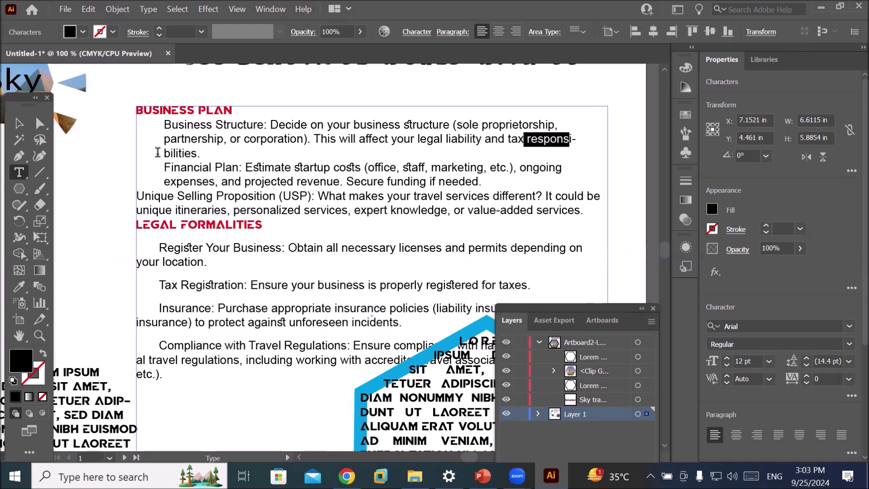
{"action": "left_click_drag", "start_coordinate": [161, 154], "coordinate": [211, 155]}
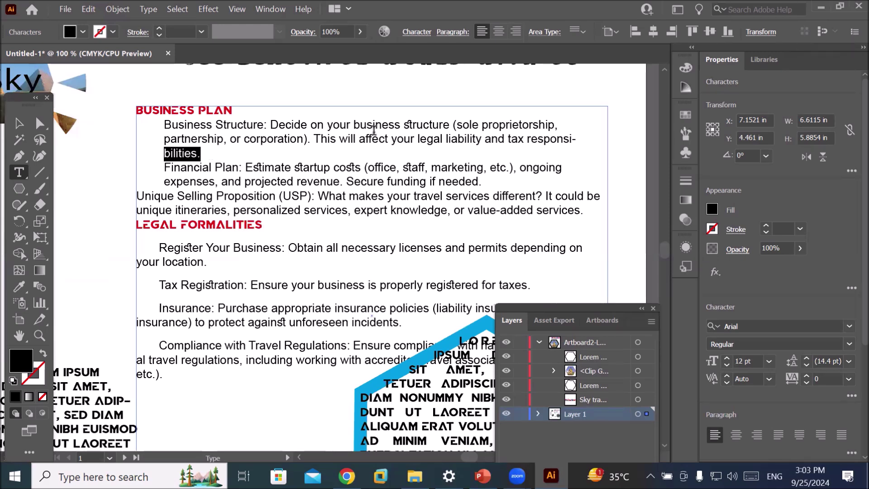
{"action": "left_click", "coordinate": [373, 130]}
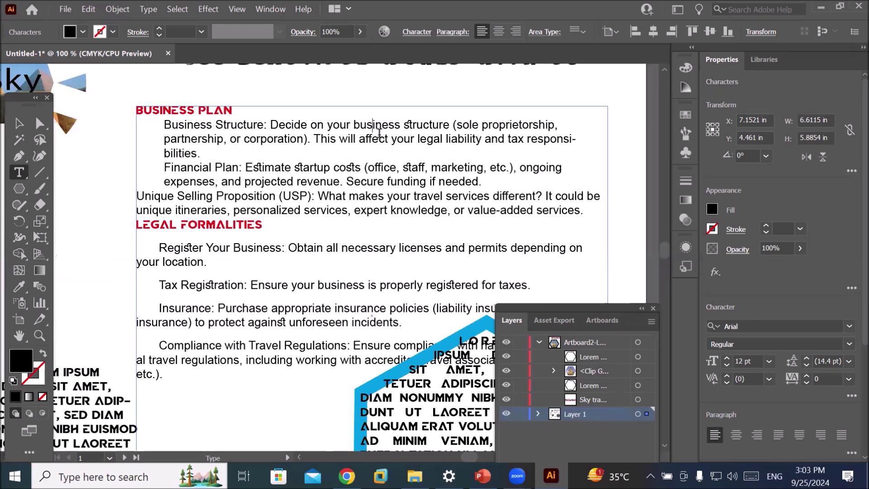
{"action": "left_click", "coordinate": [461, 33]}
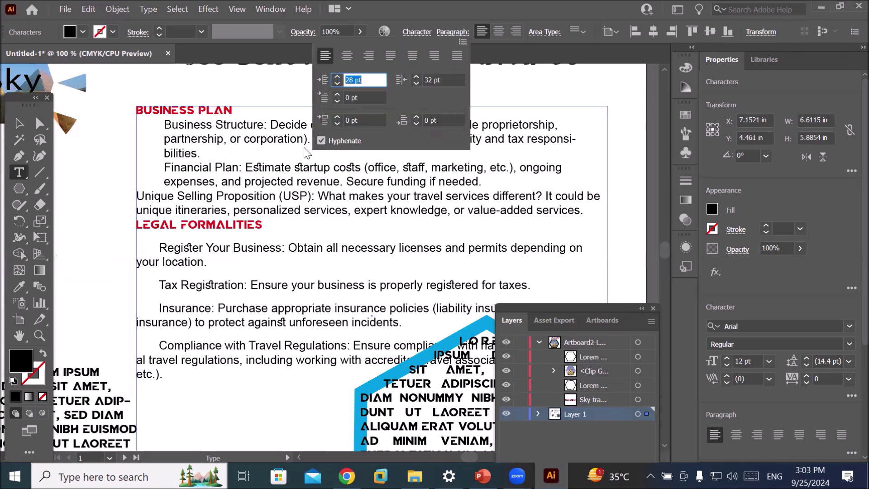
{"action": "left_click", "coordinate": [321, 141]}
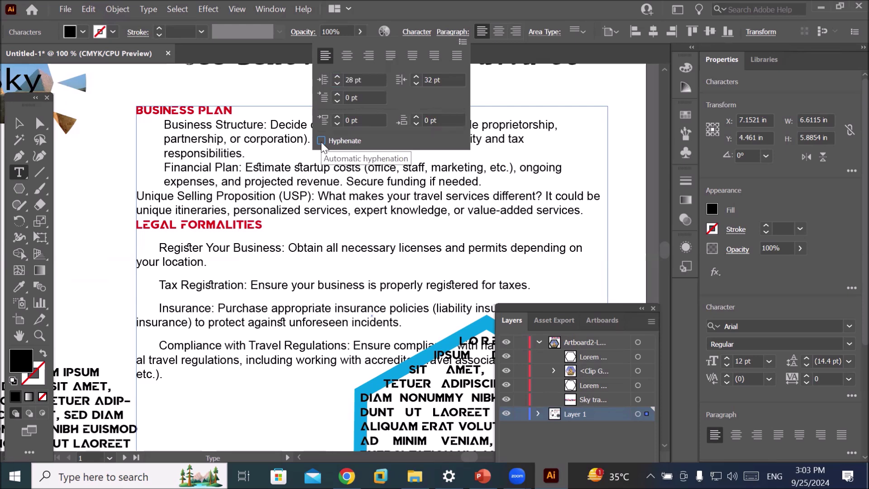
Step: Toggle the Business Structure paragraph's automatic hyphenation repeatedly to compare the line breaks, leaving hyphenation enabled
{"action": "left_click", "coordinate": [322, 142]}
{"action": "left_click", "coordinate": [322, 141]}
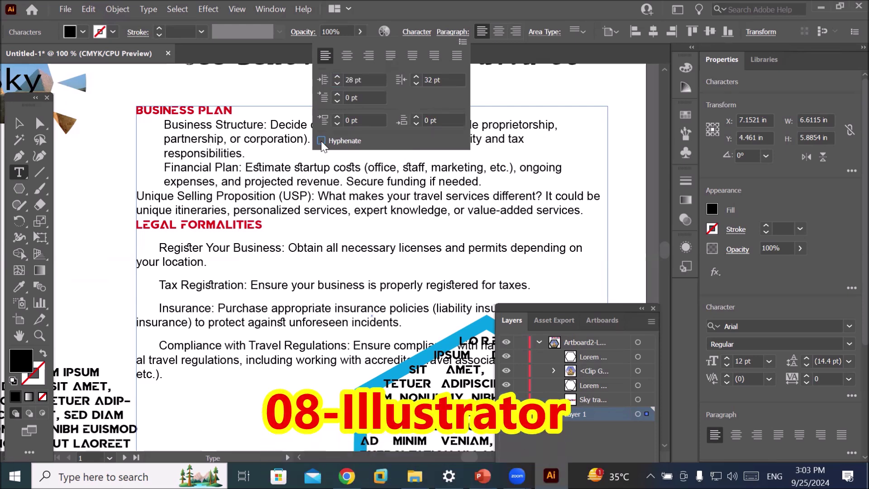
{"action": "left_click", "coordinate": [321, 141]}
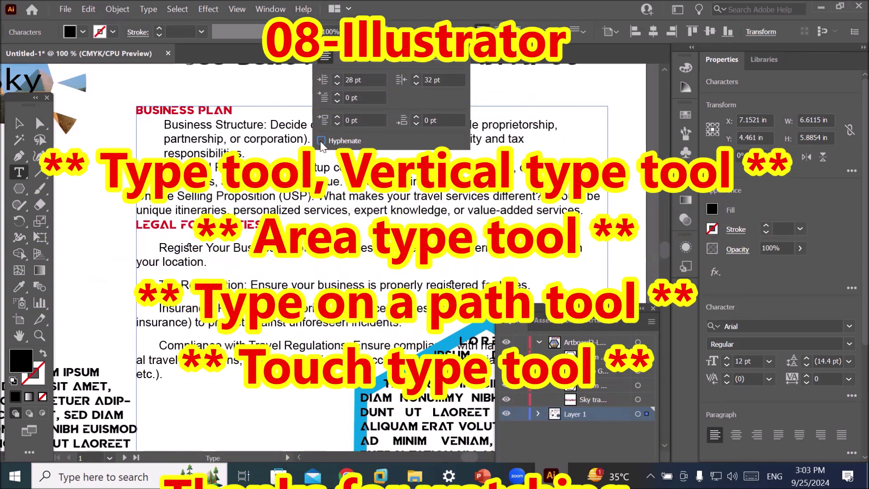
{"action": "left_click", "coordinate": [320, 141]}
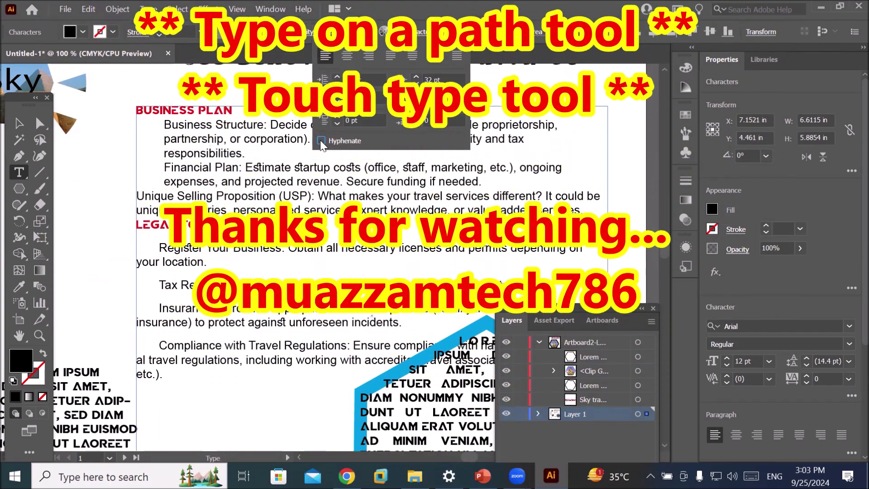
{"action": "left_click", "coordinate": [361, 225]}
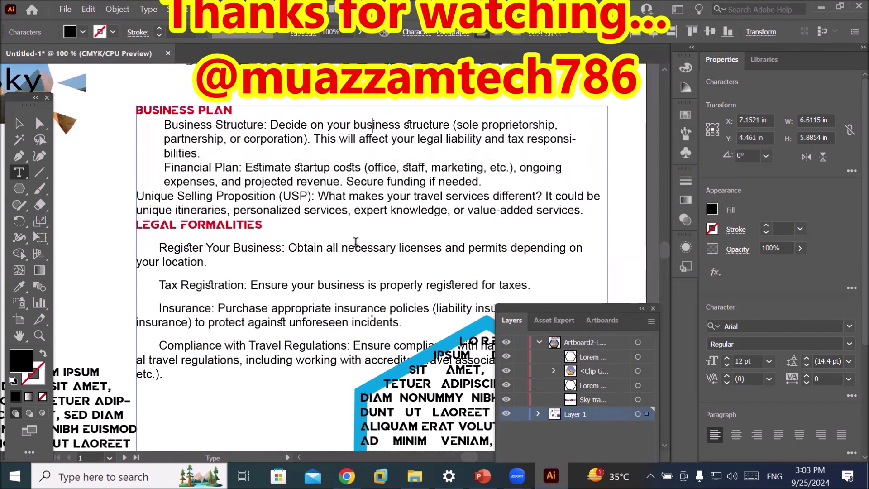